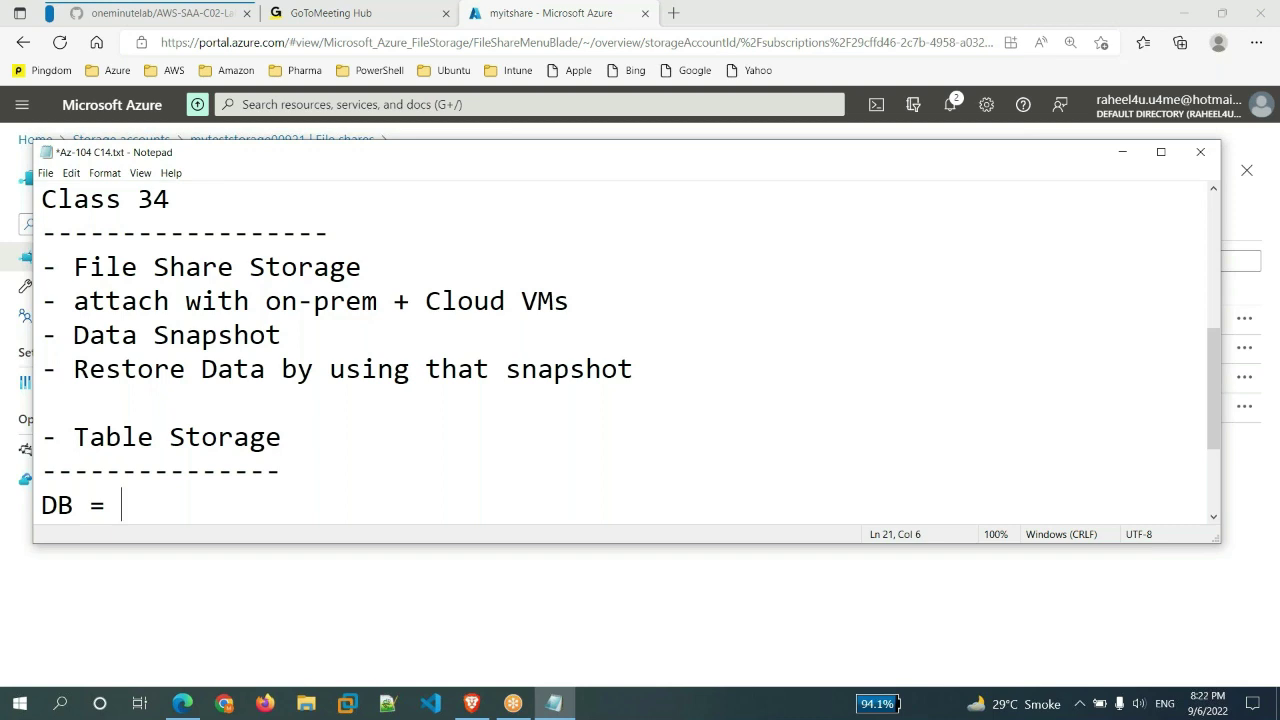
- Under Table Storage, note 'data', a dashed rule, then '1. Structured' and '2. Unstructured'
text(data)
key(Return)
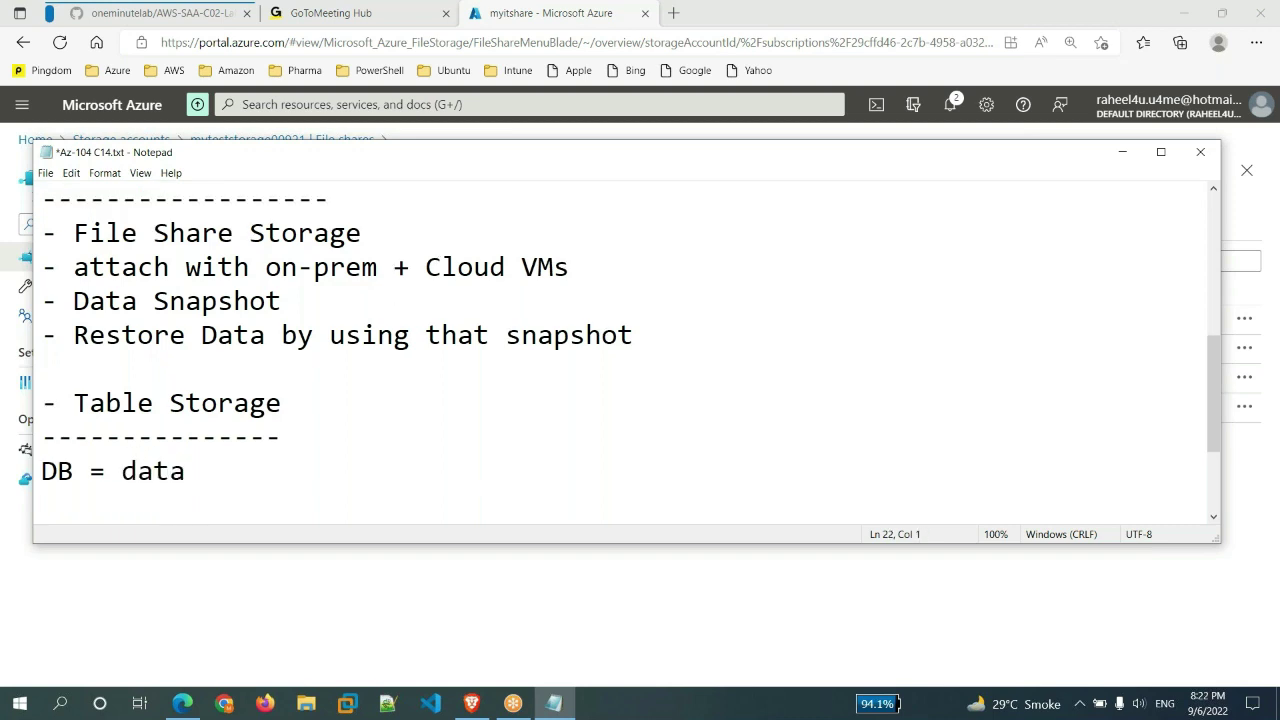
text(---------)
key(Return)
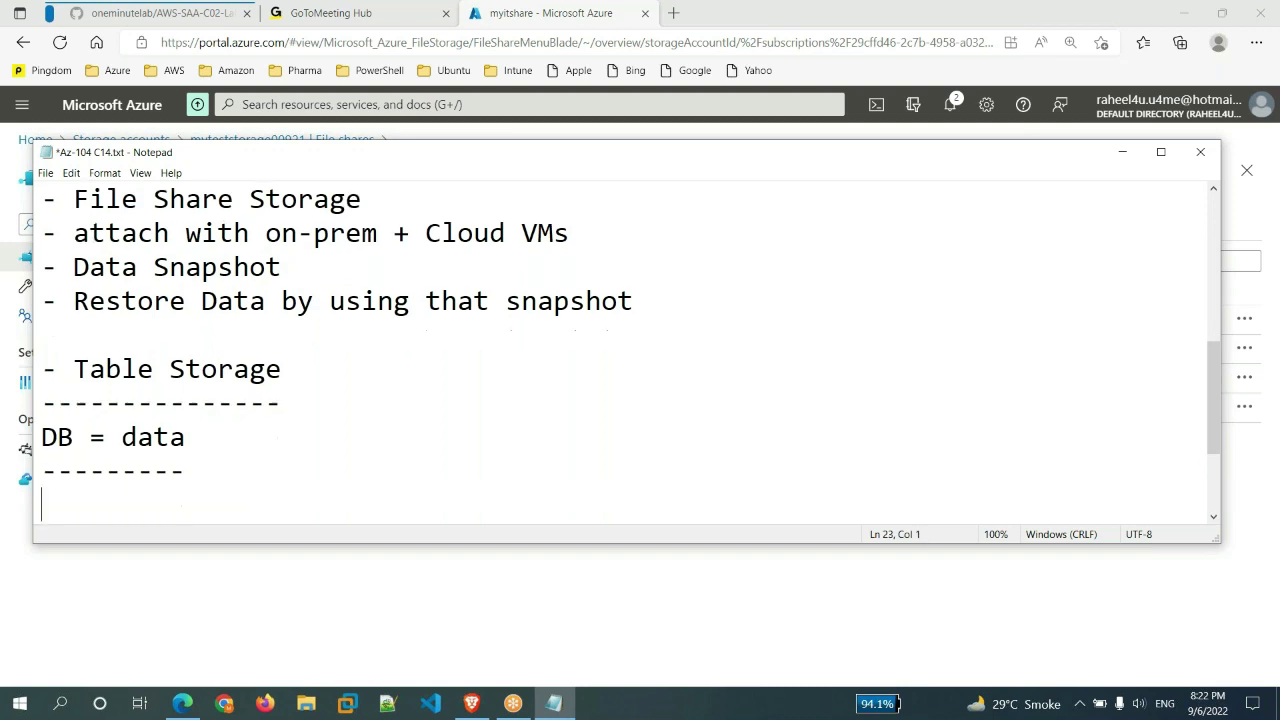
text(1. Structured)
key(Return)
text(2. )
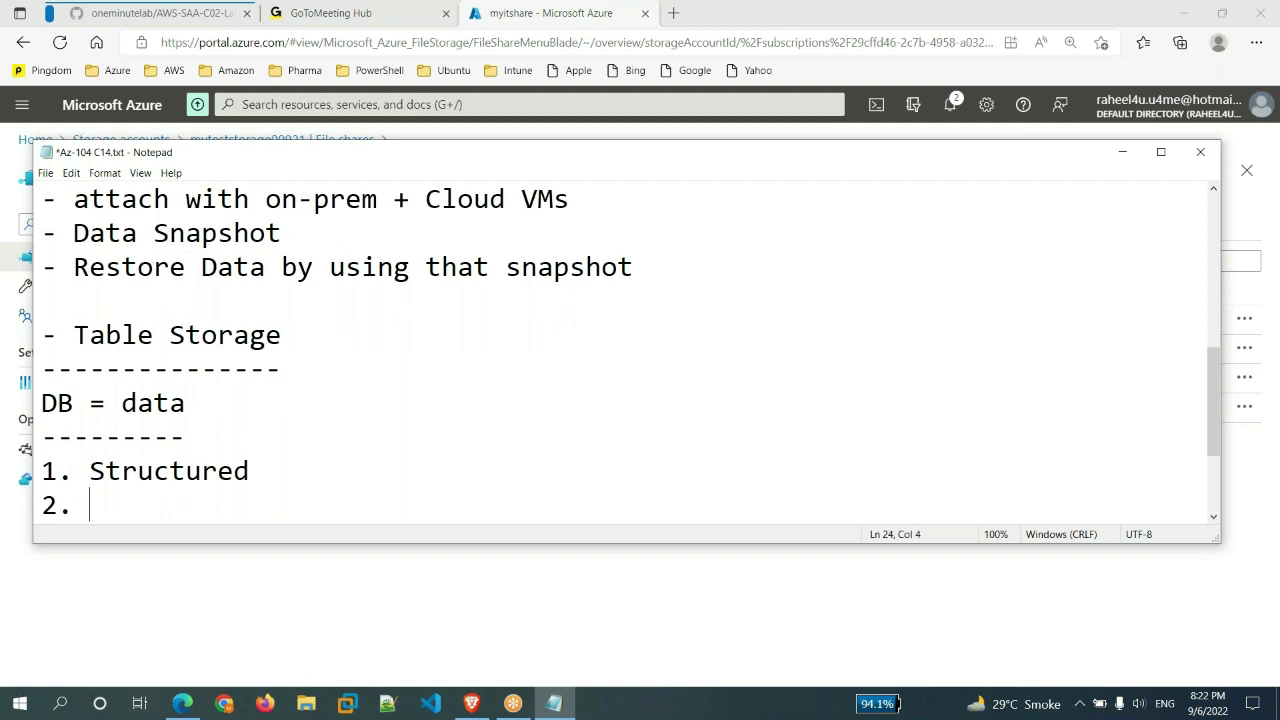
text(Unstructured)
key(Return)
key(Return)
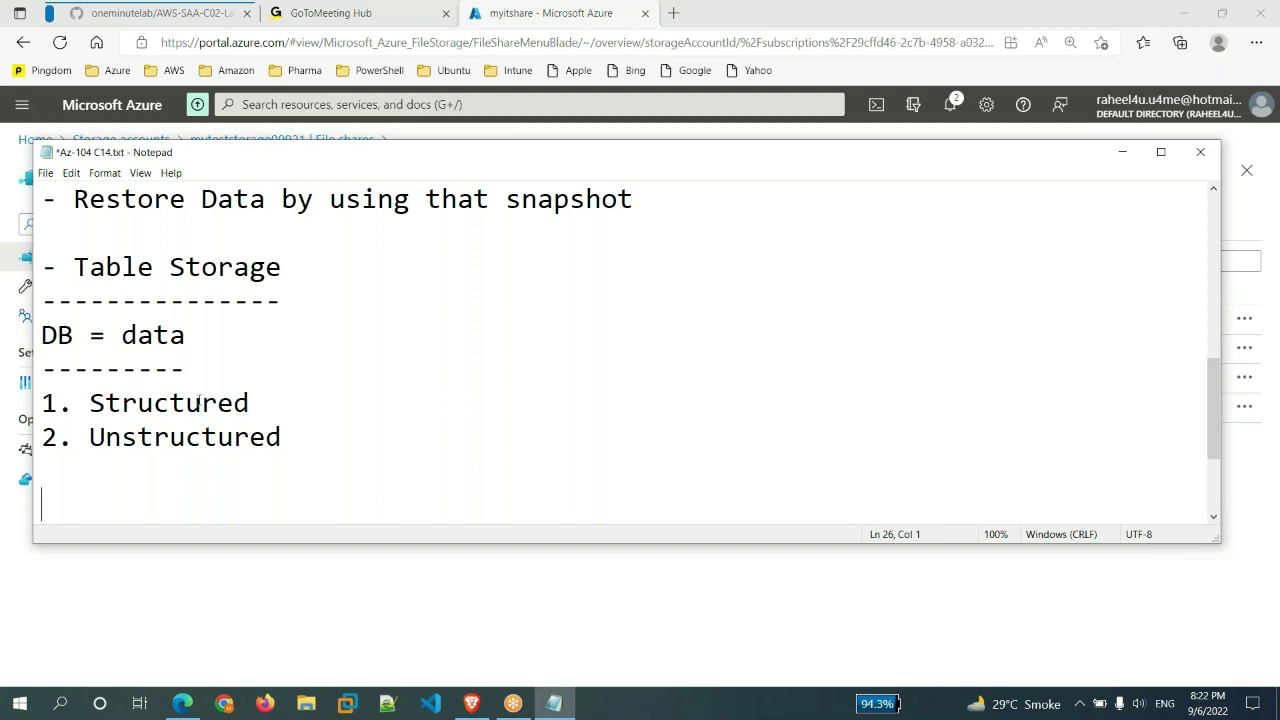
- Extend item 1 to read 'Structured / Tabuler Data (in the form of table)'
click(269, 401)
text(/ Tabuler Data (T)
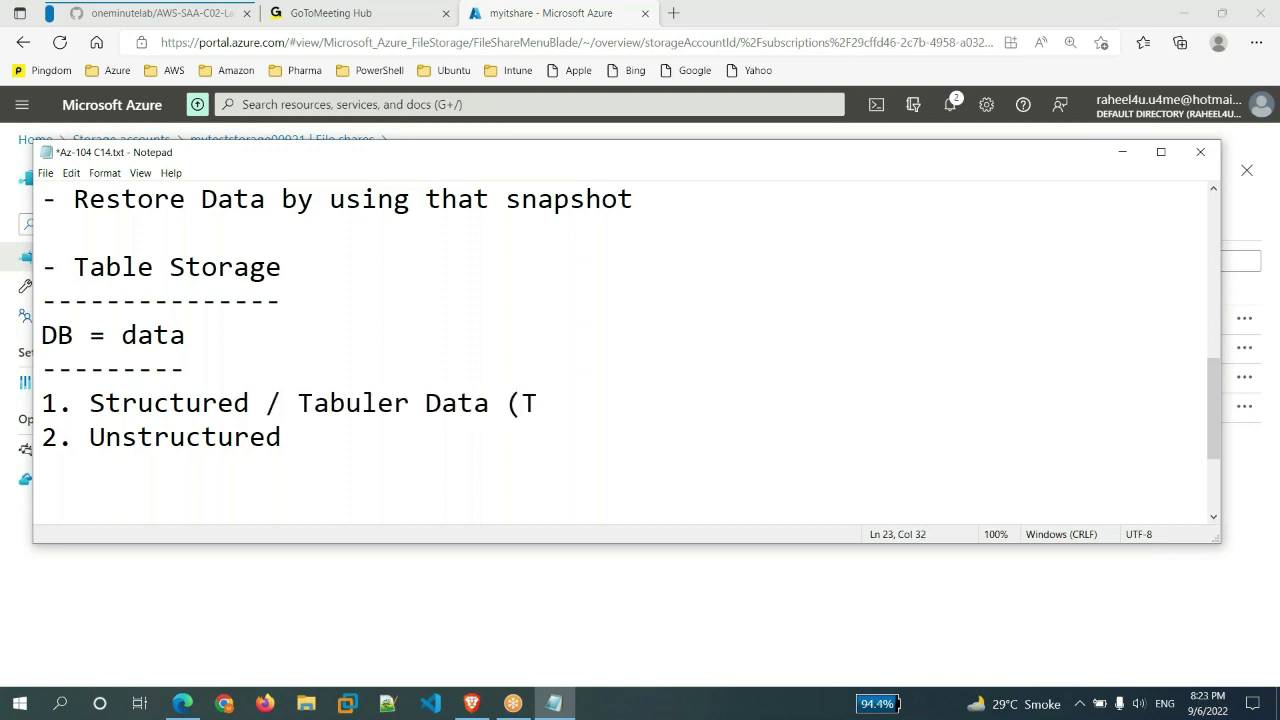
key(BackSpace)
text(in the form of table))
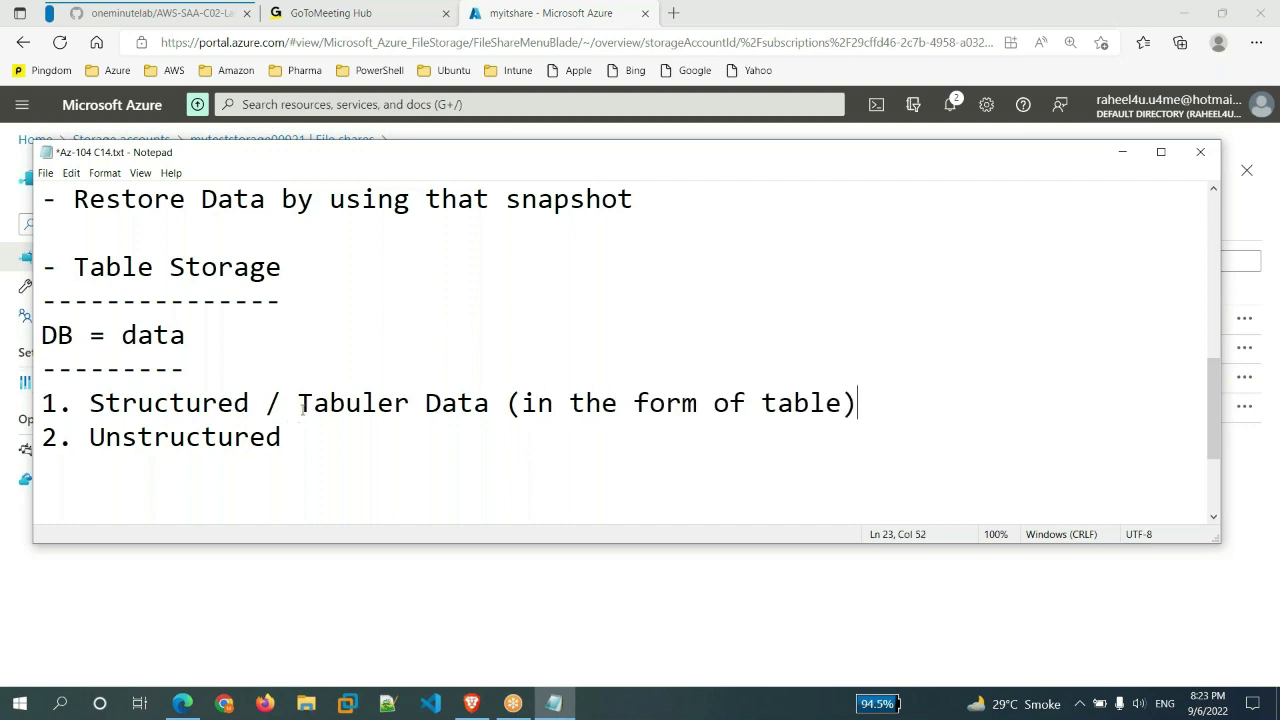
- Highlight 'Structured' and 'Tabuler Data' while explaining, then return to the Azure file share page
drag(297, 412, 491, 412)
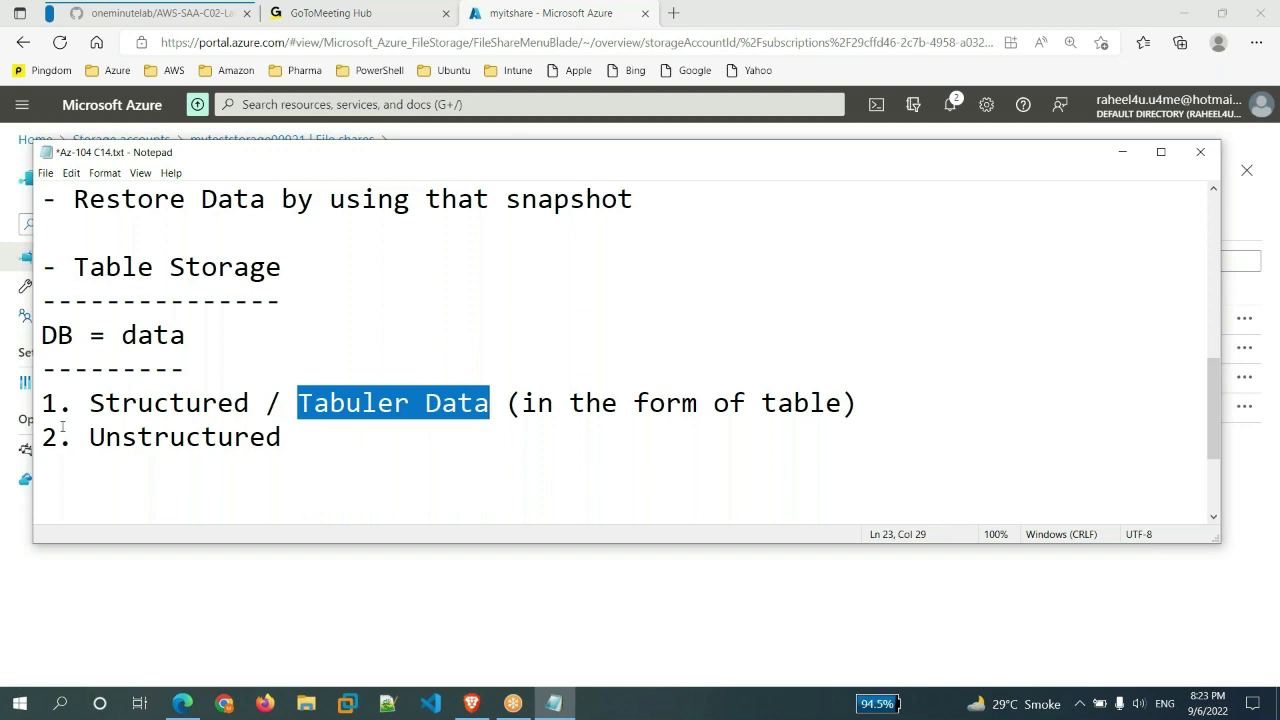
drag(89, 410, 252, 410)
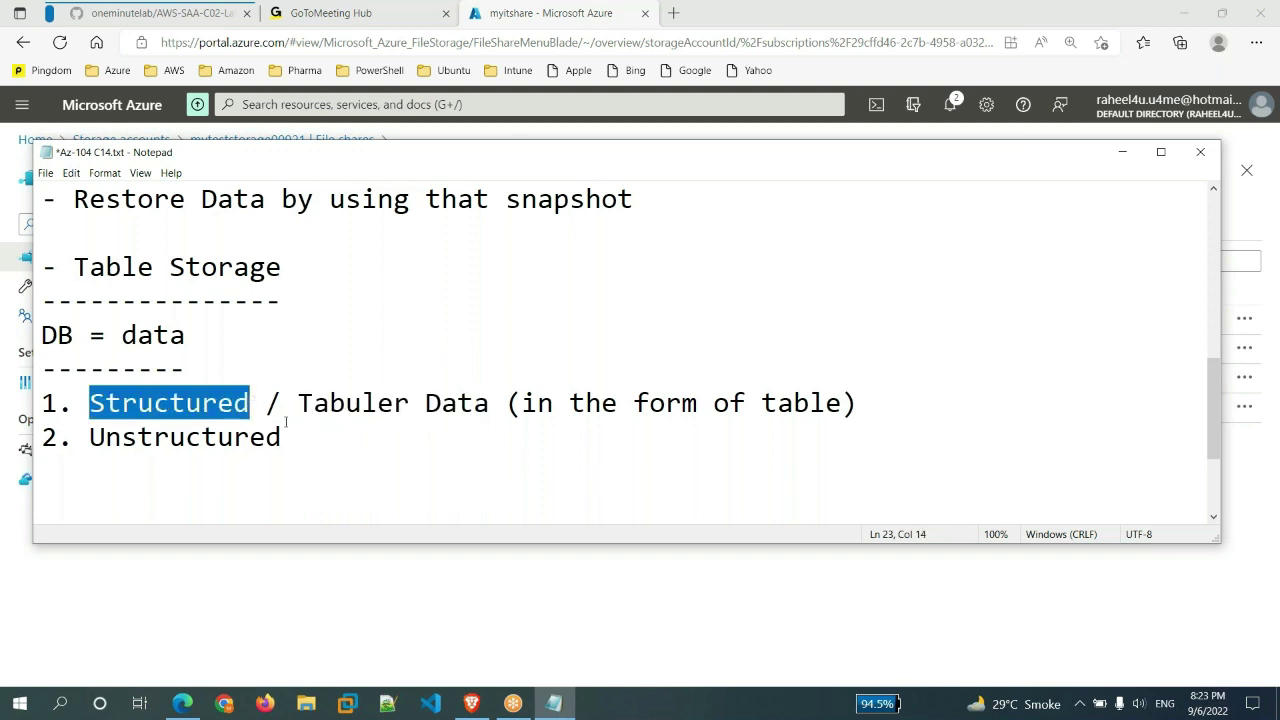
click(296, 416)
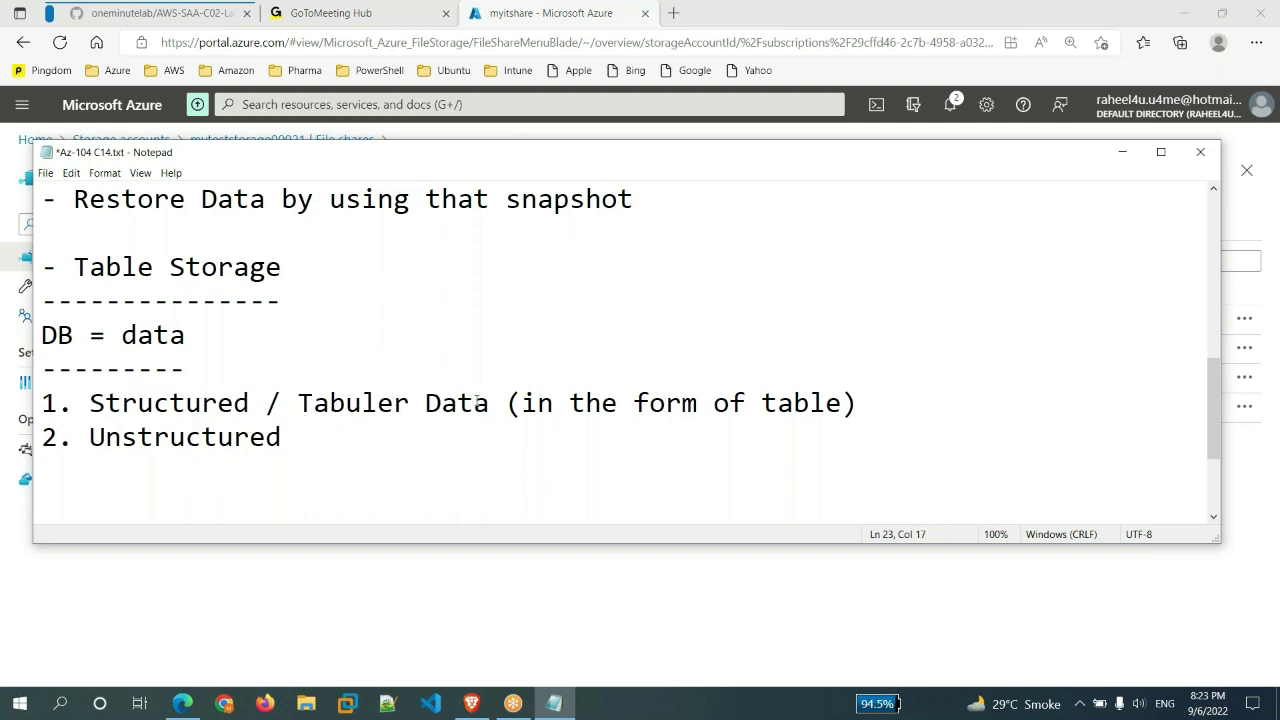
drag(490, 404, 250, 402)
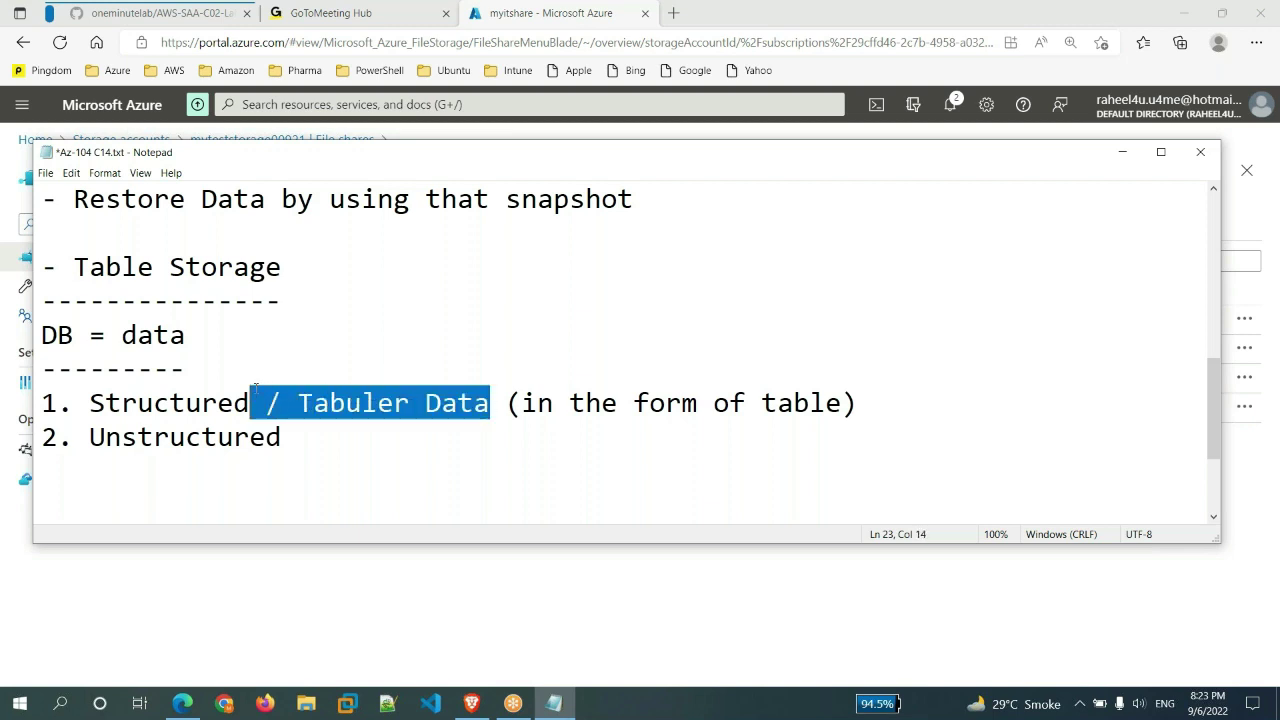
click(468, 446)
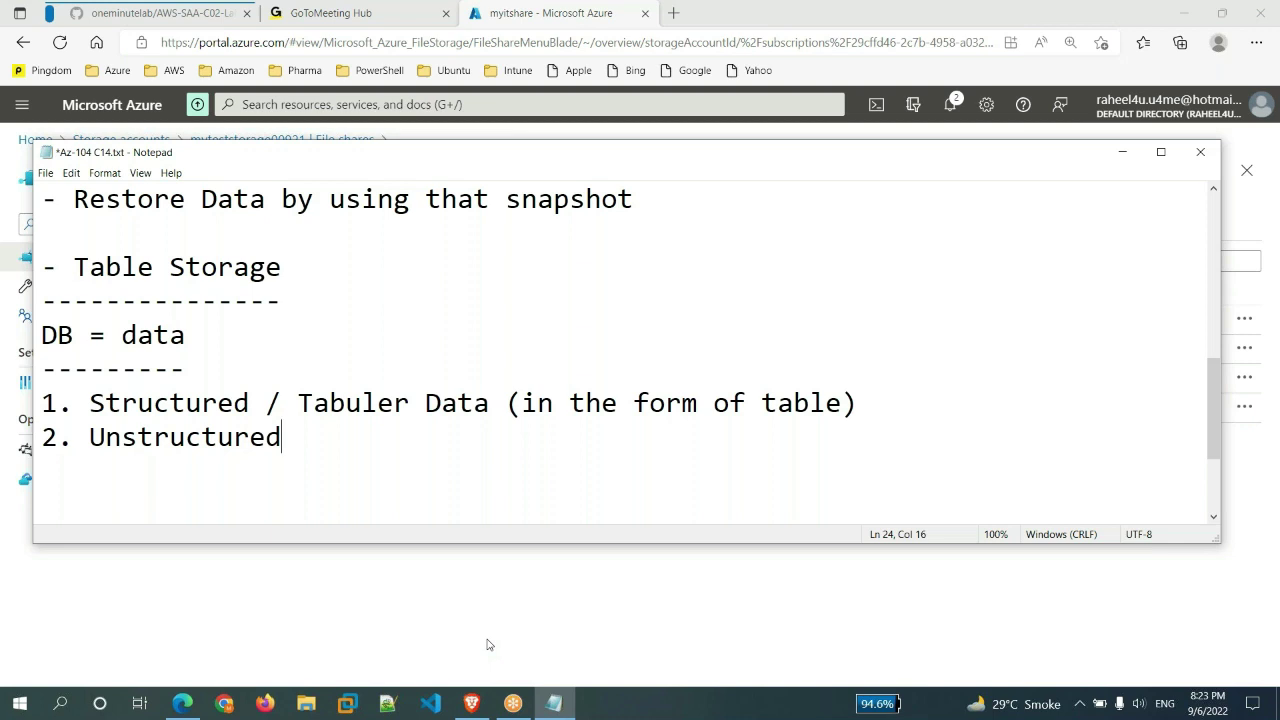
click(487, 644)
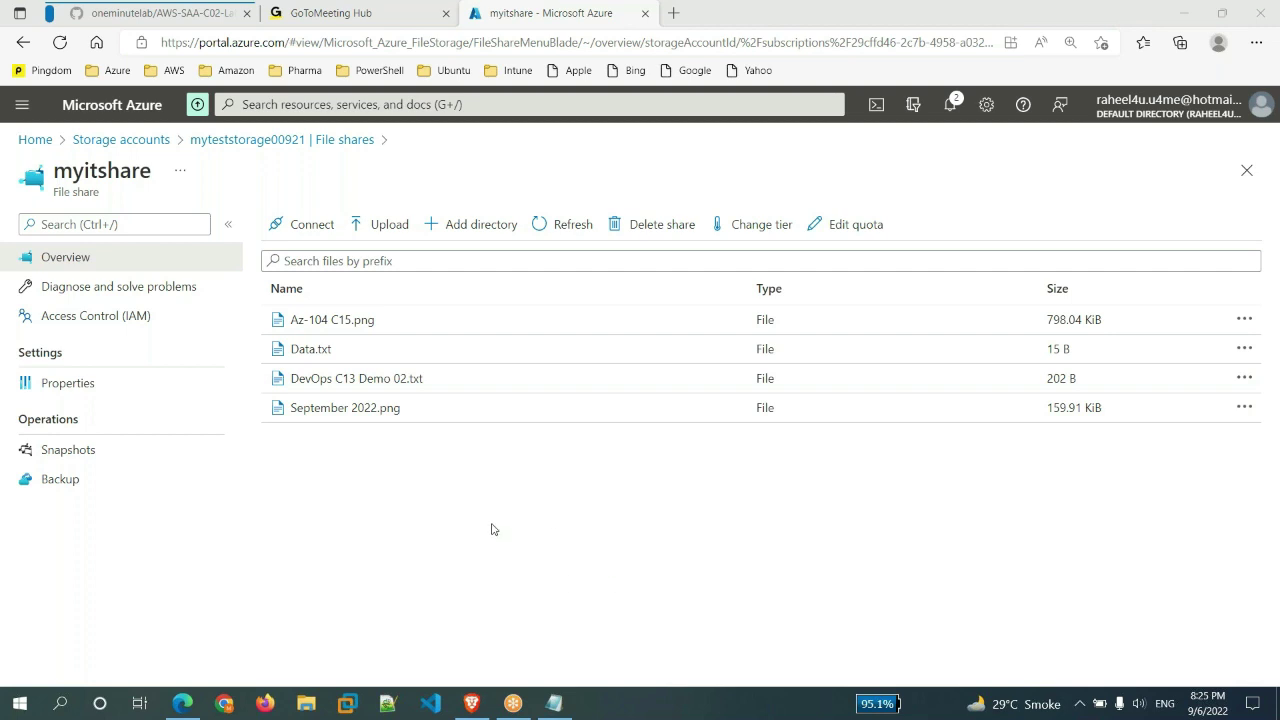
- Go to the Storage accounts list and open myteststorage00921
click(137, 141)
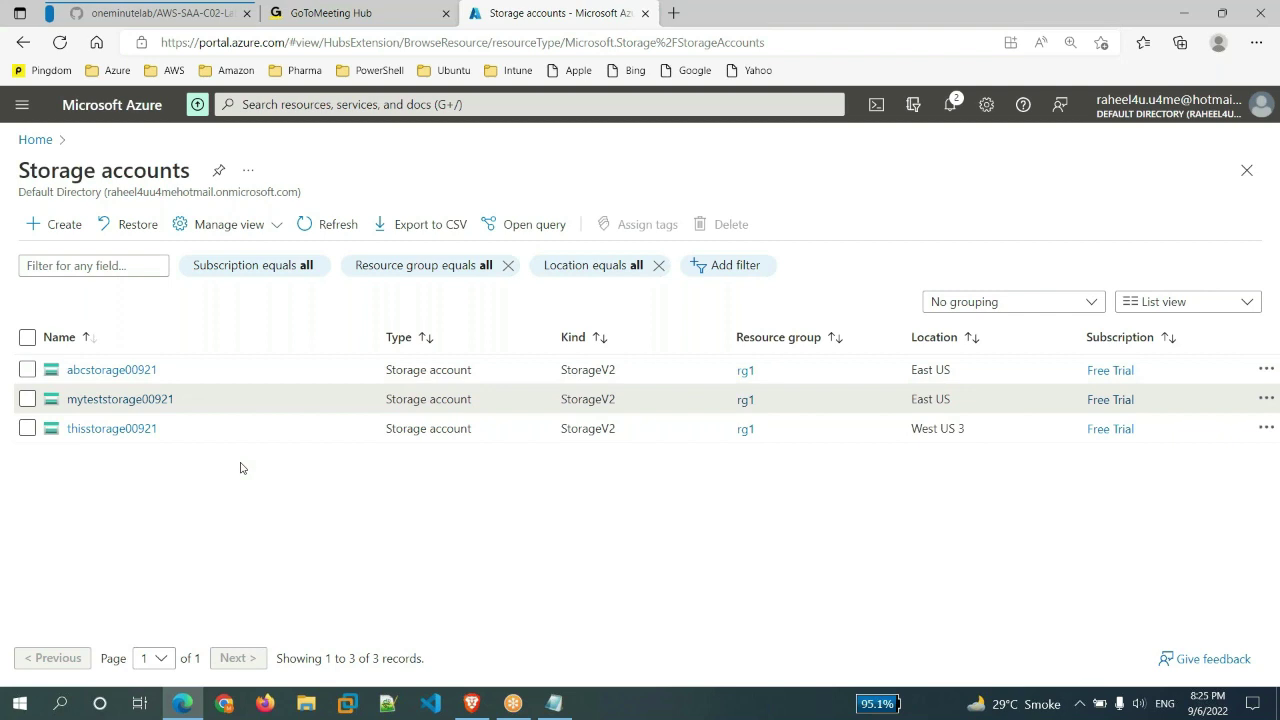
click(141, 400)
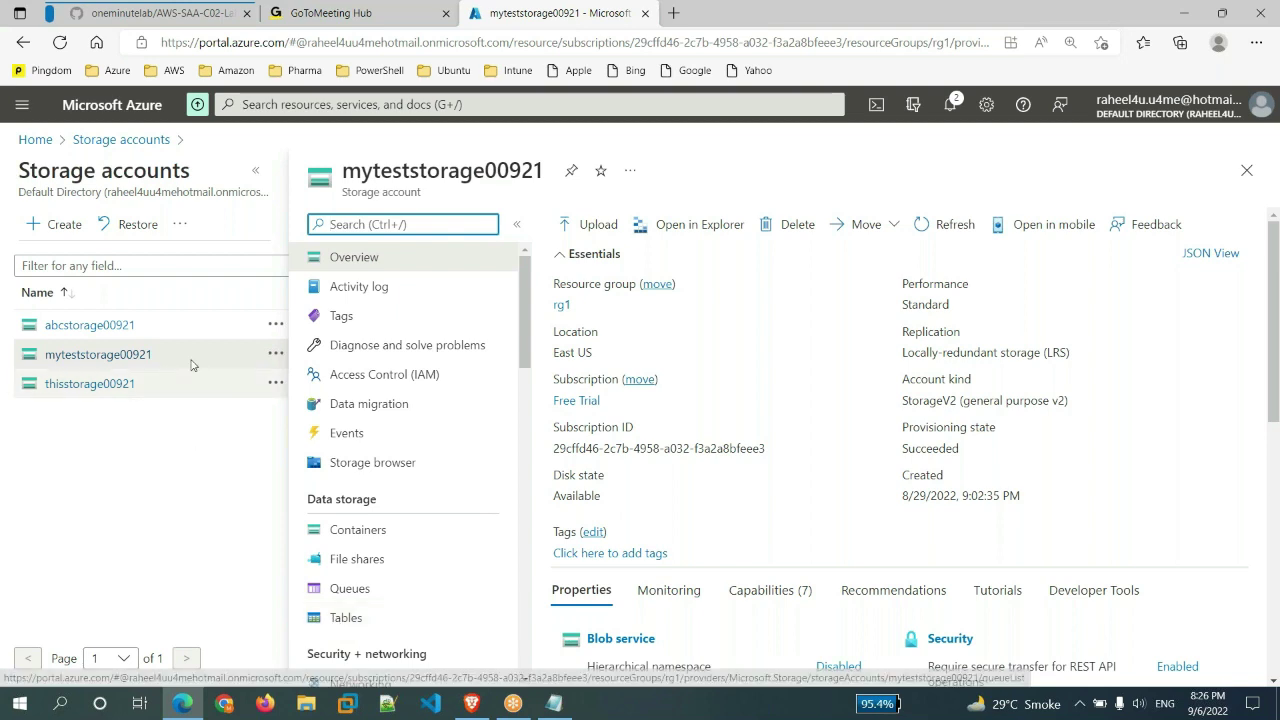
- Create a table named newtable in myteststorage00921's Tables
click(360, 621)
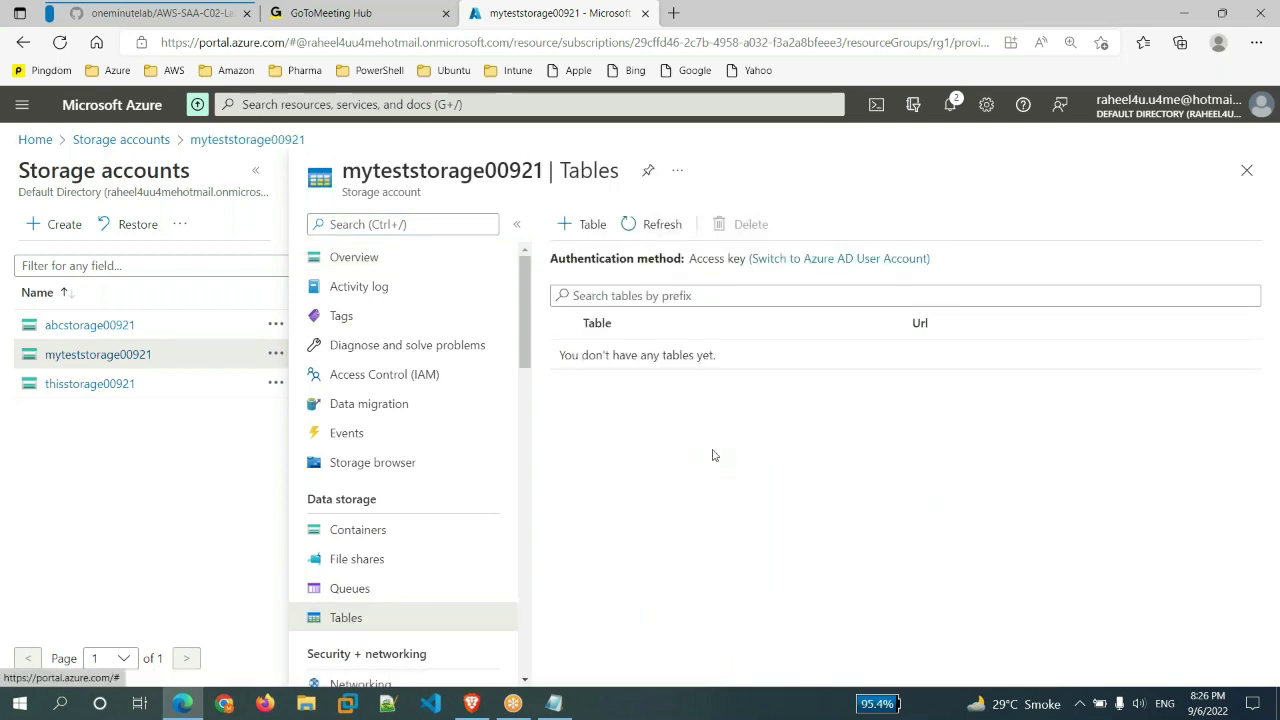
click(592, 228)
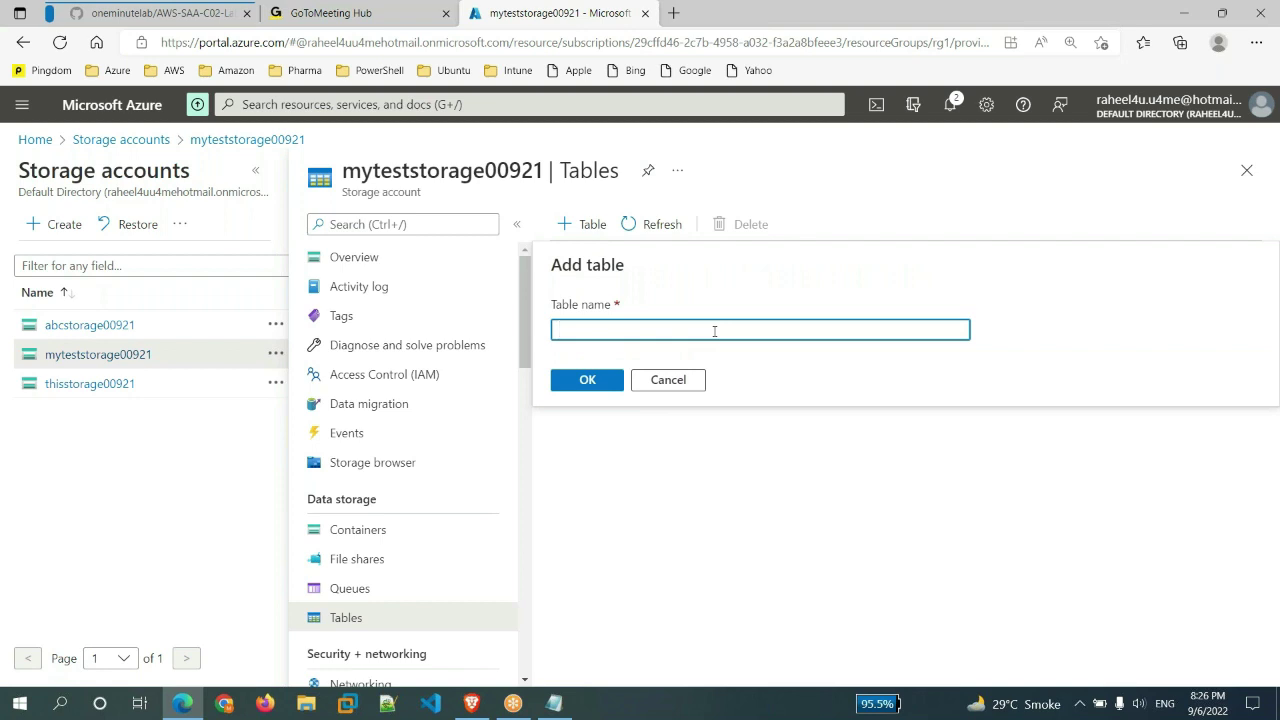
text(newtable)
click(599, 392)
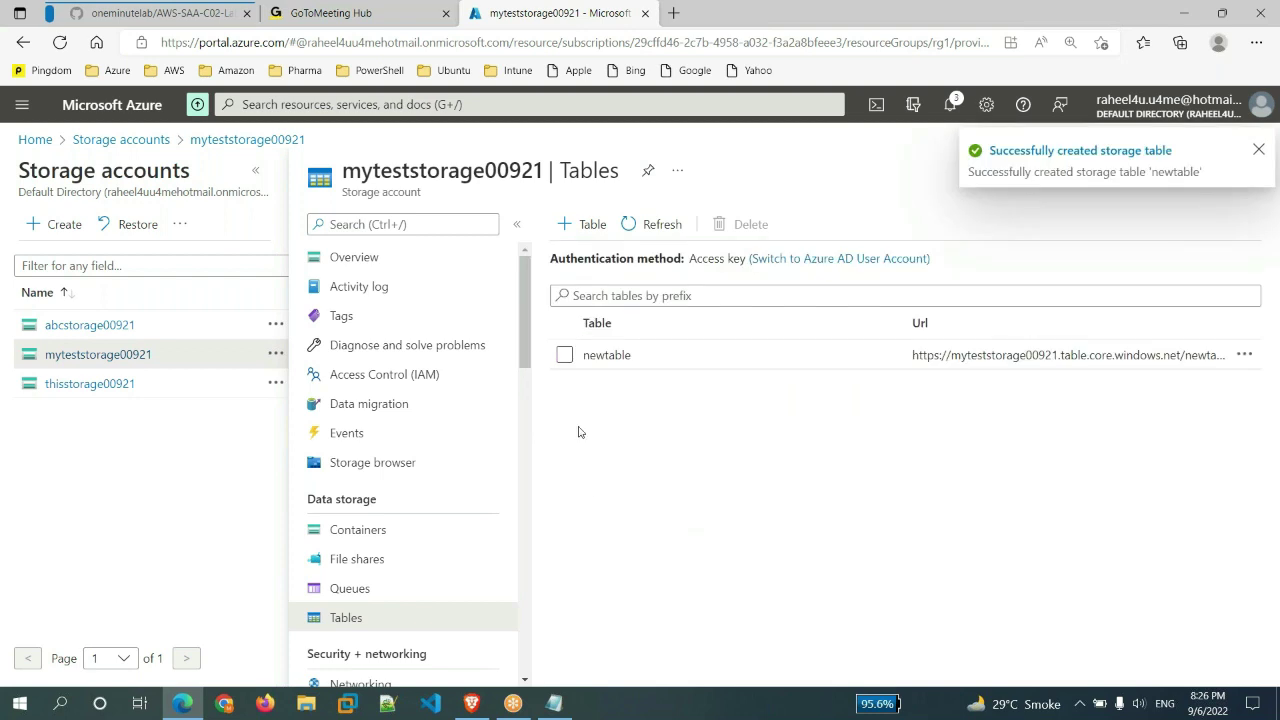
- Select the newtable row and bring up the Windows Start menu
click(615, 357)
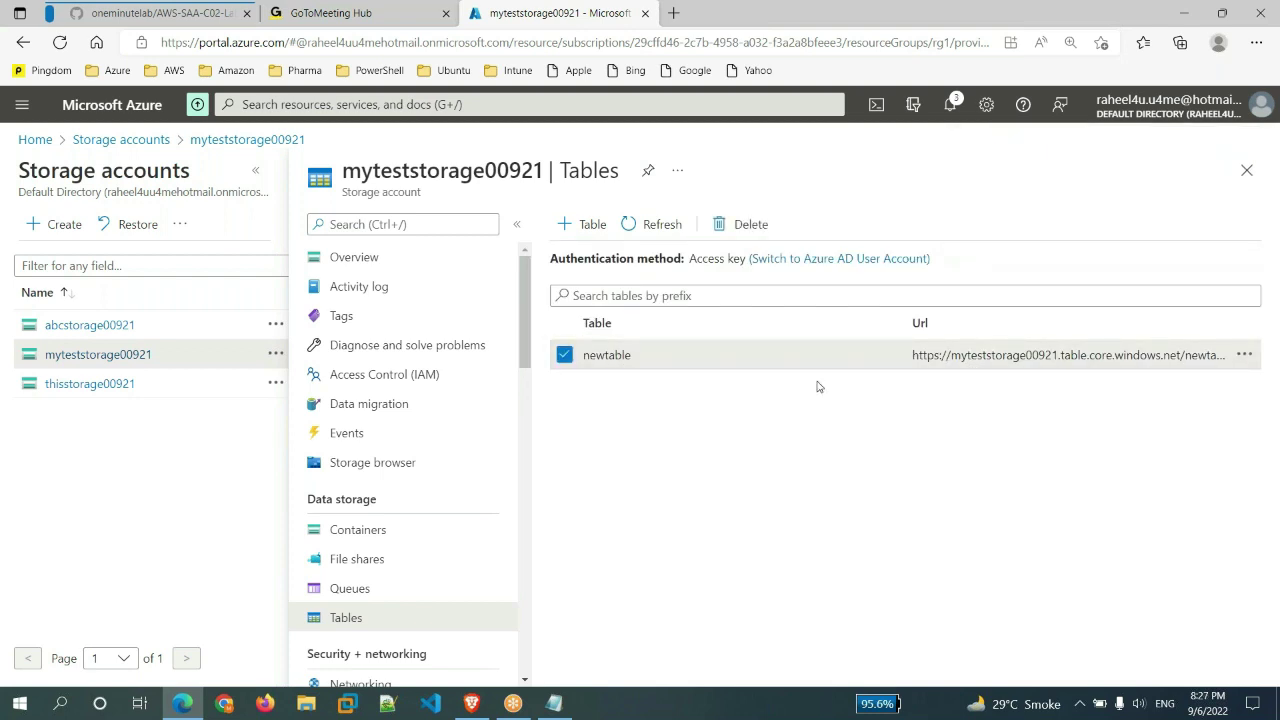
click(618, 372)
click(618, 372)
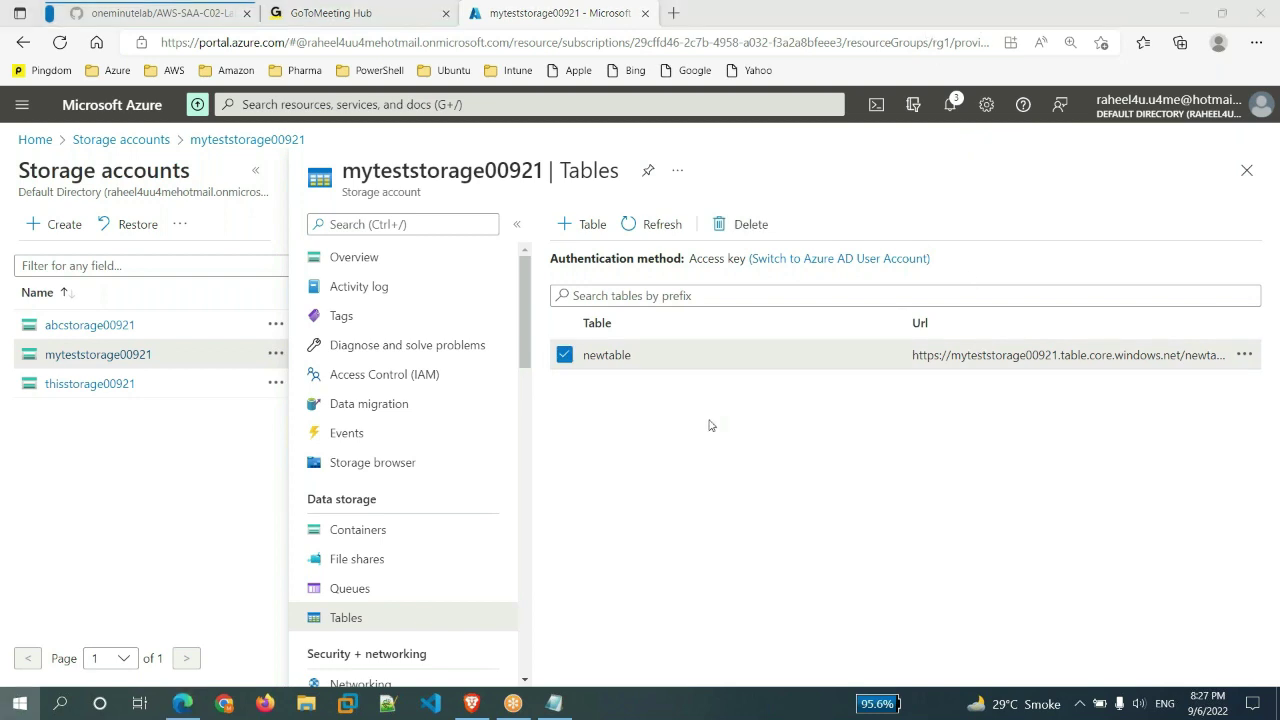
key(super)
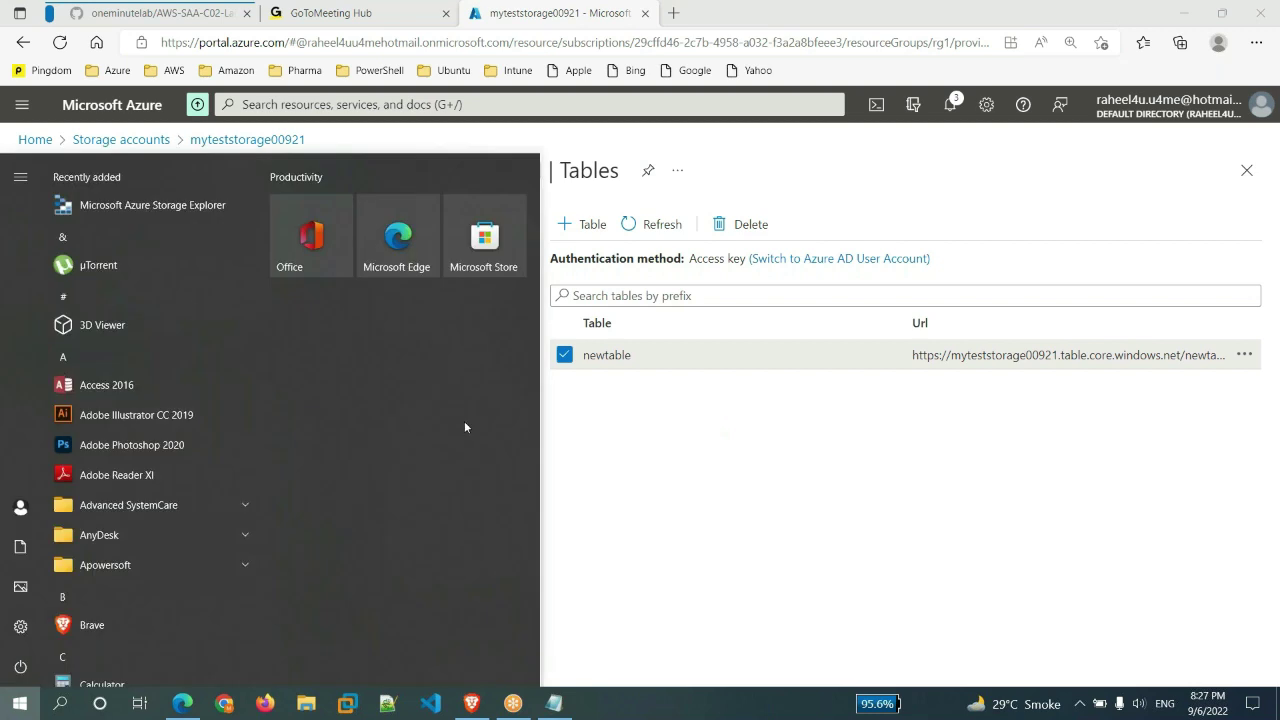
- Launch Microsoft Azure Storage Explorer from Recently added in the Start menu
click(201, 204)
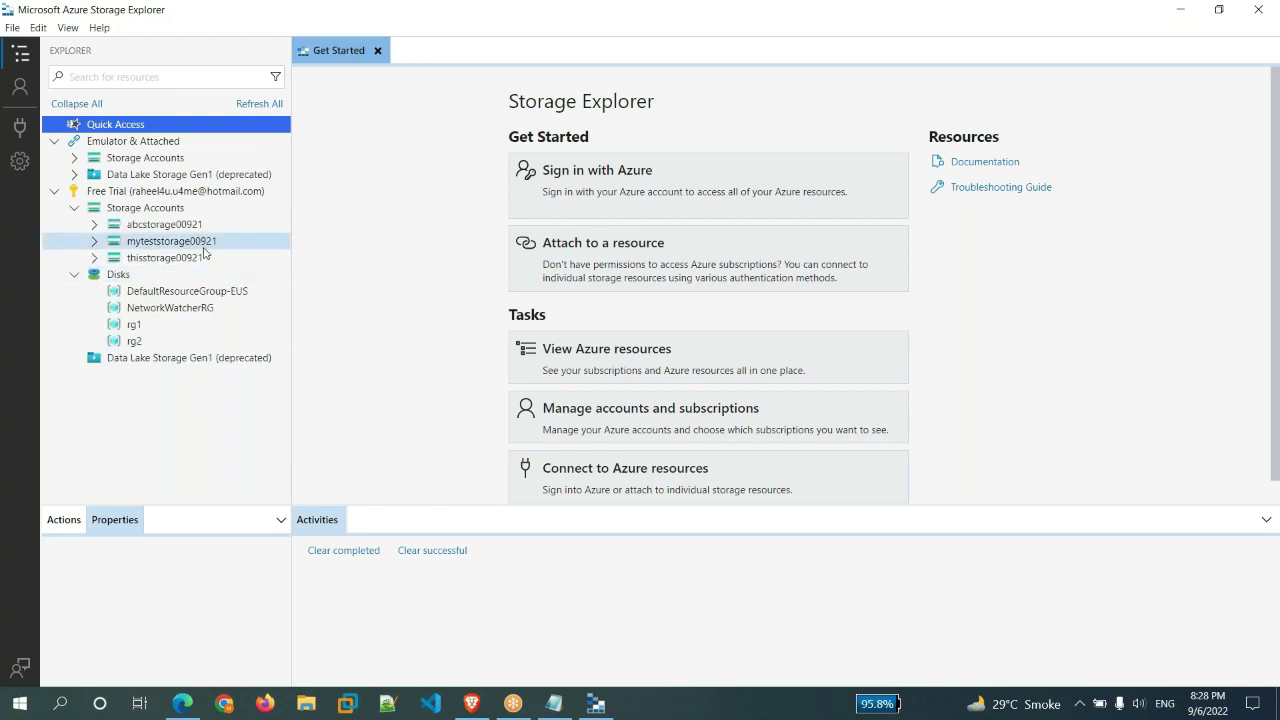
- Expand myteststorage00921's Tables in the Explorer tree and open the empty newtable
click(96, 245)
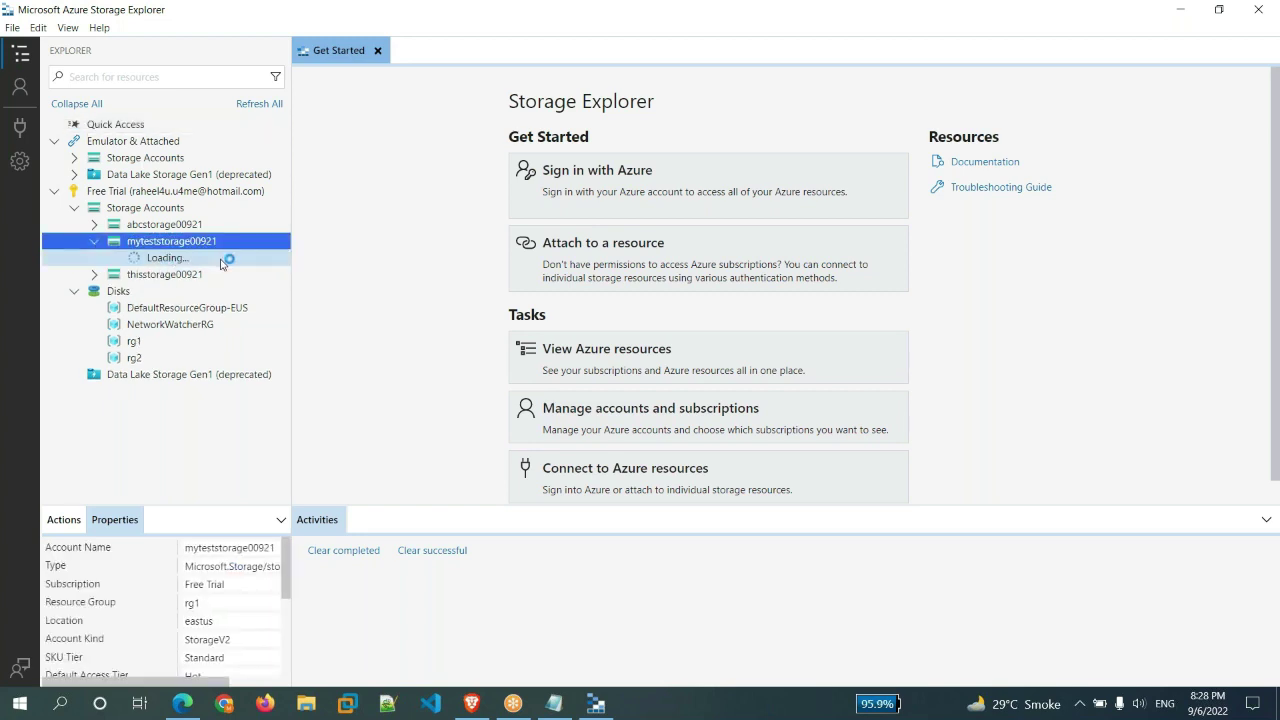
click(133, 309)
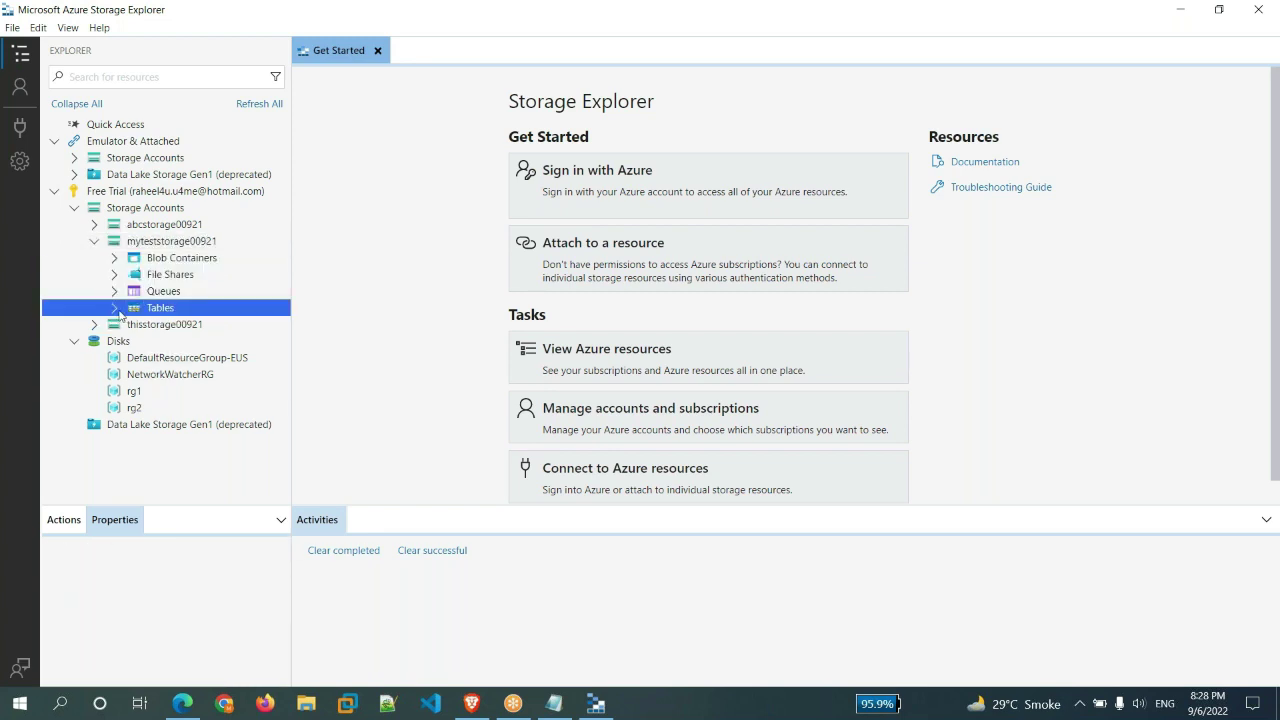
click(115, 308)
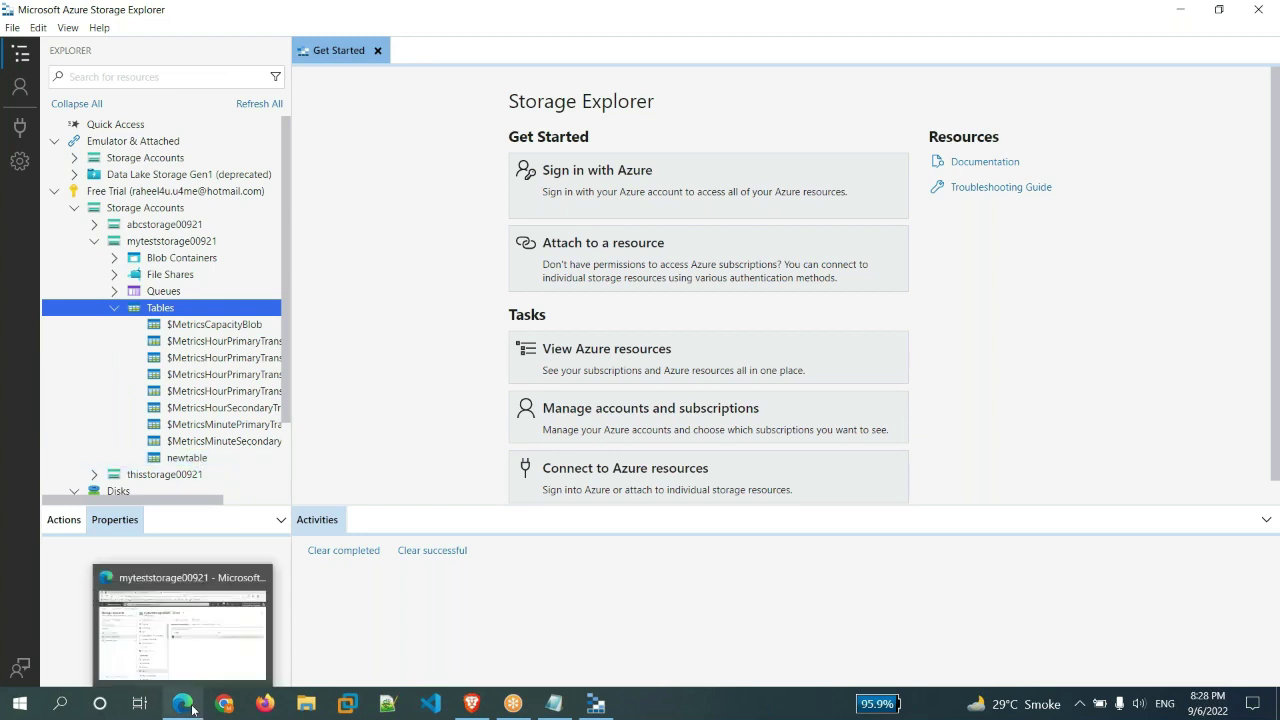
click(182, 620)
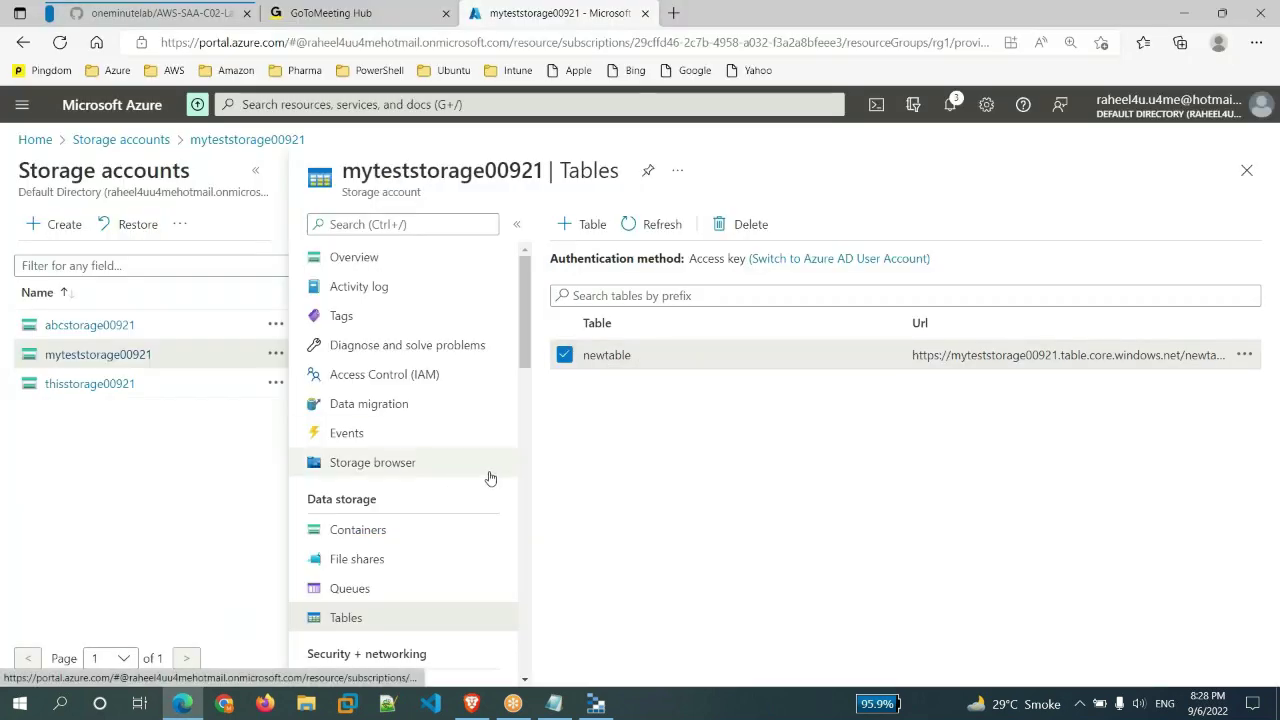
click(598, 705)
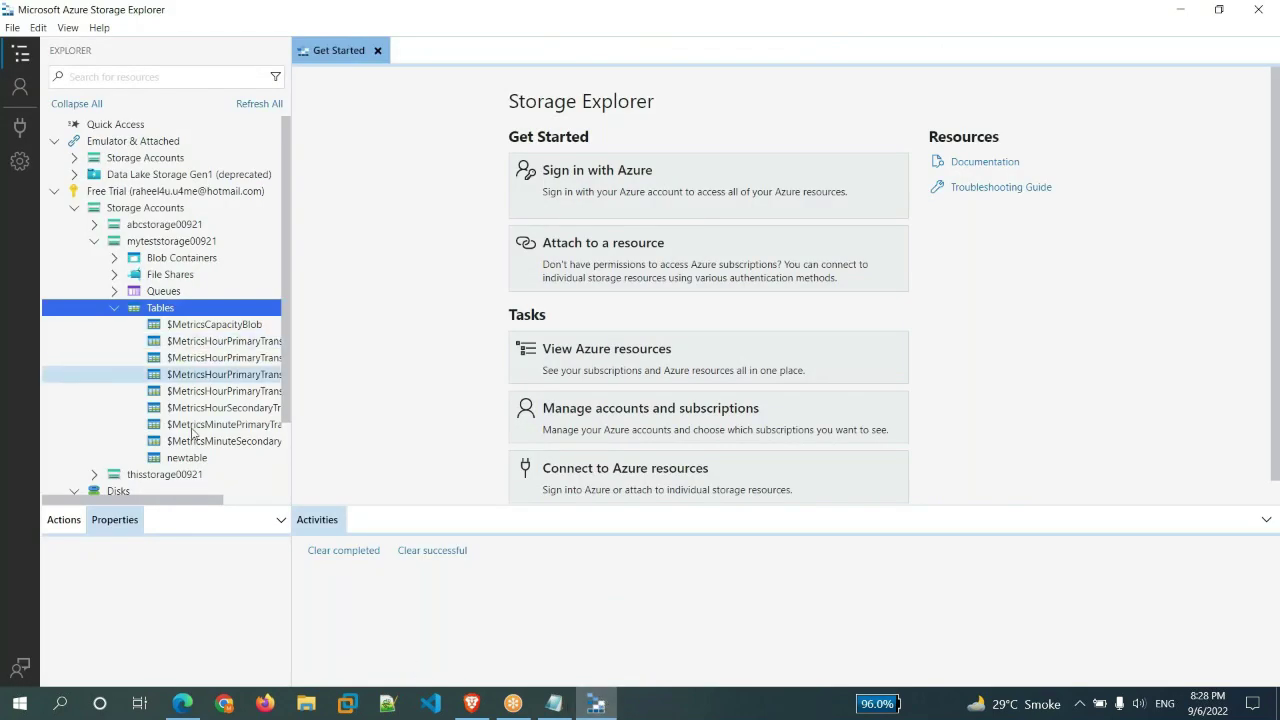
double_click(194, 462)
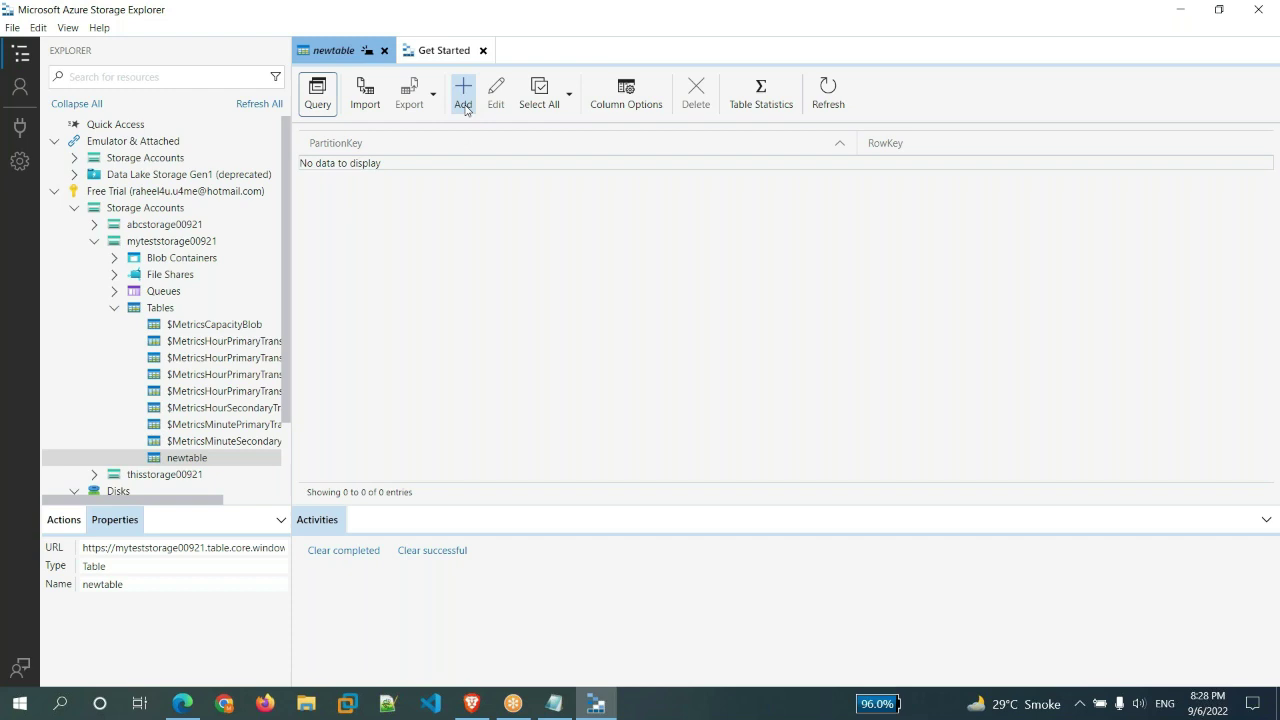
- Start a new newtable entity with PartitionKey 100 and RowKey 201
click(465, 104)
click(559, 292)
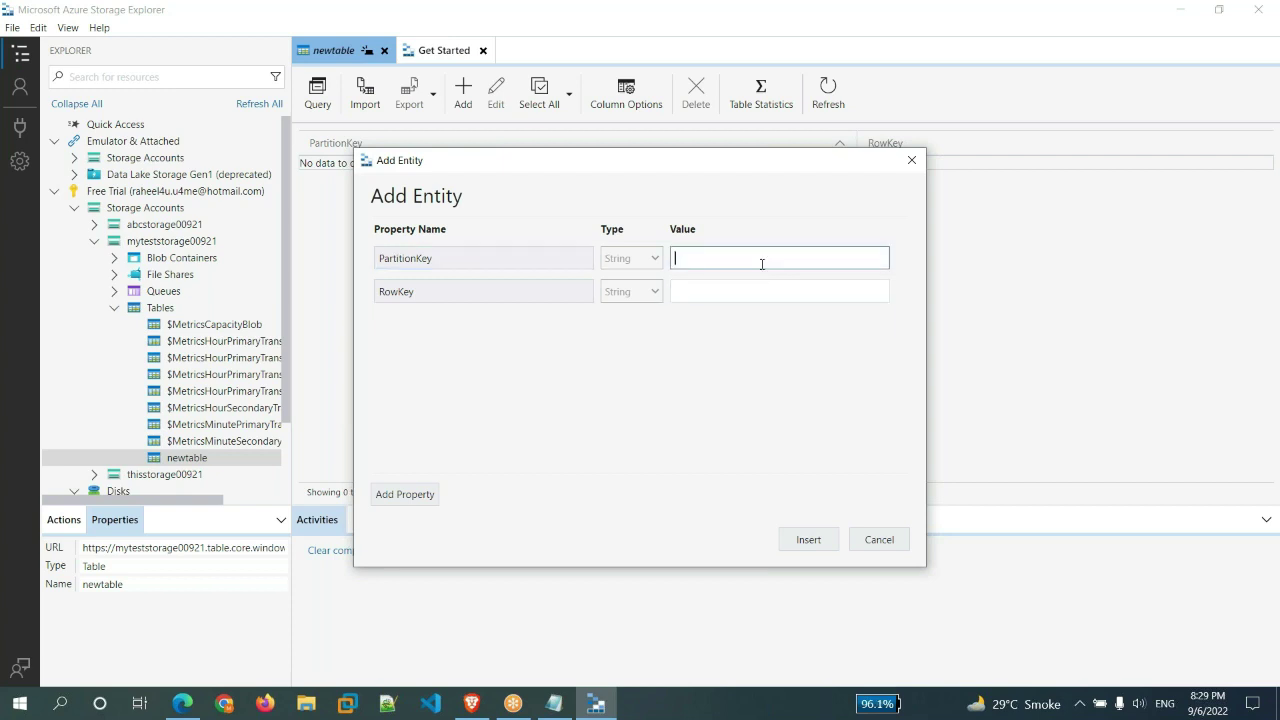
text(100)
click(732, 293)
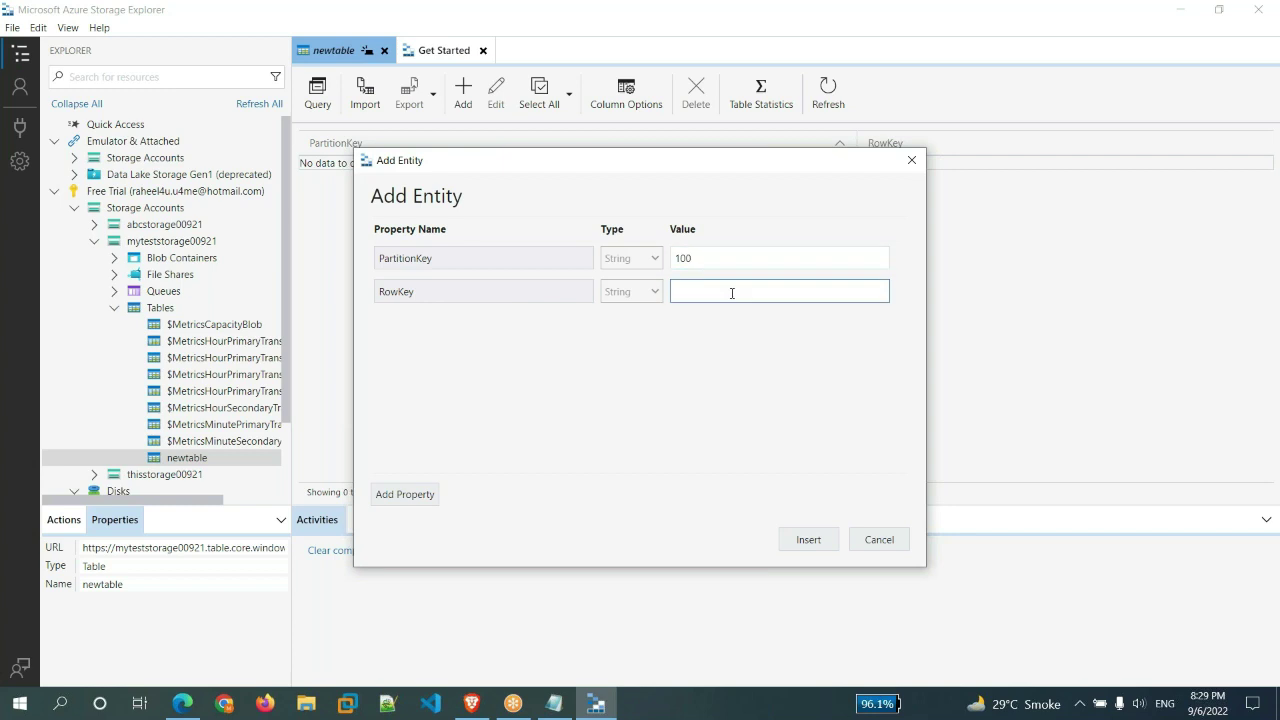
drag(720, 258, 645, 263)
click(722, 291)
text(201)
click(671, 420)
- Add FirstName and LastName properties with the person's first and last names
click(416, 496)
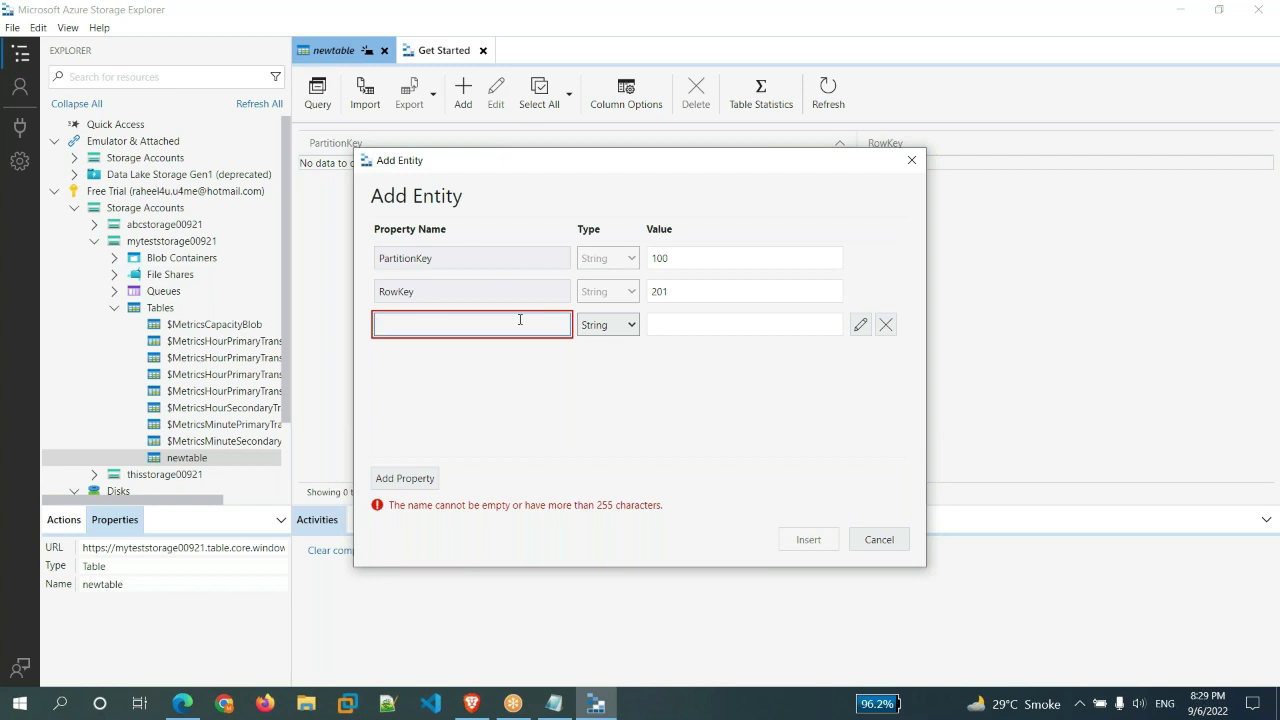
text(FirstName)
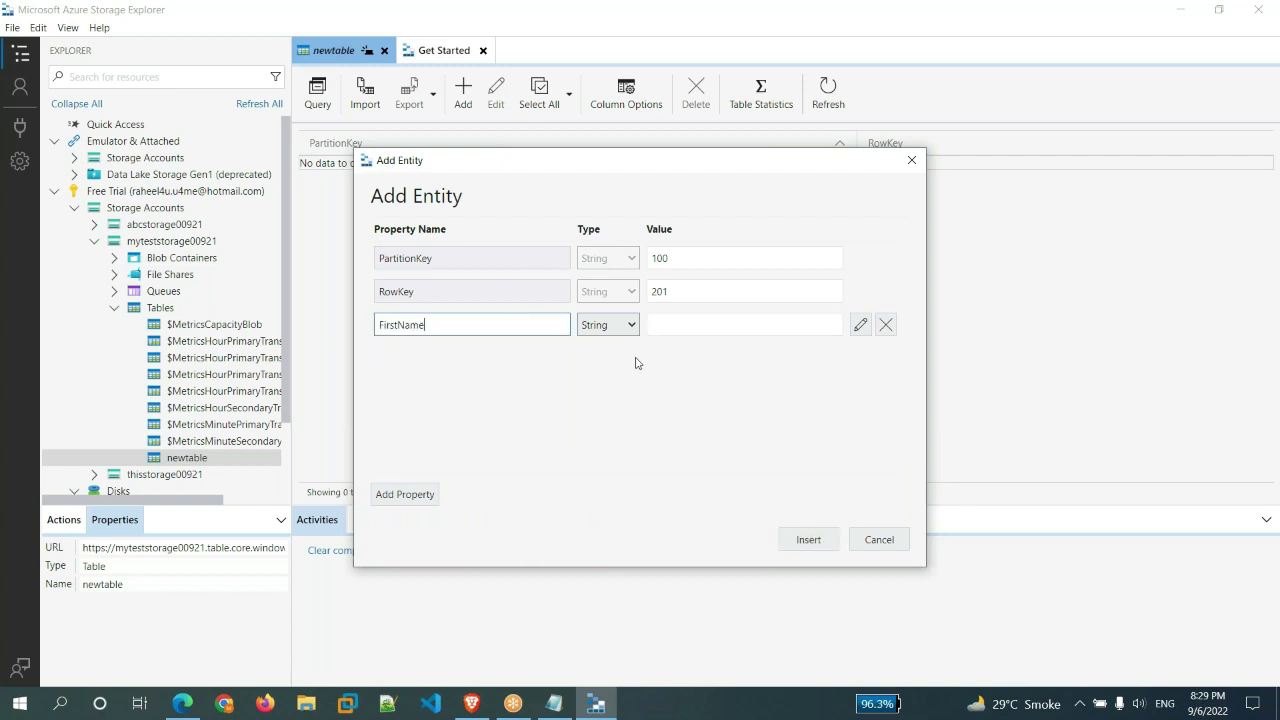
click(694, 327)
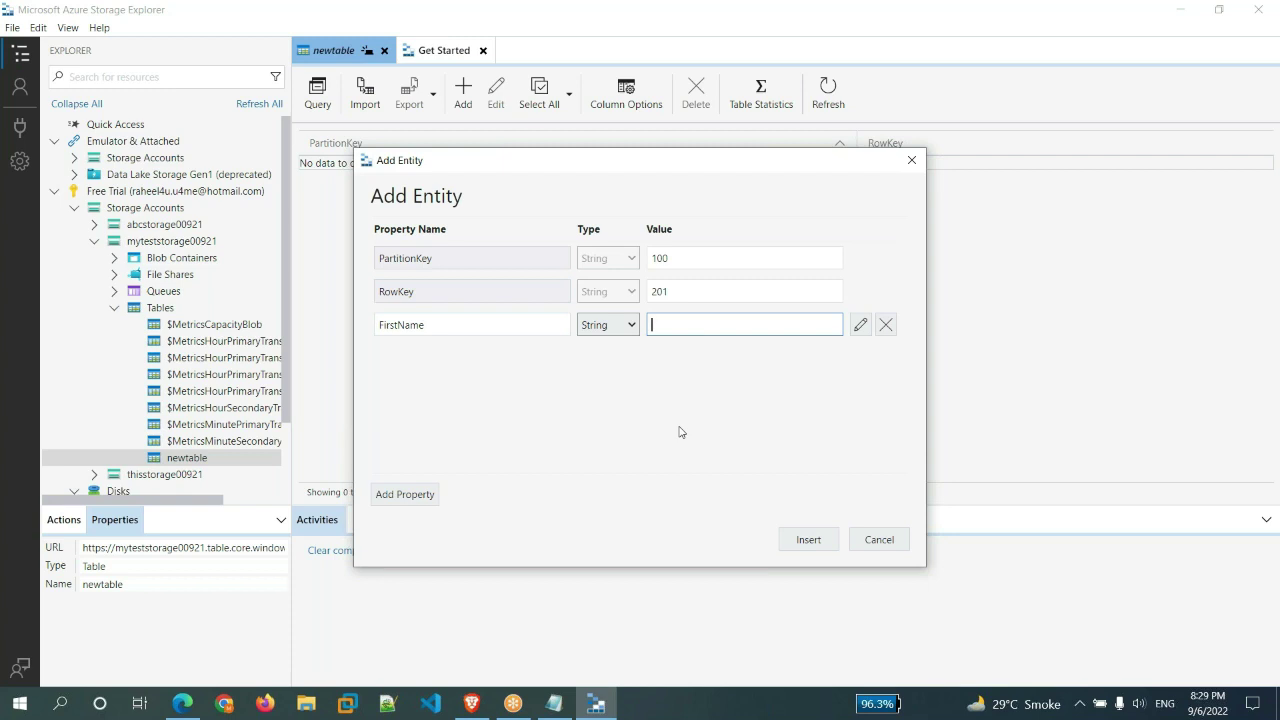
text(Zeeshan)
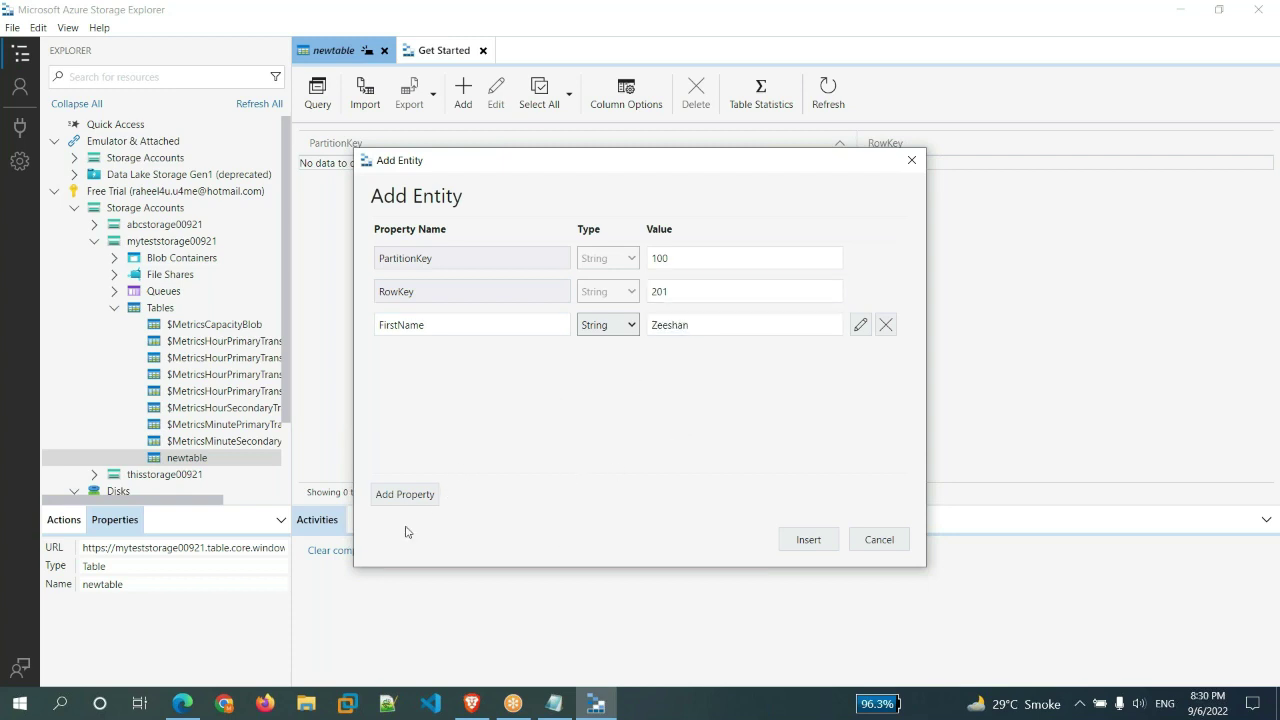
click(433, 495)
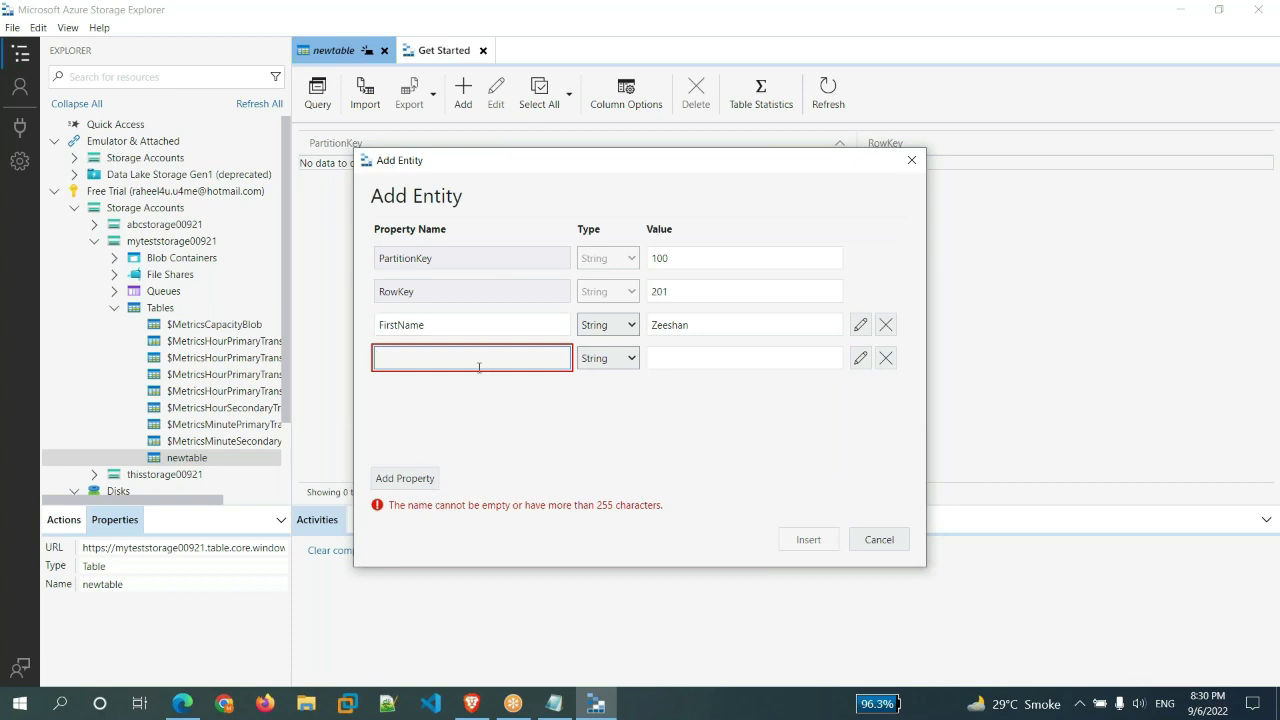
text(Last)
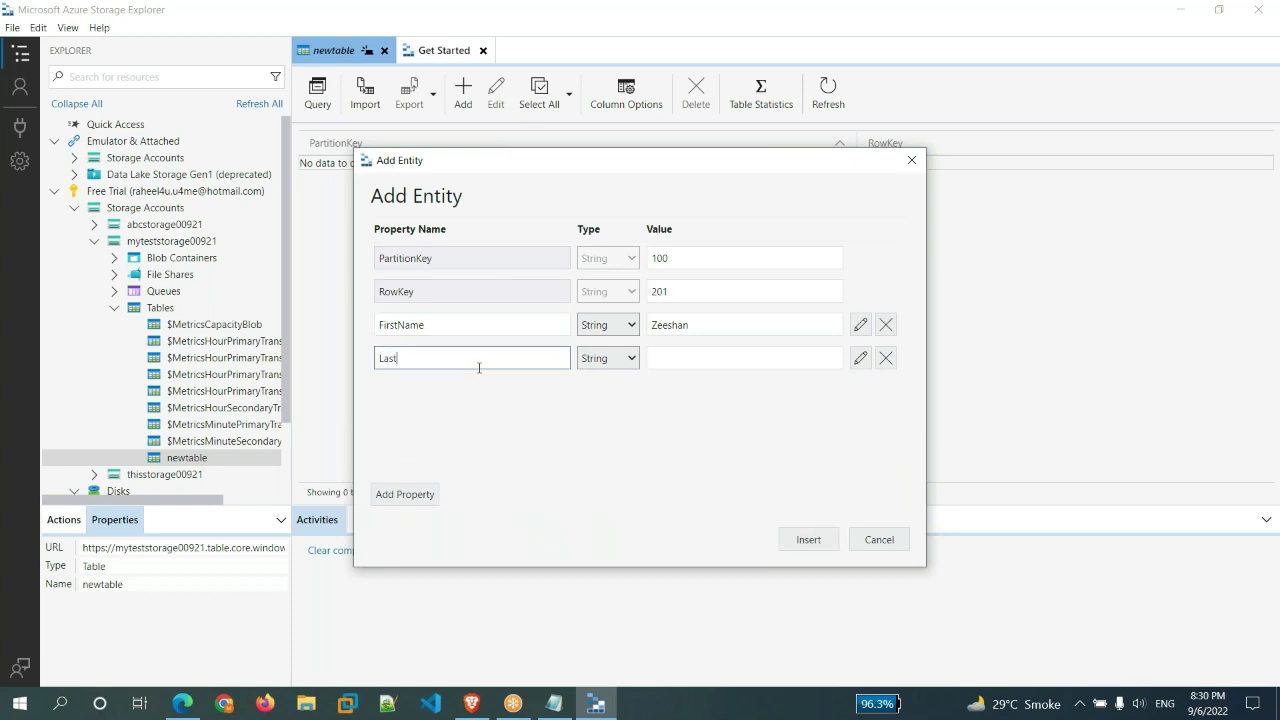
text(Name)
key(Tab)
key(Tab)
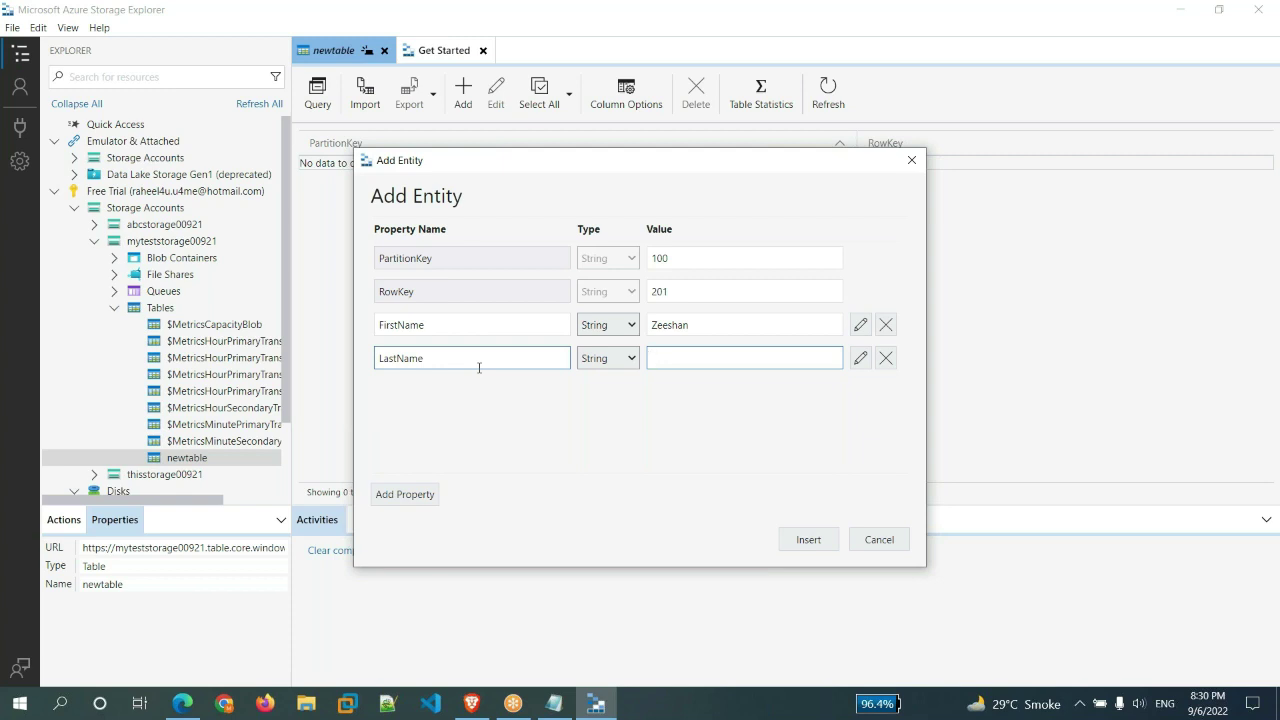
click(736, 357)
double_click(670, 325)
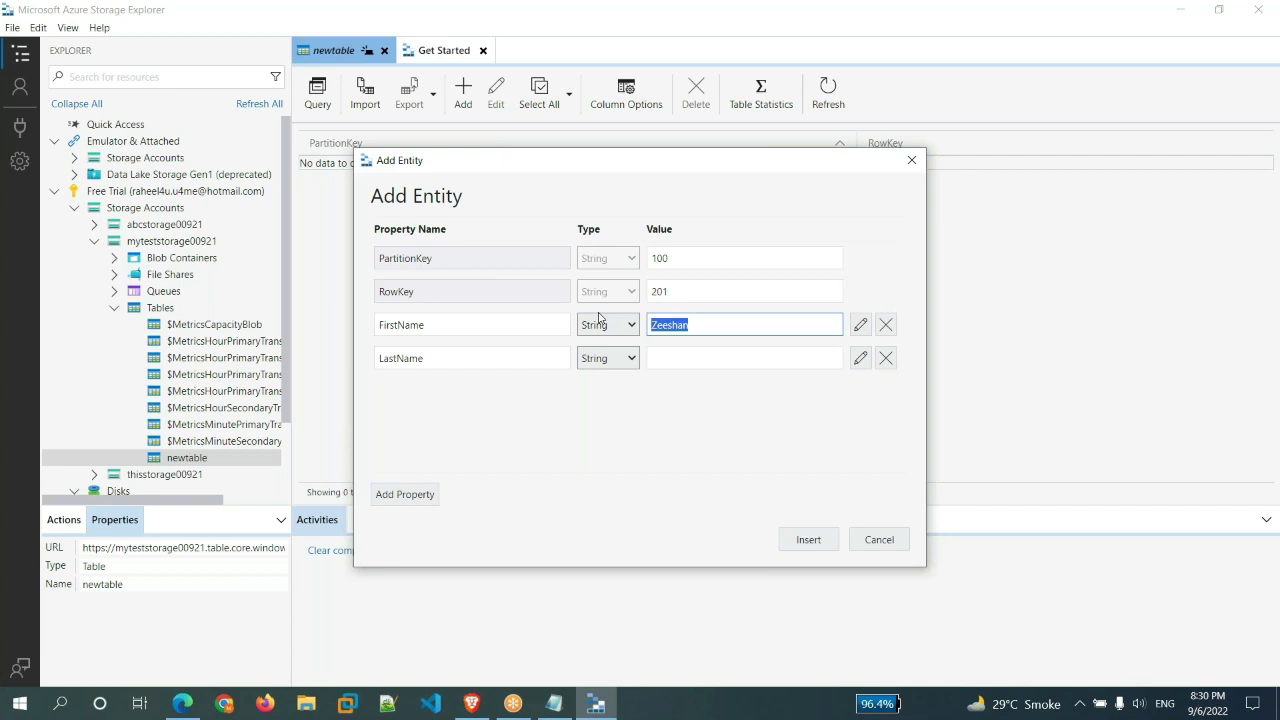
key(Tab)
key(Tab)
key(Tab)
key(Tab)
key(Tab)
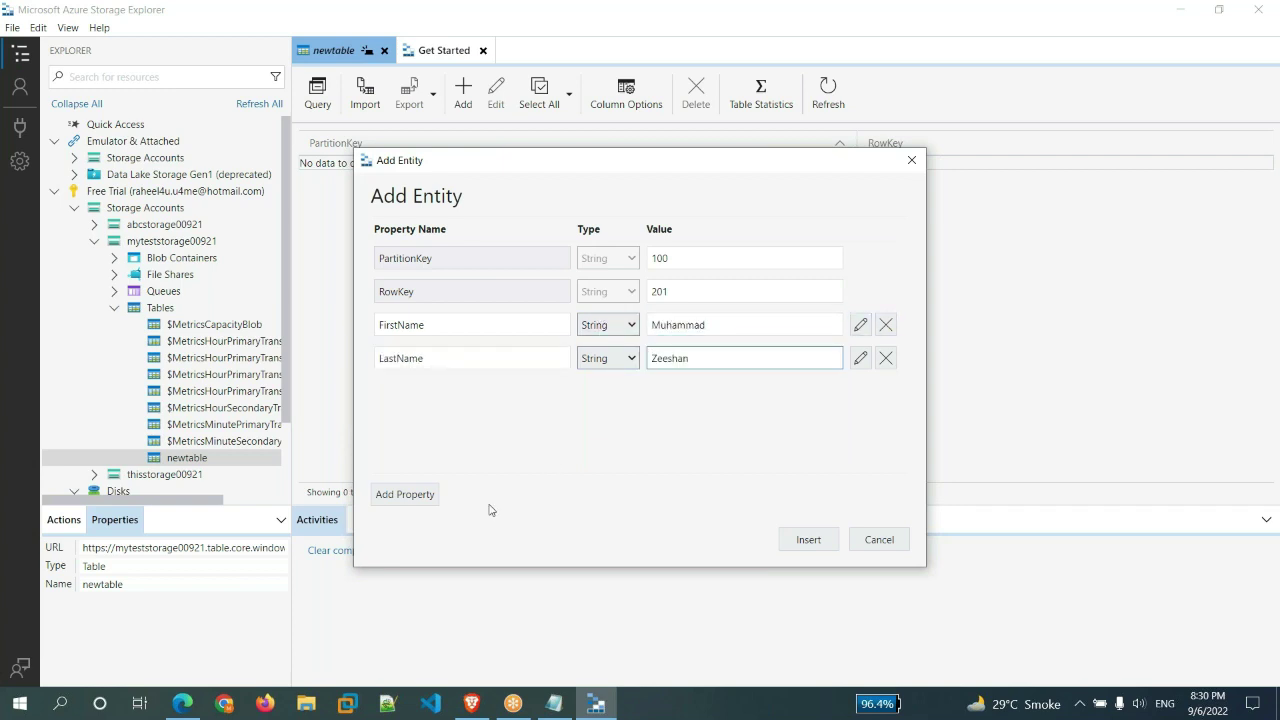
- Add properties Age 35 and Sex Male, removing the extra empty property row
click(413, 496)
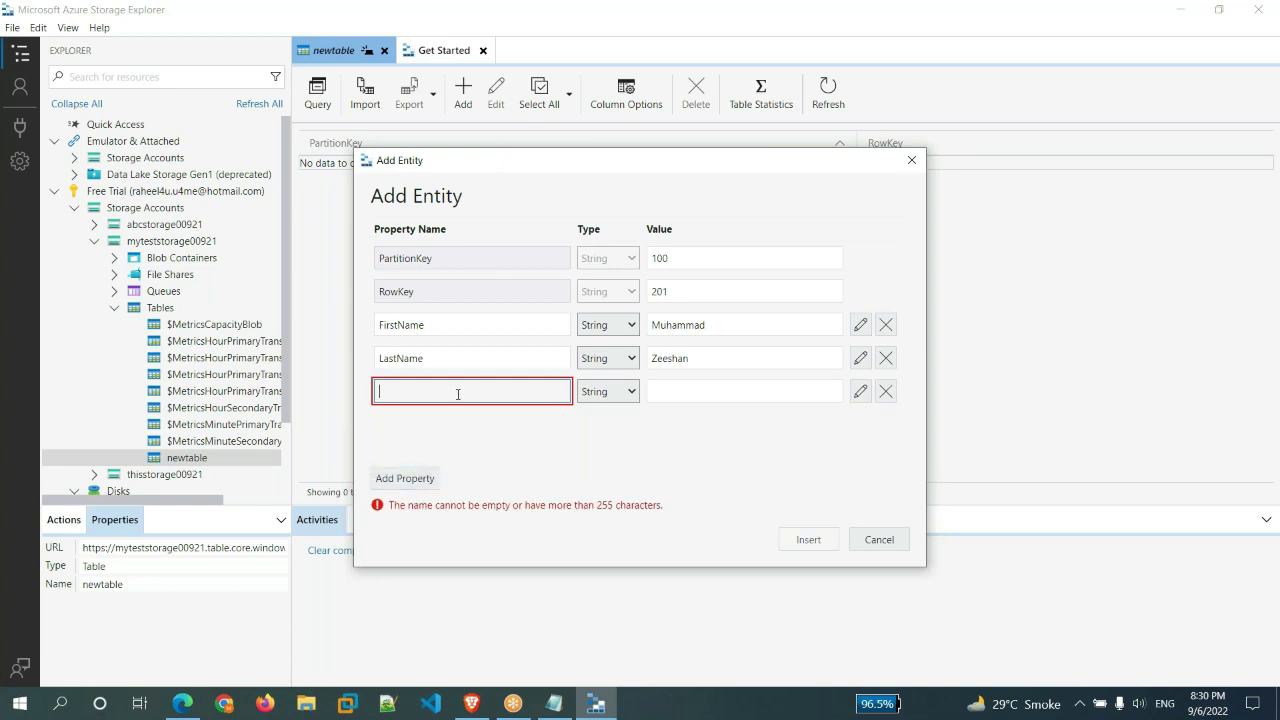
text(Age)
key(Tab)
key(Tab)
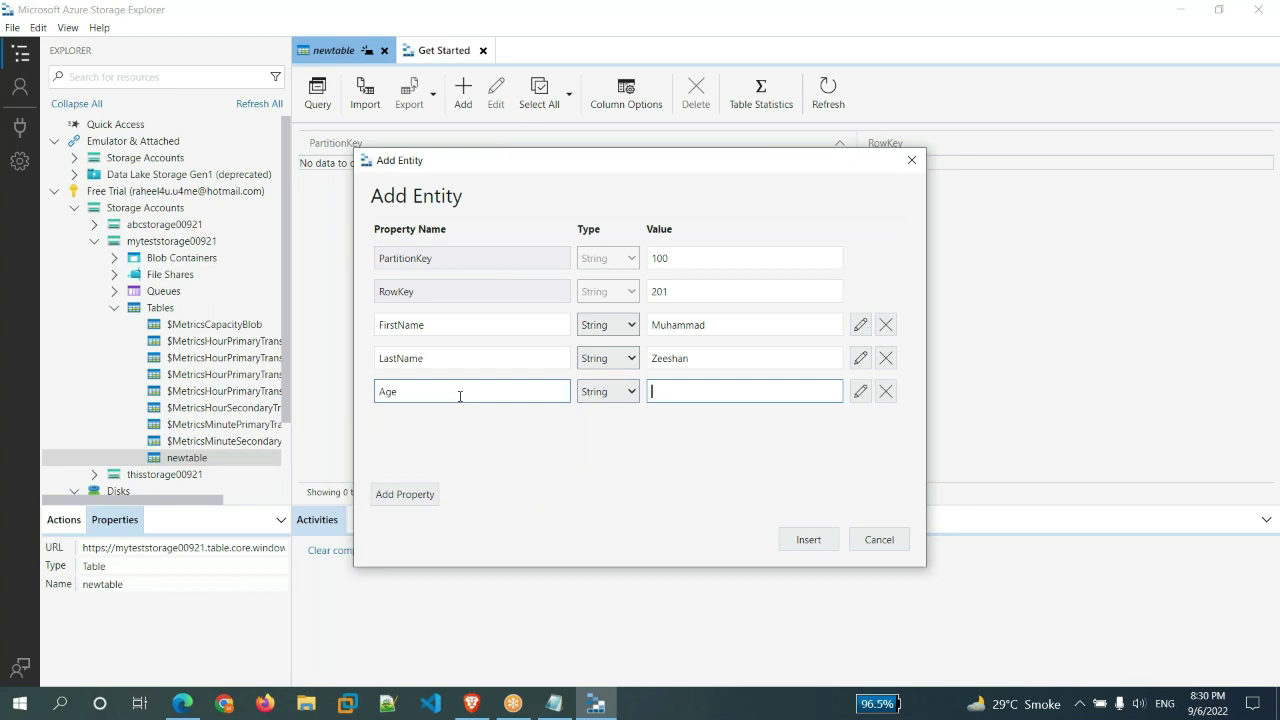
text(35)
click(425, 494)
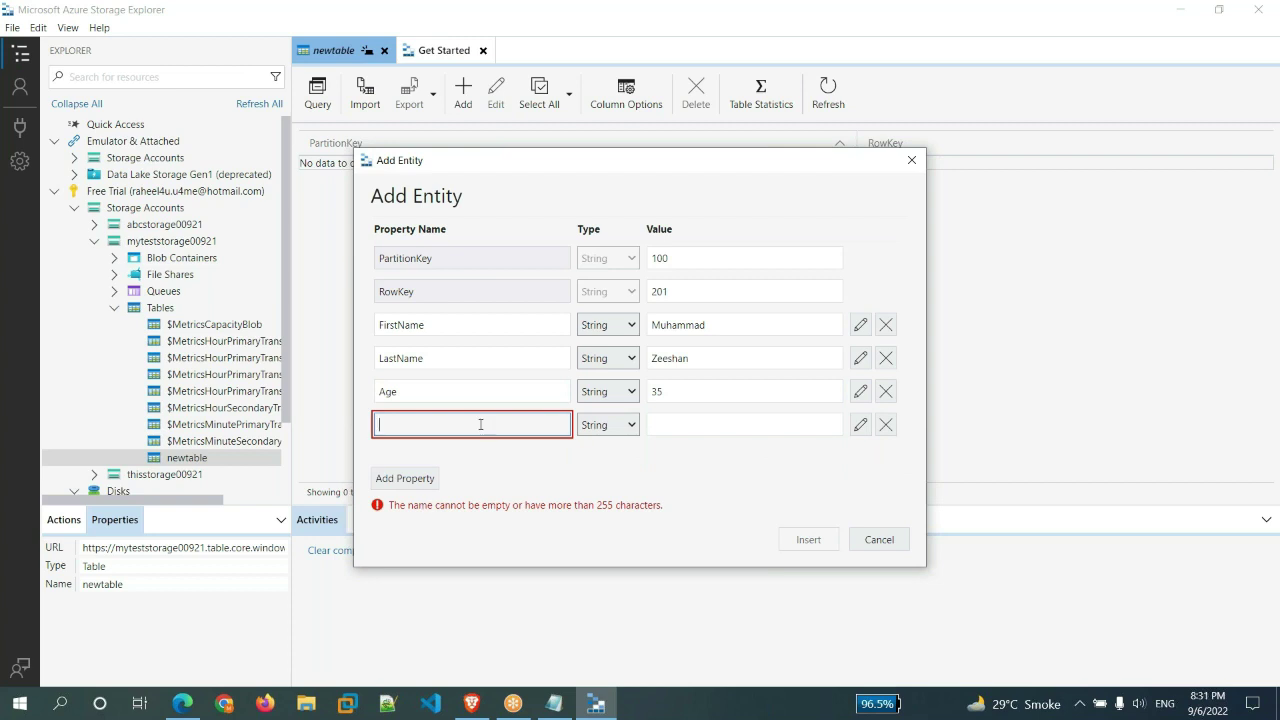
text(Se)
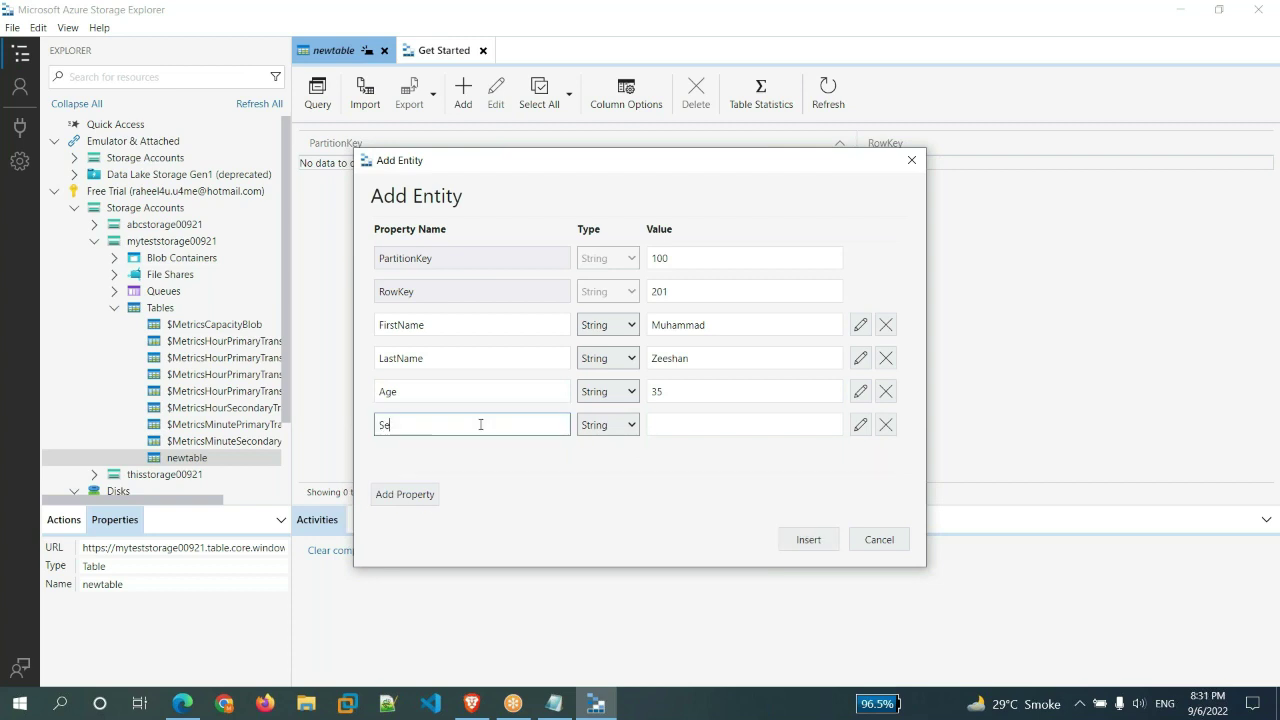
text(x)
key(Tab)
key(Tab)
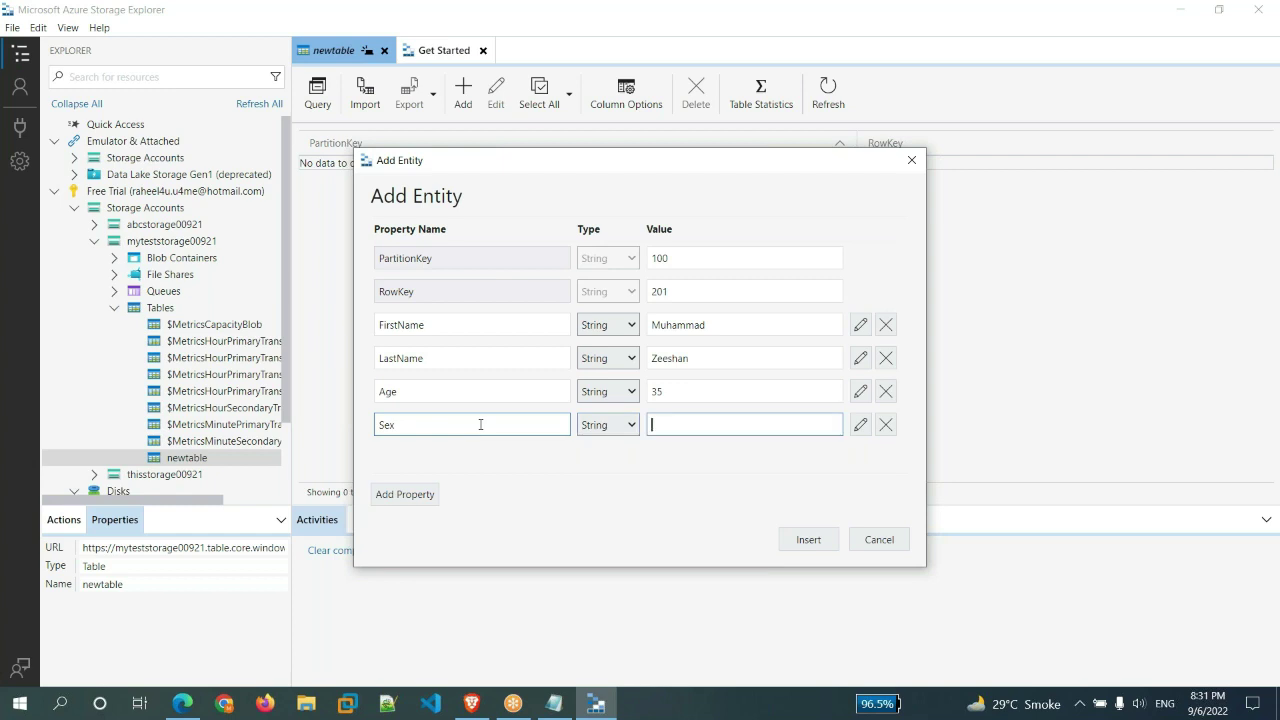
text(Male)
click(412, 268)
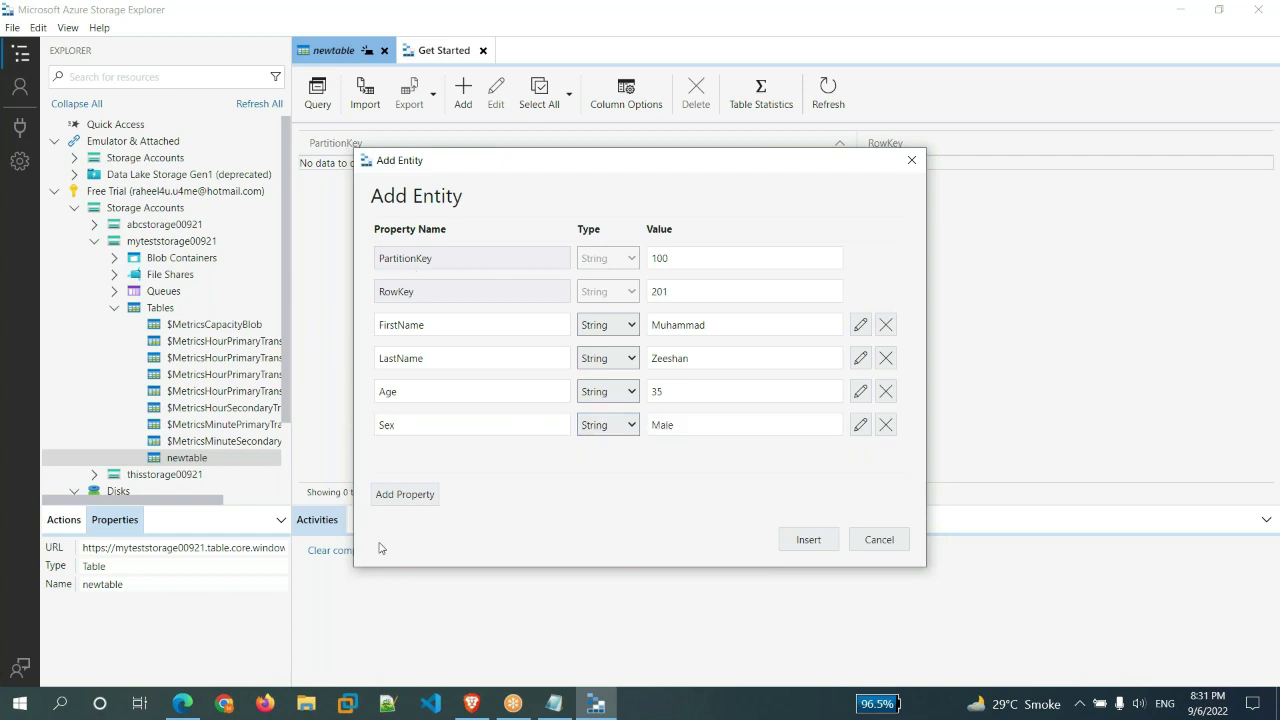
click(418, 494)
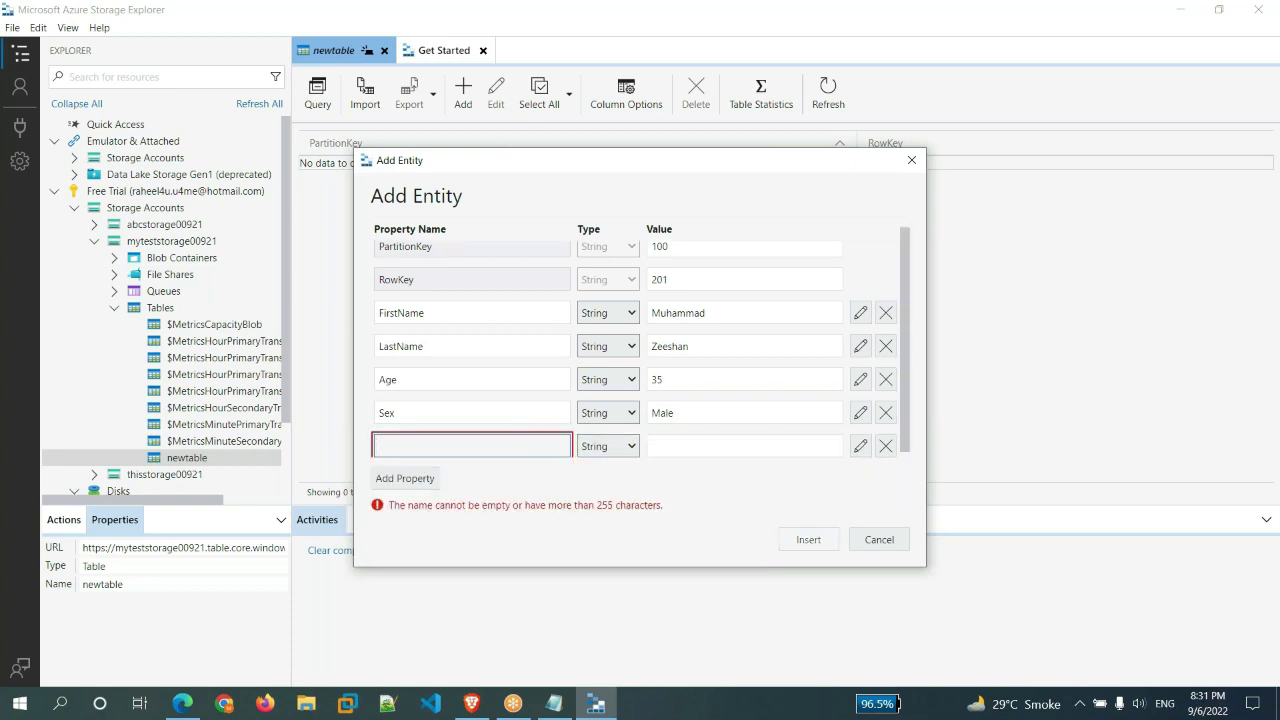
click(886, 447)
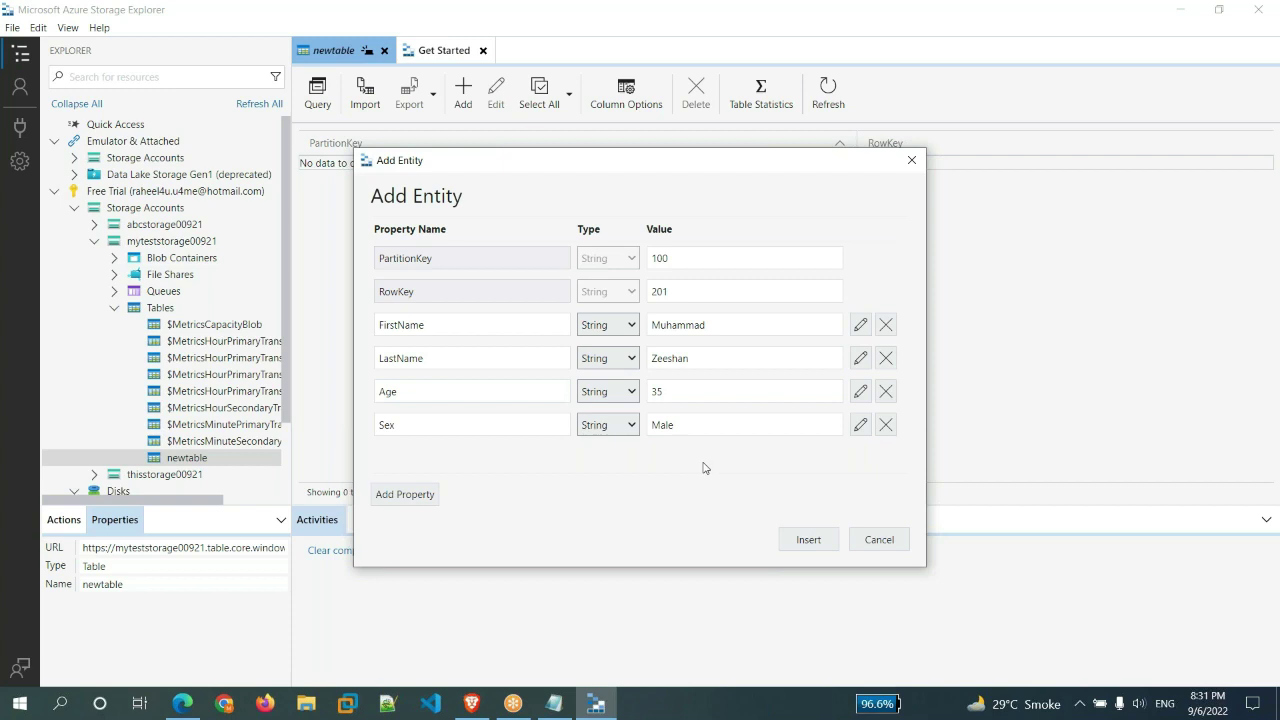
- Insert entity 201, then begin a second entity with PartitionKey 100 and RowKey 202
click(810, 542)
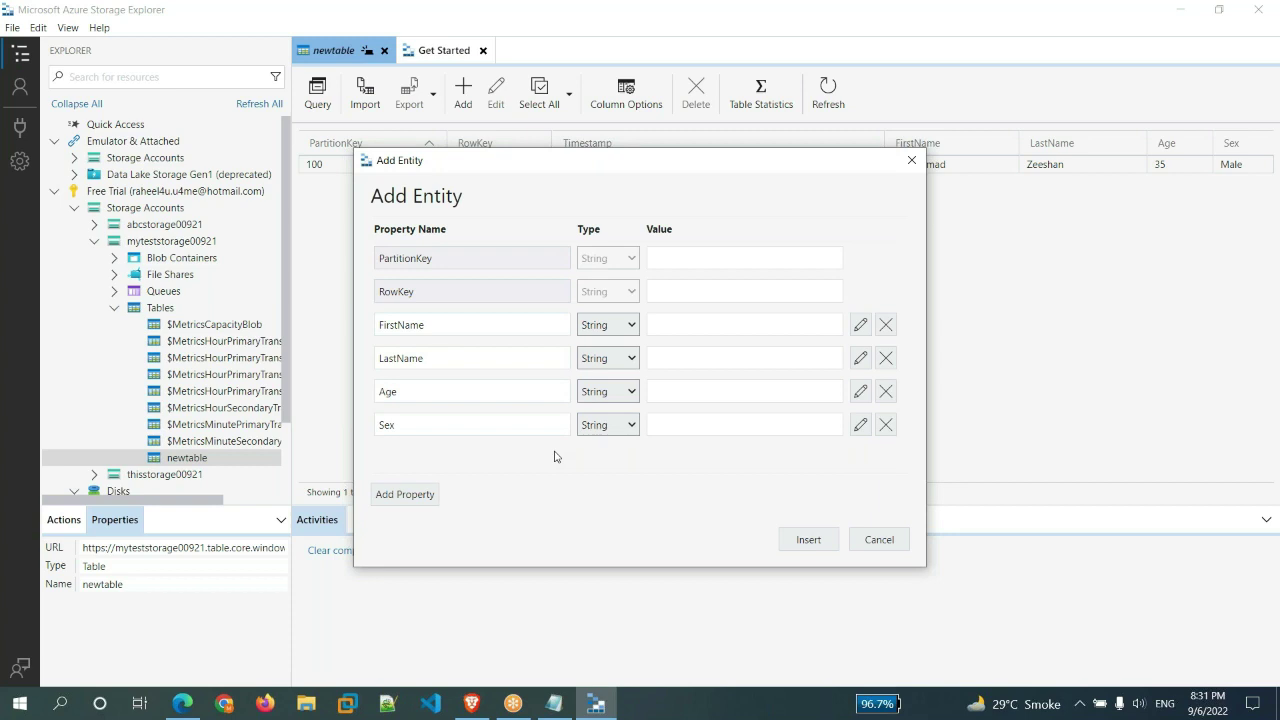
click(744, 254)
text(100)
key(Tab)
key(Tab)
text(202)
- Fill the second entity's first and last names and Age 34, leaving Sex empty
click(727, 322)
text(Fiaz)
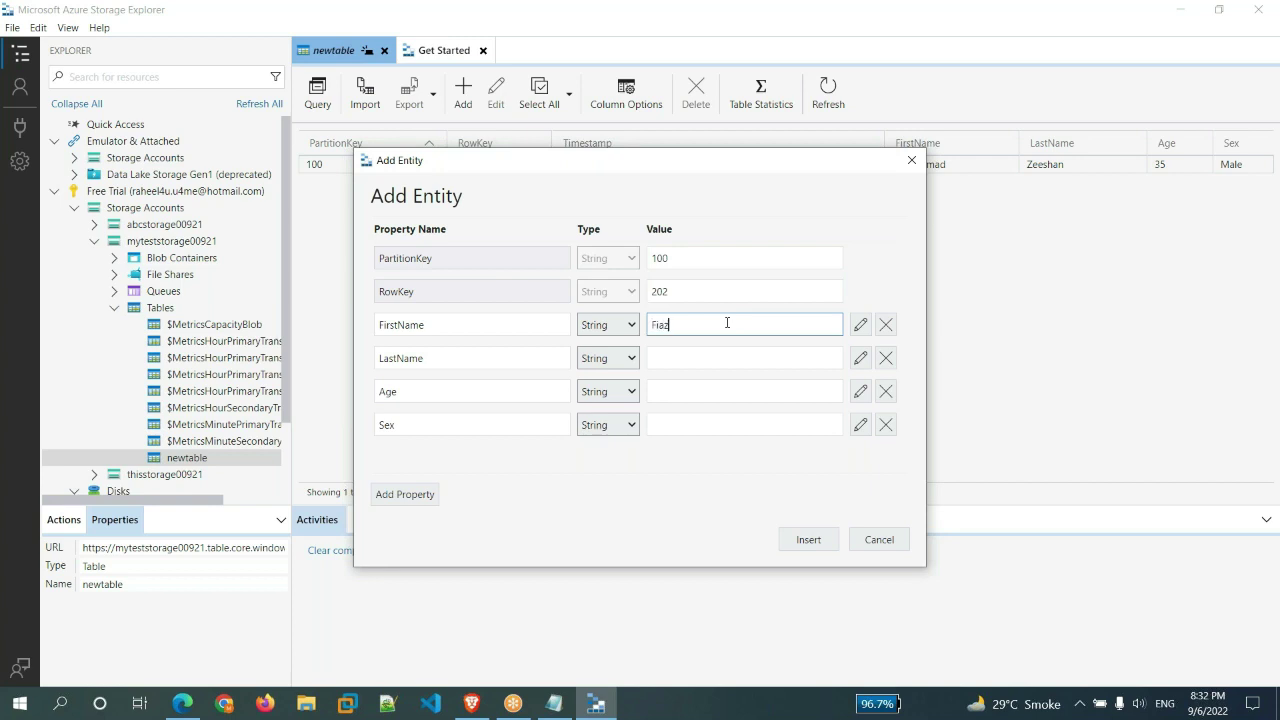
key(BackSpace)
key(BackSpace)
key(BackSpace)
key(BackSpace)
key(Tab)
key(Tab)
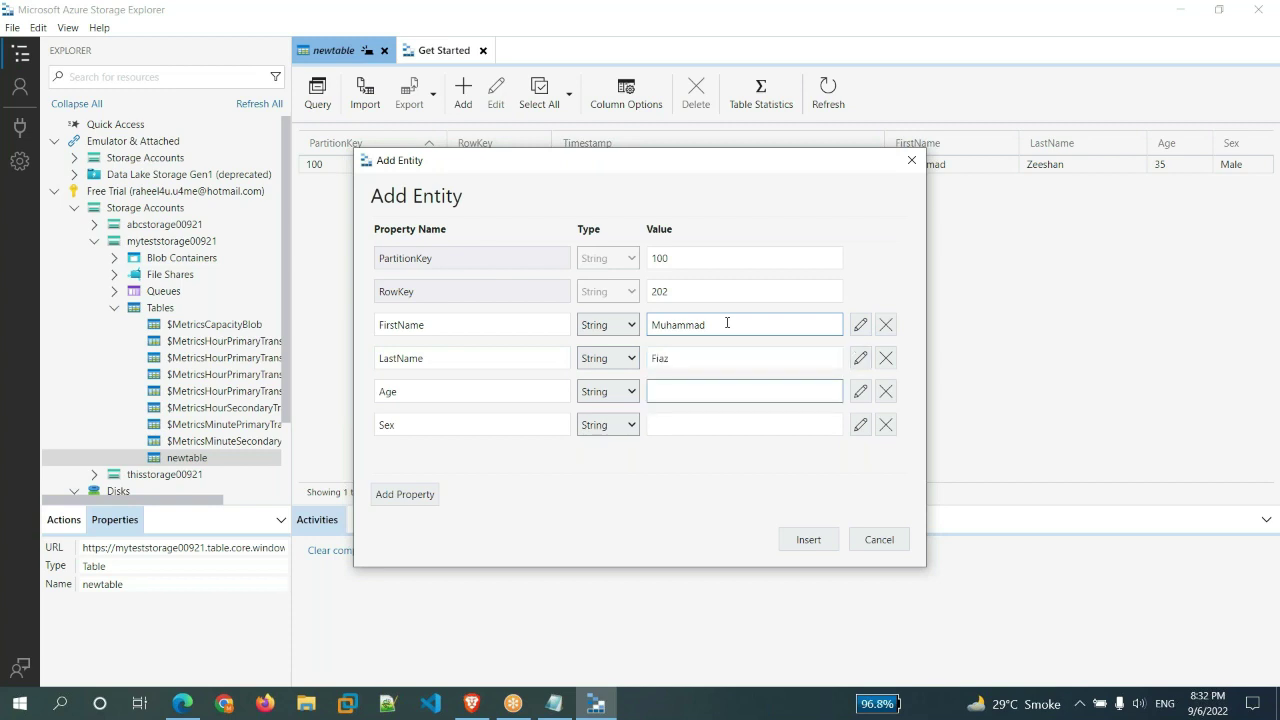
text(34)
key(Tab)
key(Tab)
key(Tab)
text(Male)
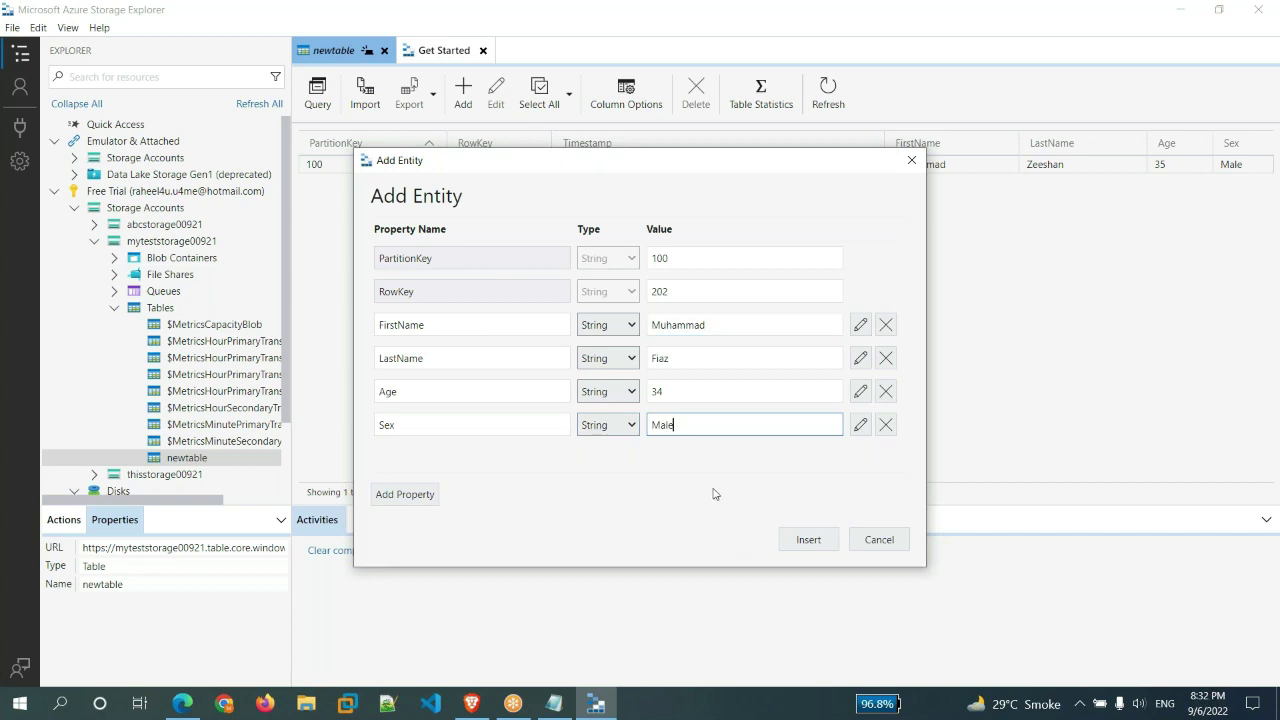
key(BackSpace)
key(BackSpace)
key(BackSpace)
key(BackSpace)
click(729, 471)
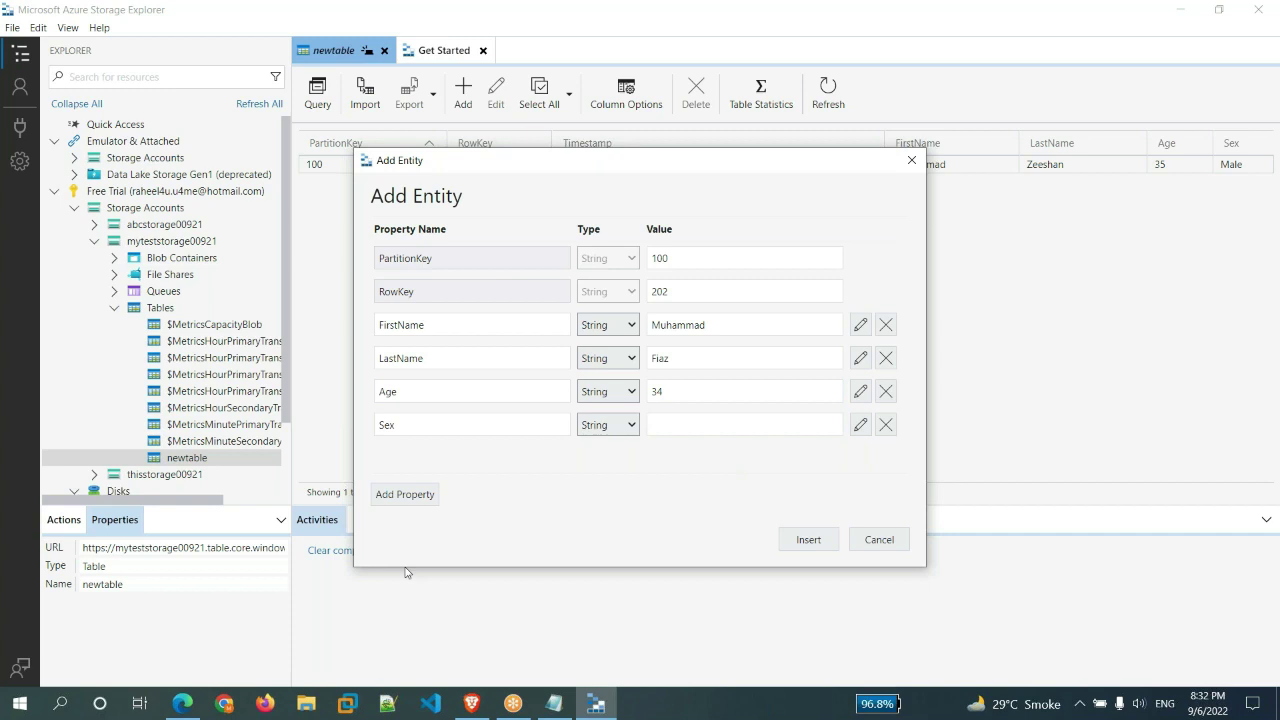
- Add a Country property of KSA and insert the second entity
click(405, 494)
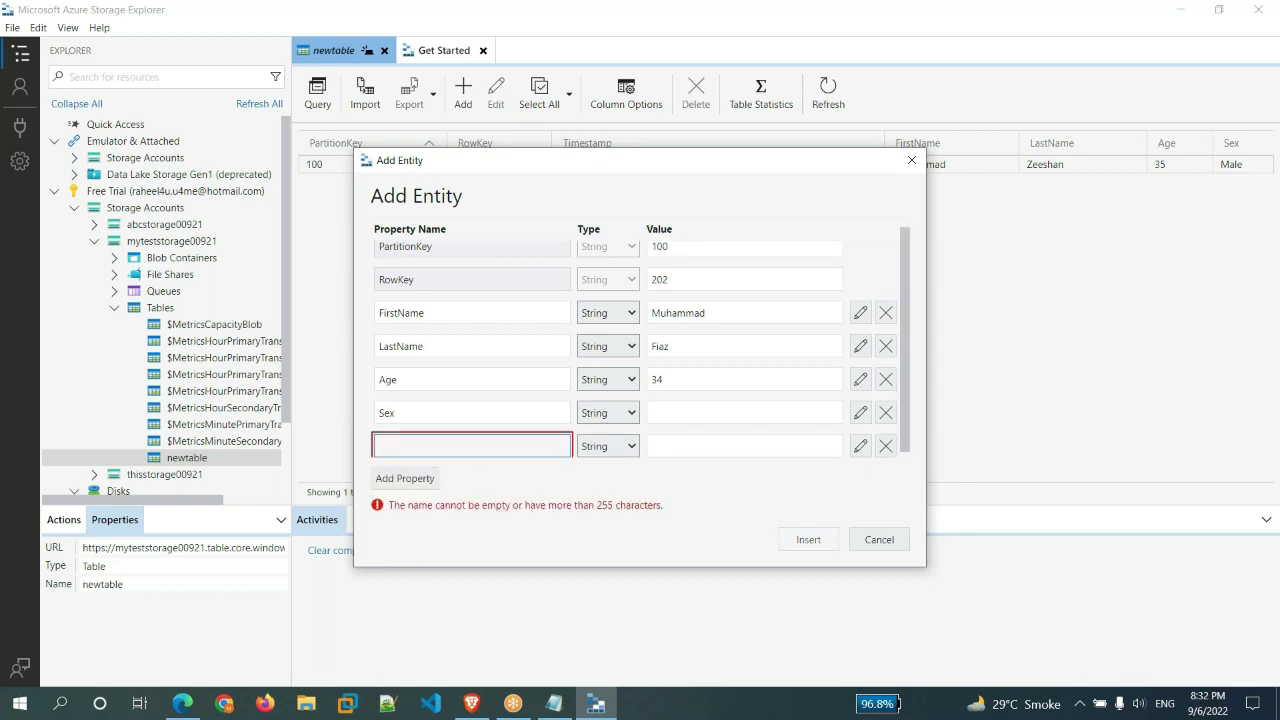
text(Country)
click(719, 455)
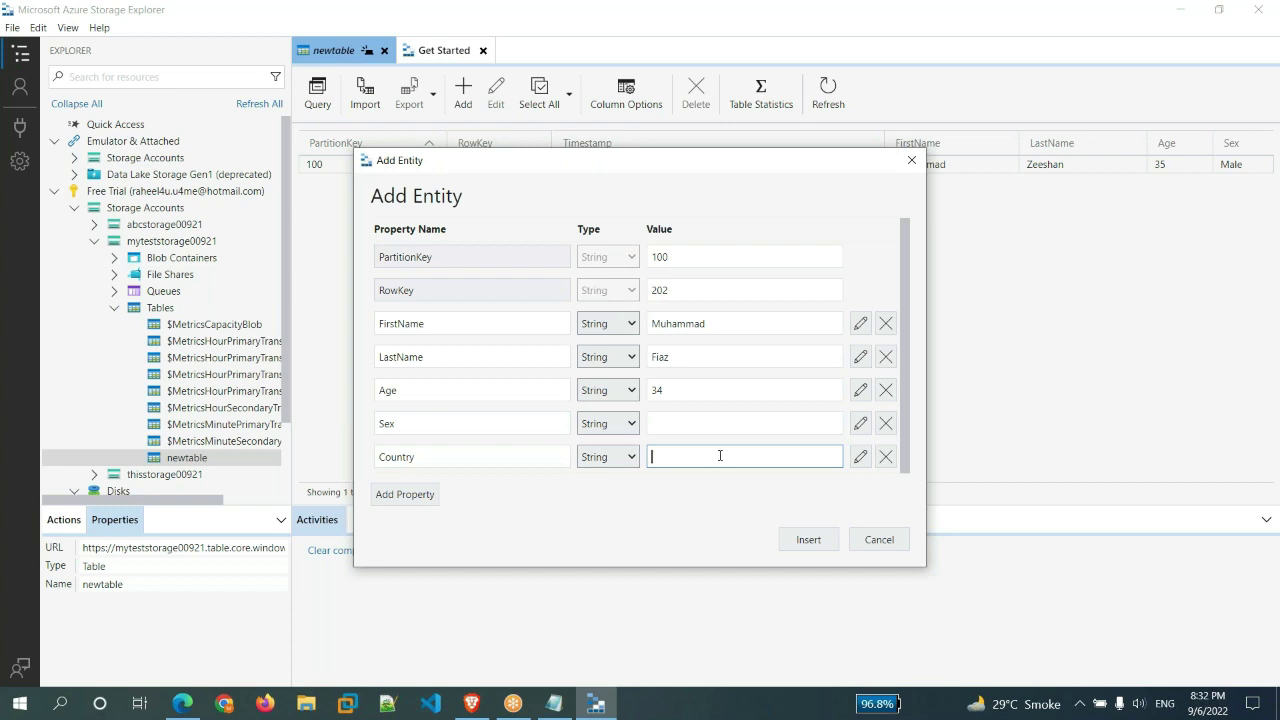
text(KSA)
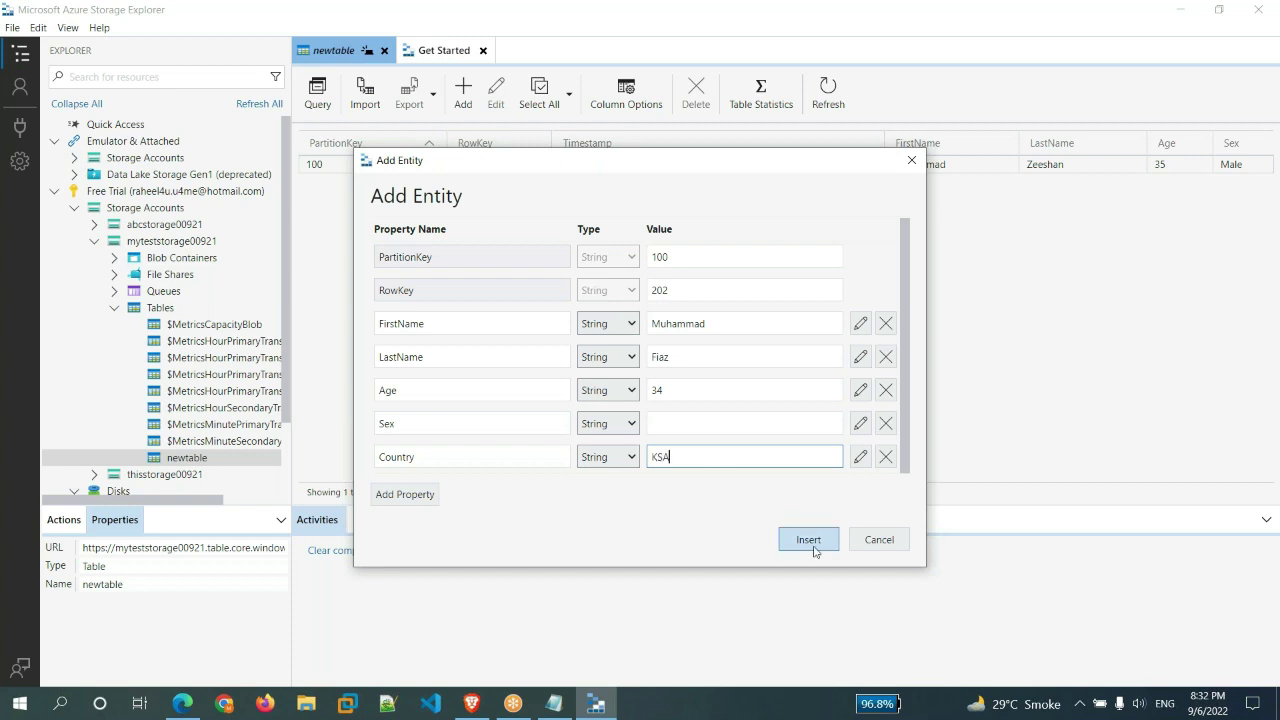
click(816, 549)
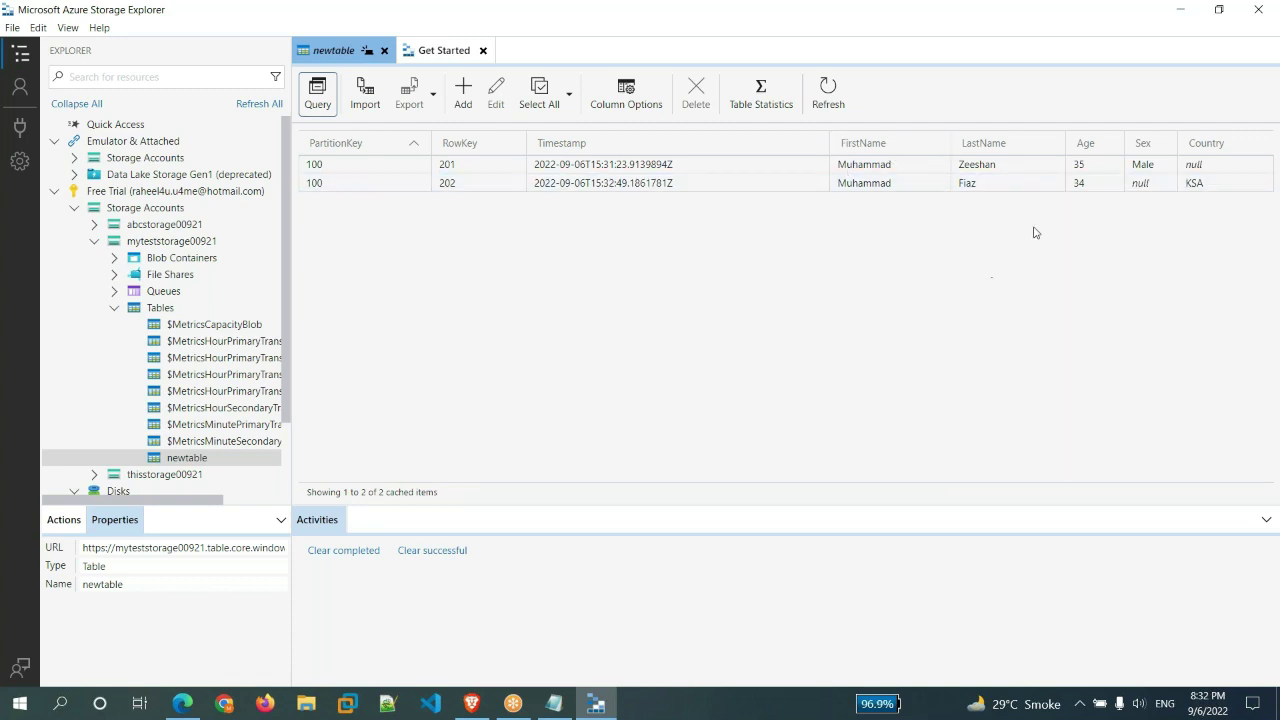
- Inspect entity rows 201 and 202 and the Country column in newtable
click(1211, 165)
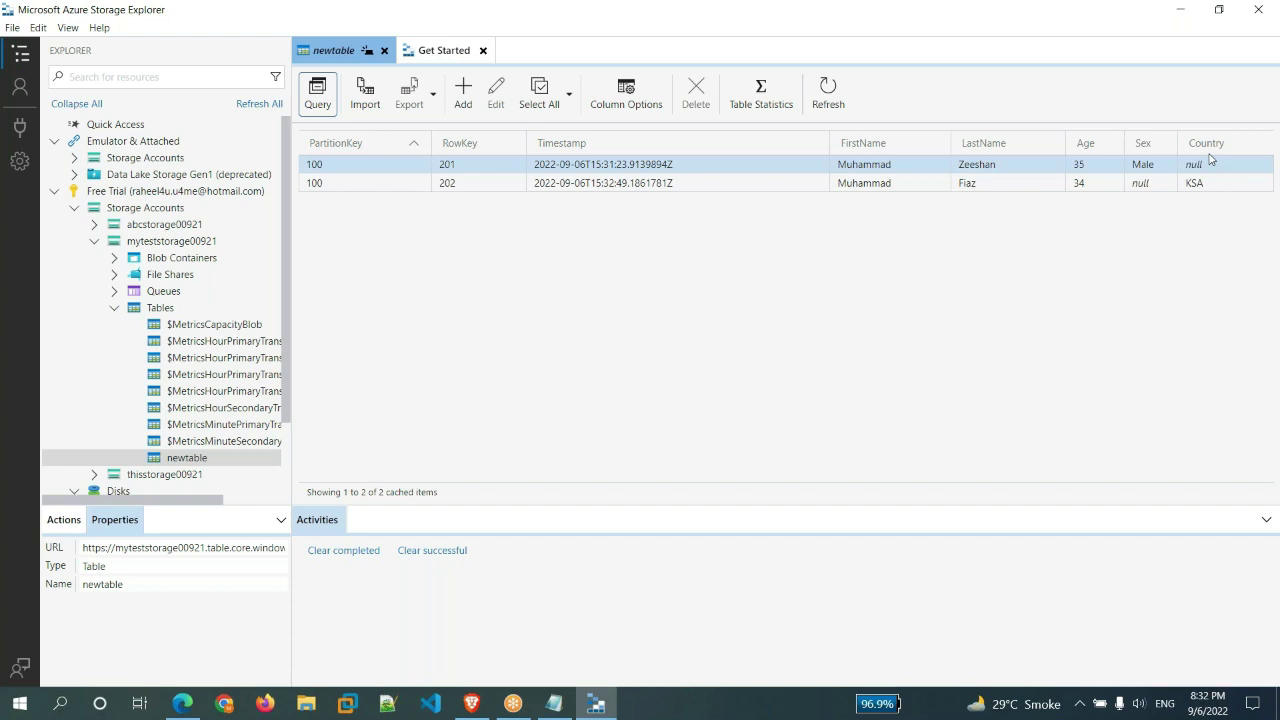
click(1212, 143)
click(1211, 187)
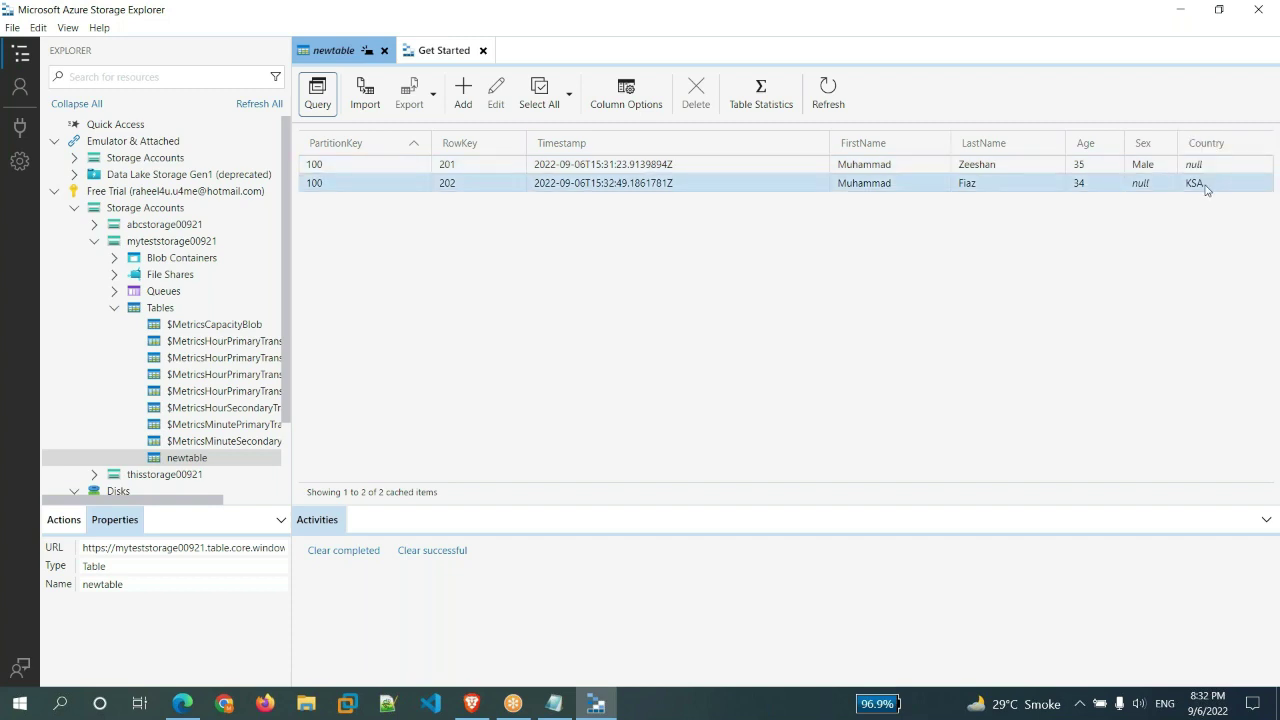
click(1211, 168)
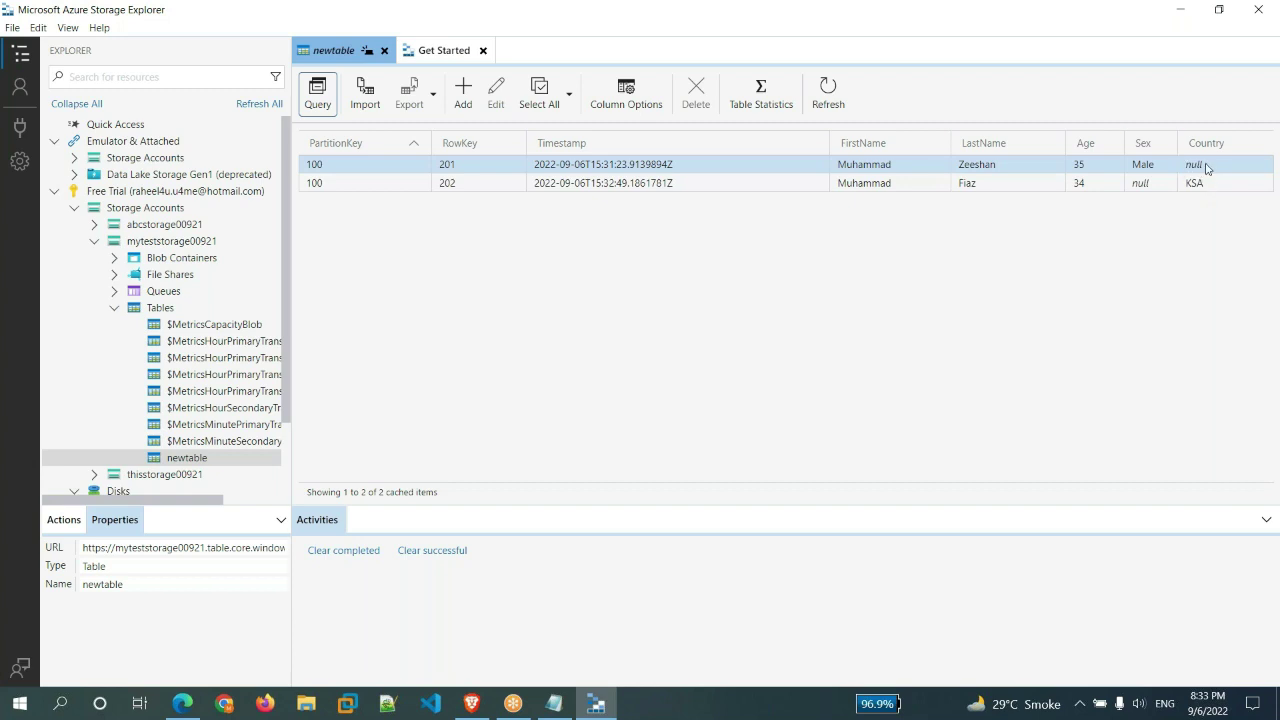
click(1196, 183)
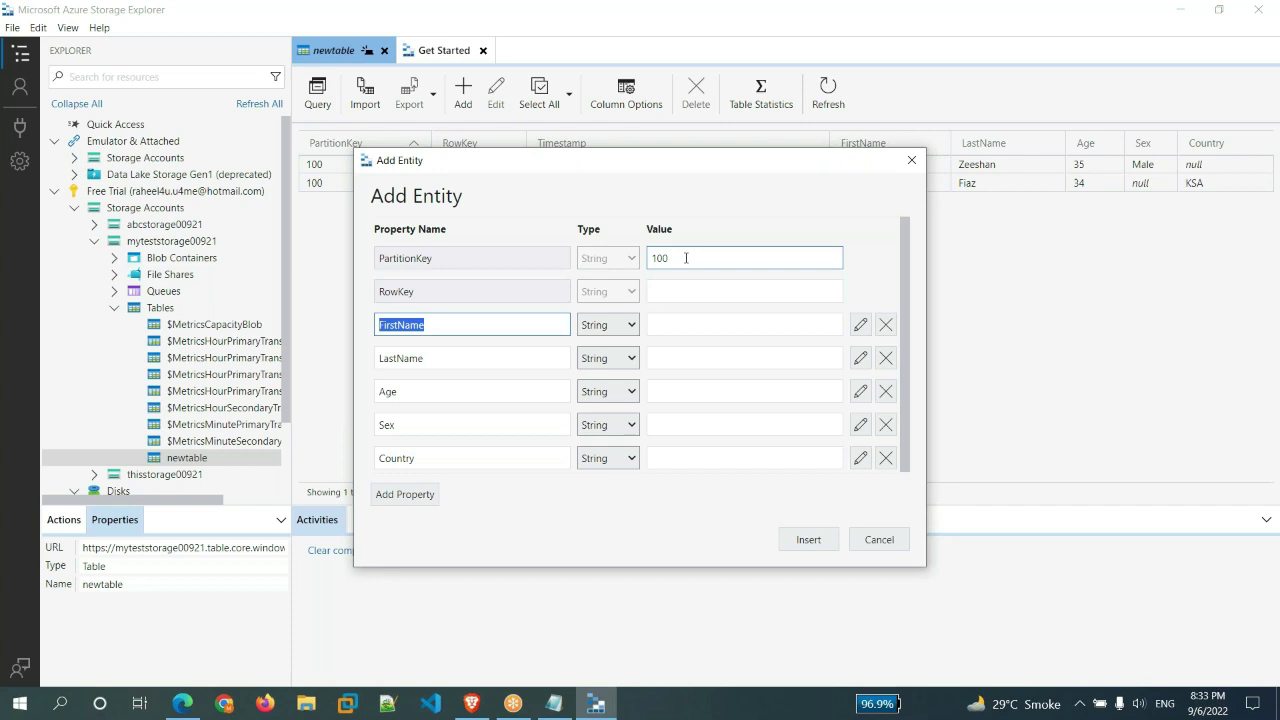
- Insert entity RowKey 203 with first and last names and Age 32, then check the new row
key(shift+Tab)
text(203)
key(Tab)
key(Tab)
key(Tab)
key(Tab)
key(Tab)
key(Tab)
key(Tab)
key(Tab)
key(Tab)
key(Tab)
key(Tab)
key(Tab)
key(Tab)
text(32)
key(Tab)
key(Tab)
key(Tab)
key(Tab)
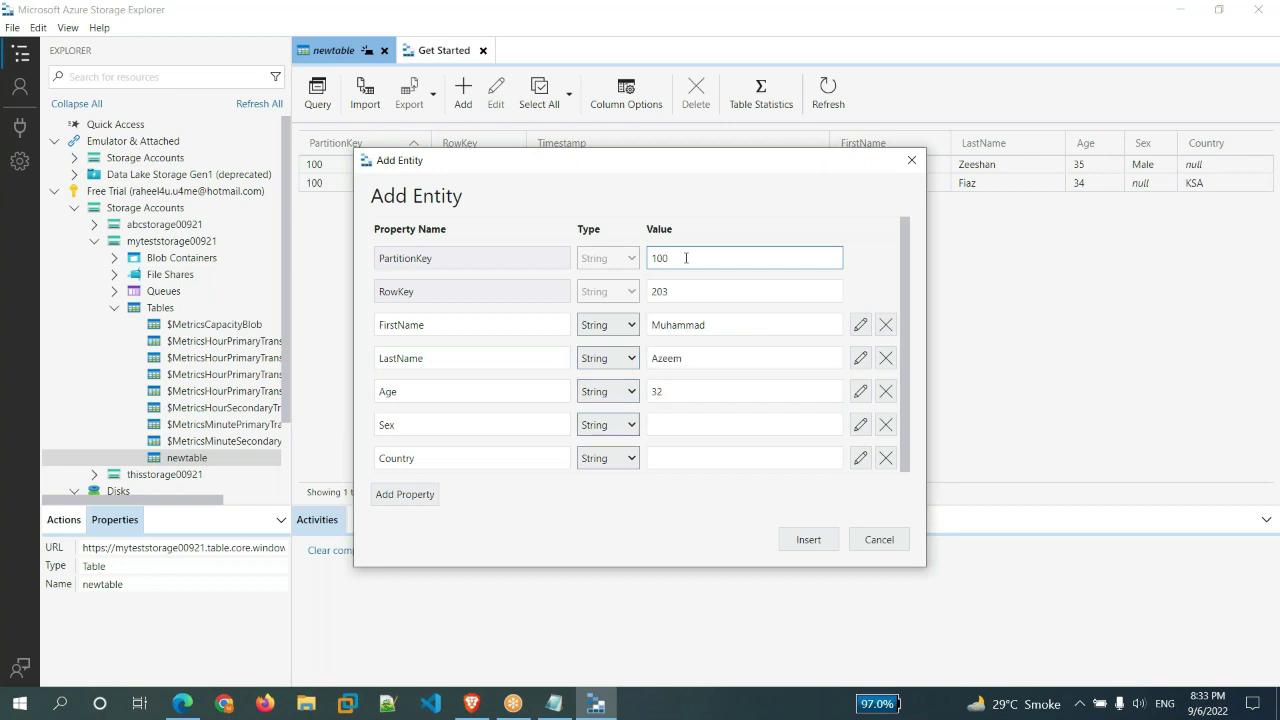
click(811, 540)
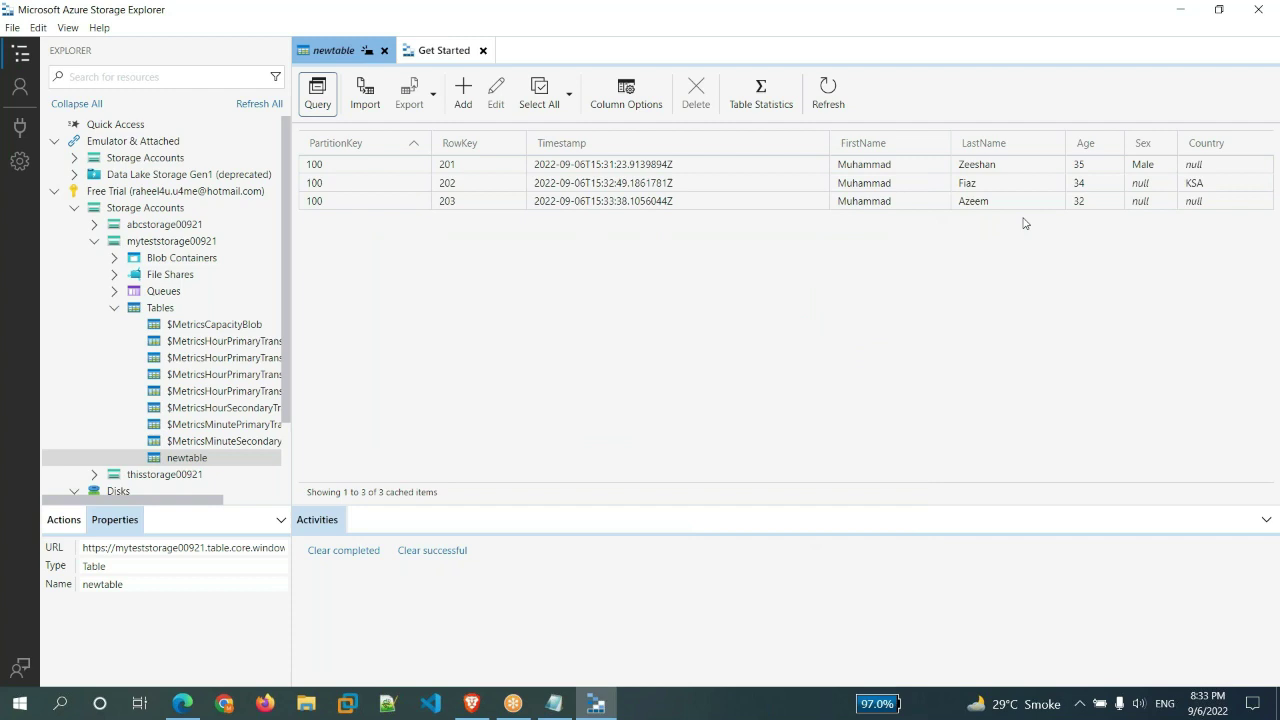
click(1152, 201)
click(1090, 274)
- Add '- SQL colunms+Rows' and '- NoSQL' lines to the Table Storage notes
click(557, 705)
key(Return)
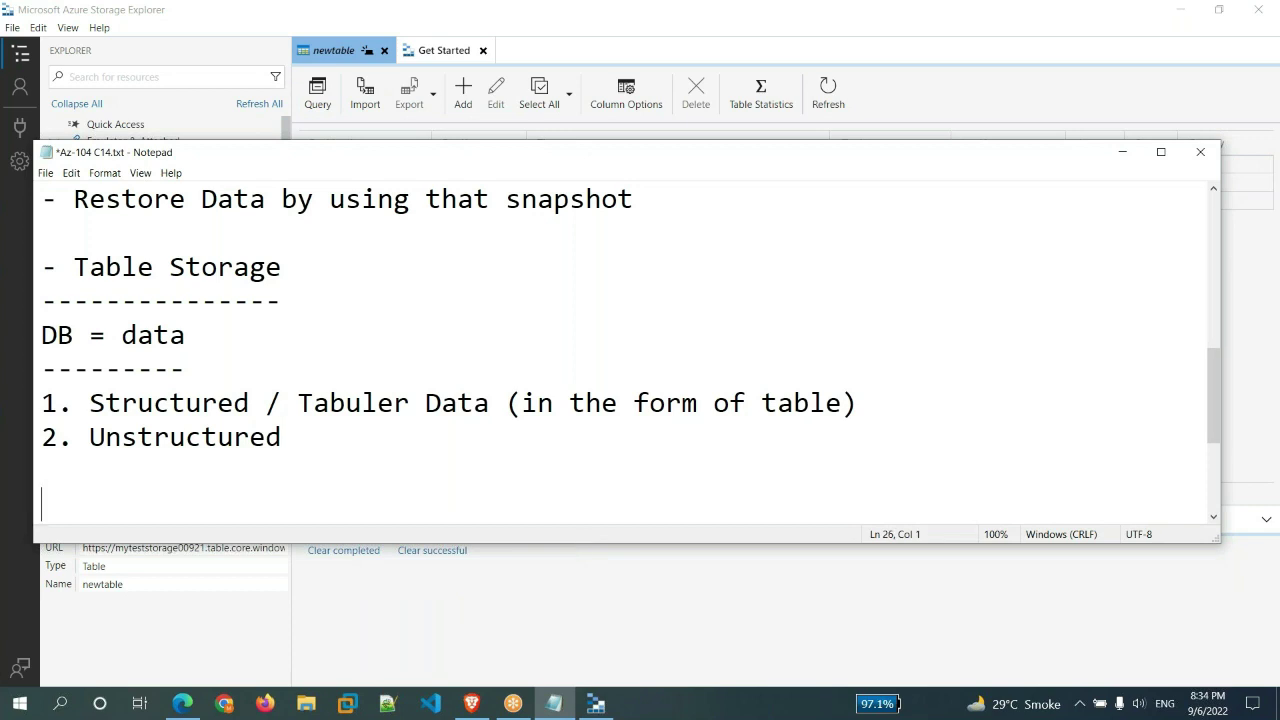
text(- SQL)
key(Return)
text(- NoSQL)
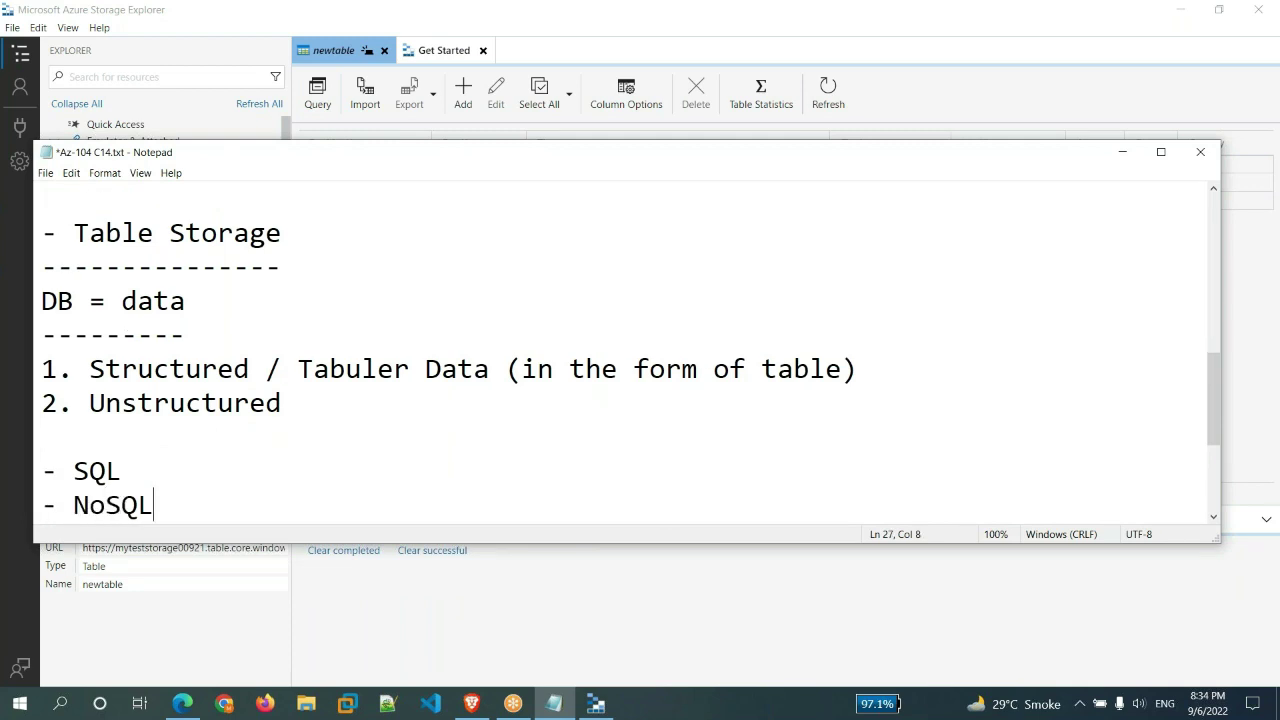
click(138, 470)
text(colunms+Rows)
key(Down)
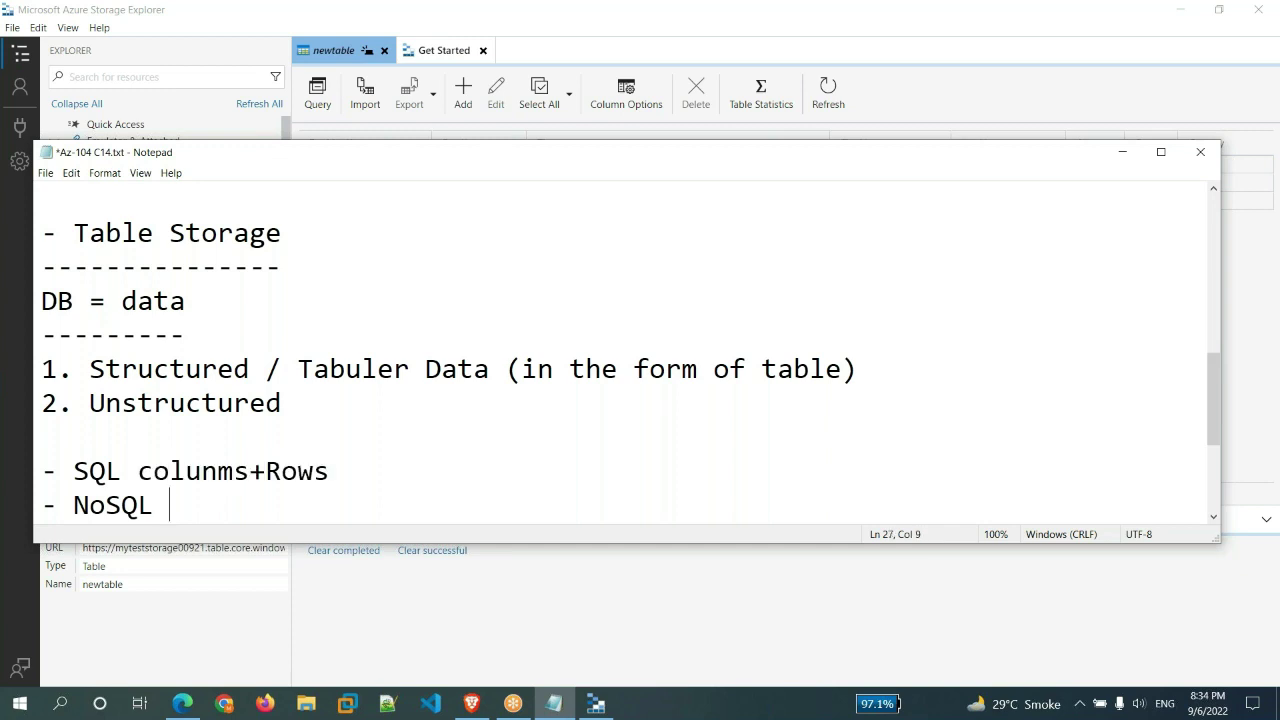
- Compare the newtable rows with the SQL and NoSQL lines in the notes
click(604, 617)
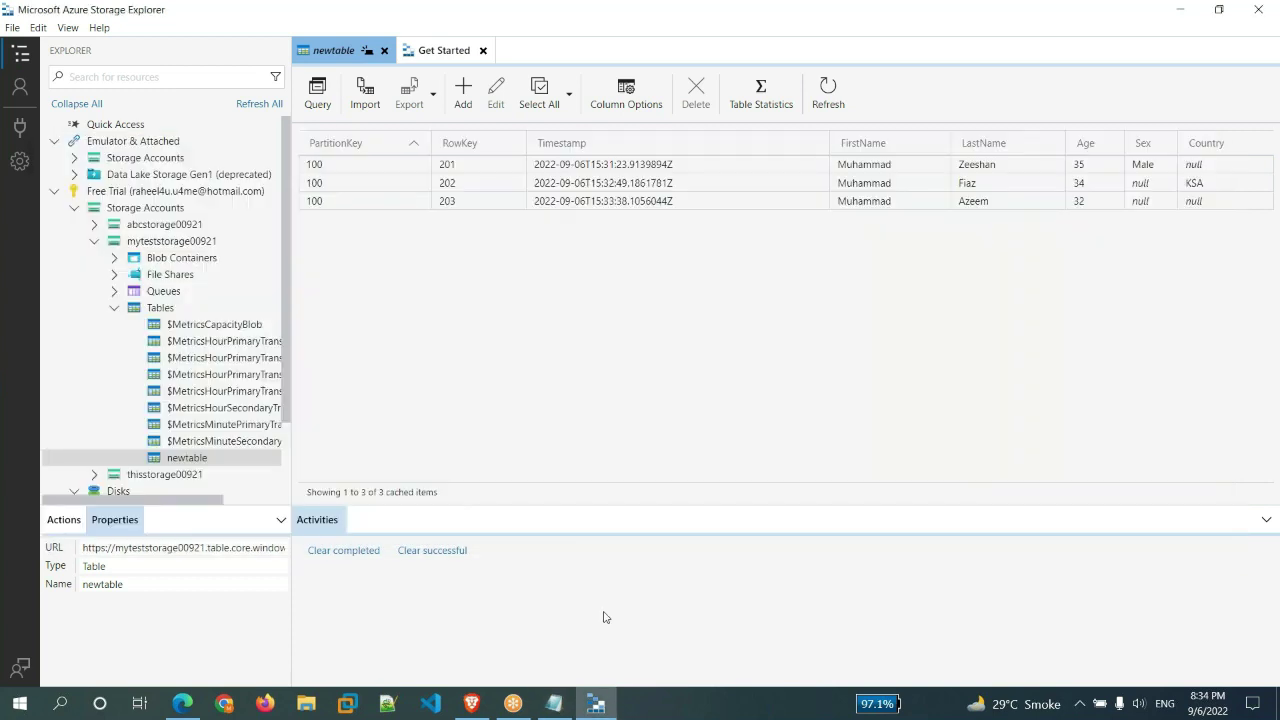
click(1080, 201)
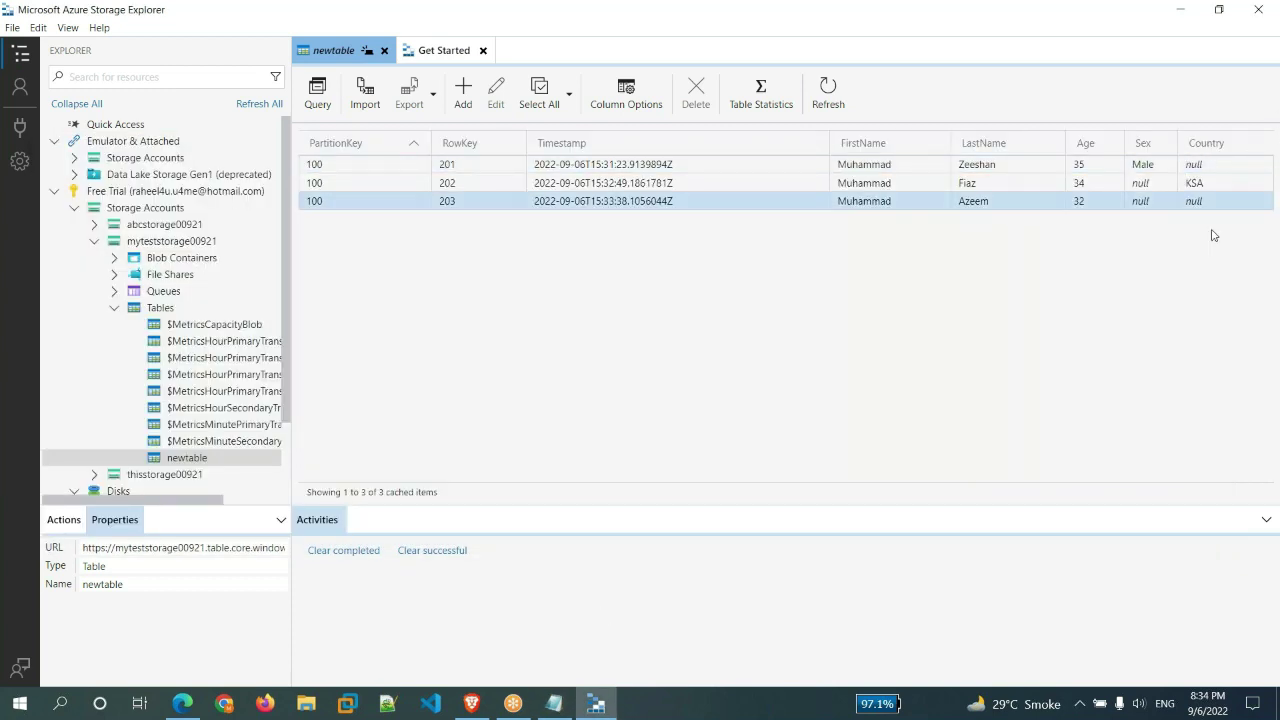
click(1210, 233)
mouse_move(548, 715)
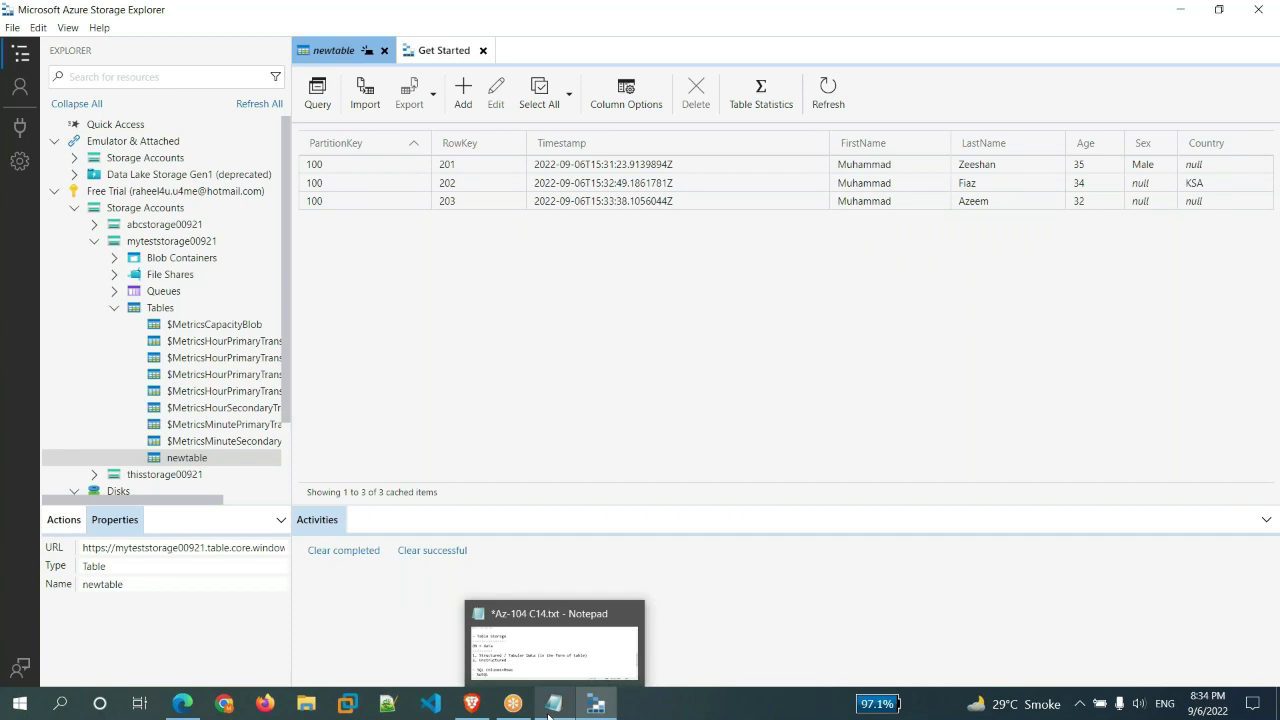
click(578, 668)
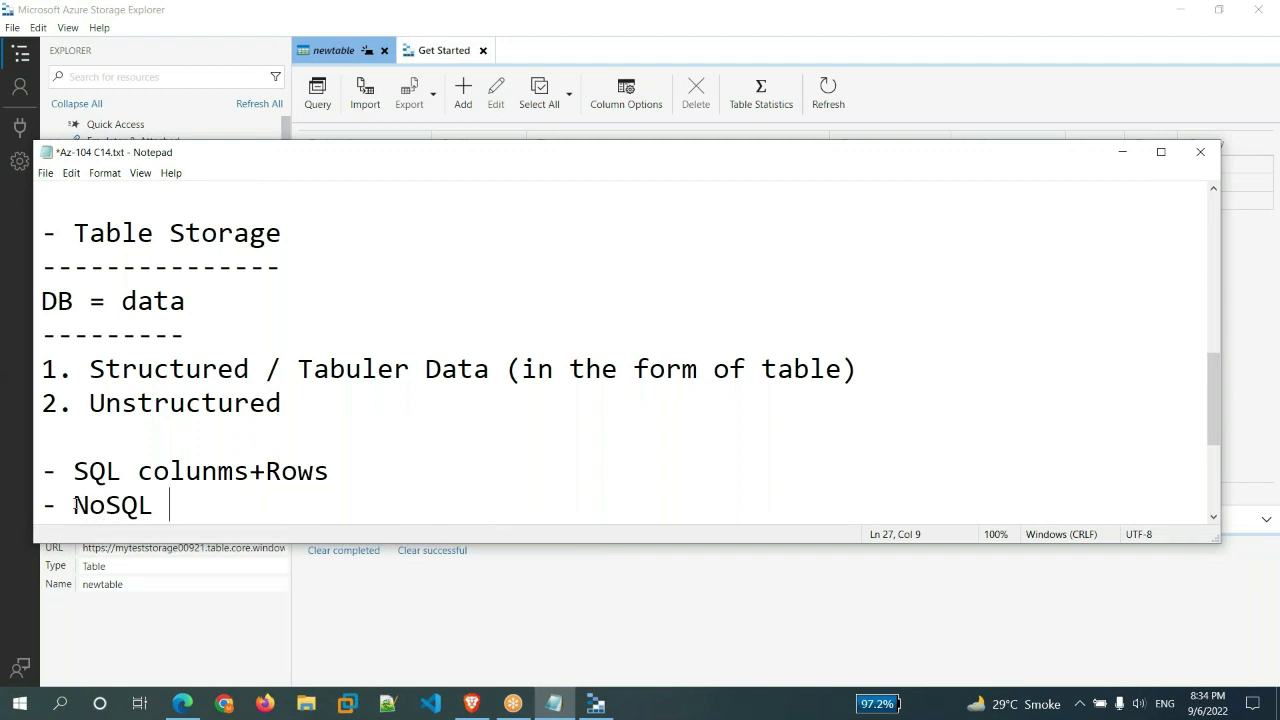
drag(74, 505, 204, 506)
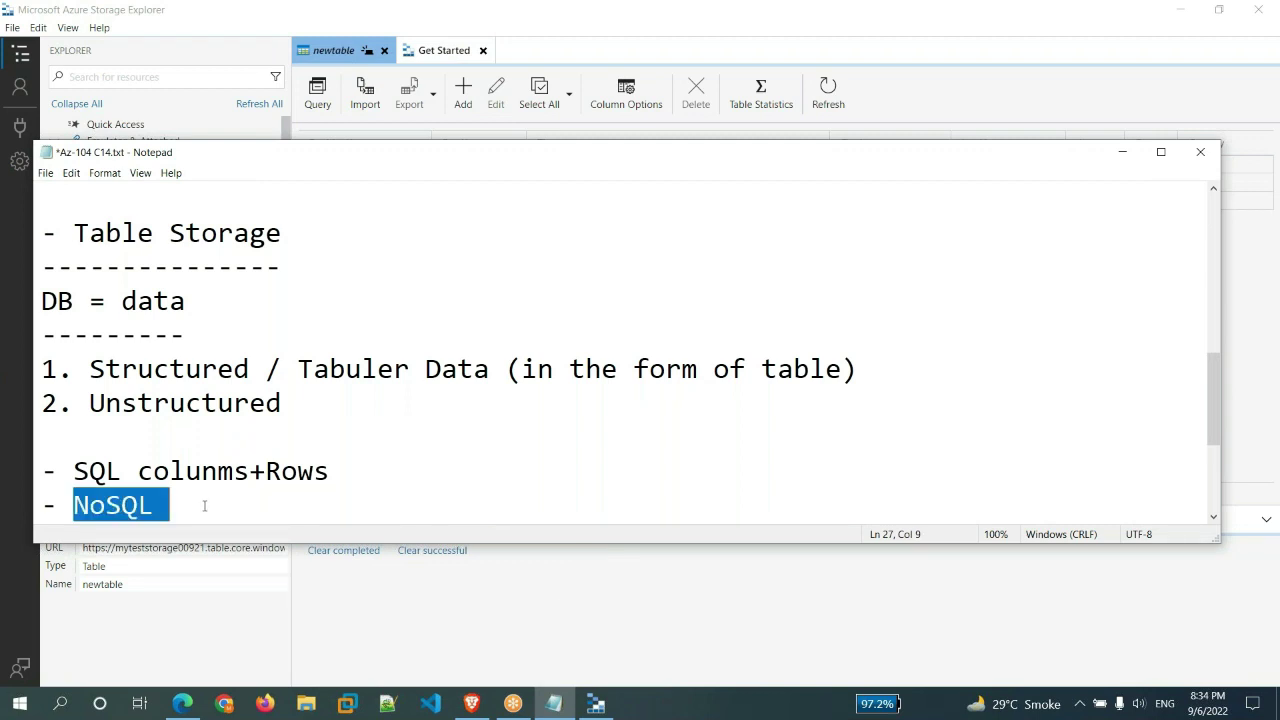
click(622, 598)
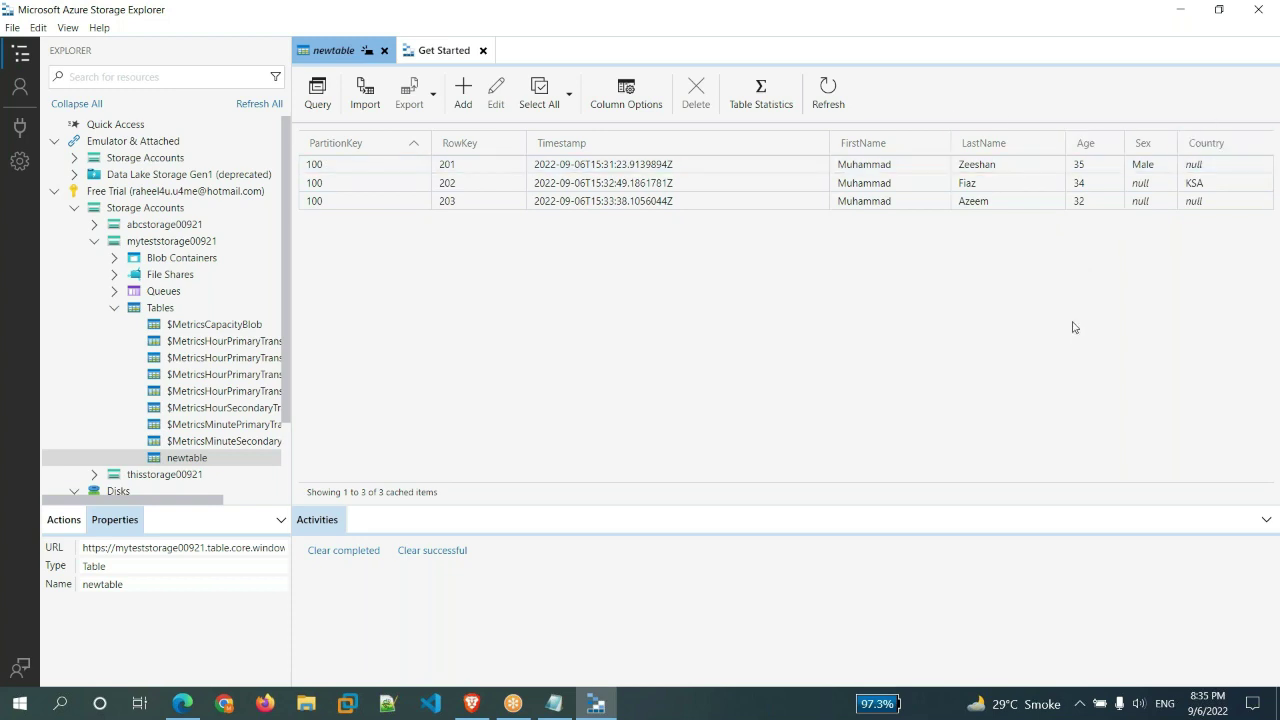
click(554, 704)
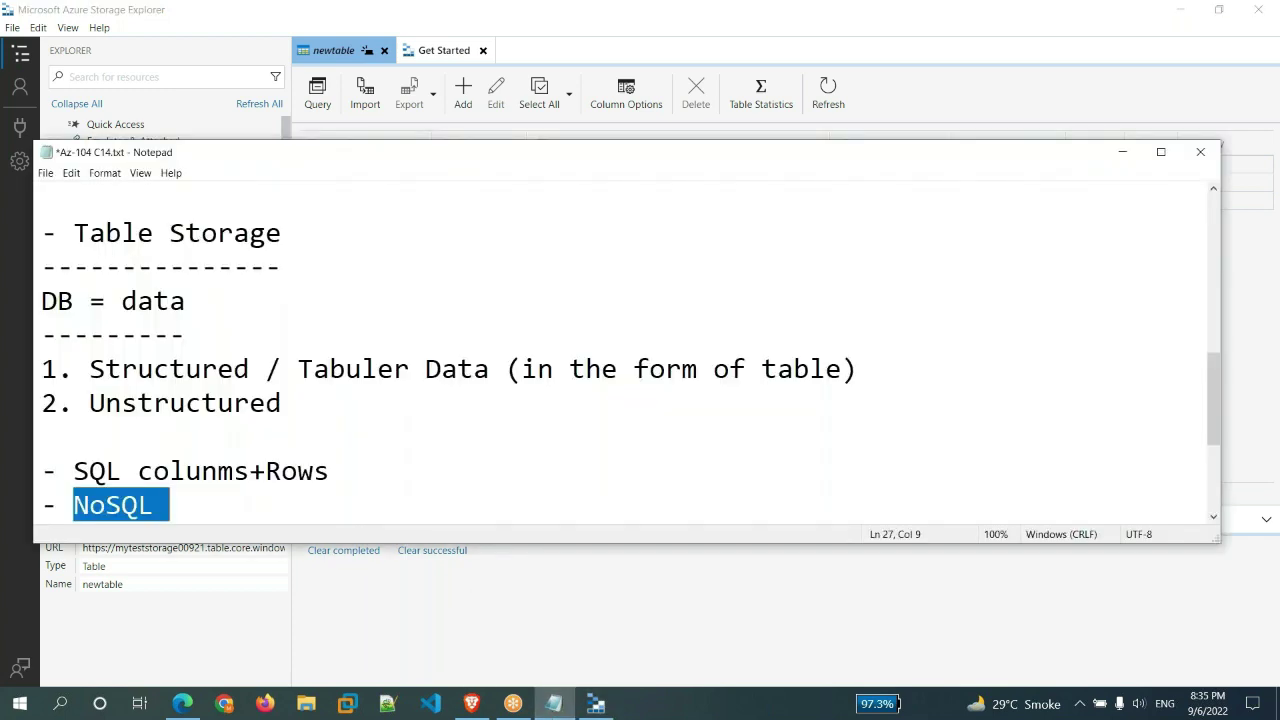
drag(41, 471, 138, 471)
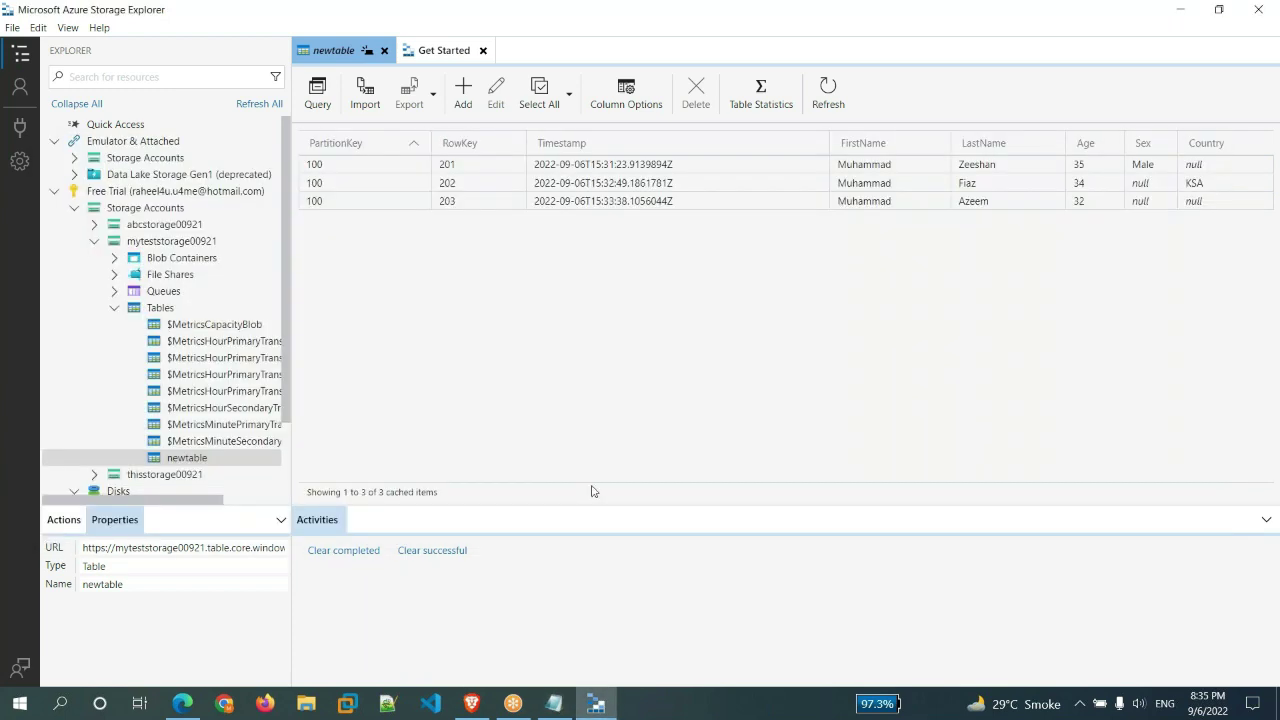
click(524, 622)
- Append '10000+' to the SQL colunms+Rows note line
click(554, 703)
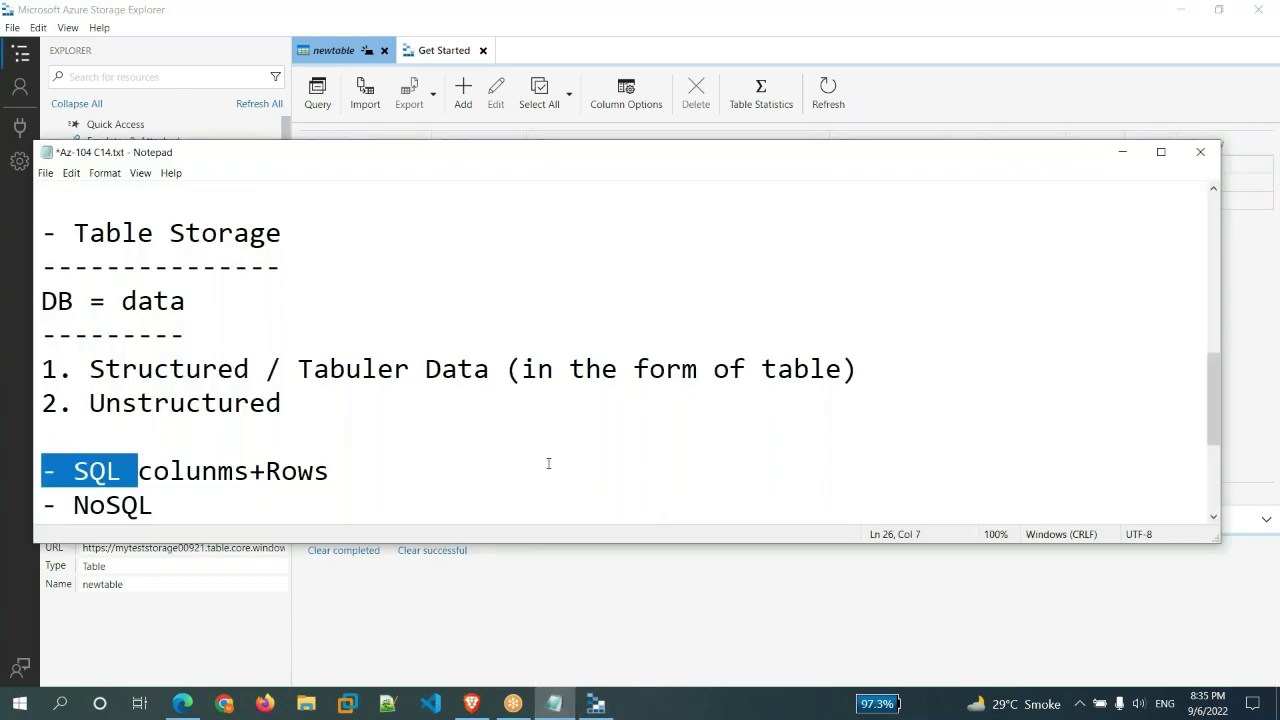
click(548, 463)
text(10)
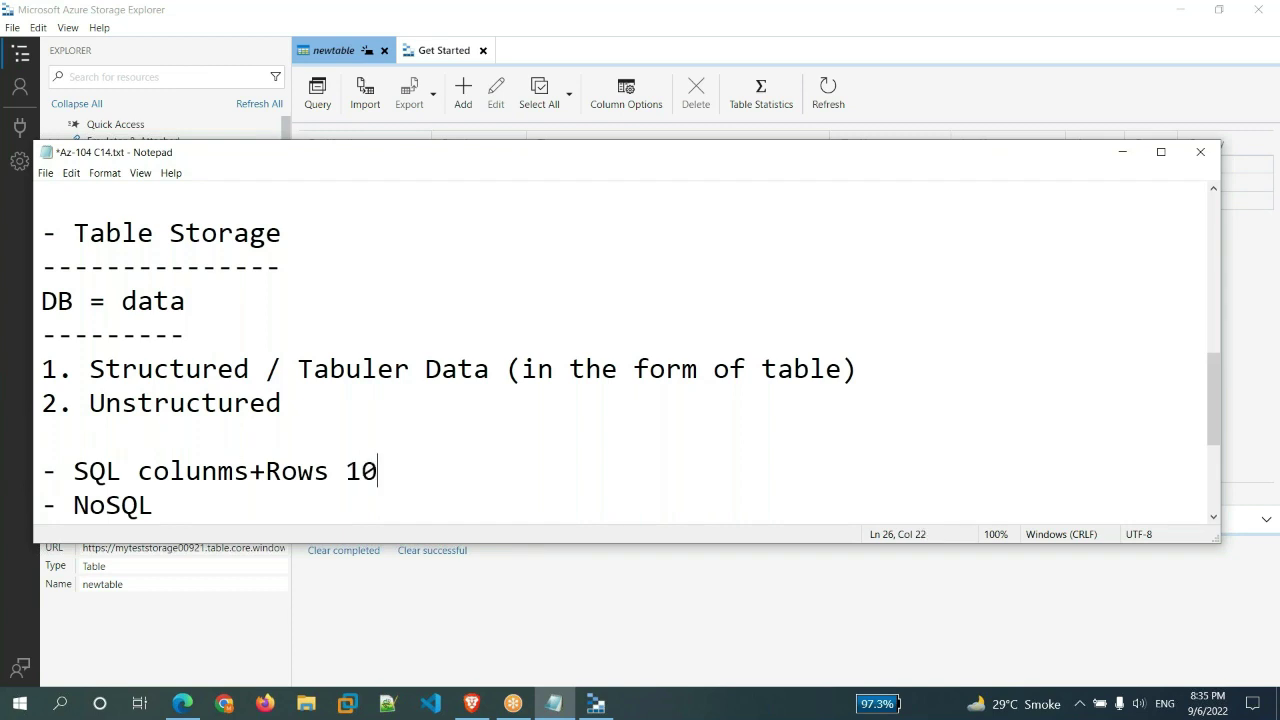
text(000+)
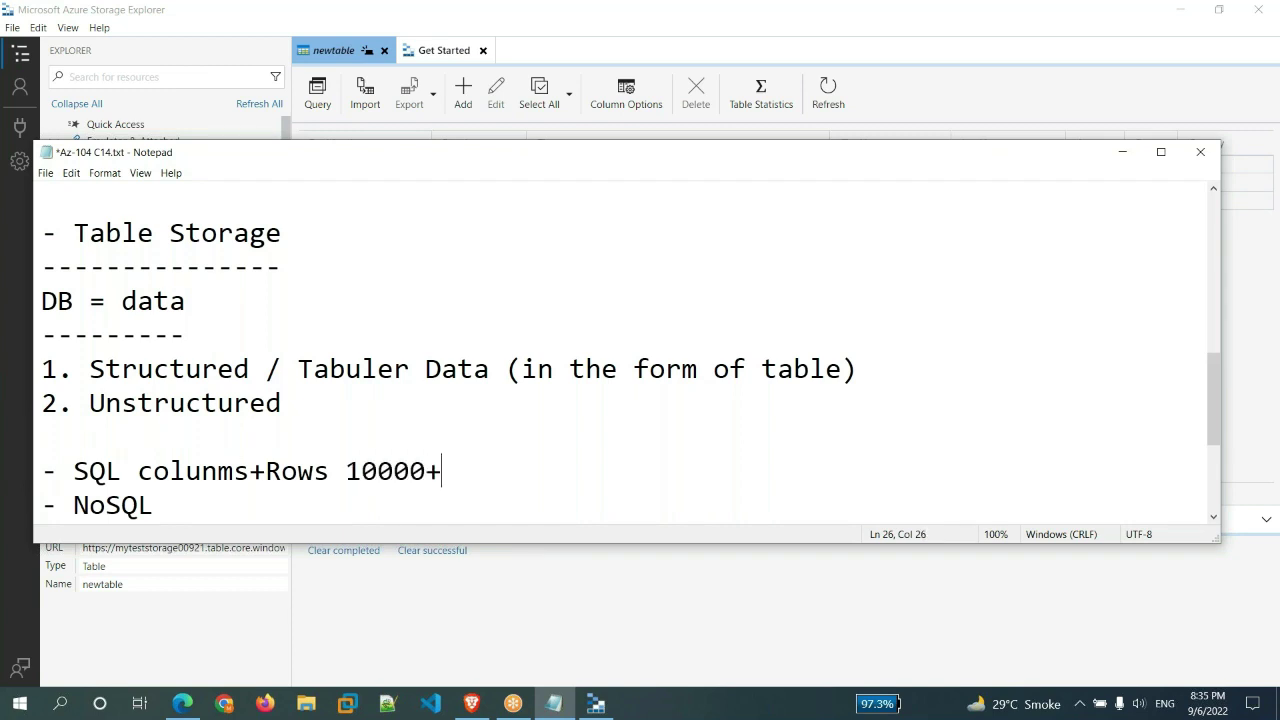
drag(346, 470, 428, 470)
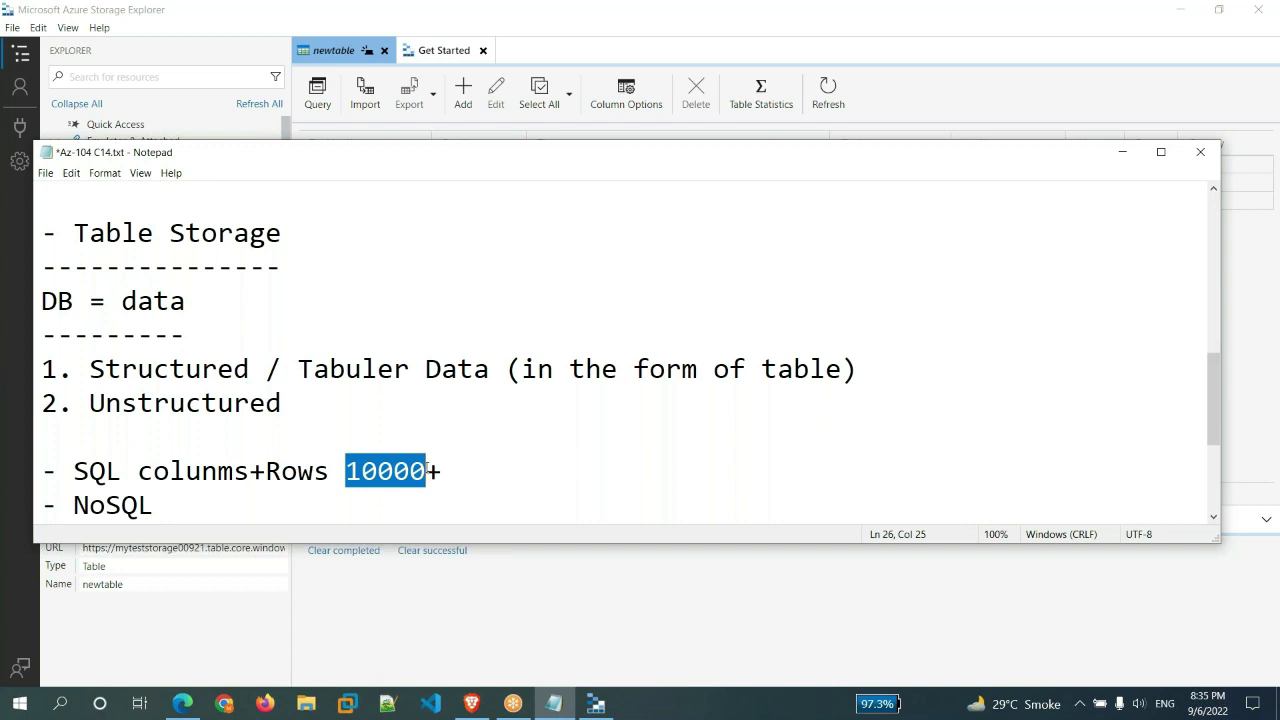
click(675, 614)
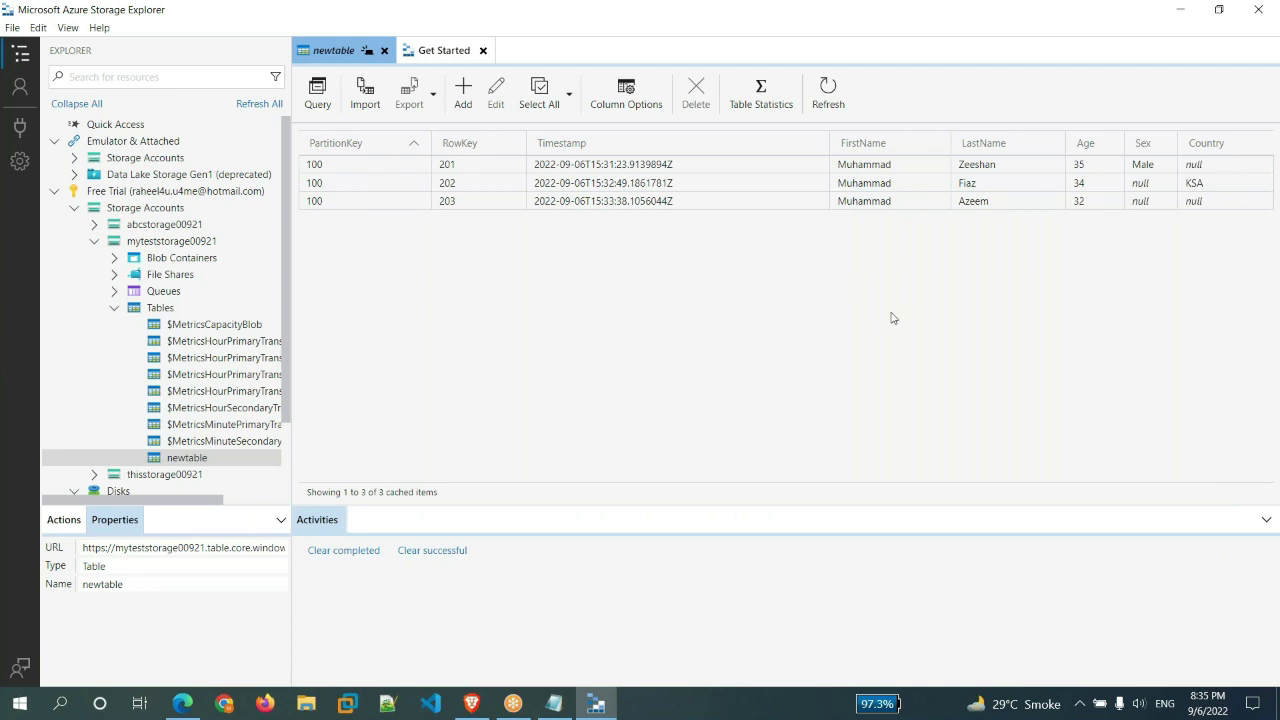
click(554, 703)
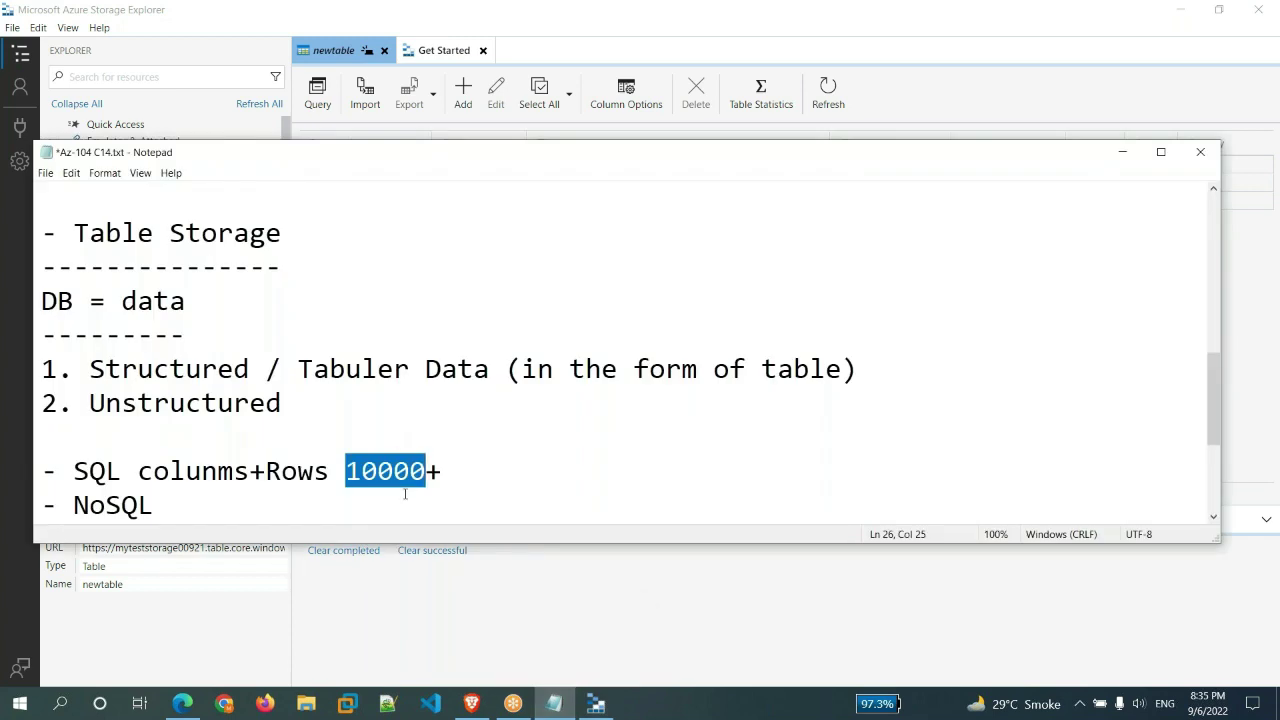
click(223, 506)
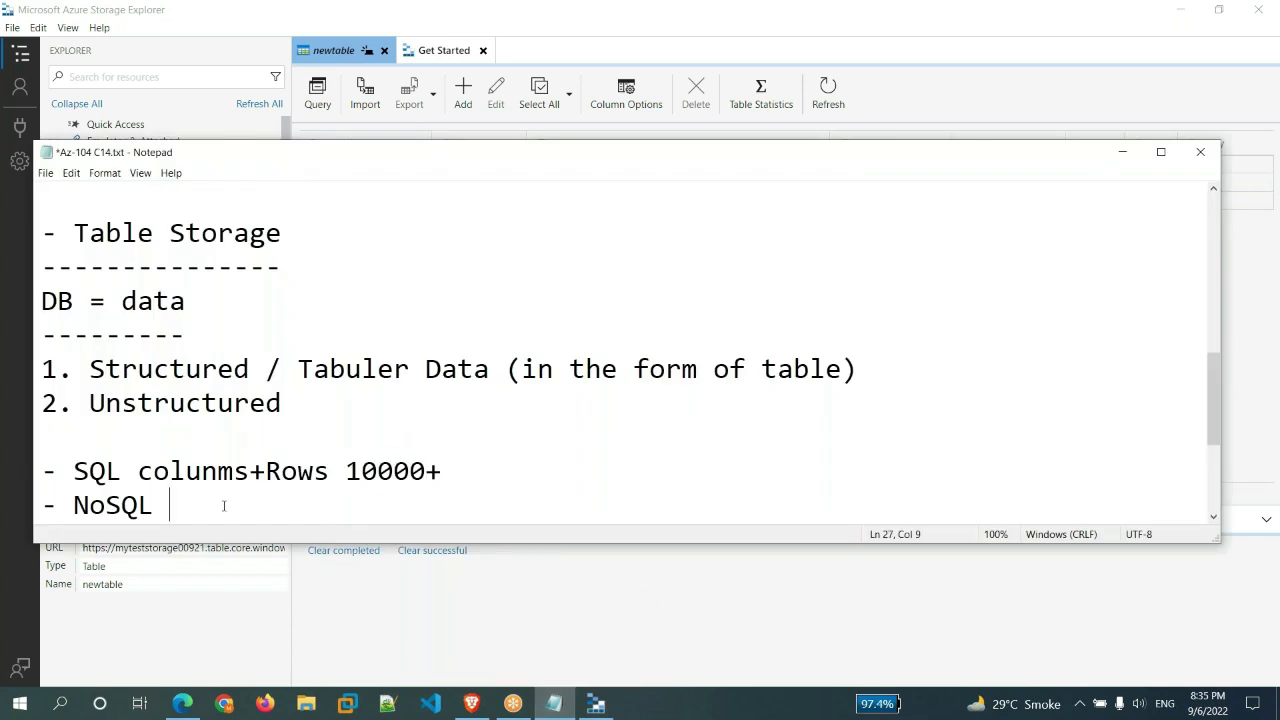
double_click(99, 508)
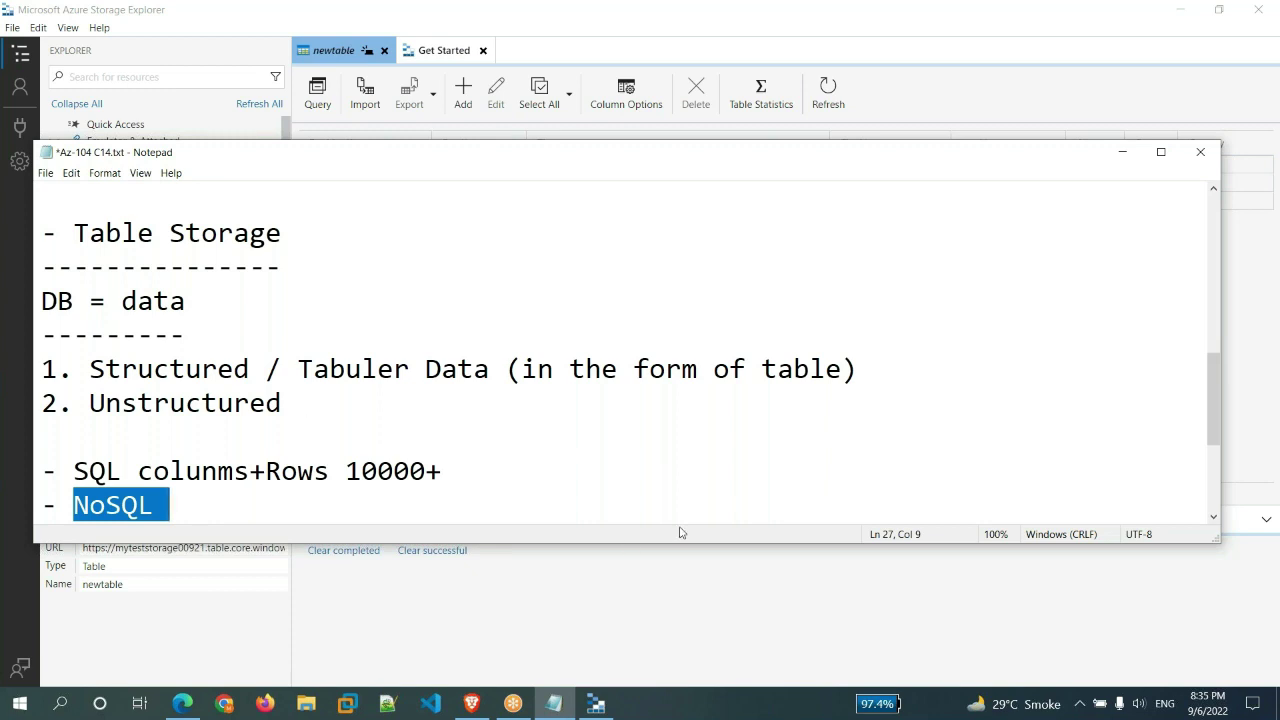
click(731, 627)
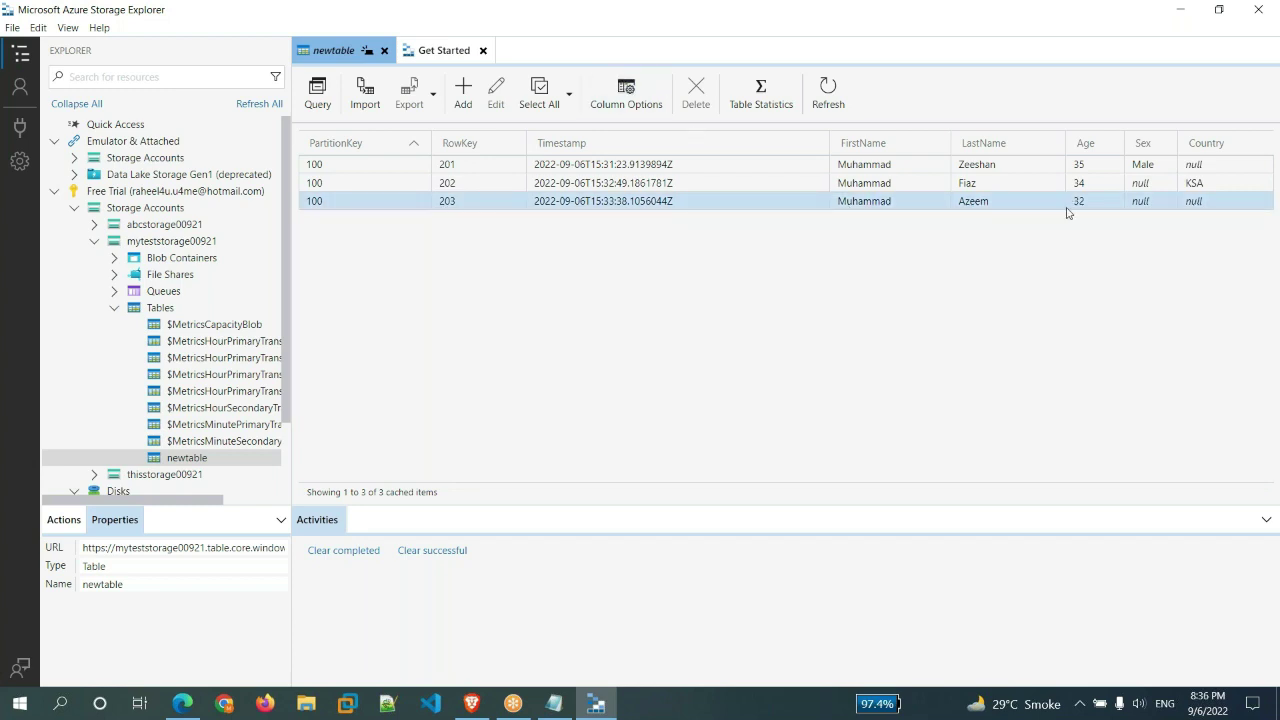
- Review the RowKey 202 and 203 rows in newtable
click(1152, 189)
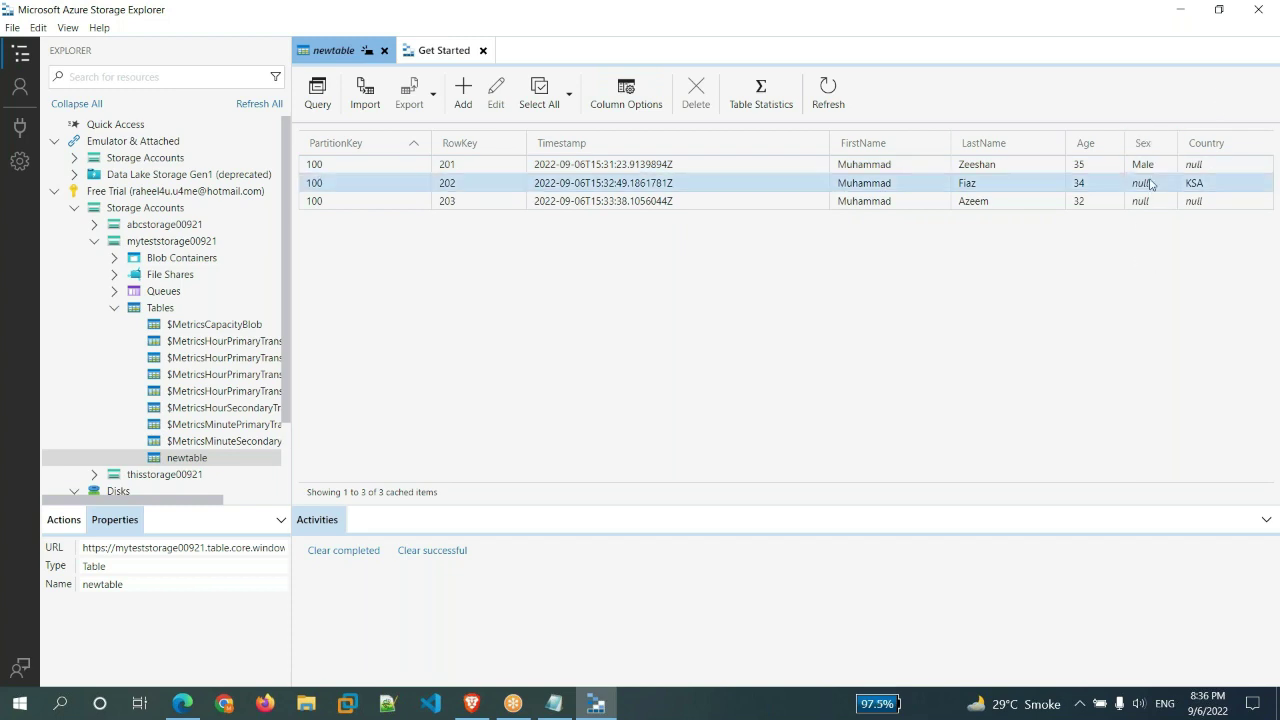
click(1183, 289)
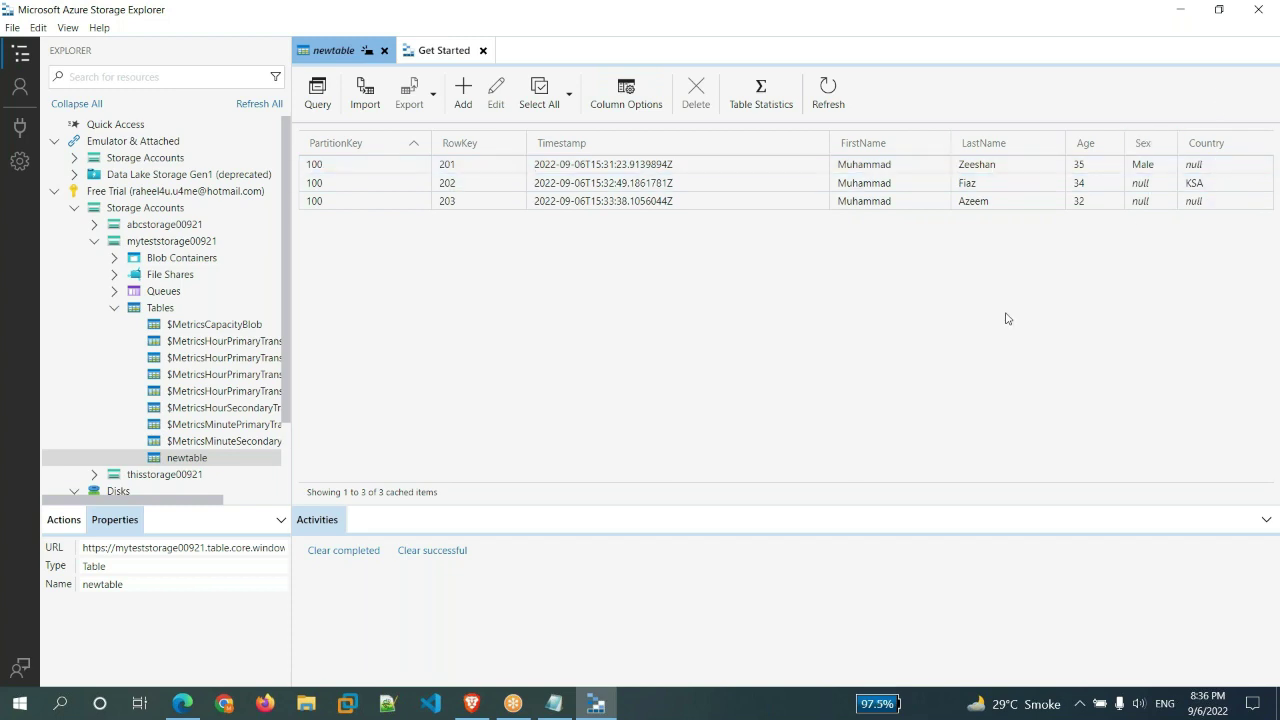
click(1086, 203)
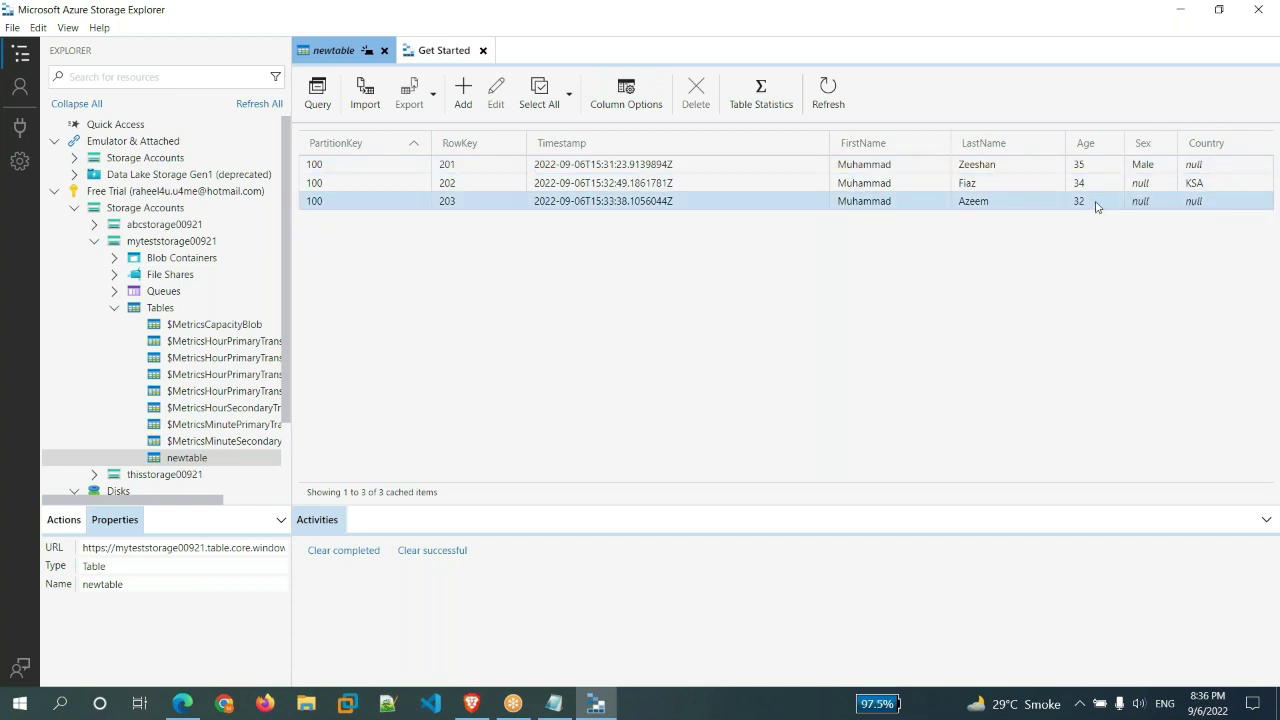
click(1040, 362)
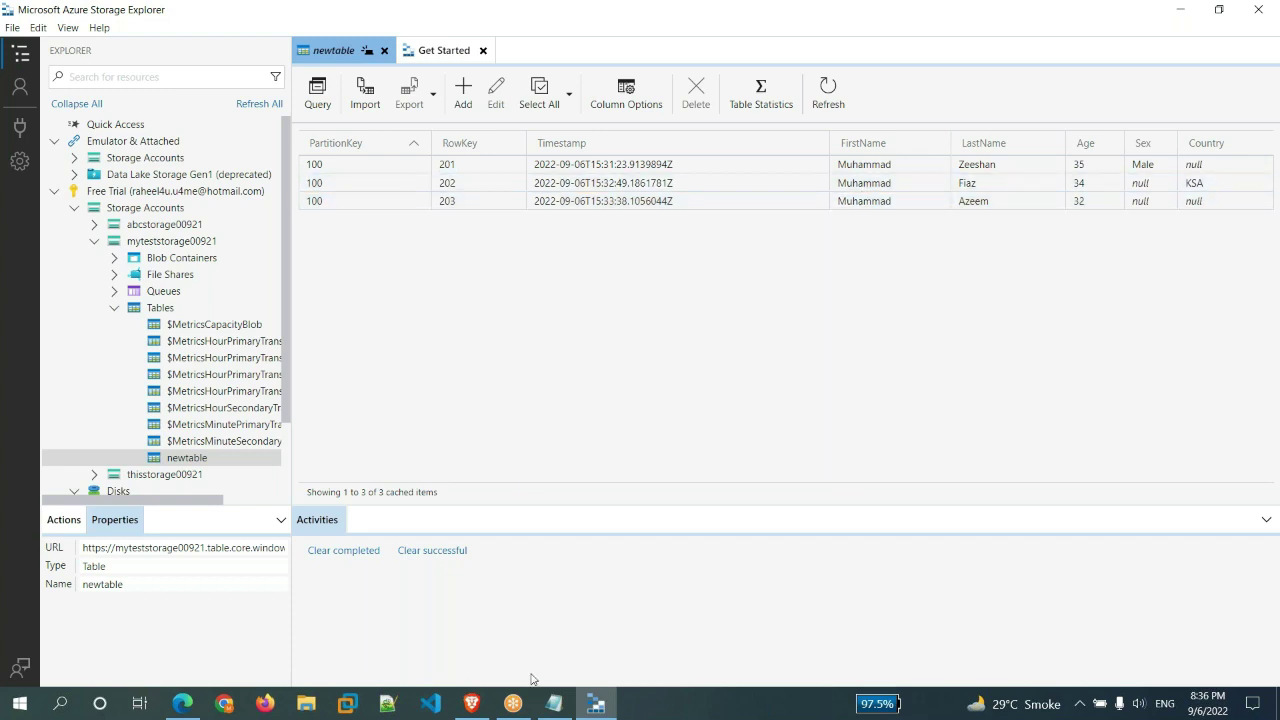
- Add '5/13' after NoSQL with blank lines below, then bring newtable back
mouse_move(555, 703)
click(567, 675)
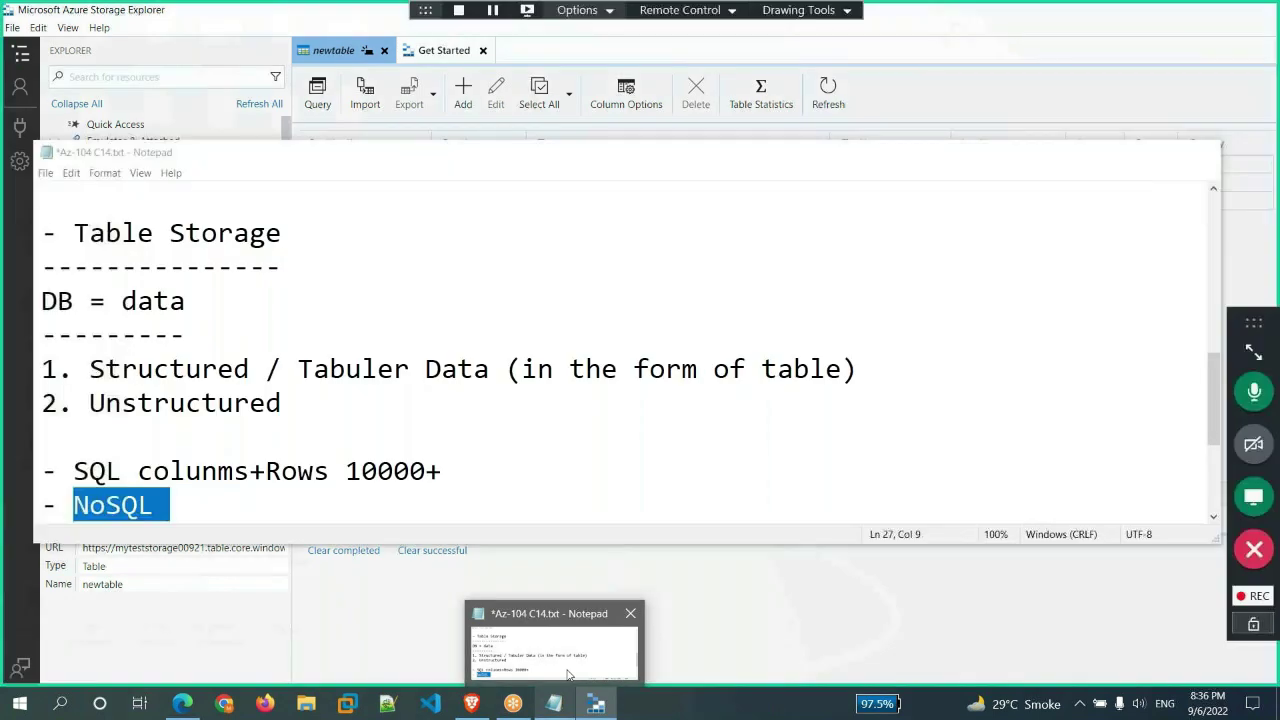
click(337, 509)
text(5)
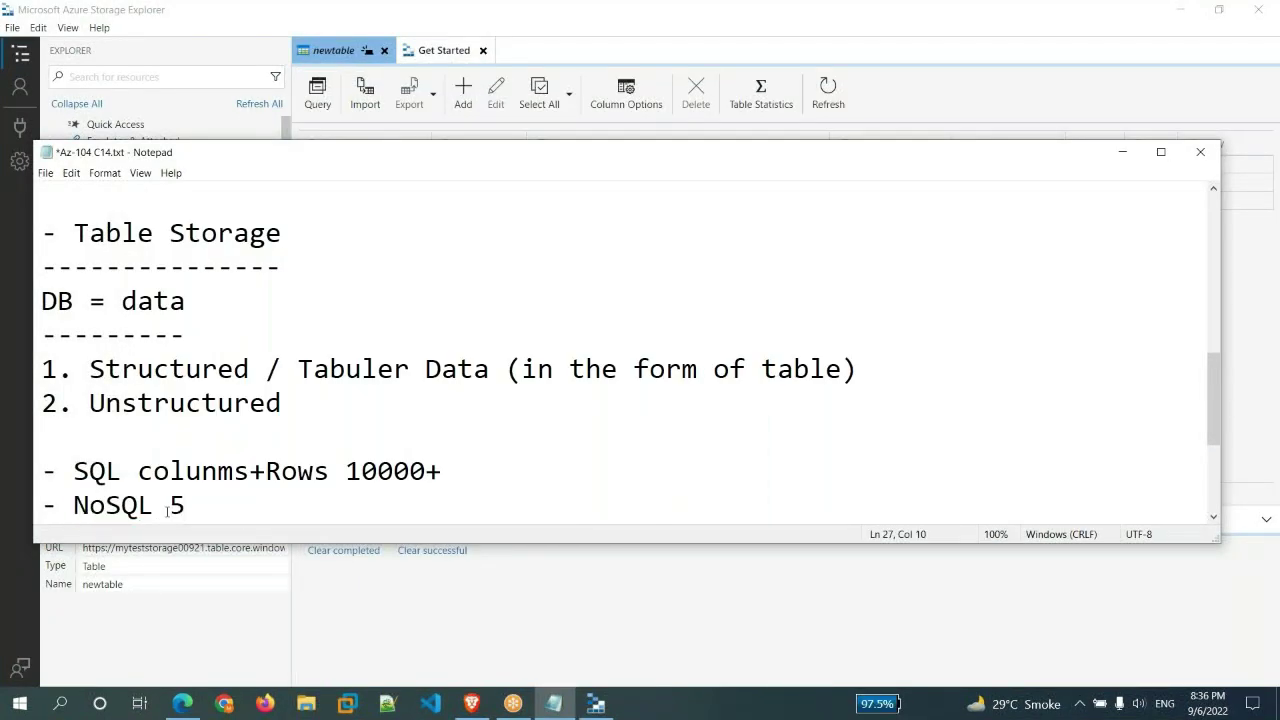
drag(166, 508, 190, 508)
drag(345, 471, 468, 468)
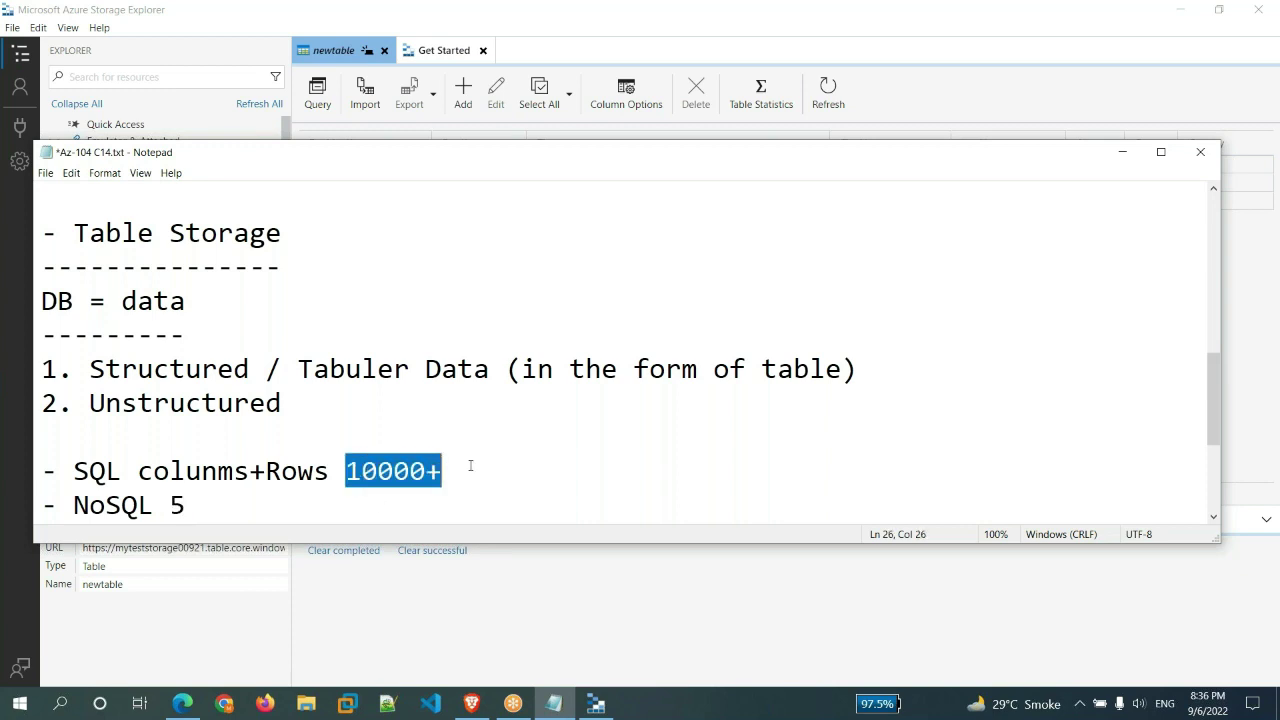
click(307, 506)
text(/13)
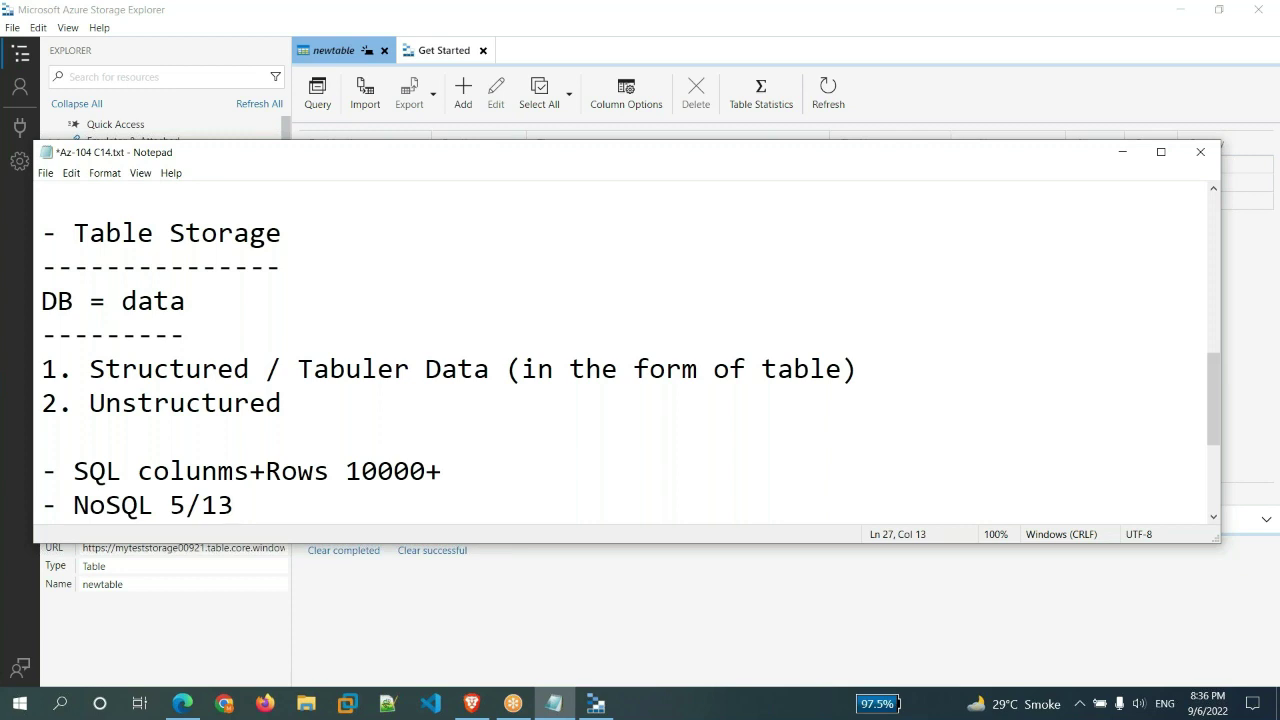
key(Return)
key(Return)
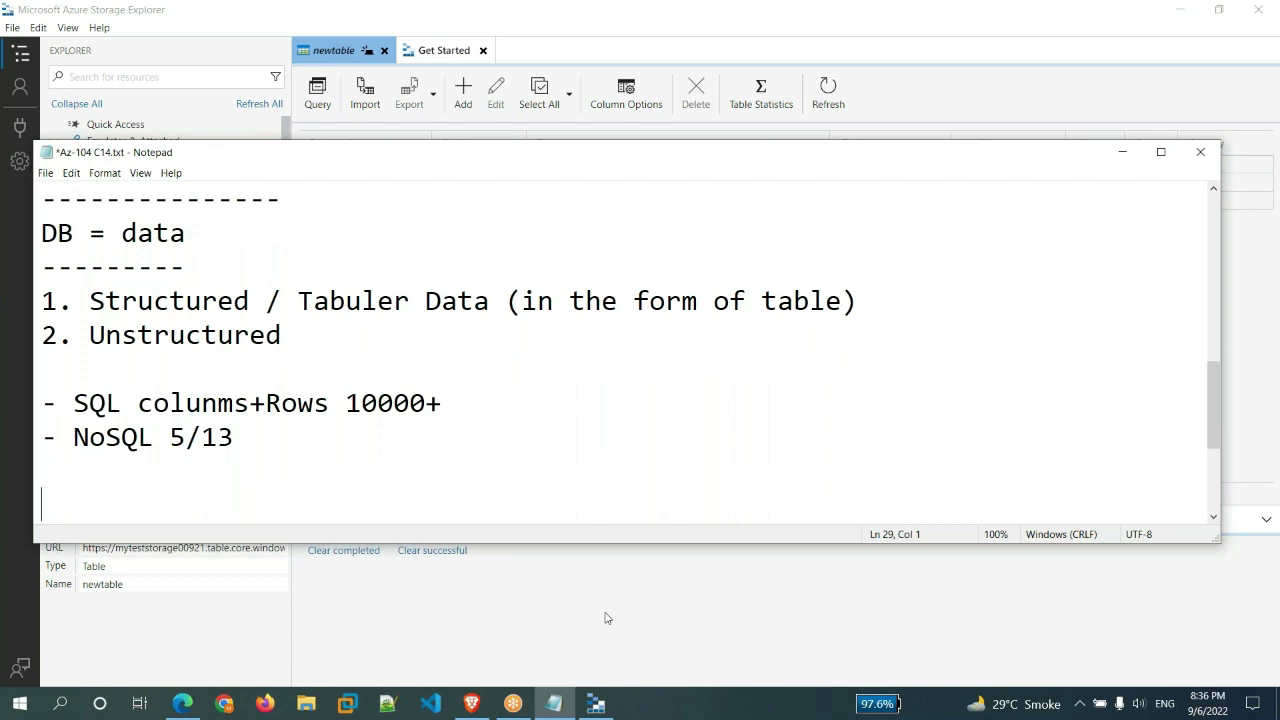
click(605, 618)
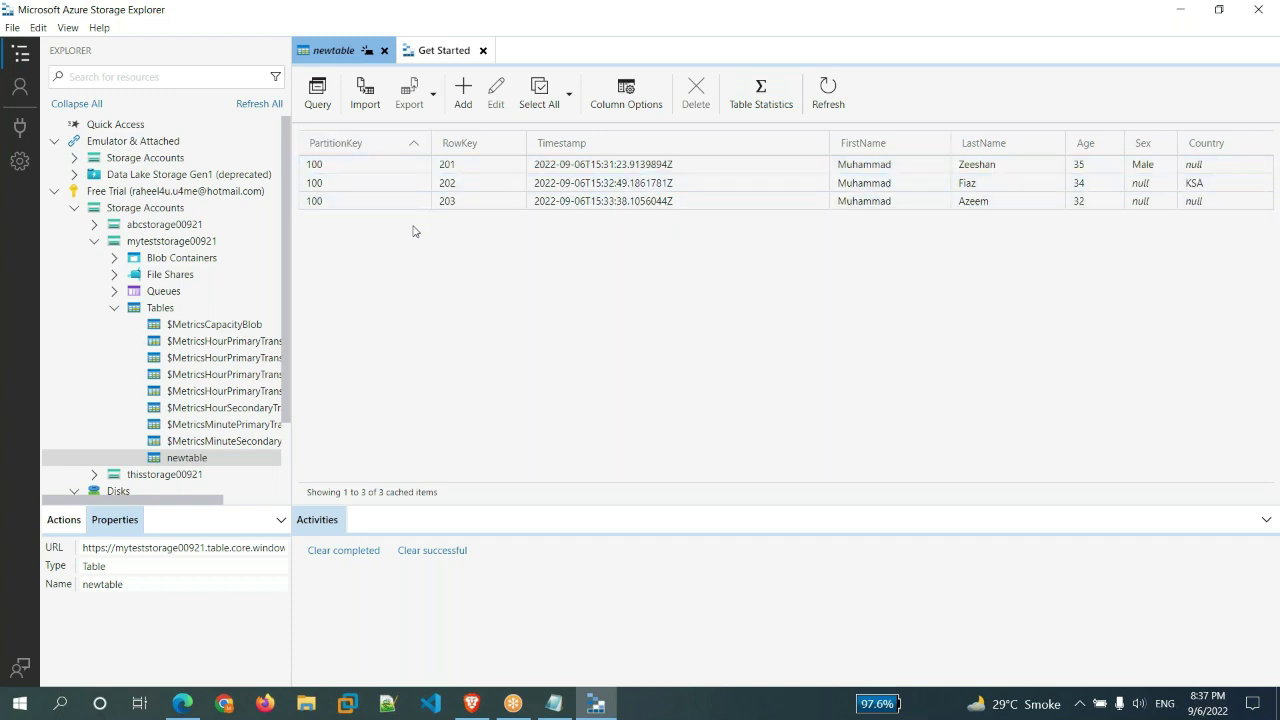
- Sort newtable by PartitionKey ascending and check the RowKey 202 and 203 rows
click(407, 145)
click(1050, 184)
click(1119, 239)
click(1164, 203)
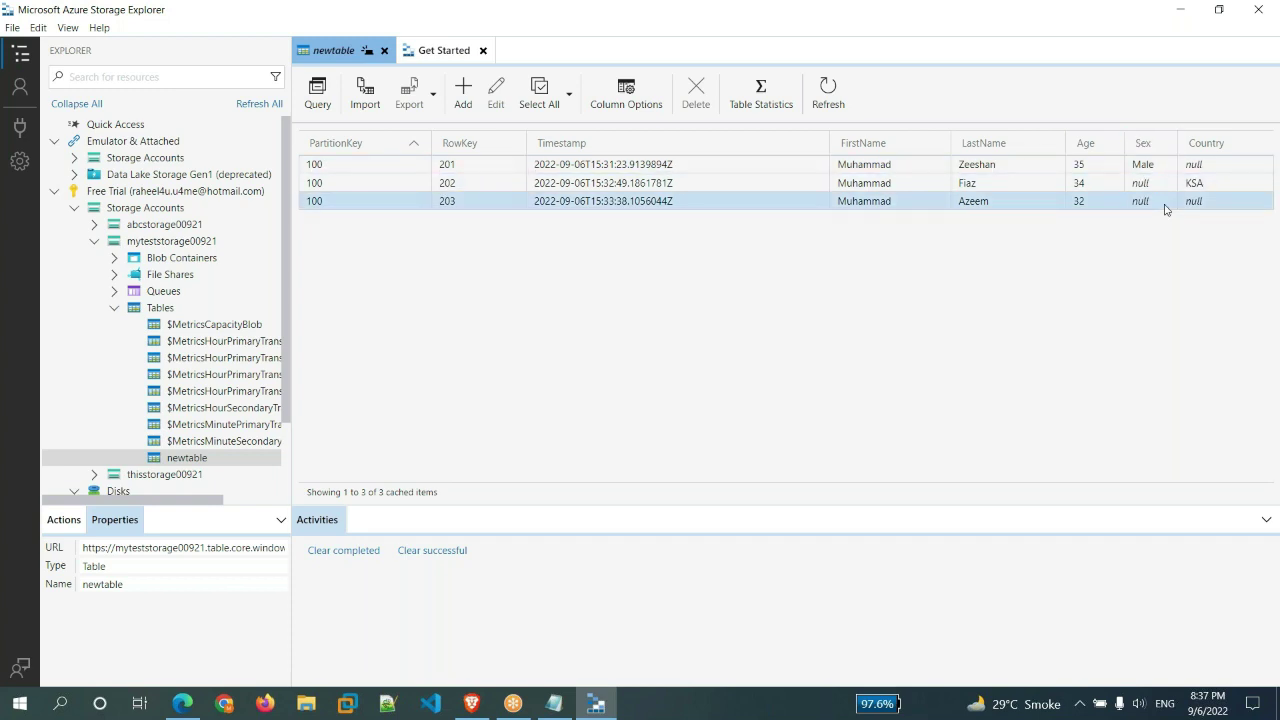
click(1168, 285)
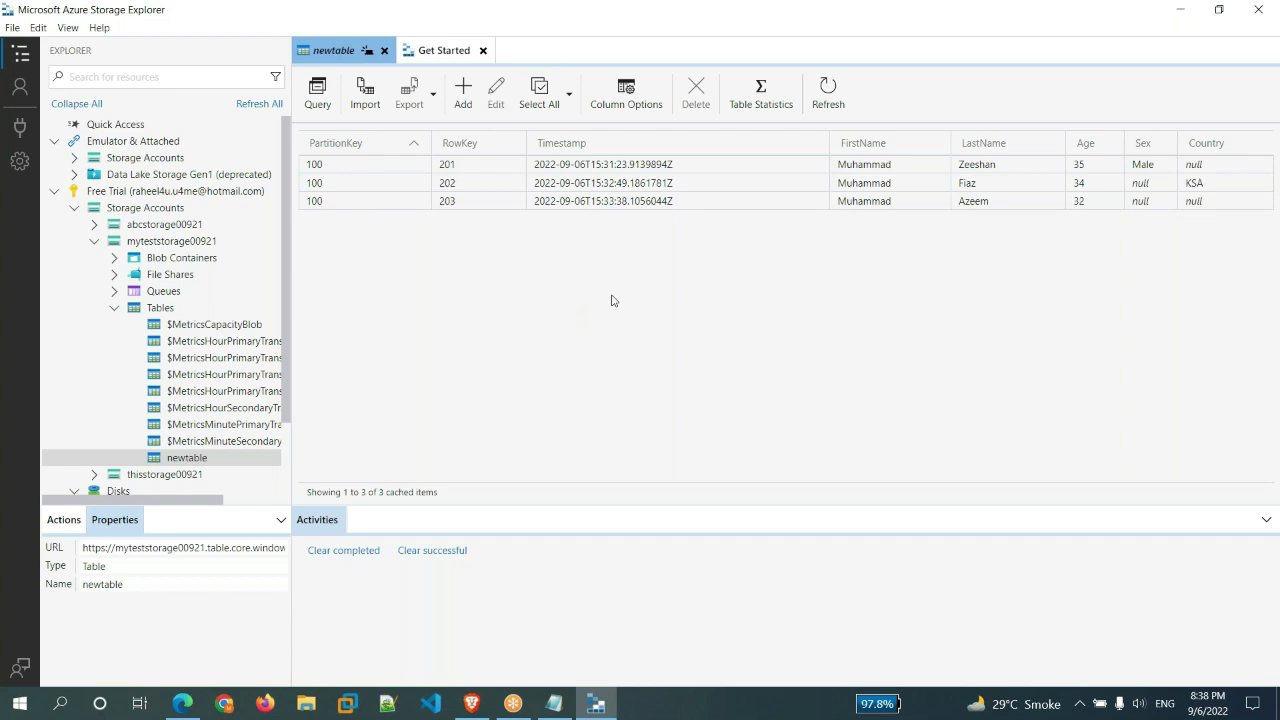
- Delete the entities with RowKeys 201, 202 and 203, confirming each deletion
click(340, 164)
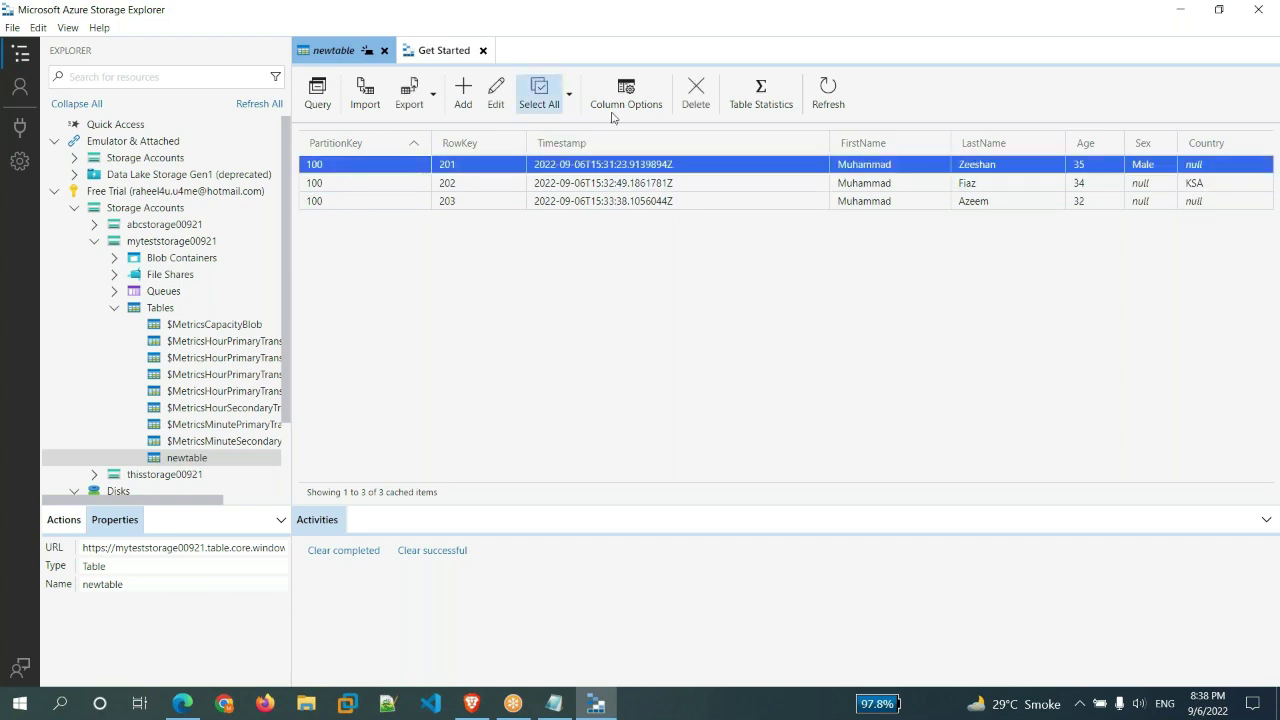
click(692, 100)
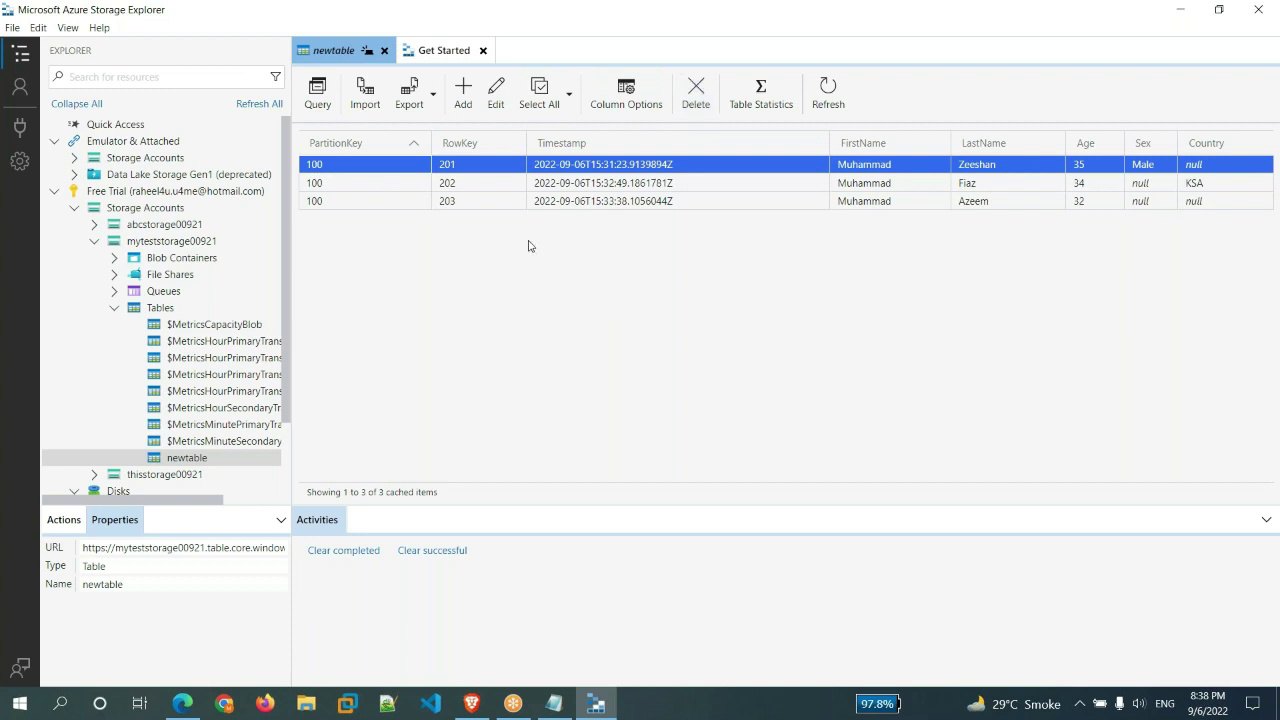
click(617, 168)
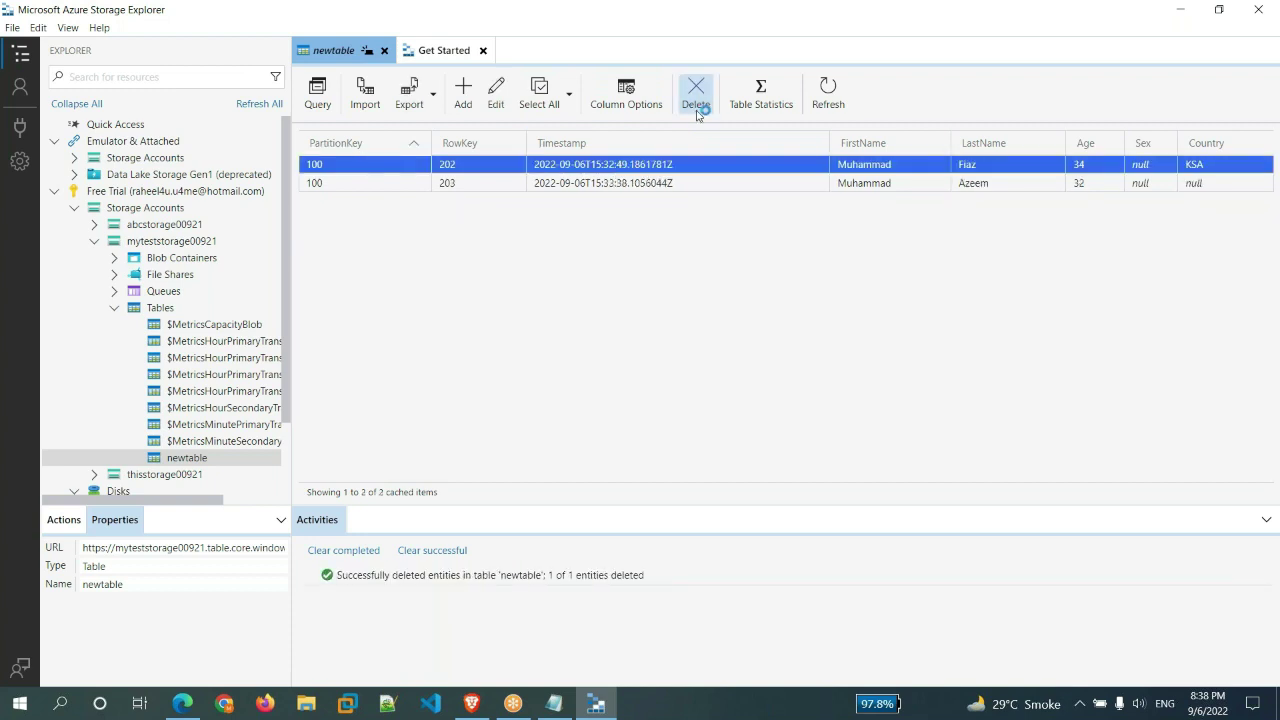
click(727, 409)
click(680, 165)
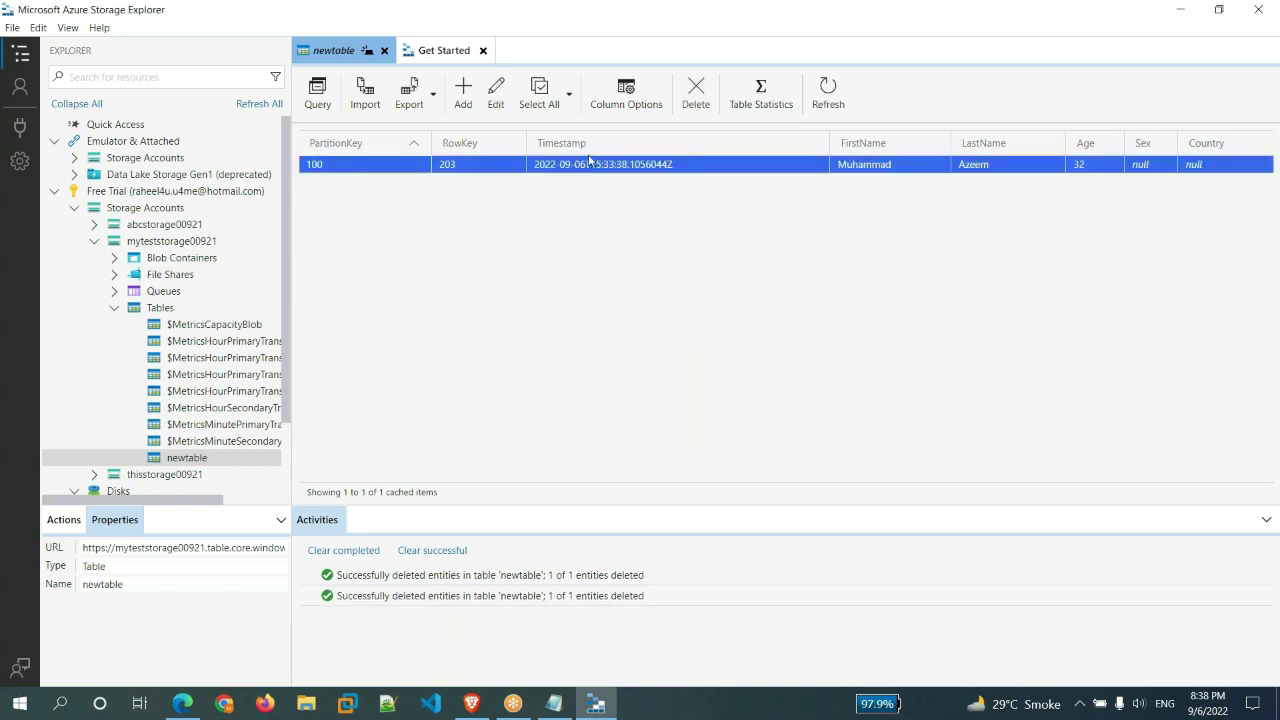
click(697, 97)
click(724, 409)
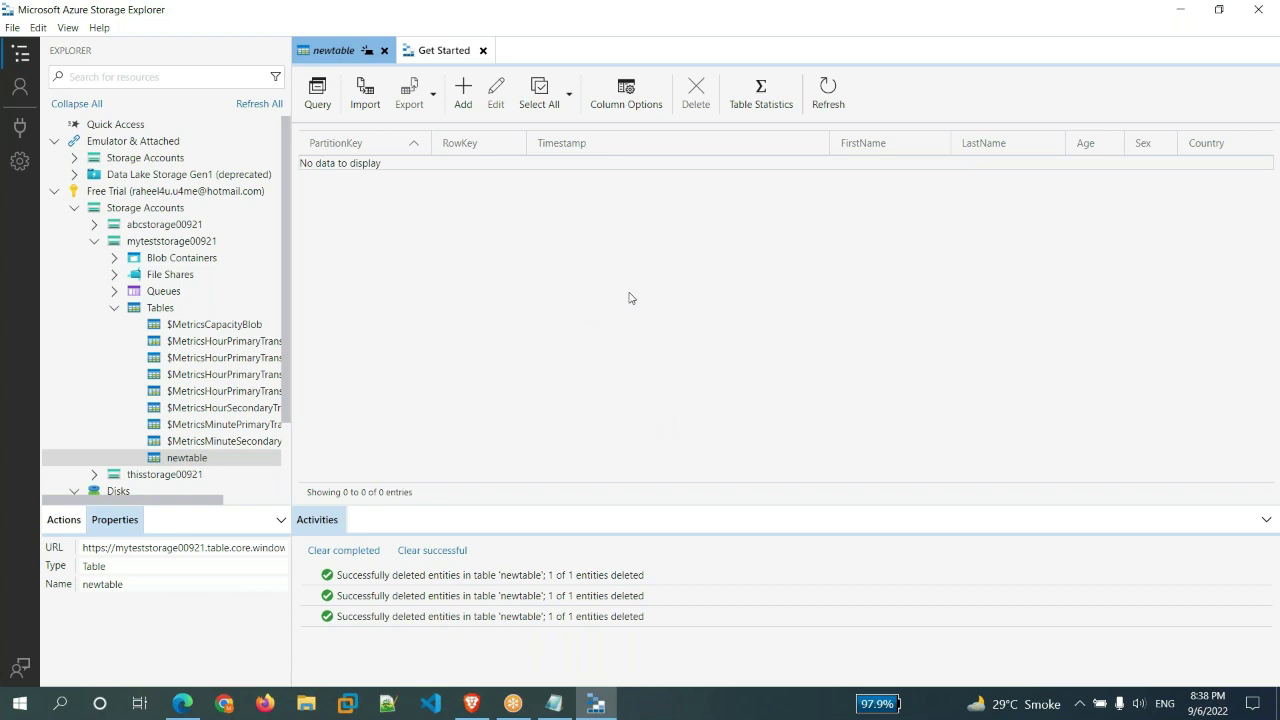
key(alt+Tab)
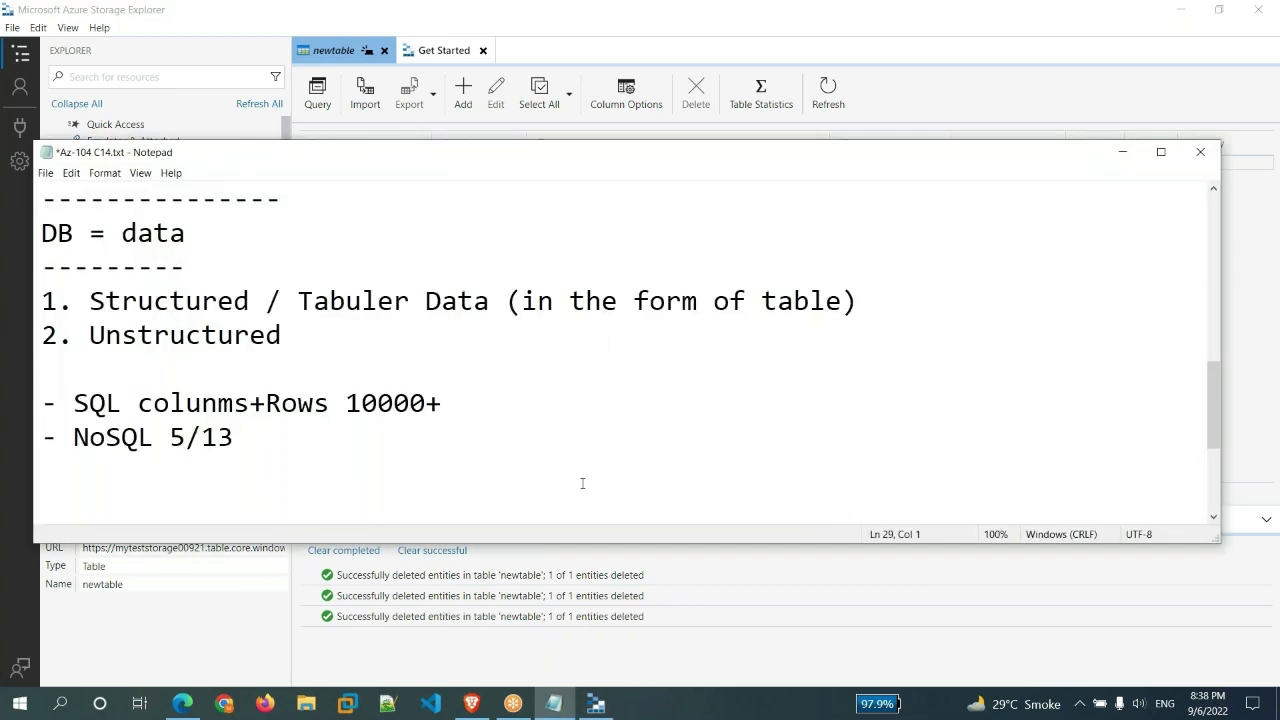
- Write '- Logic Apps' with a '------------' line beneath it, then return to Storage Explorer
text(- Logic Apps)
key(Return)
text(------------)
key(Return)
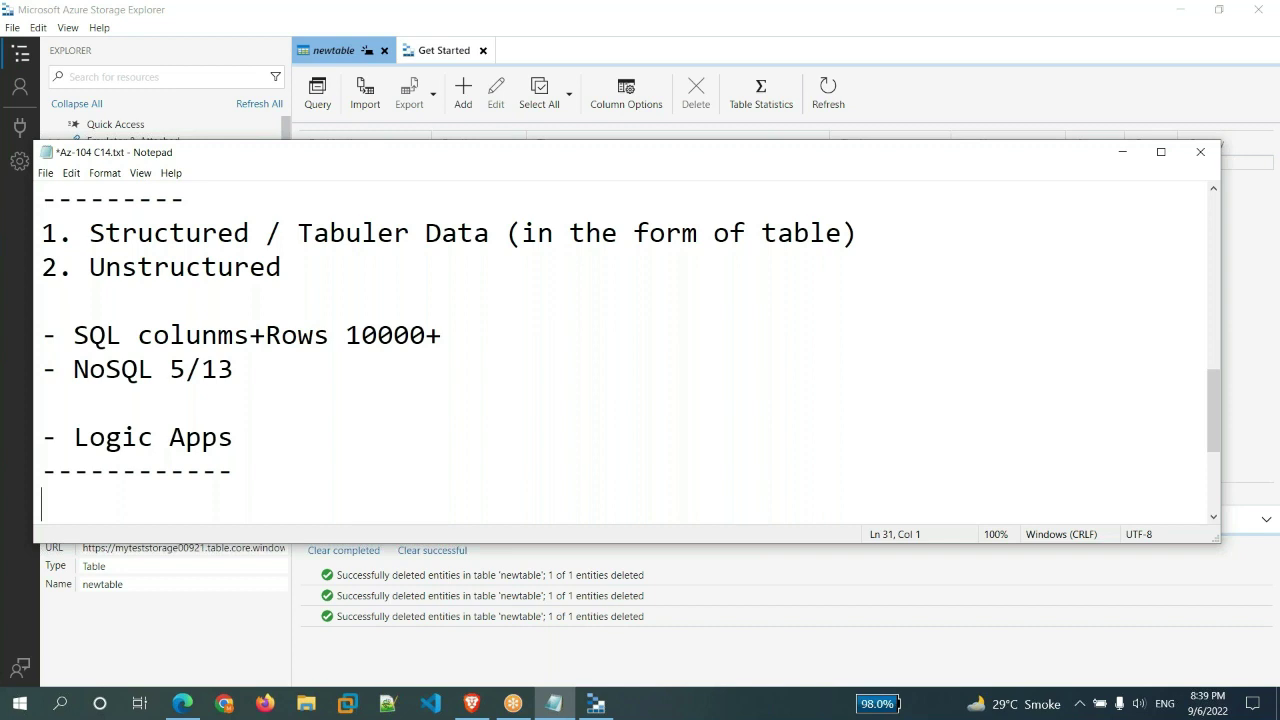
click(690, 651)
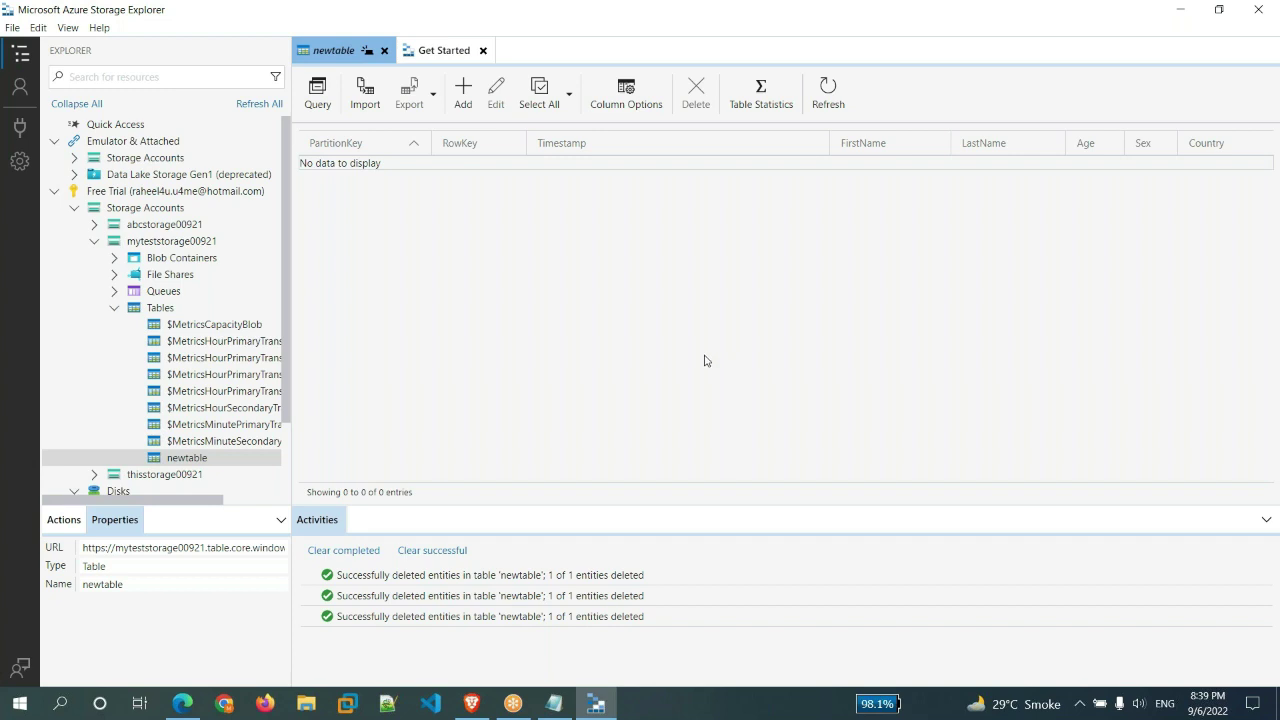
click(553, 703)
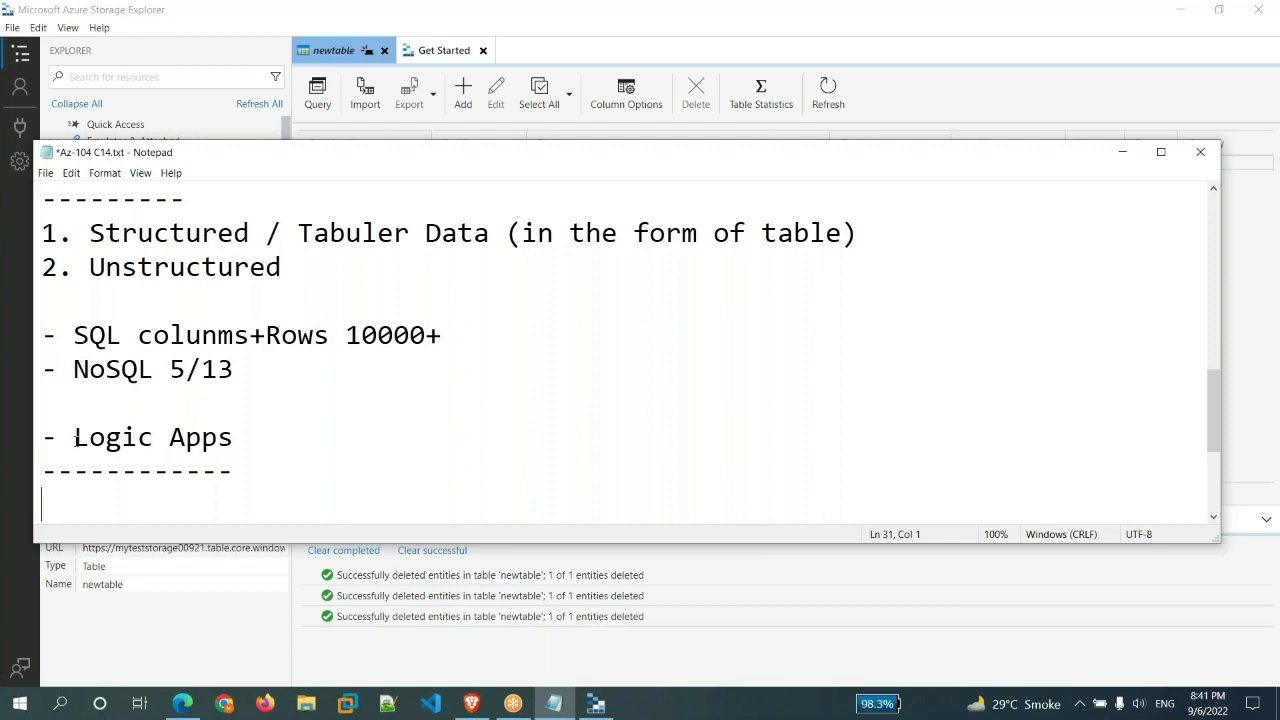
drag(75, 438, 233, 438)
click(190, 504)
drag(75, 438, 234, 438)
click(200, 492)
key(alt+Tab)
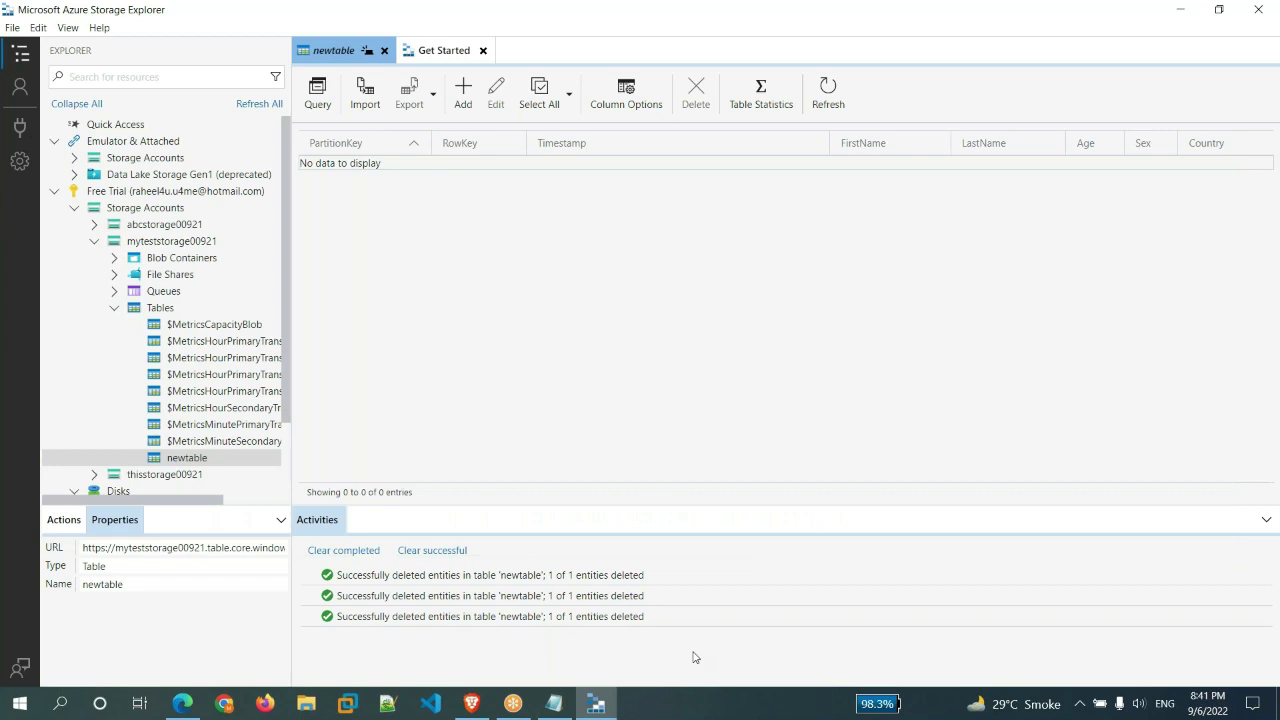
- Search the portal for 'logic app' and start adding a new Logic App
click(183, 703)
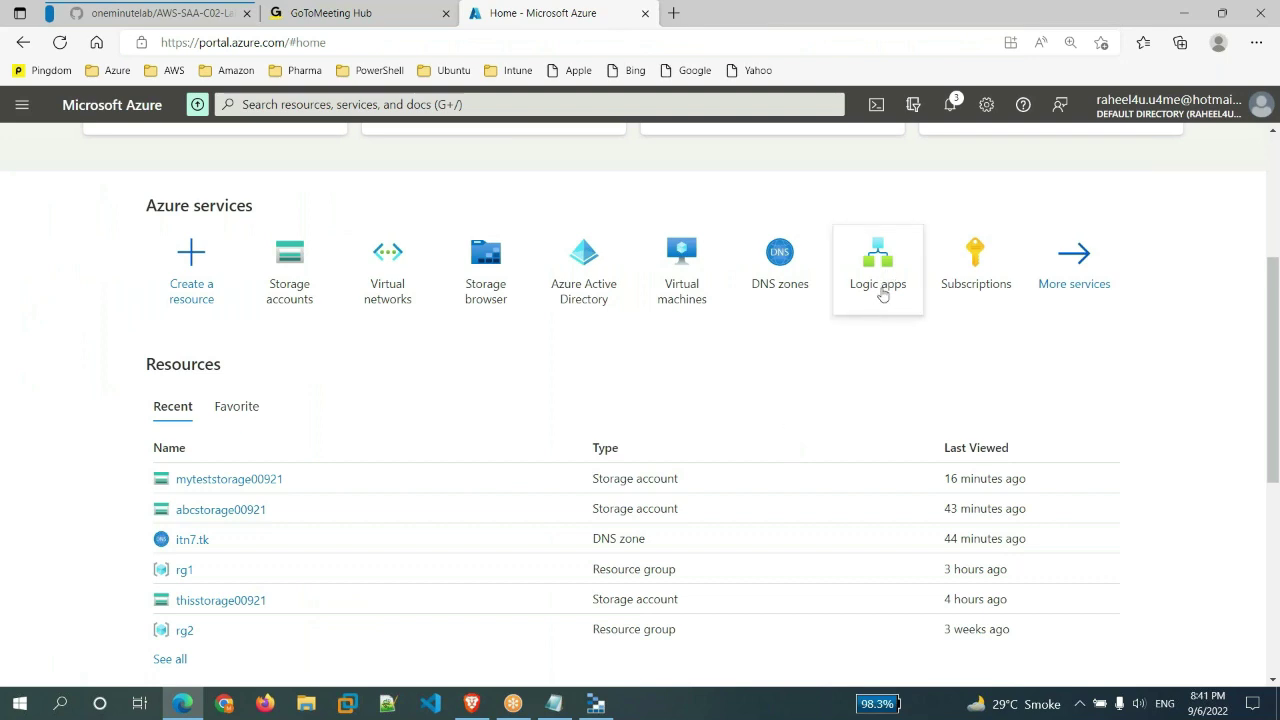
mouse_move(880, 291)
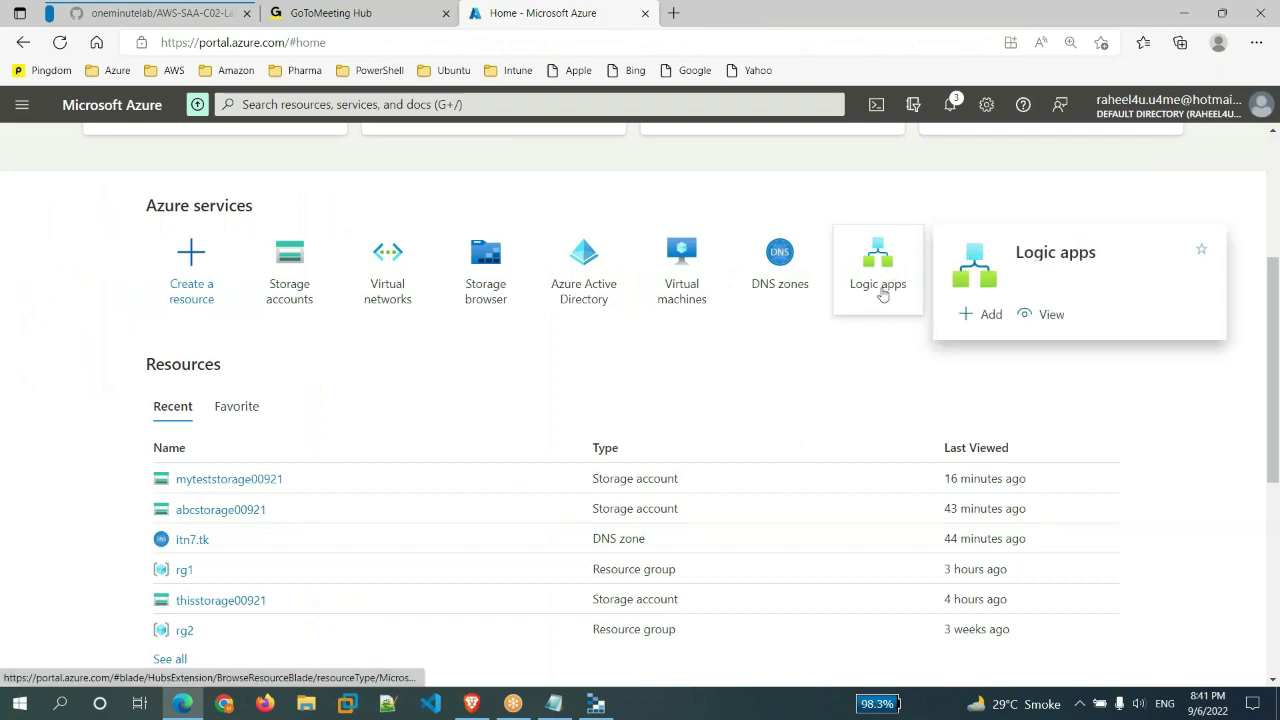
click(374, 100)
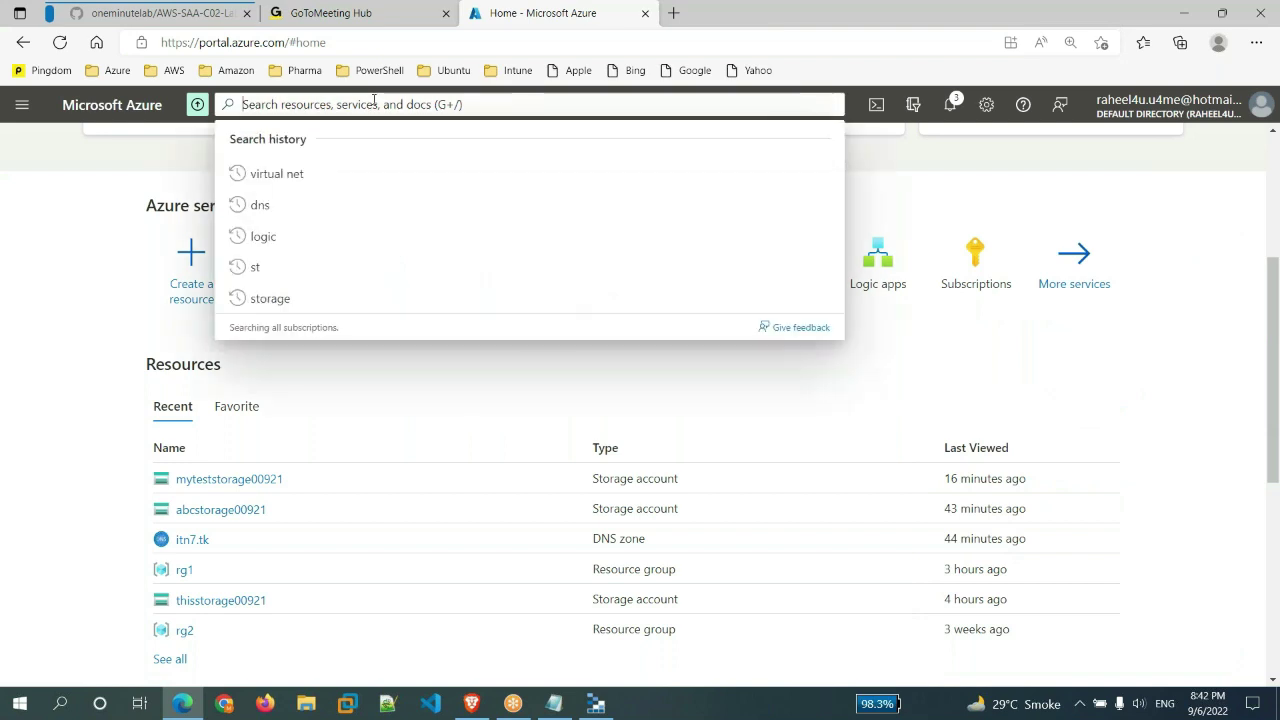
text(logic app)
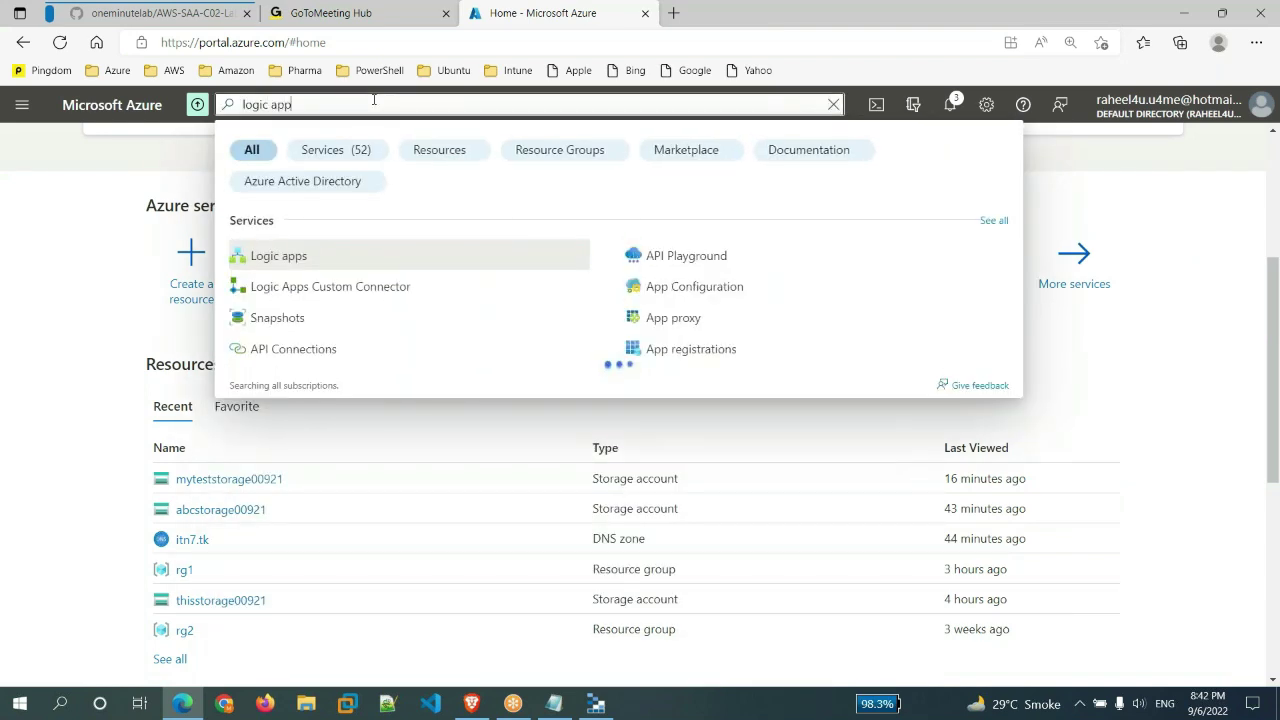
click(320, 258)
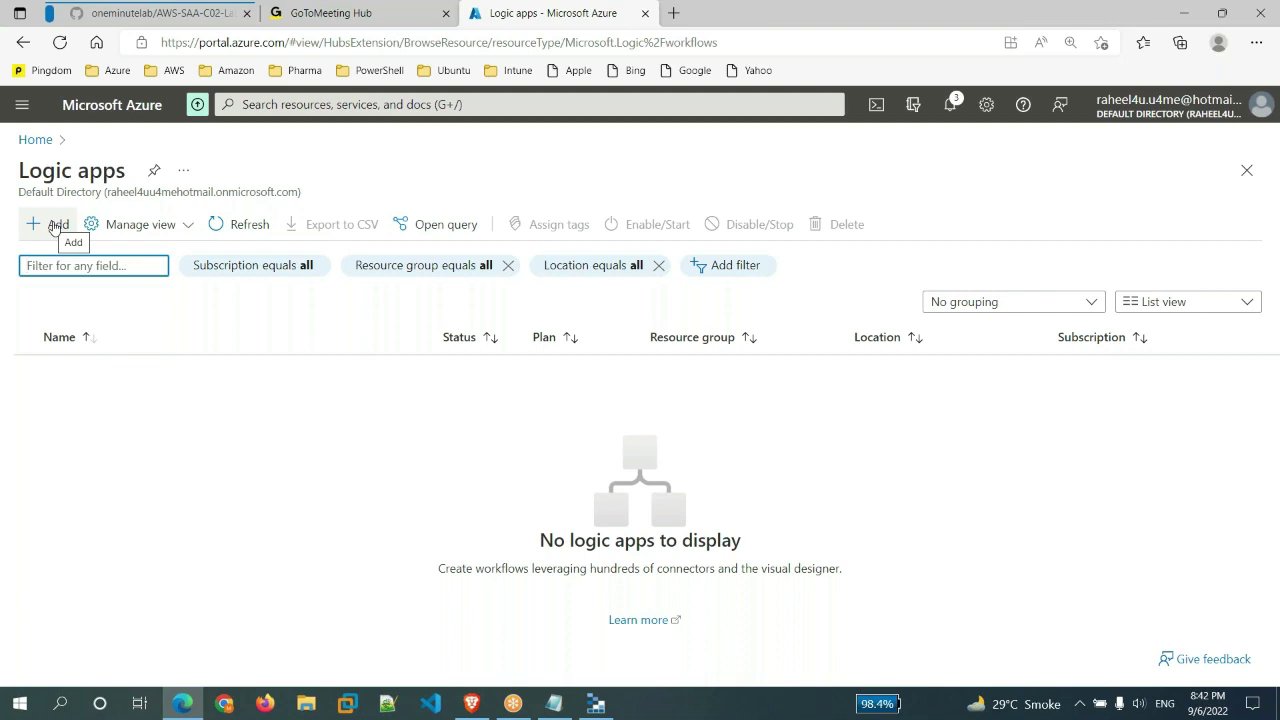
click(58, 224)
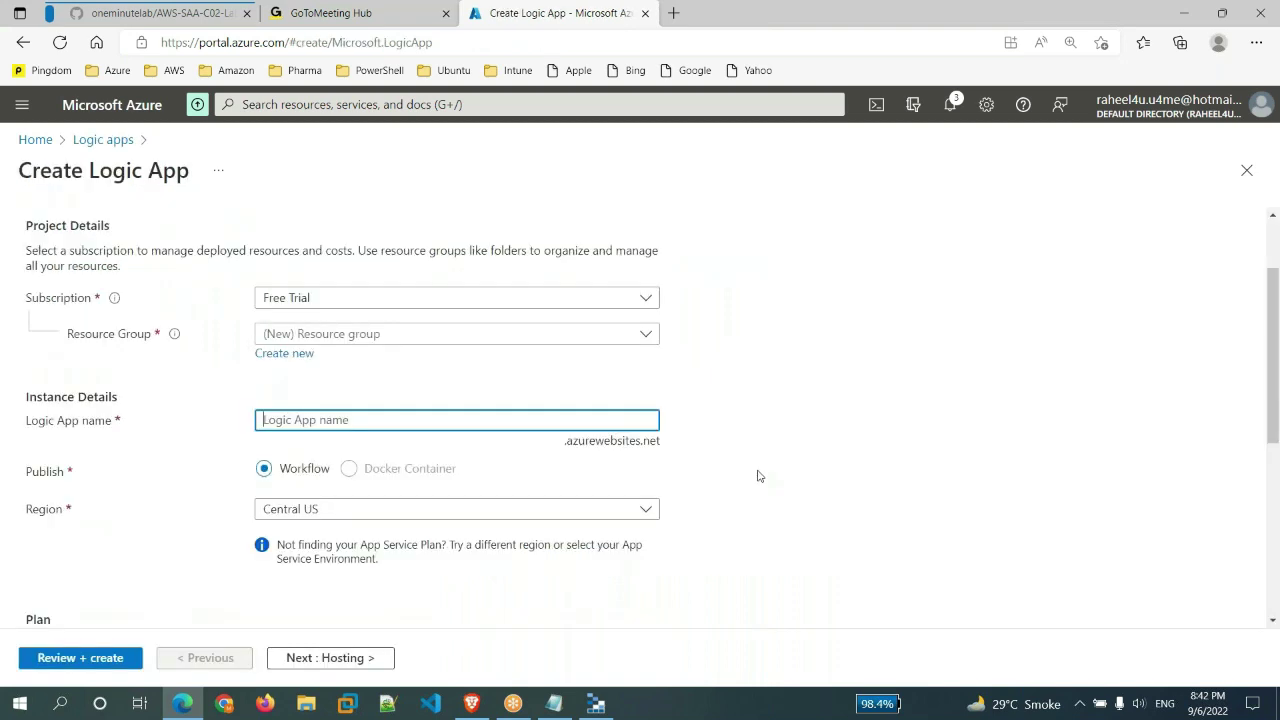
click(469, 337)
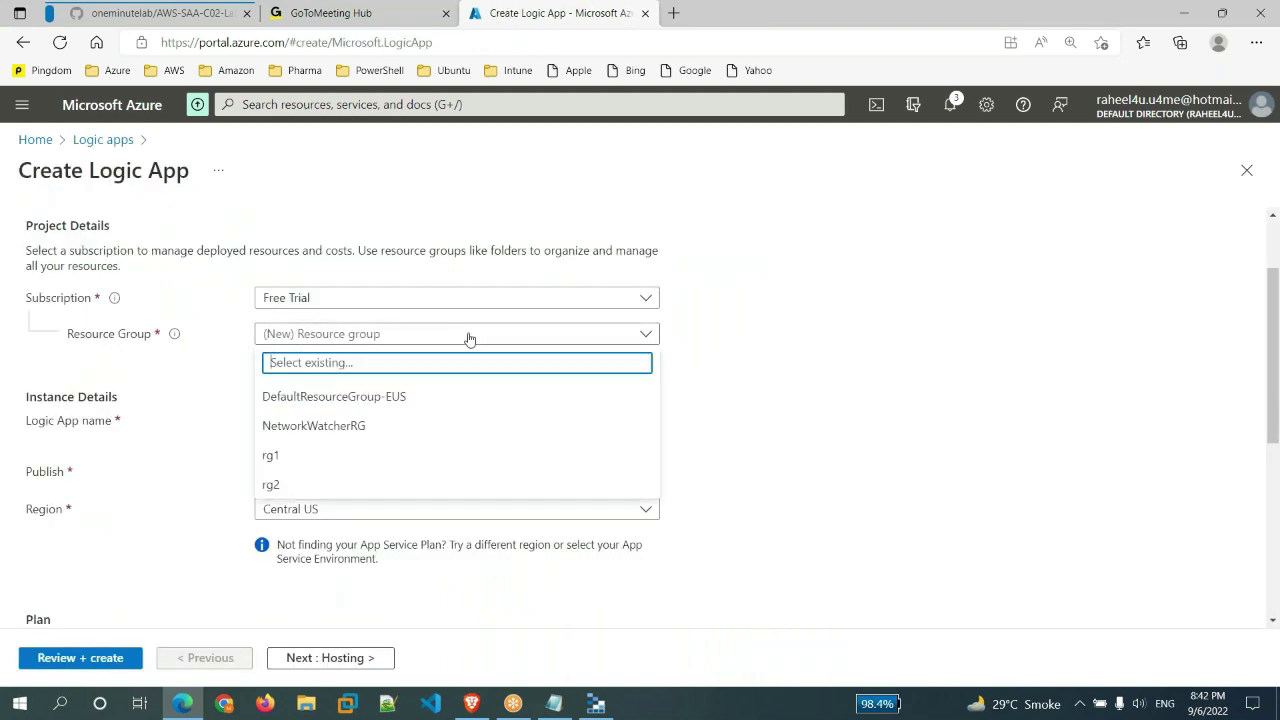
- Choose resource group rg1 and name the app mytestapp98, since mytestapp was unavailable
click(274, 456)
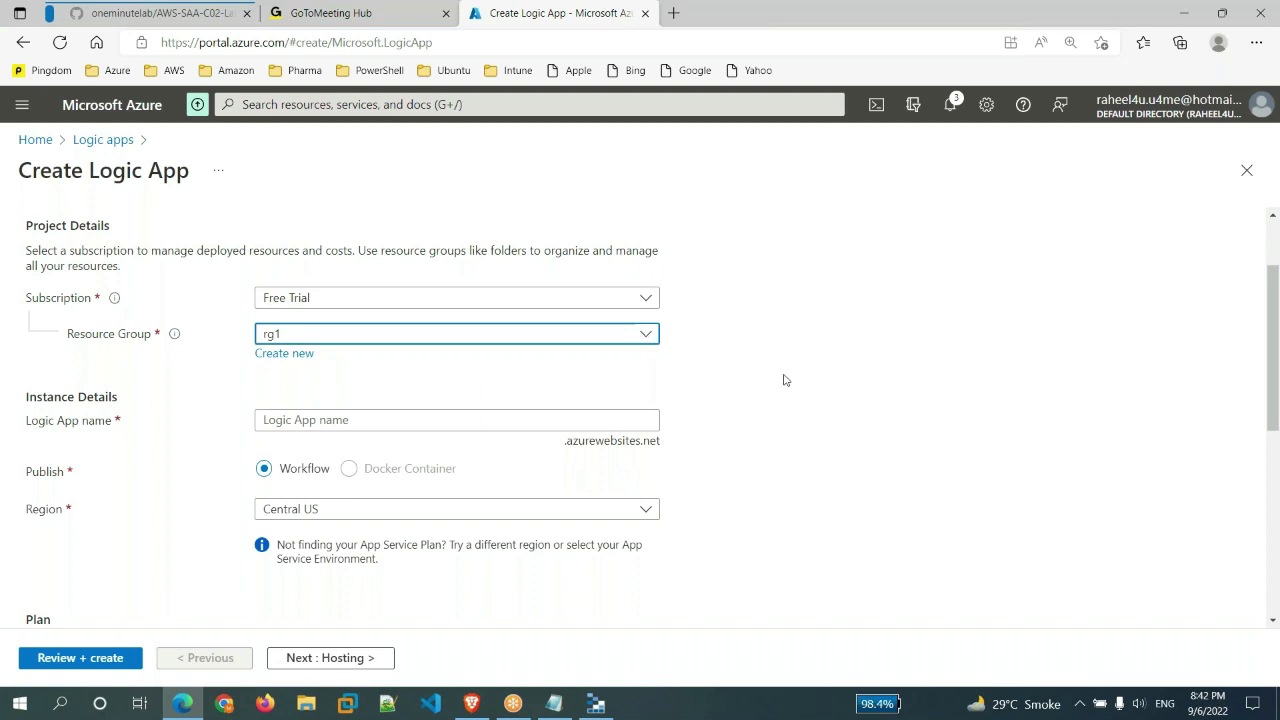
scroll(783, 377, down, 1)
click(390, 310)
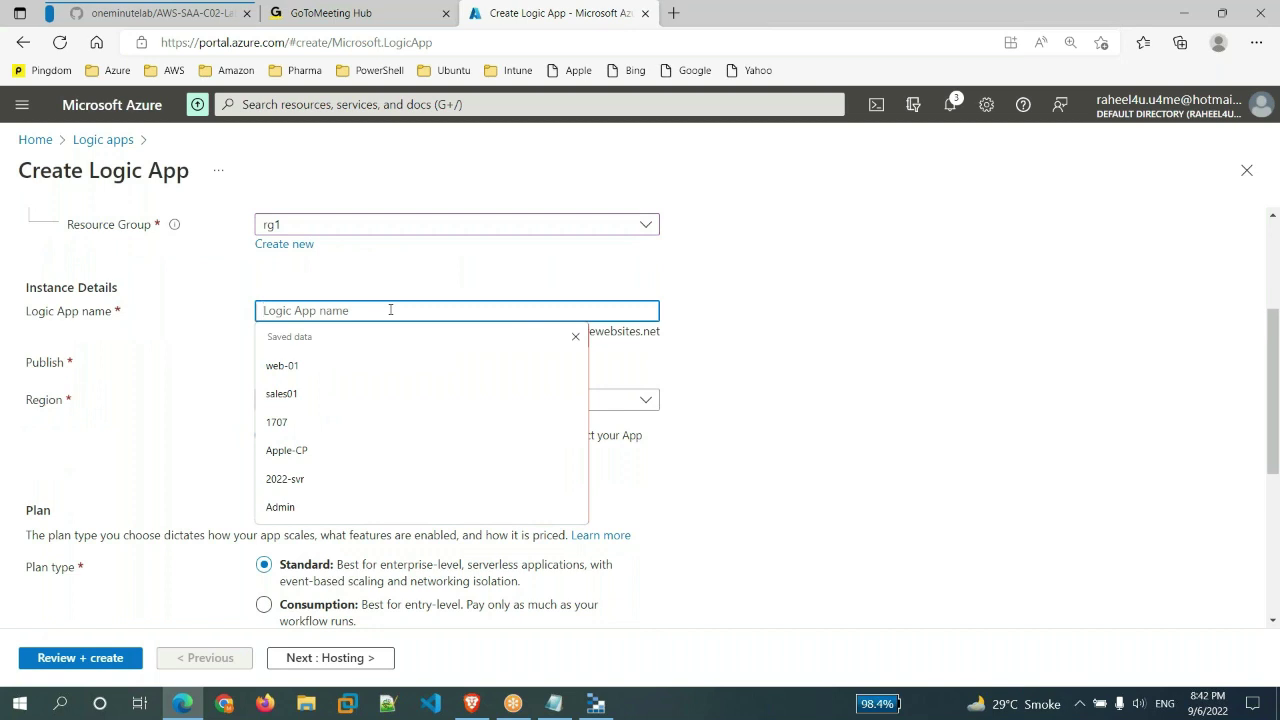
text(mytestapp)
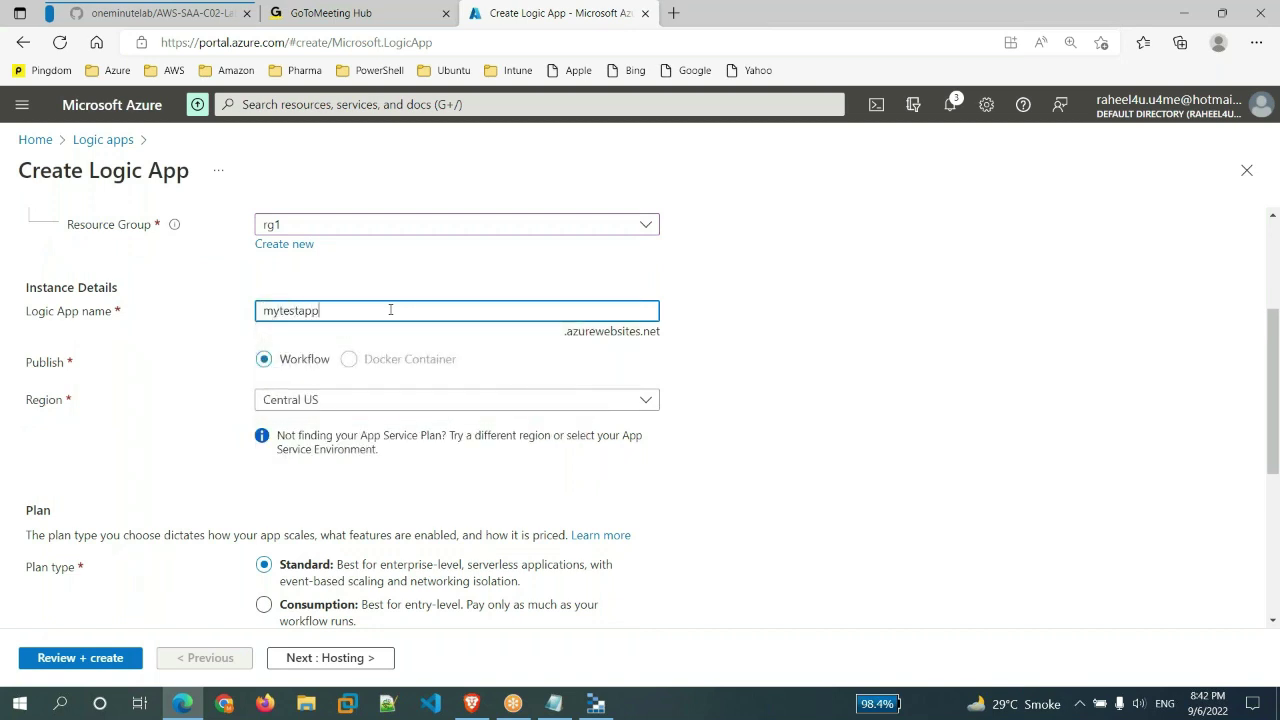
click(712, 496)
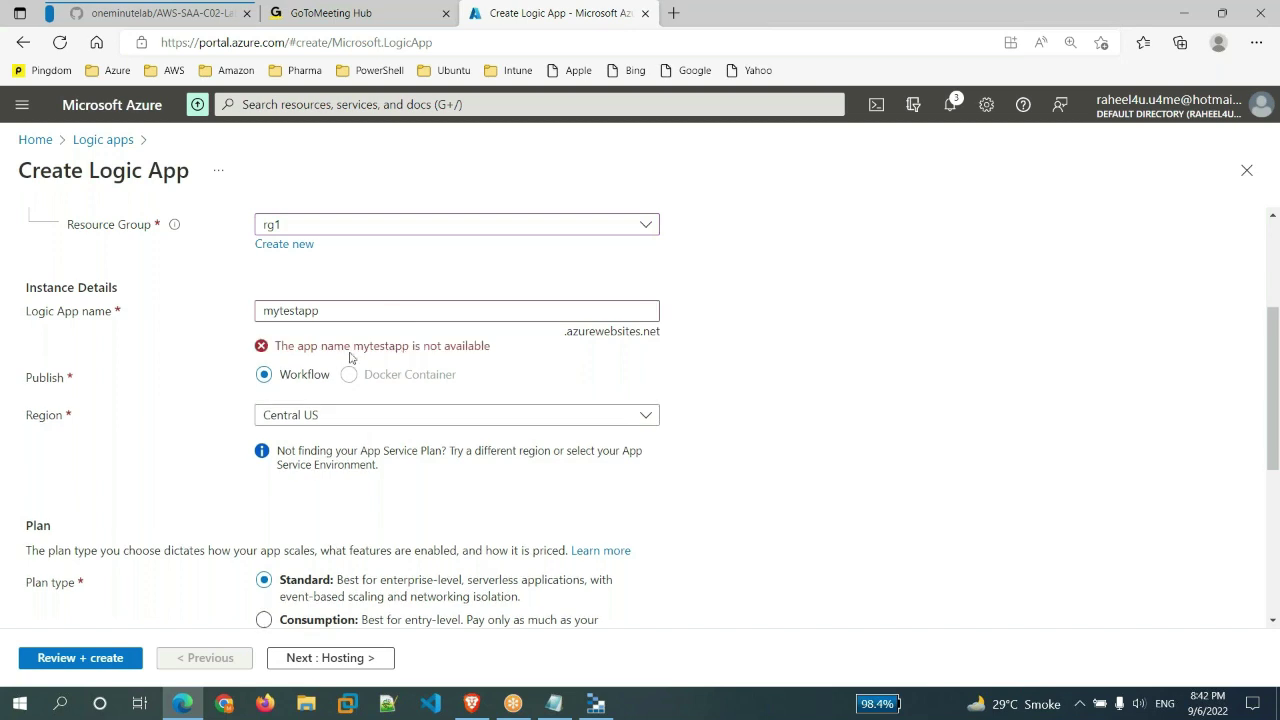
click(400, 317)
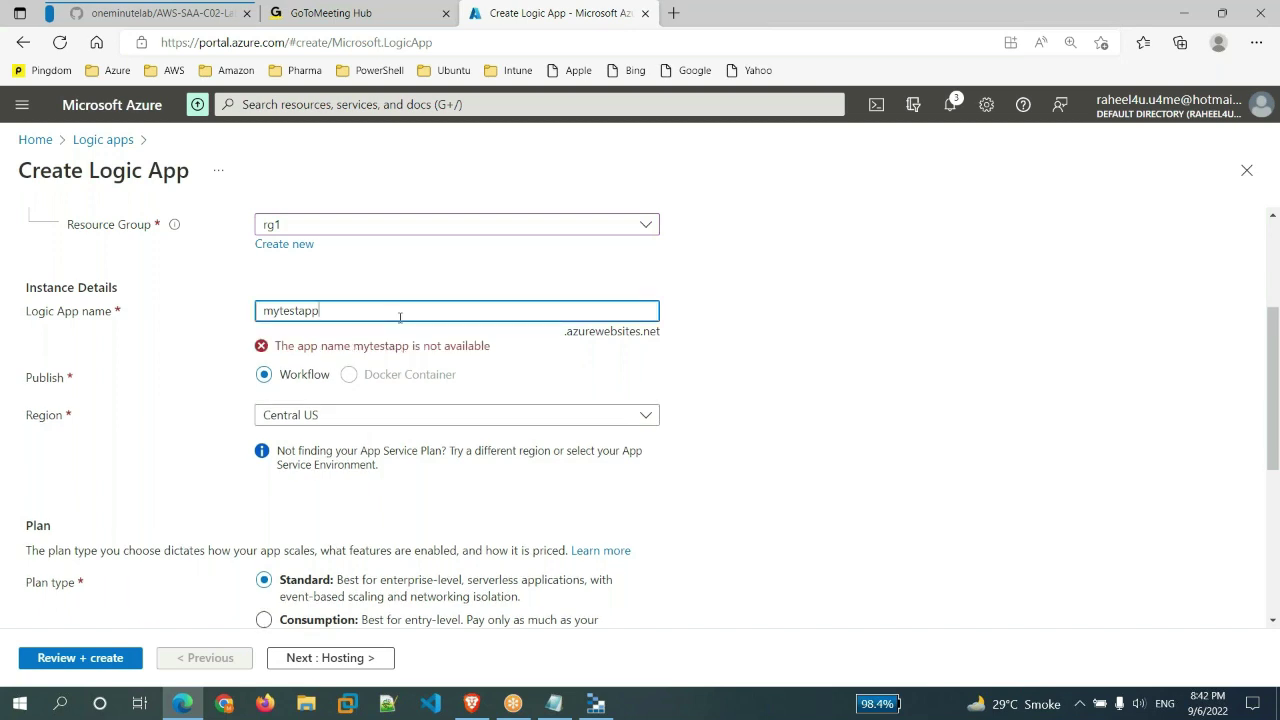
text(98)
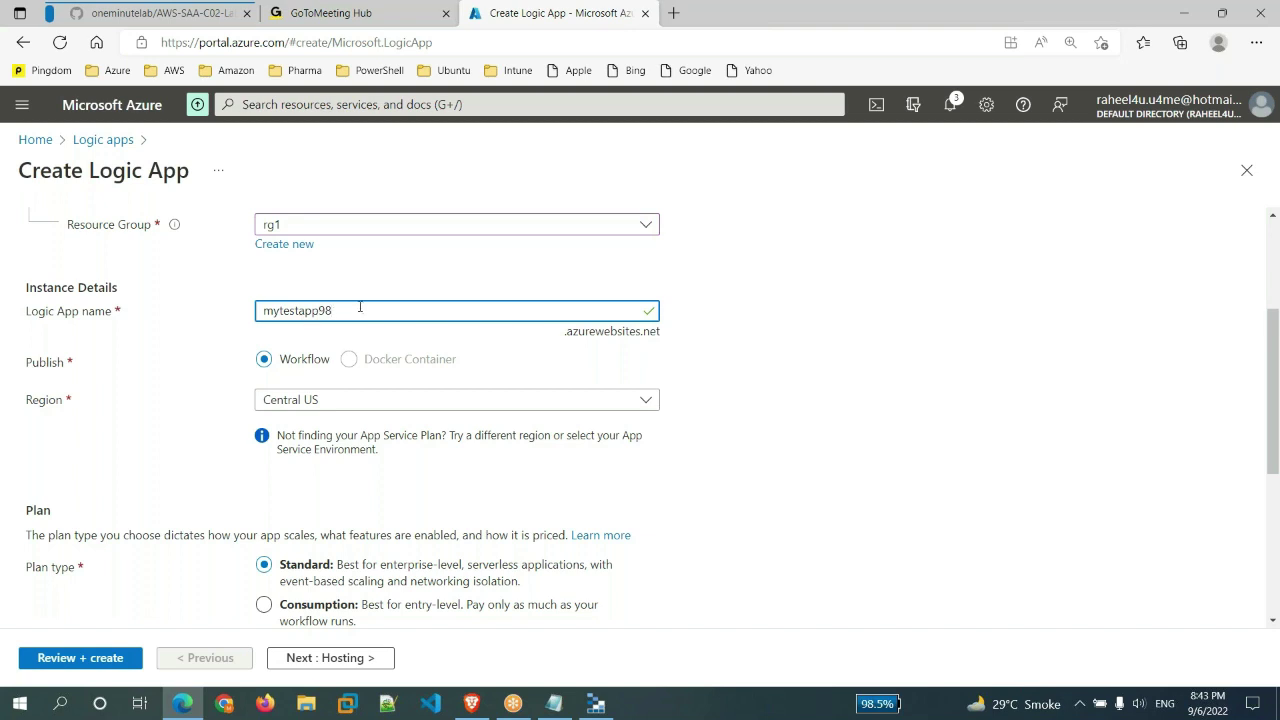
drag(381, 318, 217, 315)
click(835, 428)
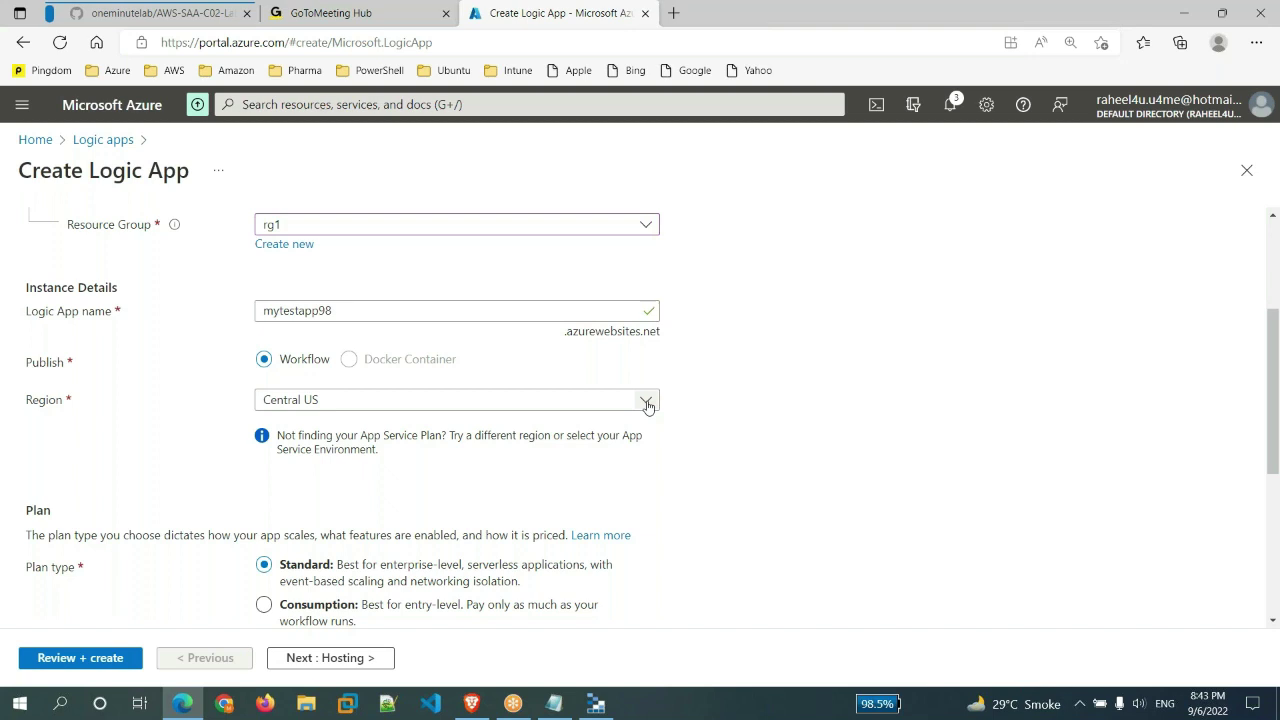
- Choose East US as the Logic App's region
click(647, 406)
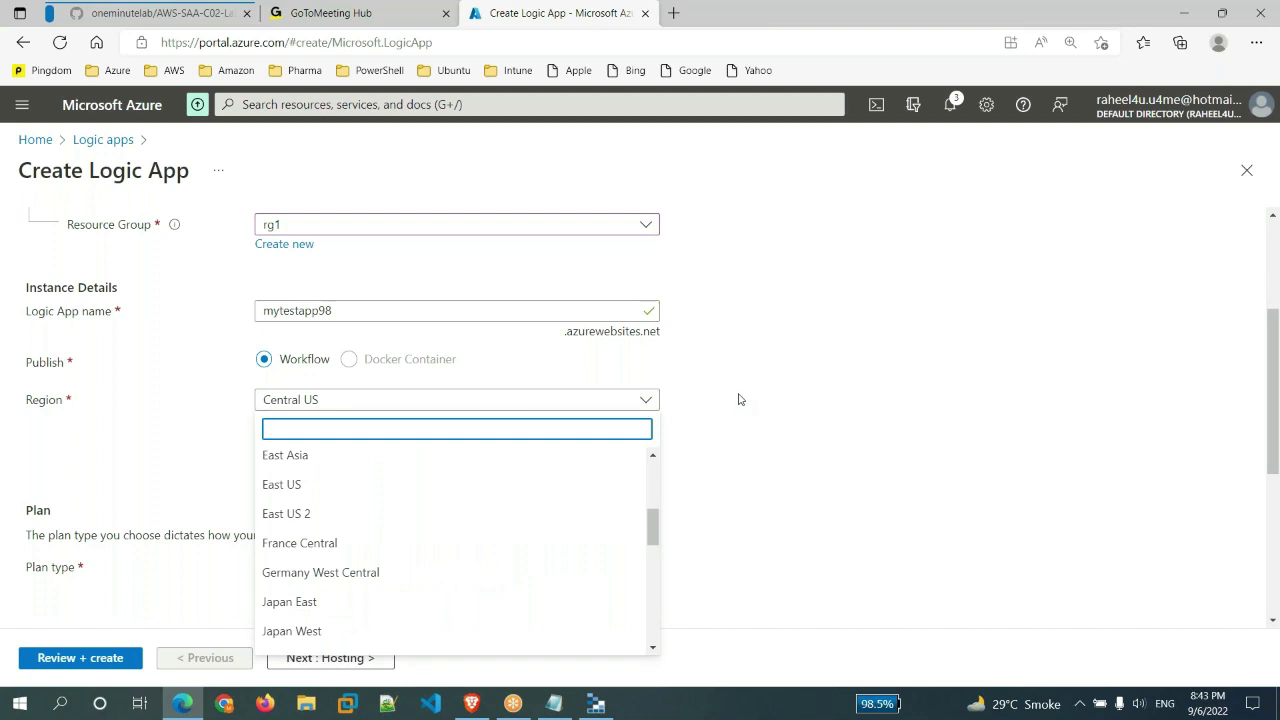
click(326, 497)
scroll(726, 466, down, 2)
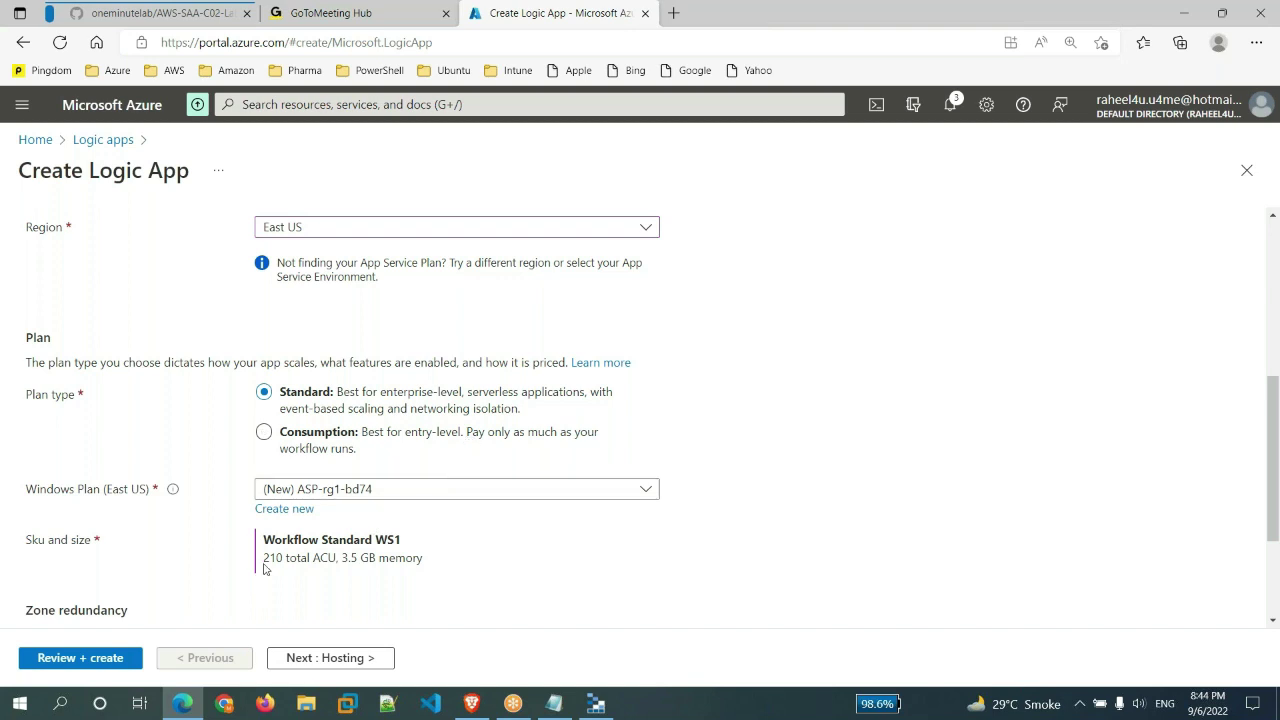
- Review the Standard plan's Windows plan and Workflow Standard WS1 size (210 ACU, 3.5 GB memory)
drag(264, 566, 426, 562)
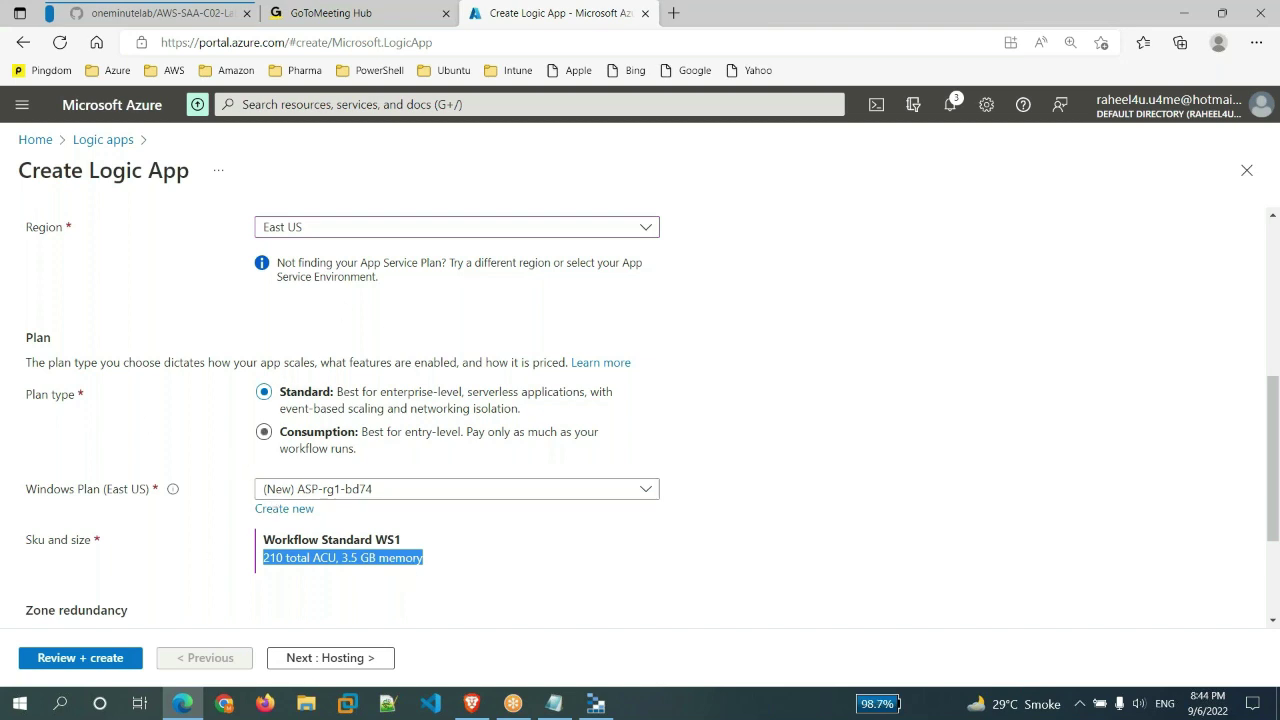
drag(380, 392, 462, 392)
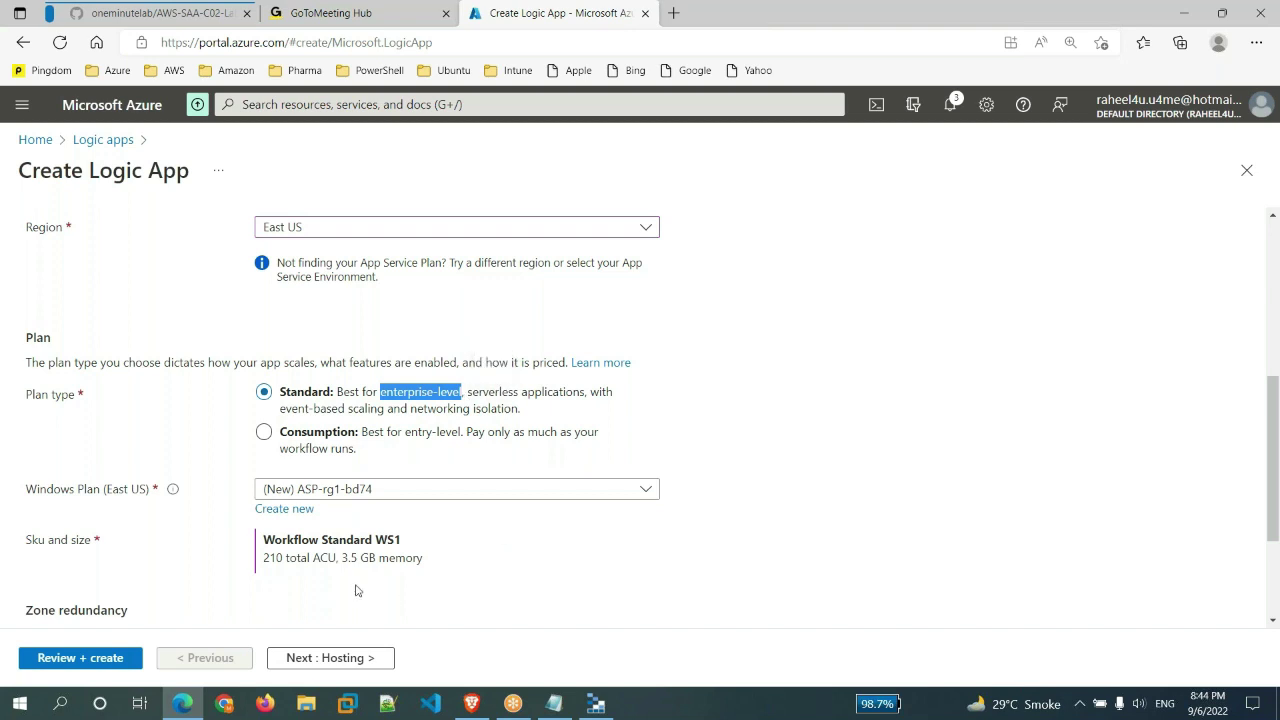
click(646, 490)
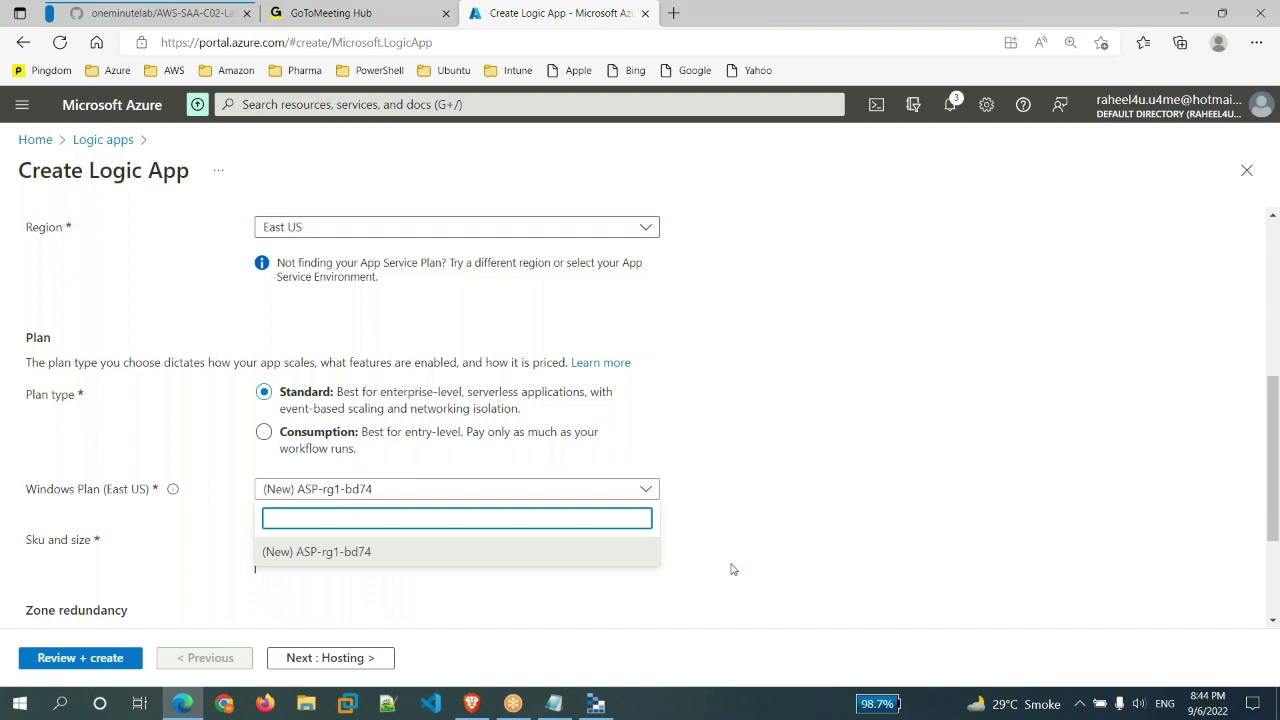
scroll(731, 569, up, 1)
scroll(272, 517, down, 1)
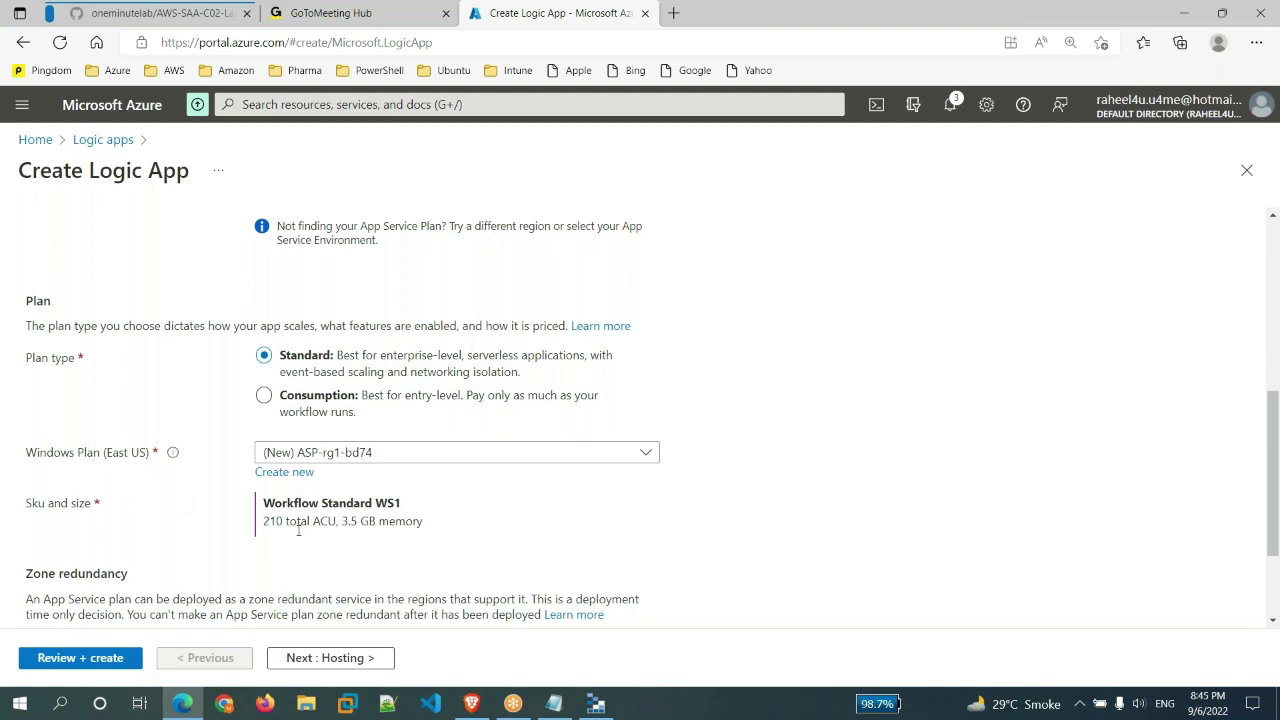
drag(264, 521, 481, 530)
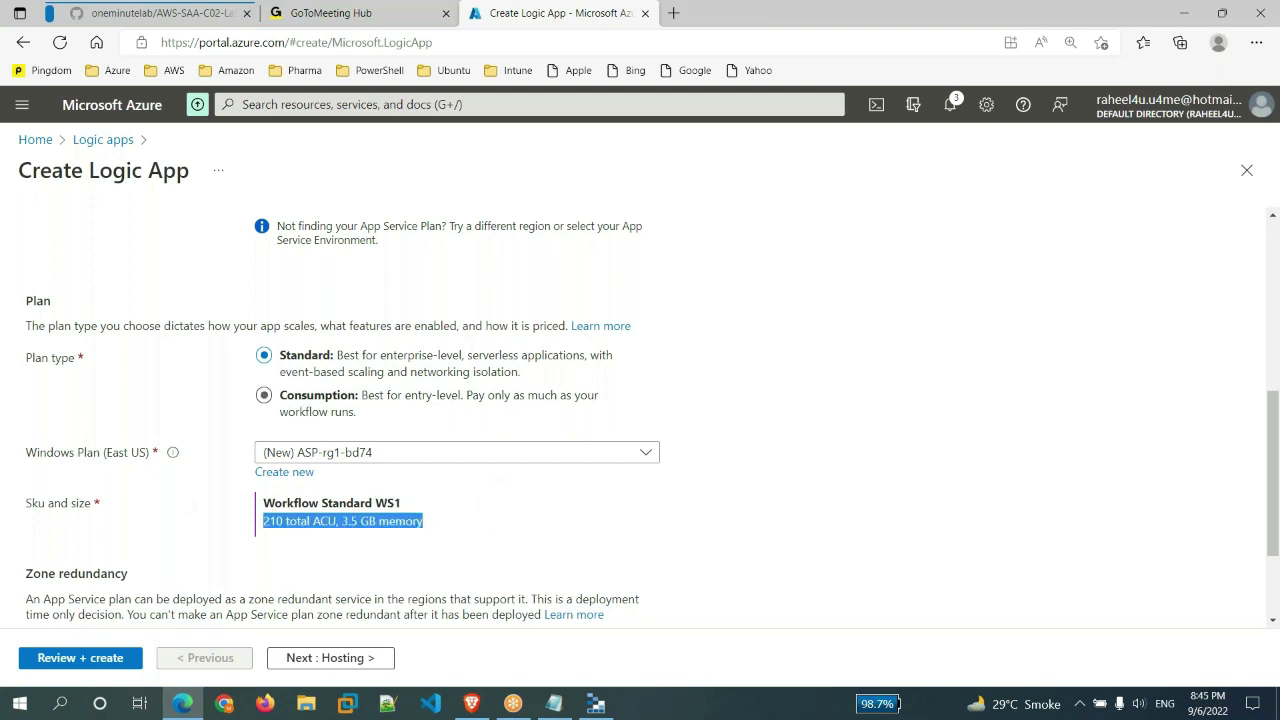
click(544, 514)
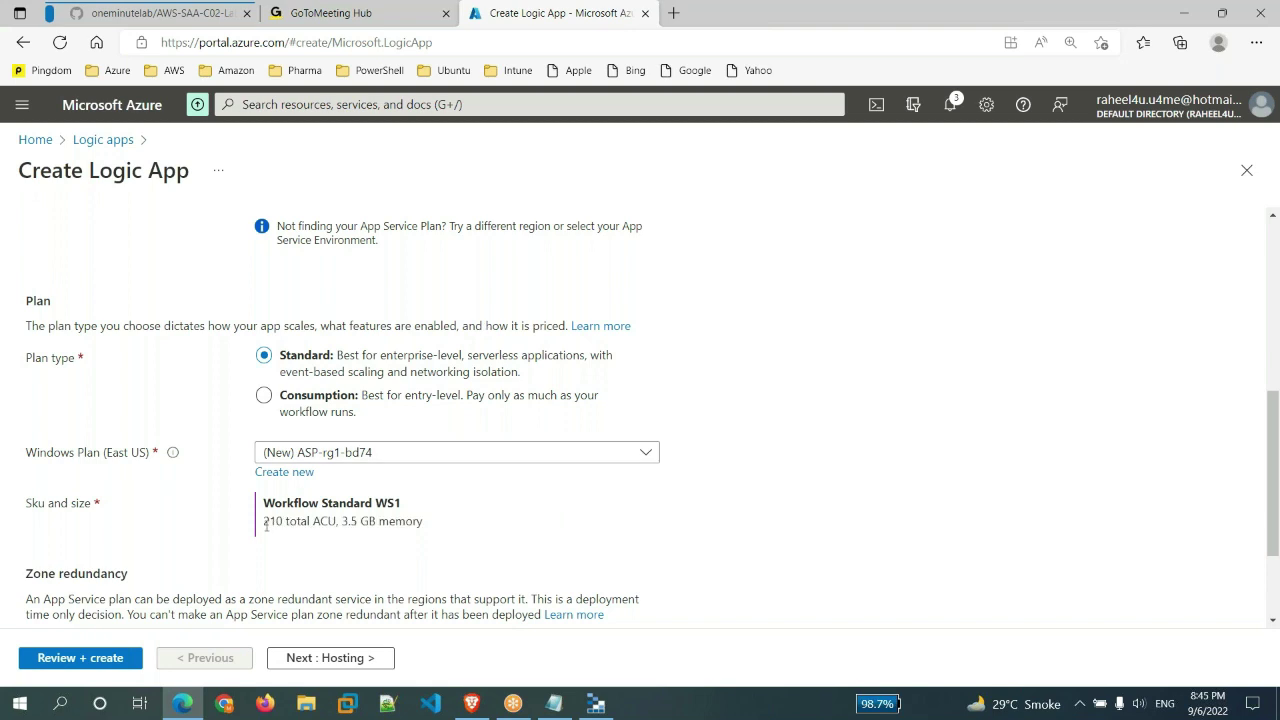
drag(266, 525, 462, 520)
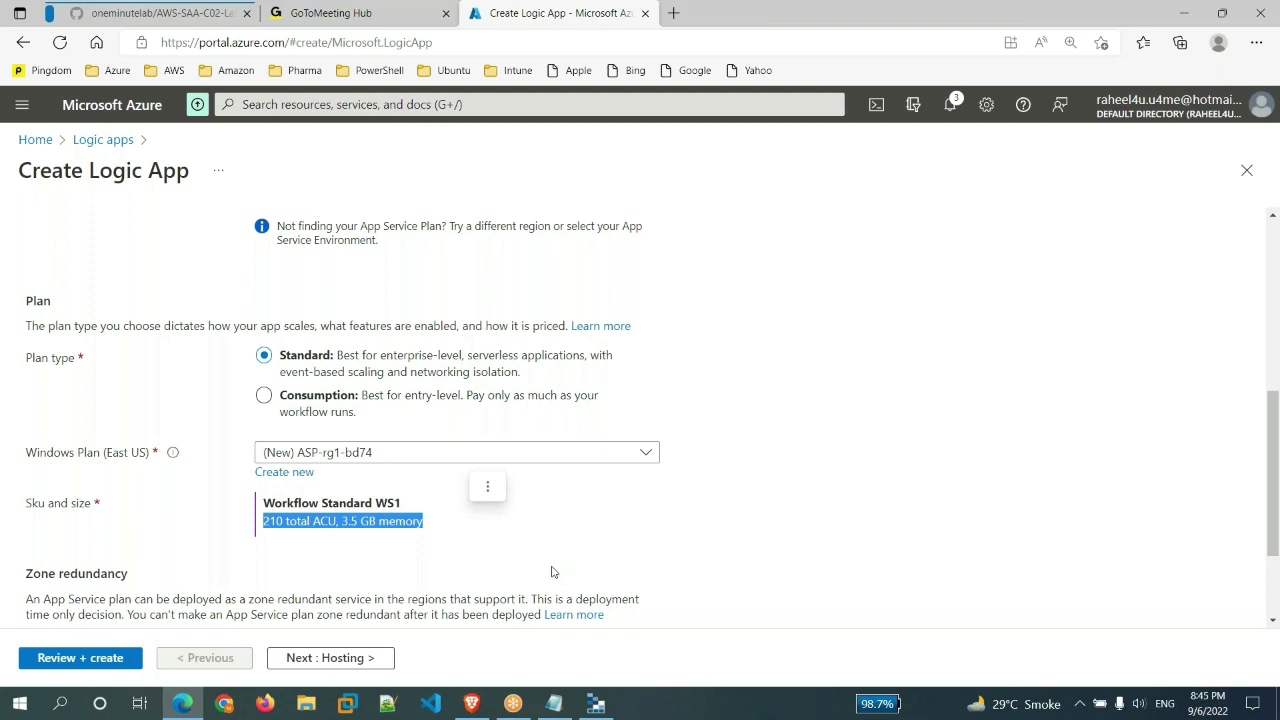
click(485, 546)
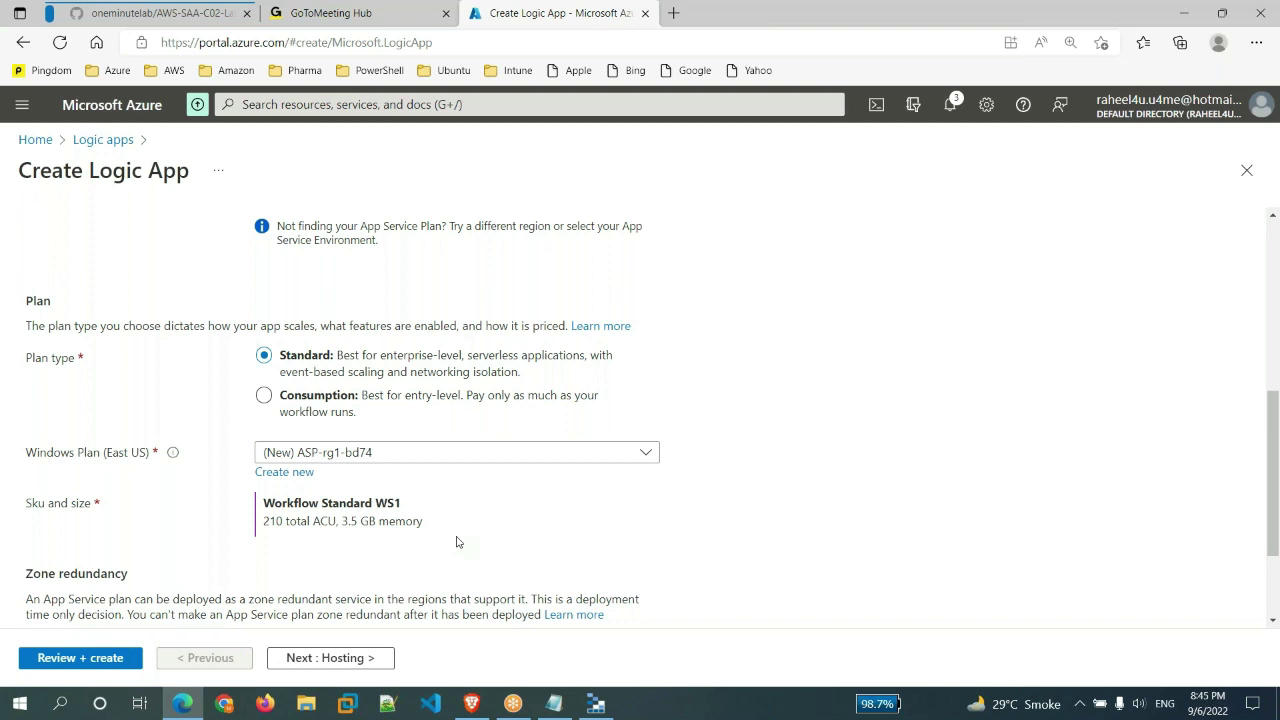
- Select the Consumption plan, keep zone redundancy Disabled, and go to Review + create
click(340, 405)
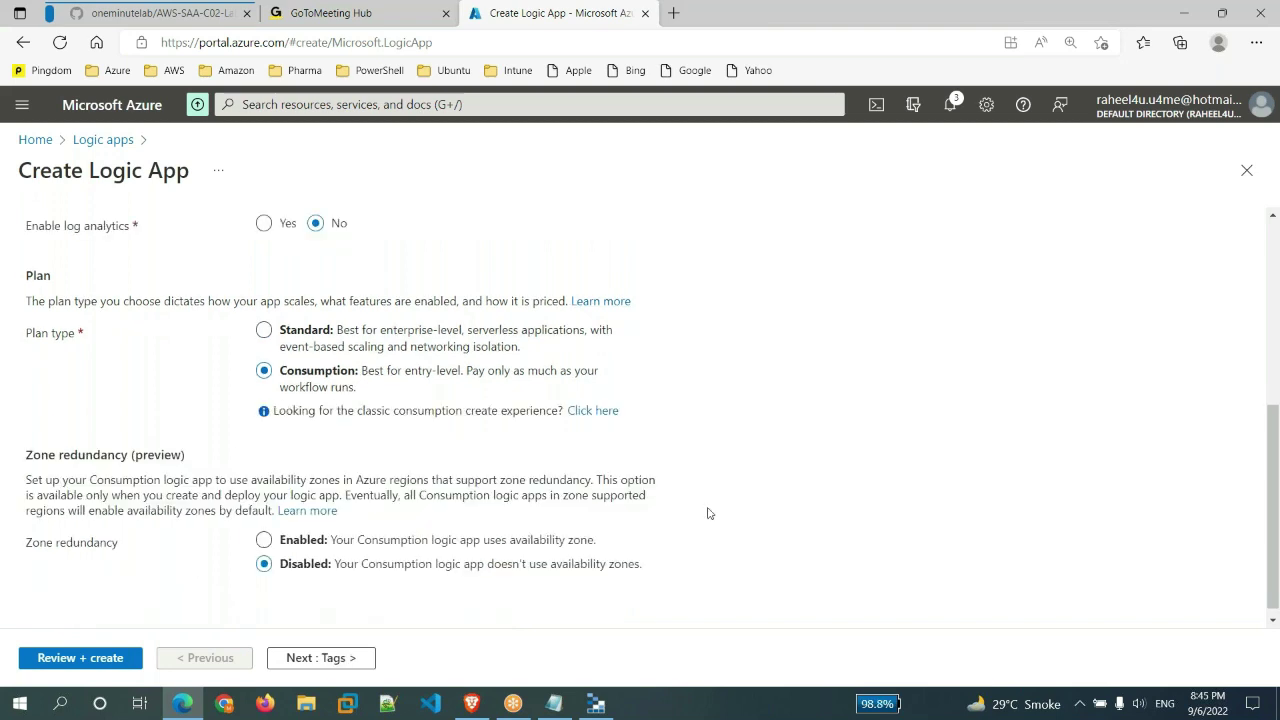
scroll(709, 514, down, 1)
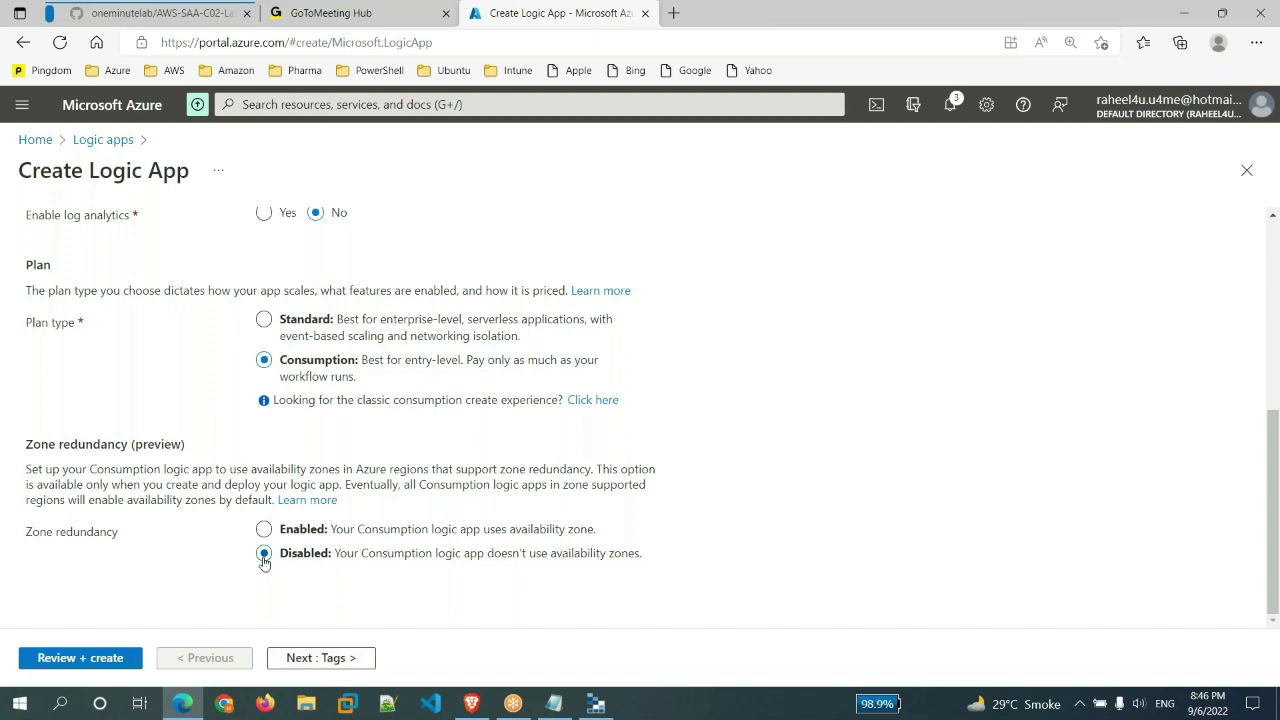
click(44, 658)
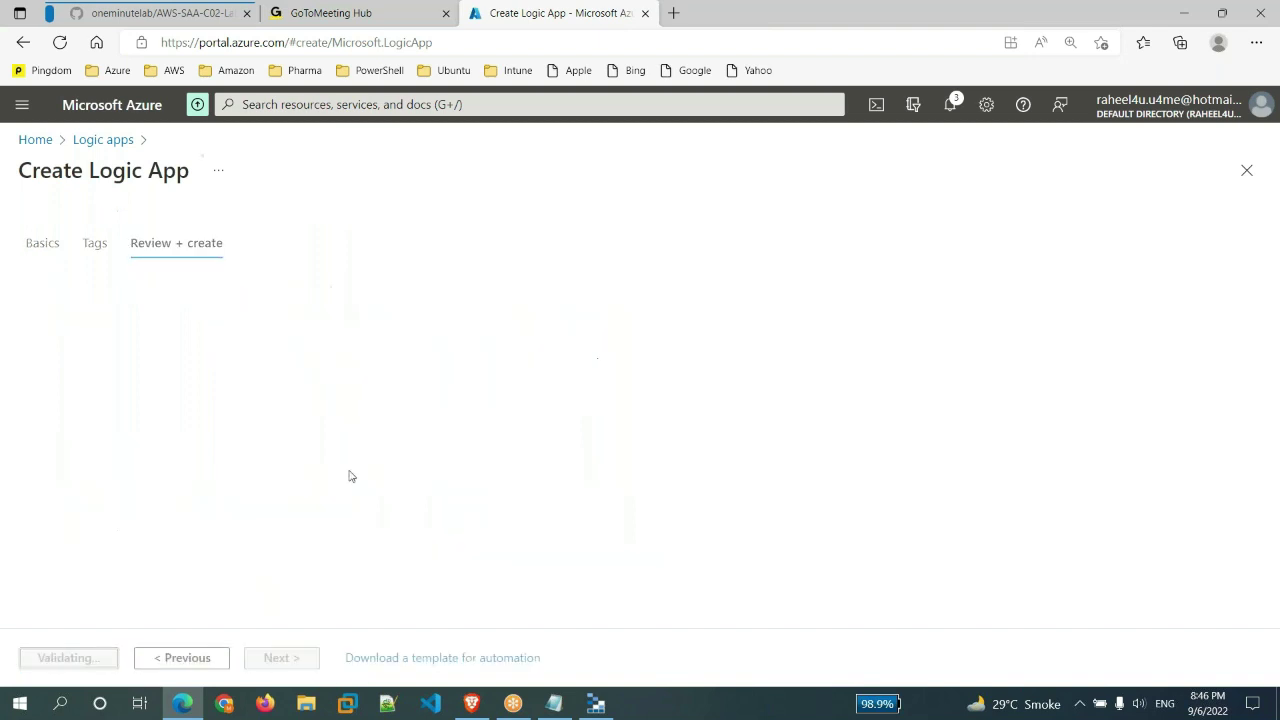
- Create mytestapp98, open the deployed resource, and browse the designer's templates
click(40, 660)
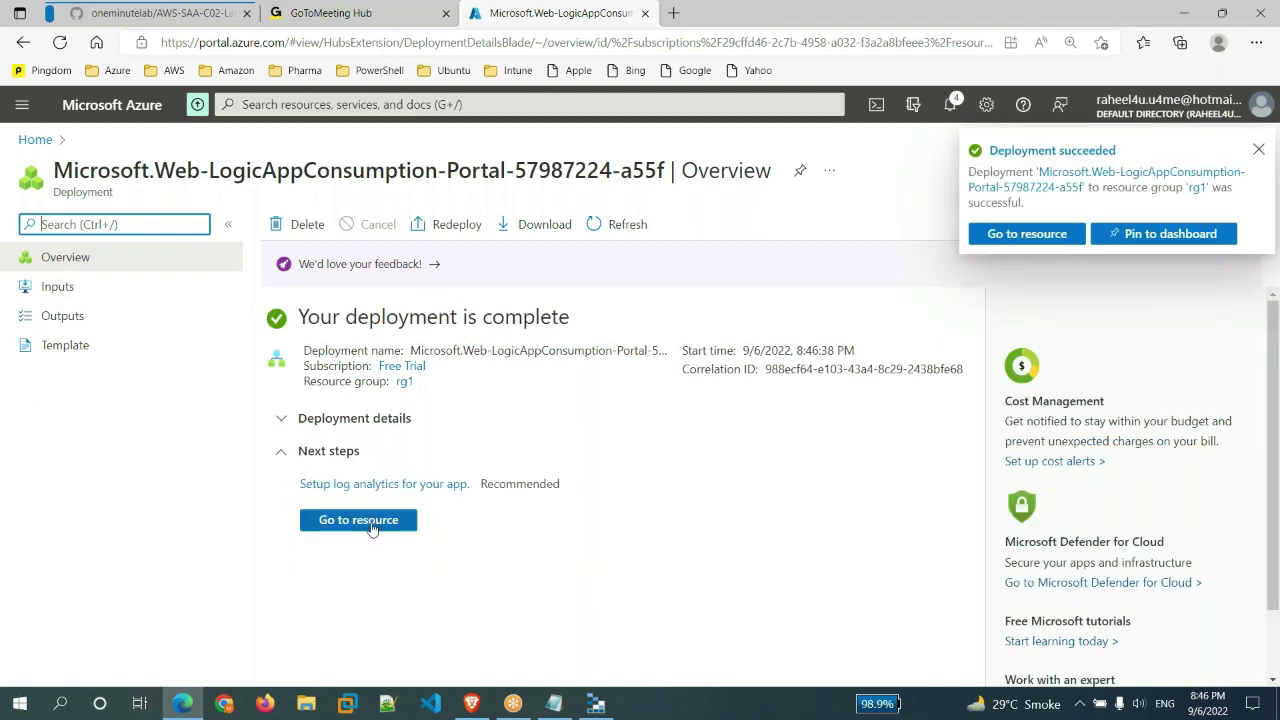
click(373, 522)
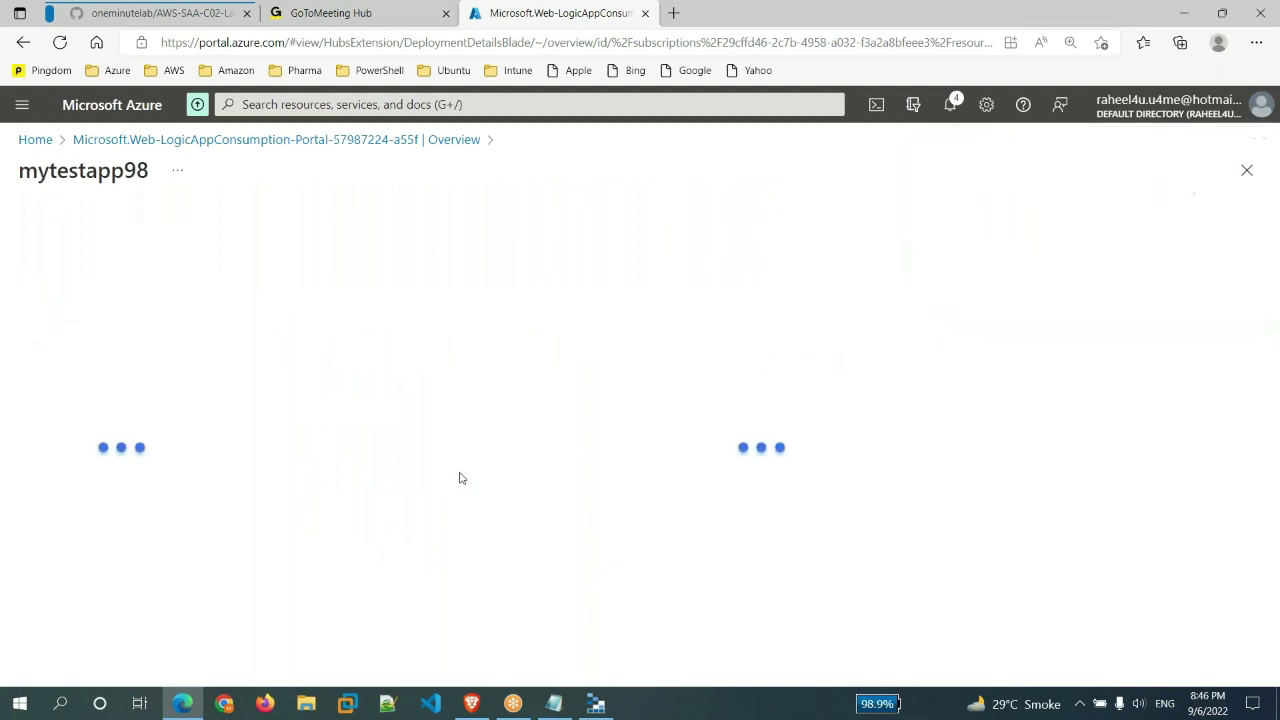
scroll(653, 580, down, 4)
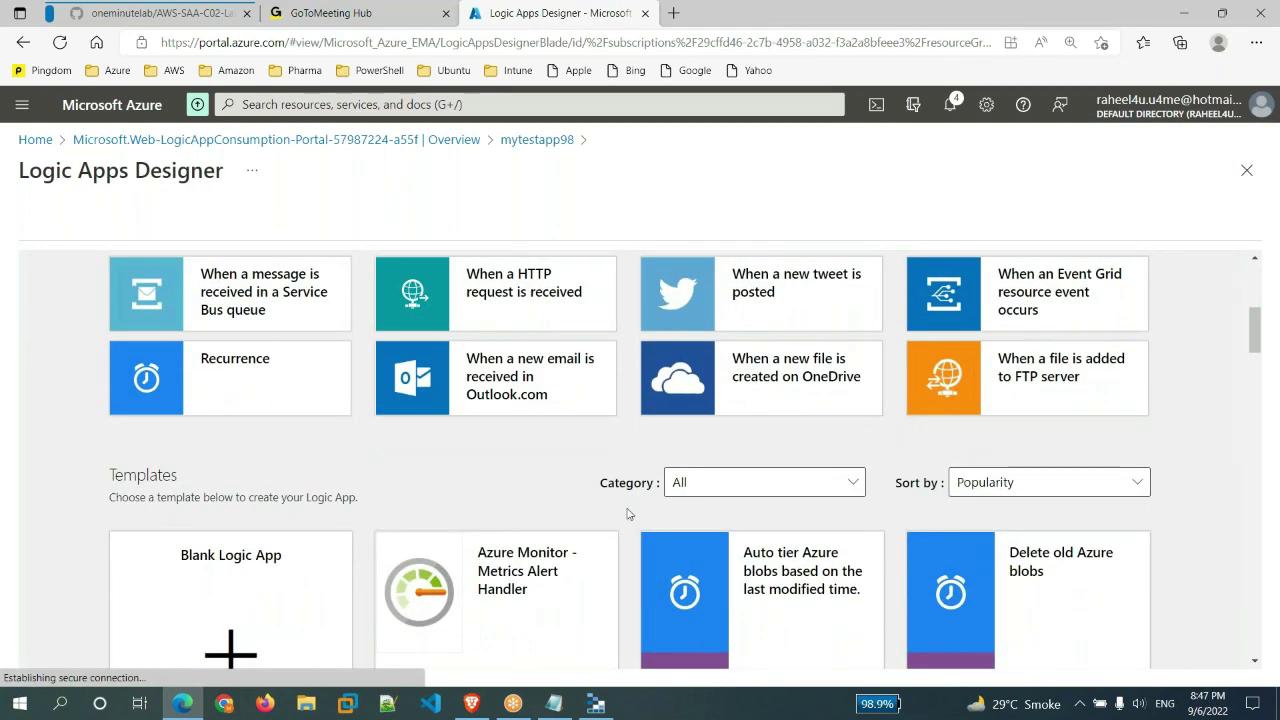
scroll(420, 590, down, 2)
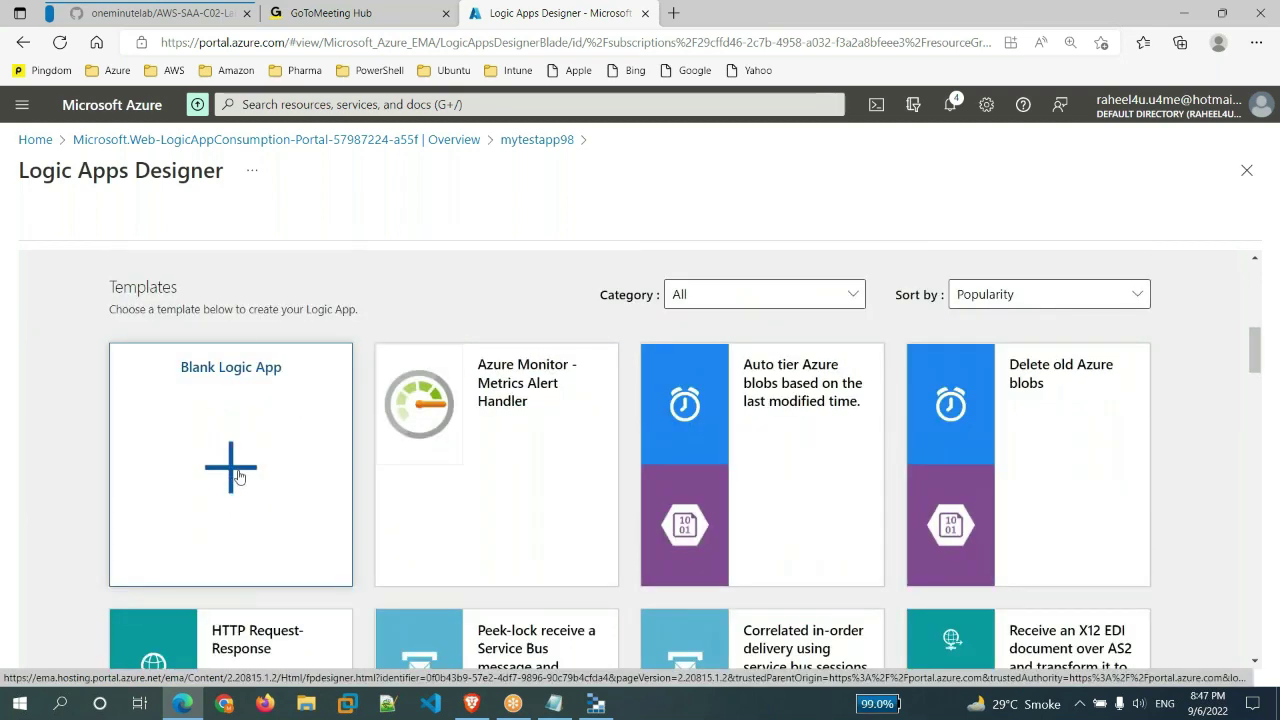
scroll(239, 477, down, 10)
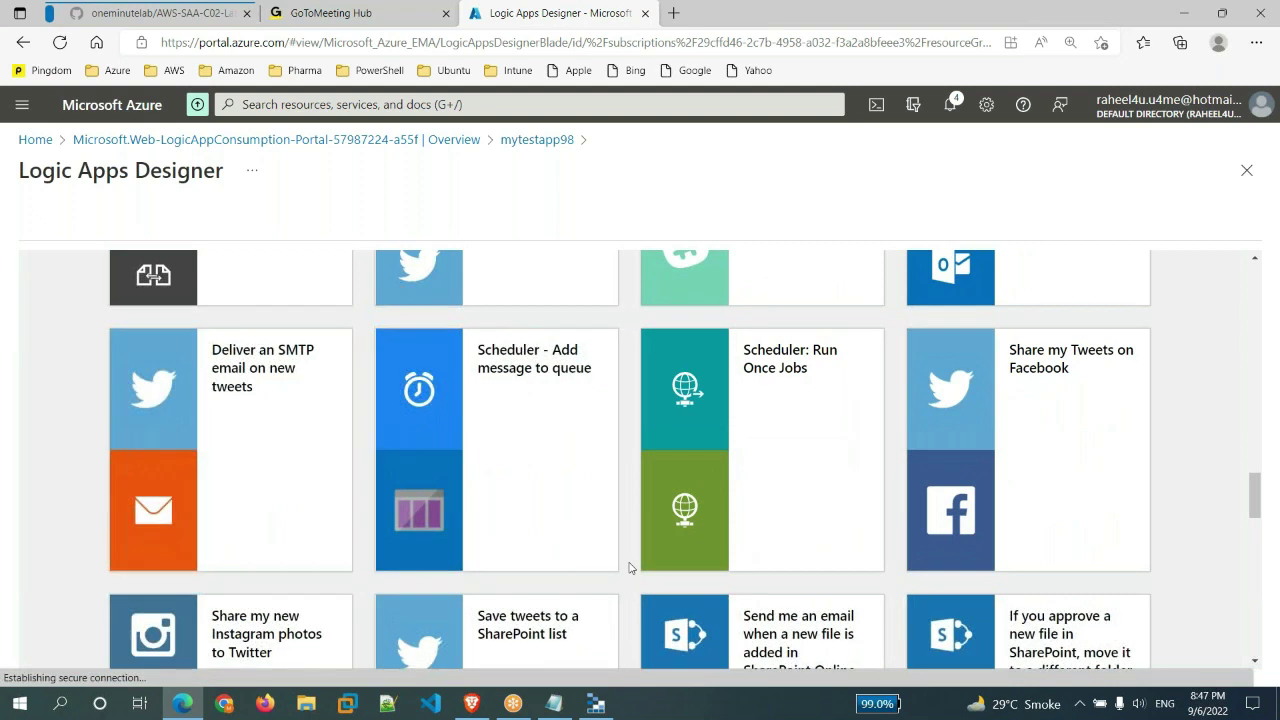
scroll(630, 563, down, 6)
scroll(630, 563, down, 5)
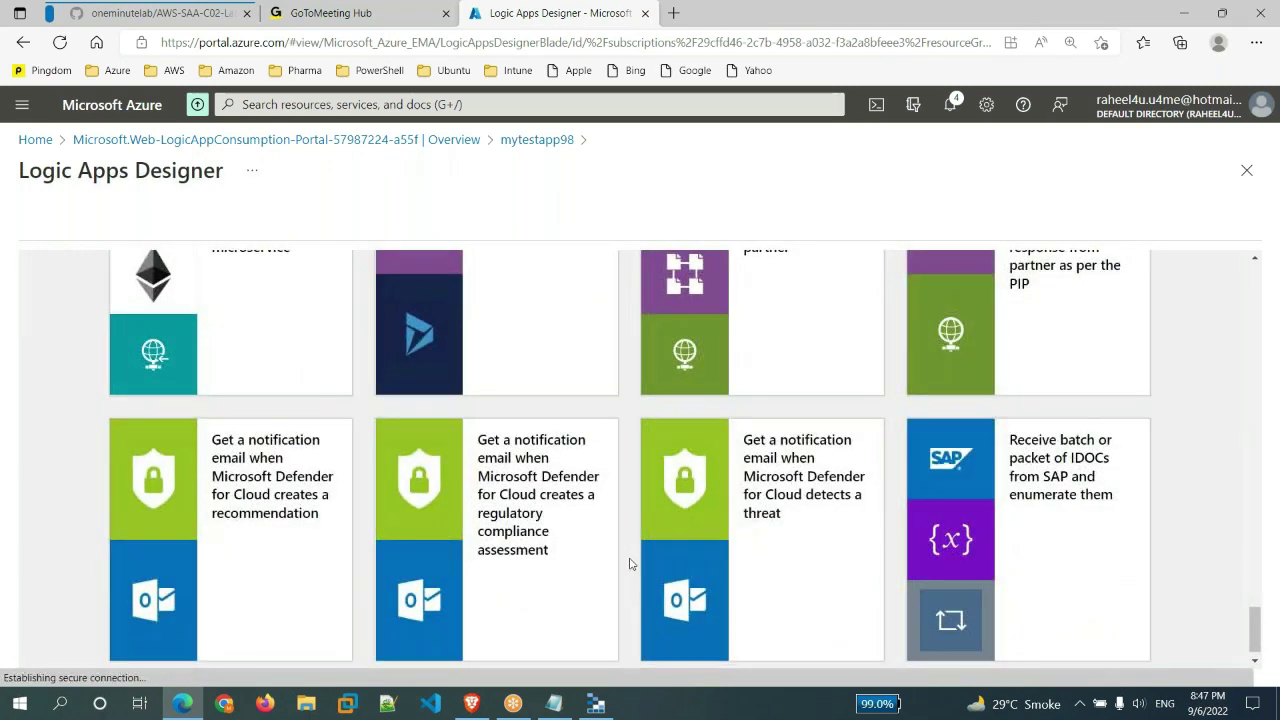
scroll(630, 563, up, 15)
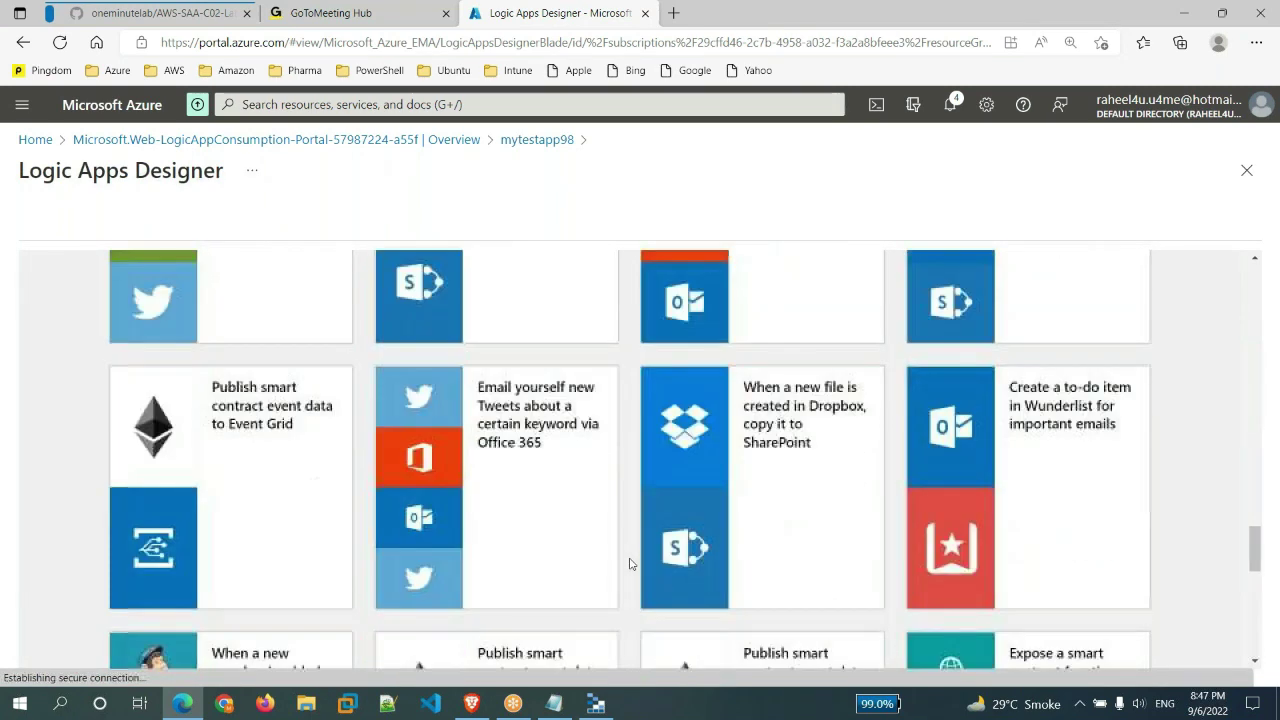
scroll(630, 563, up, 4)
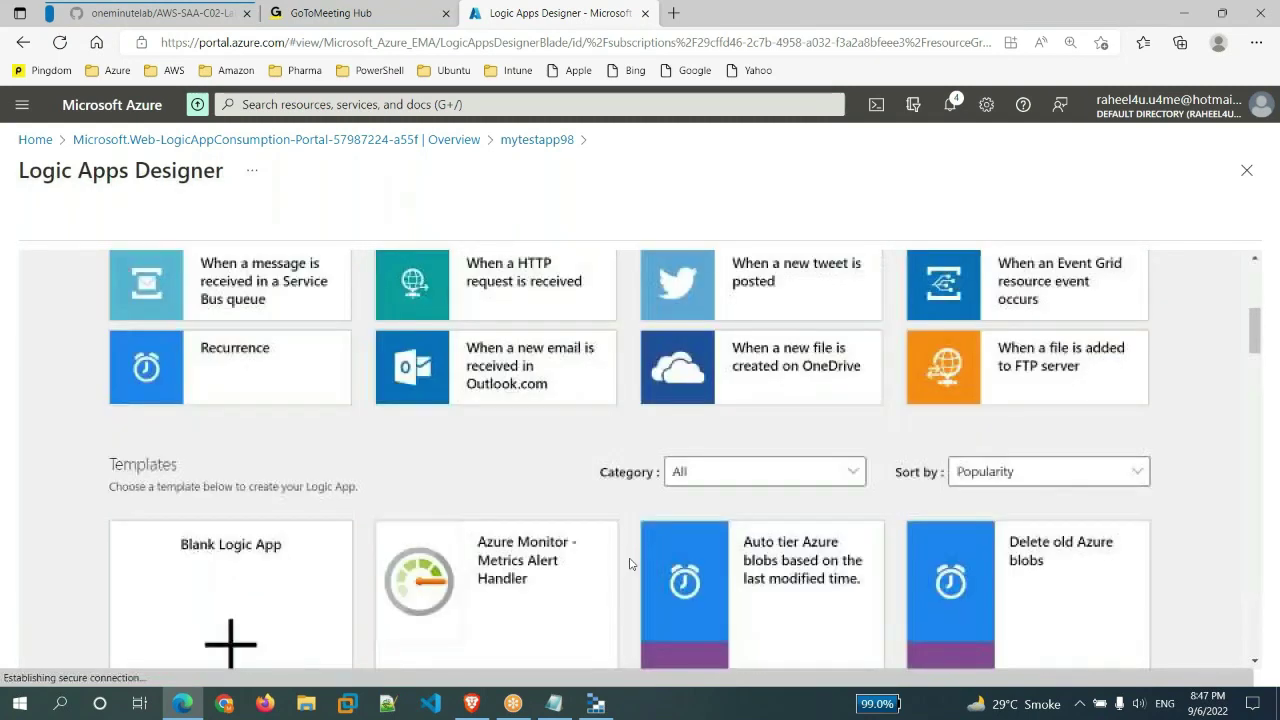
scroll(201, 598, down, 1)
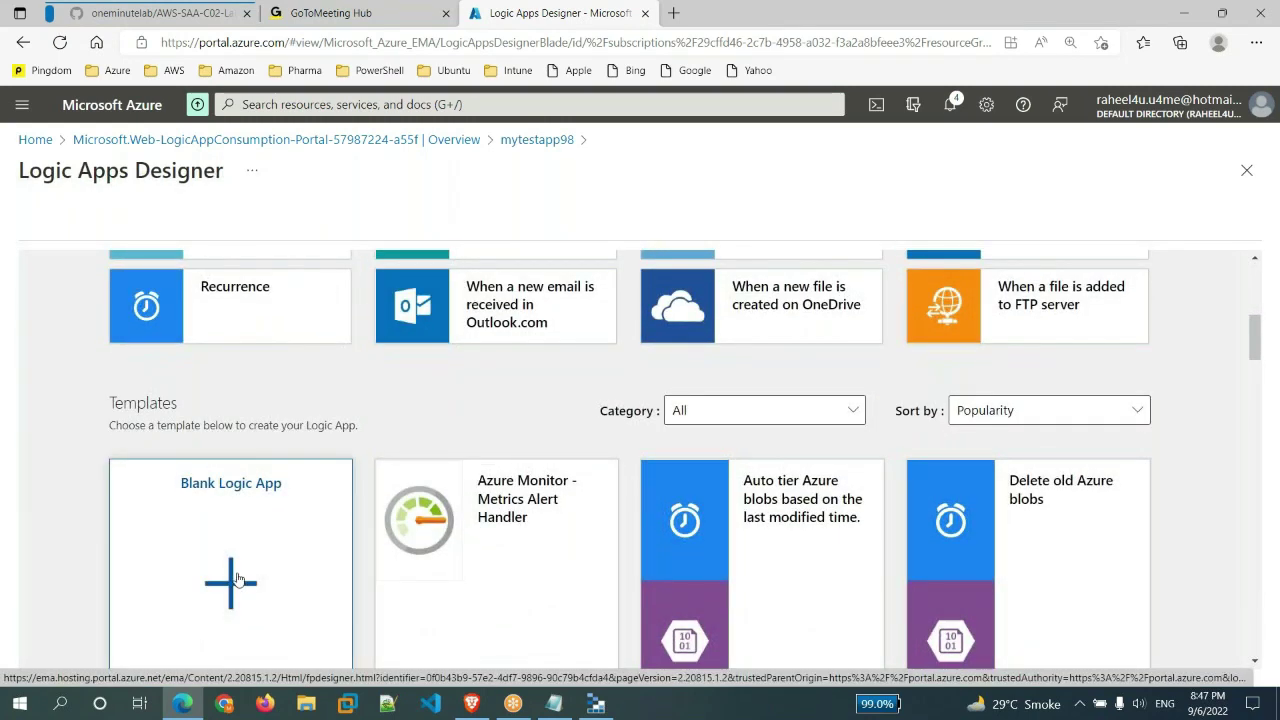
- Start a Blank Logic App and expand the full connector list under All
click(238, 580)
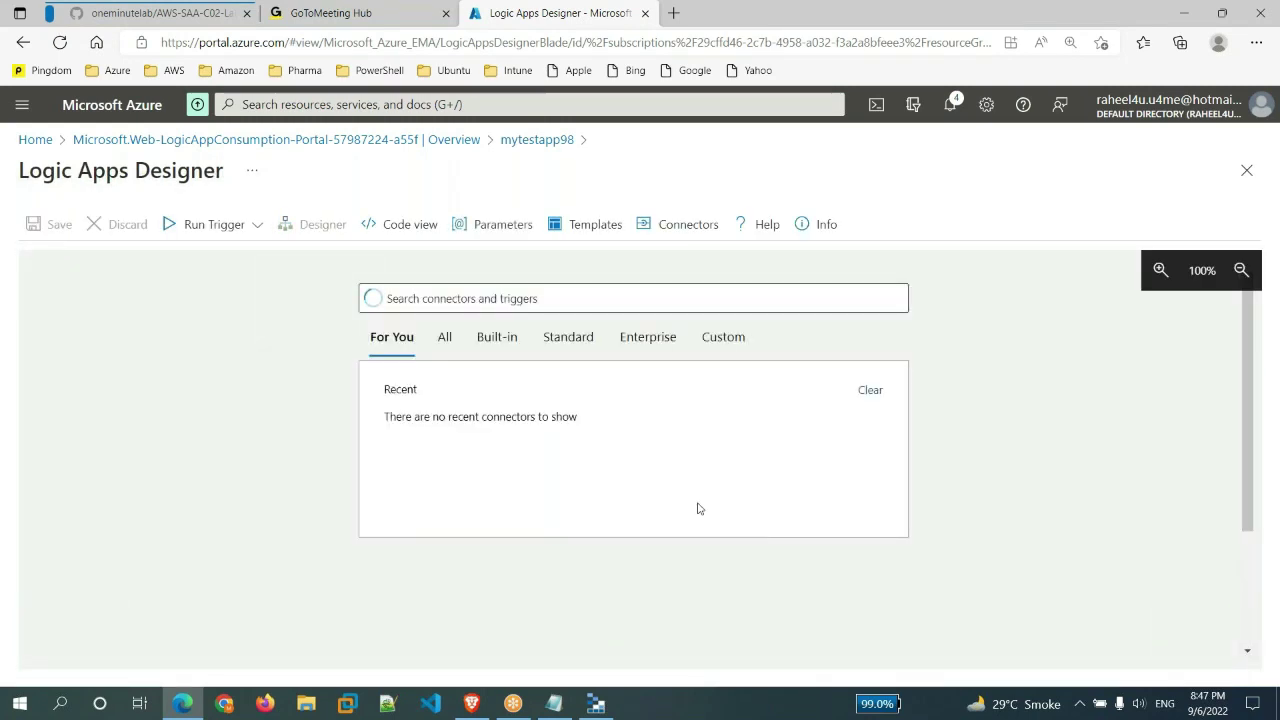
click(444, 338)
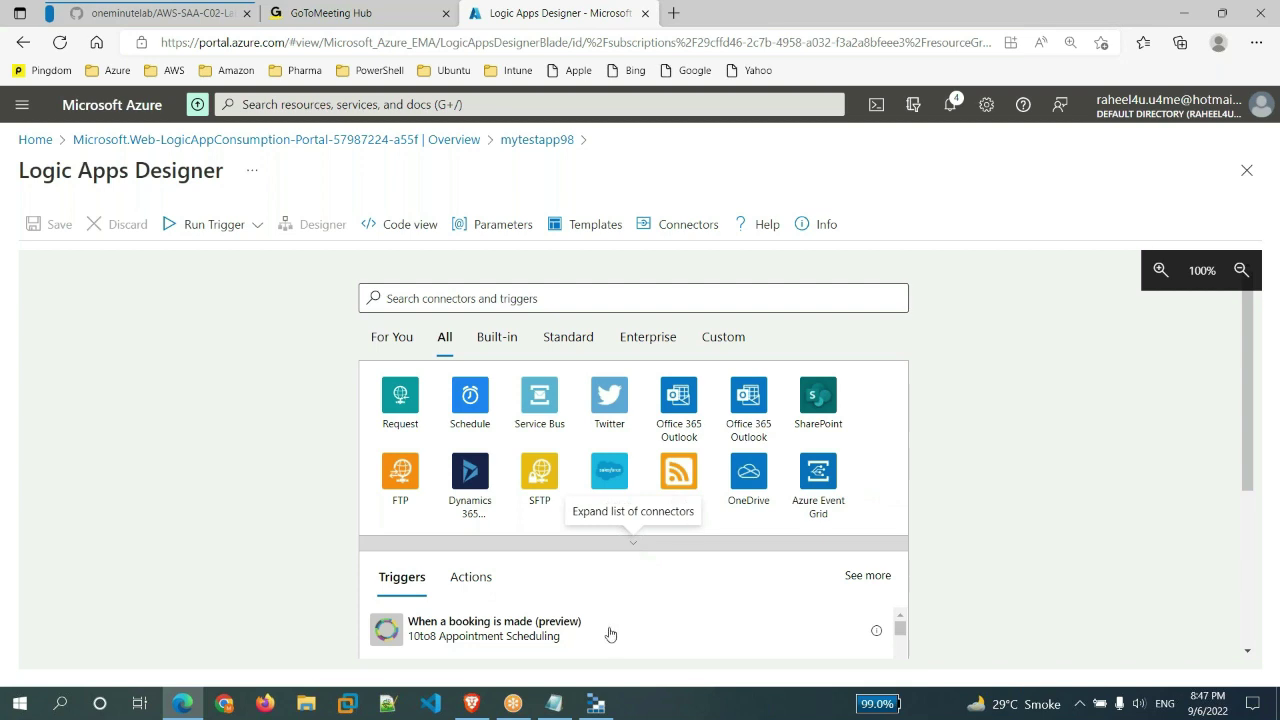
click(633, 548)
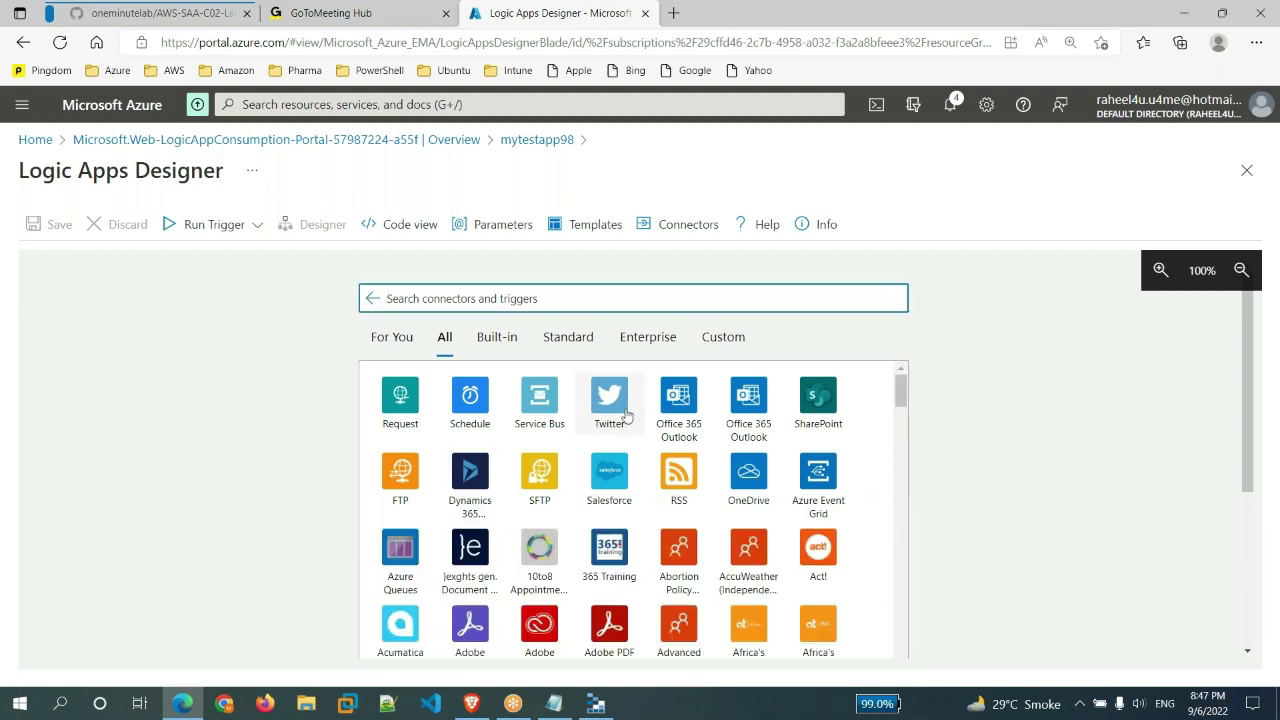
- Scroll through the connectors, return to For You, then switch to Storage Explorer
scroll(628, 410, down, 1)
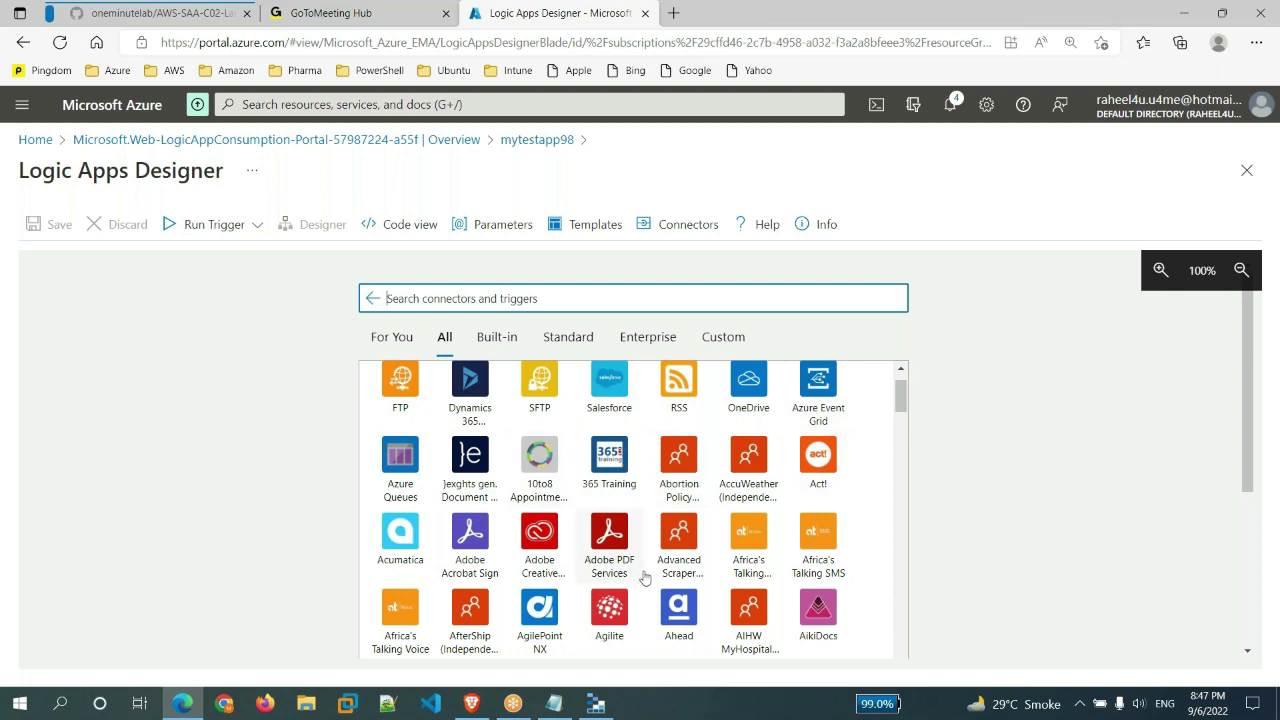
scroll(645, 578, down, 3)
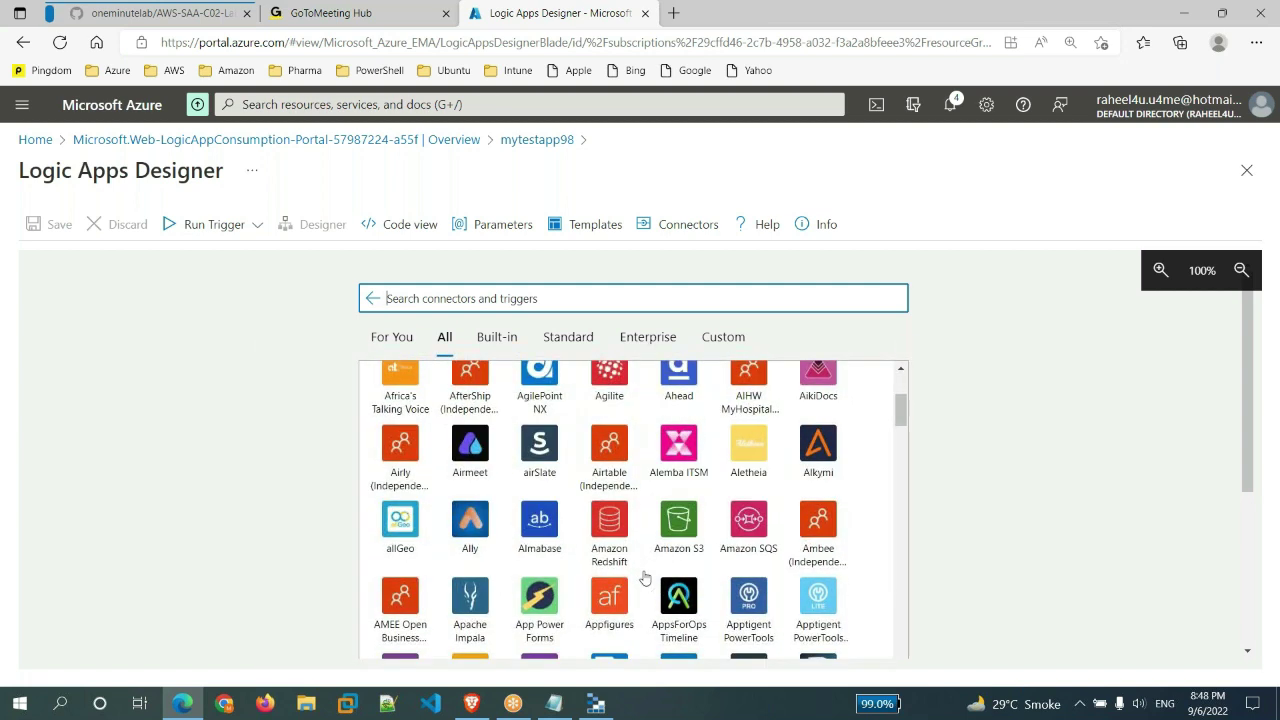
scroll(645, 578, down, 3)
scroll(645, 578, down, 3)
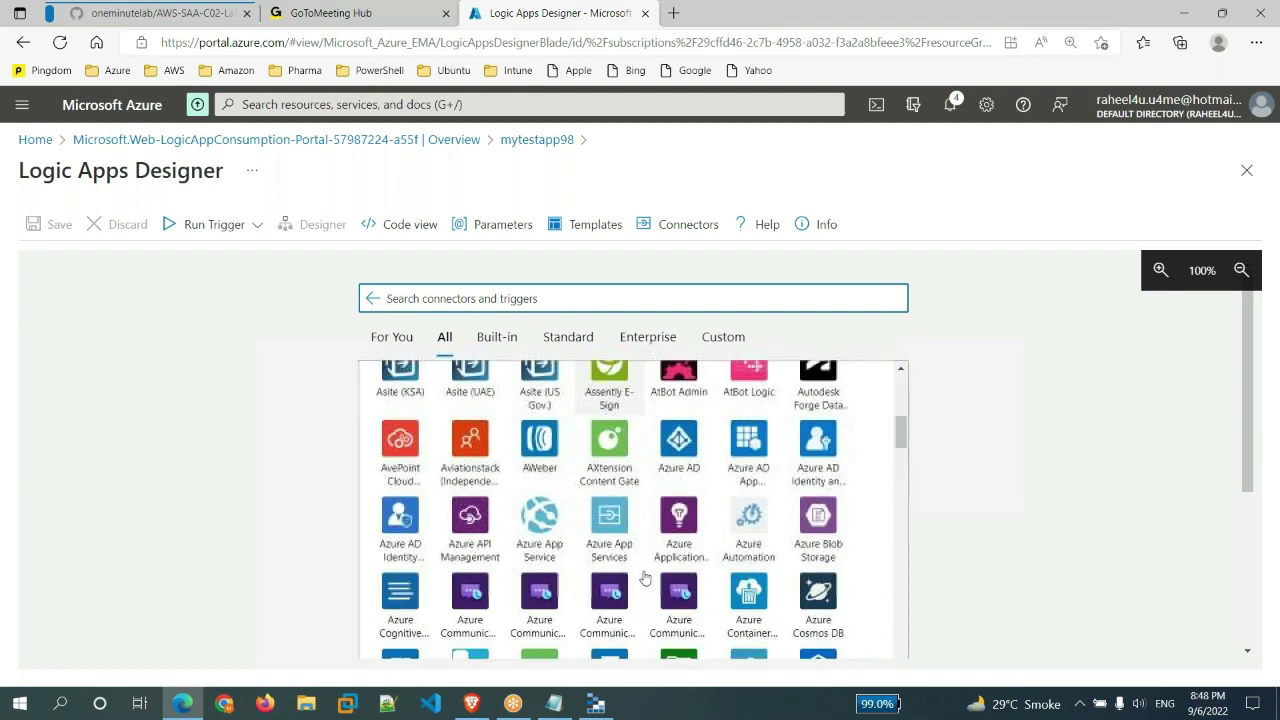
scroll(645, 578, down, 5)
scroll(645, 578, down, 5)
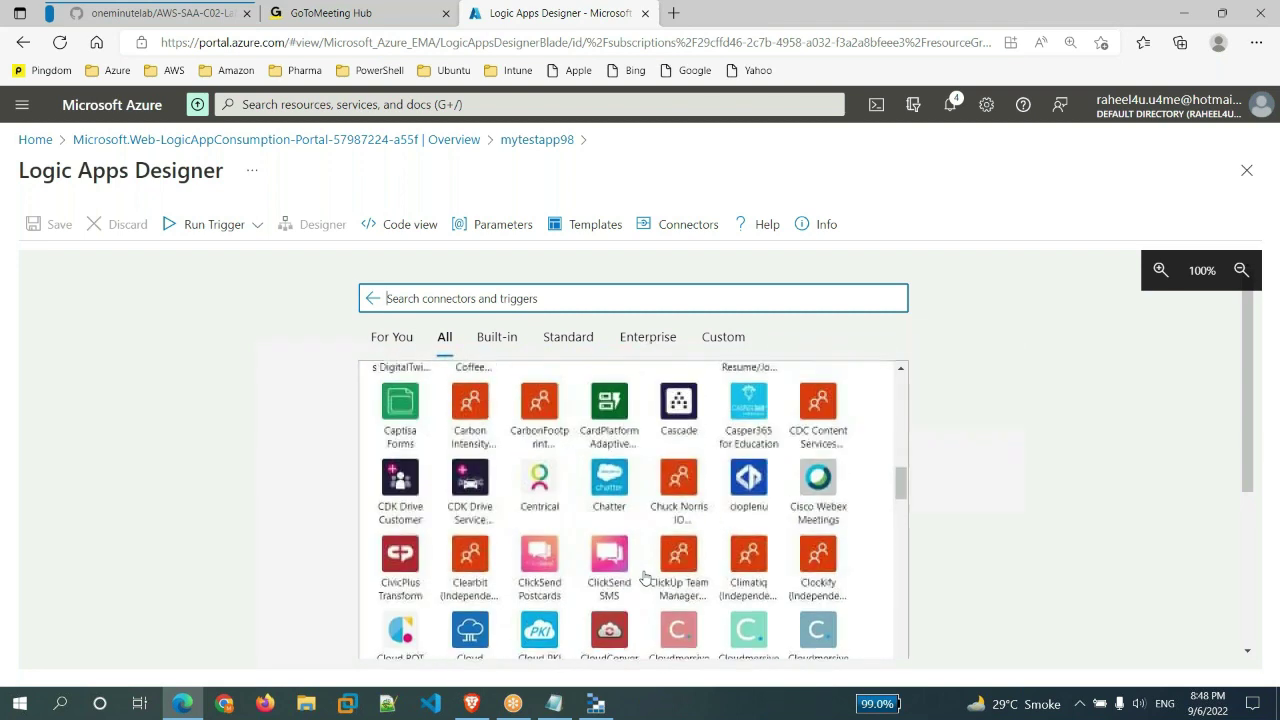
scroll(645, 578, down, 10)
scroll(633, 510, down, 3)
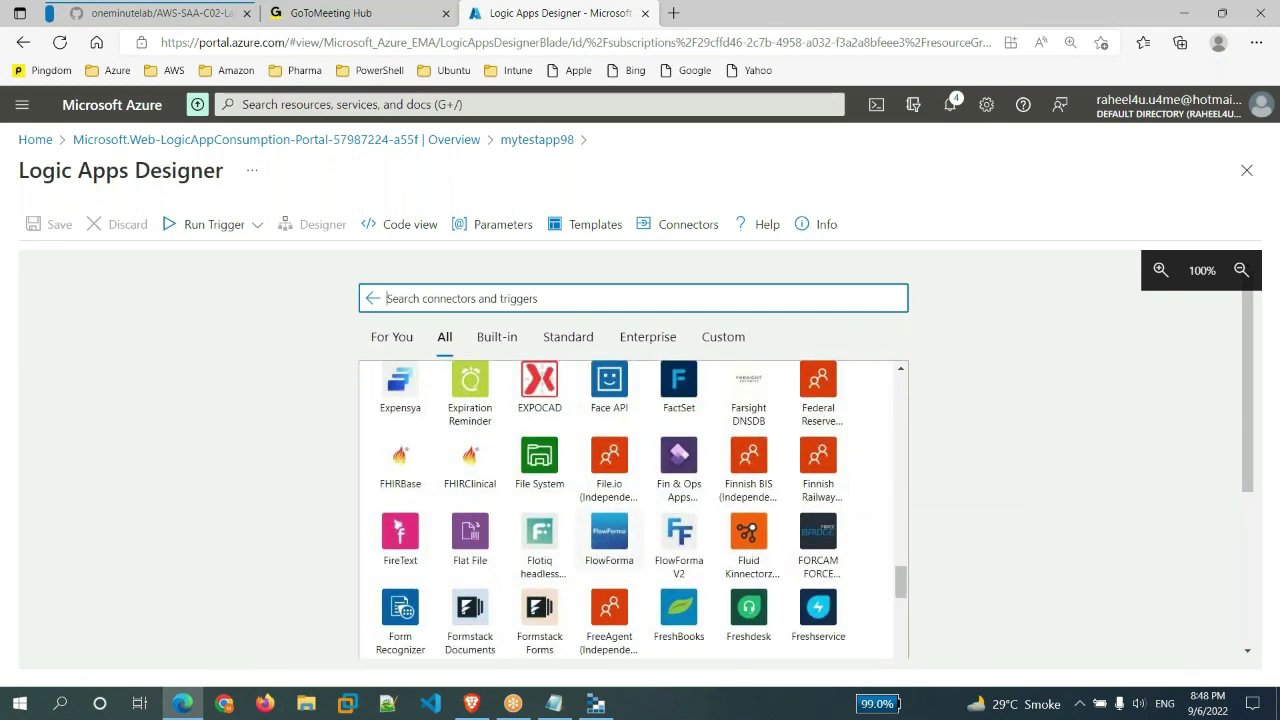
scroll(609, 580, down, 3)
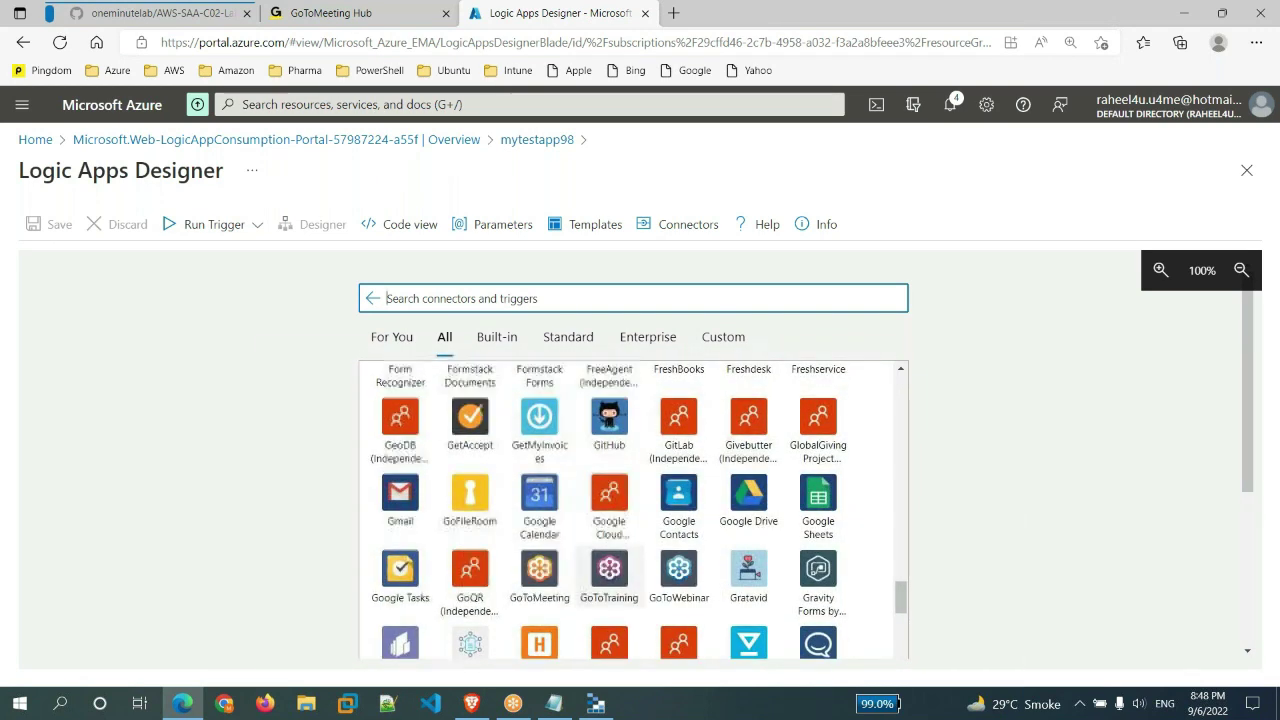
scroll(609, 575, down, 6)
scroll(633, 510, up, 15)
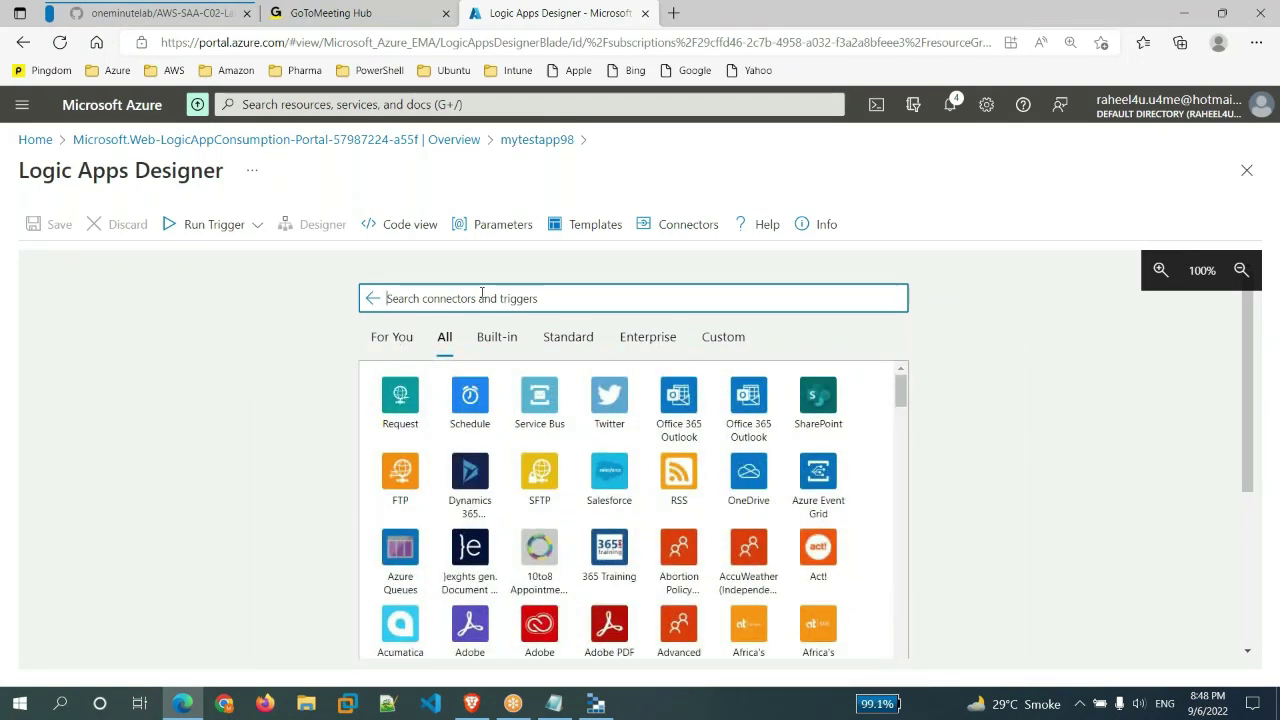
click(392, 340)
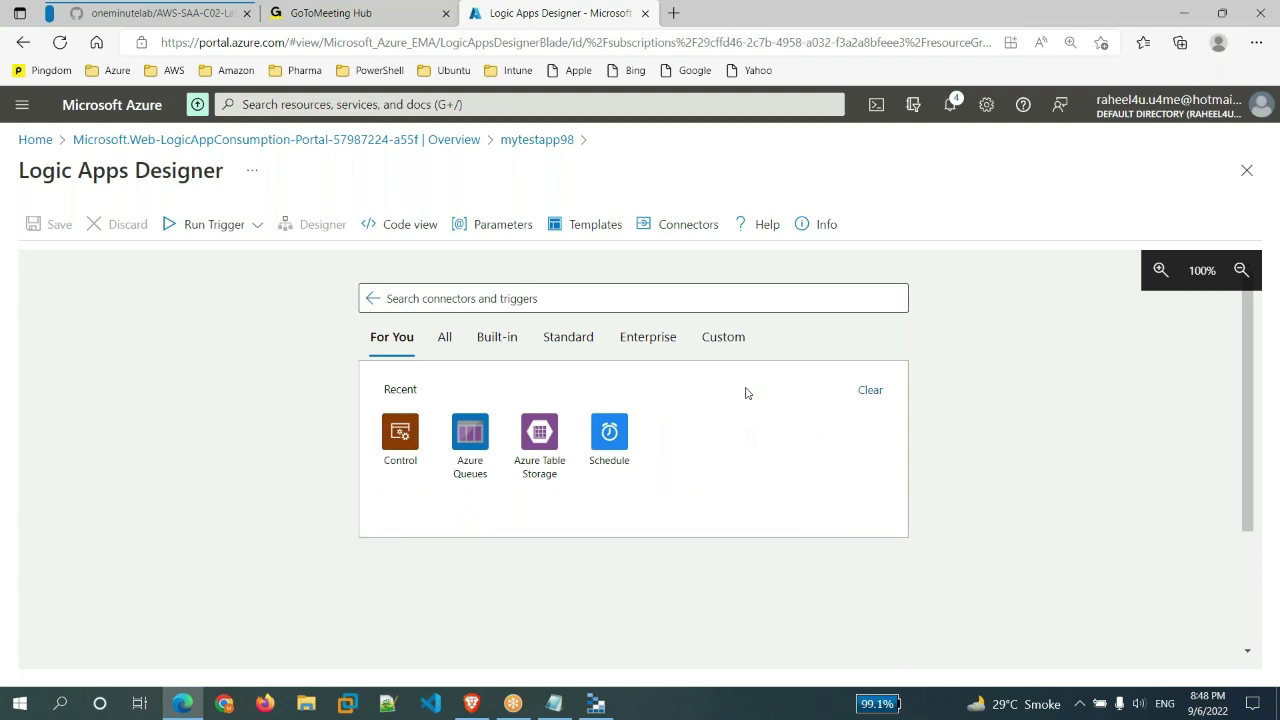
click(596, 703)
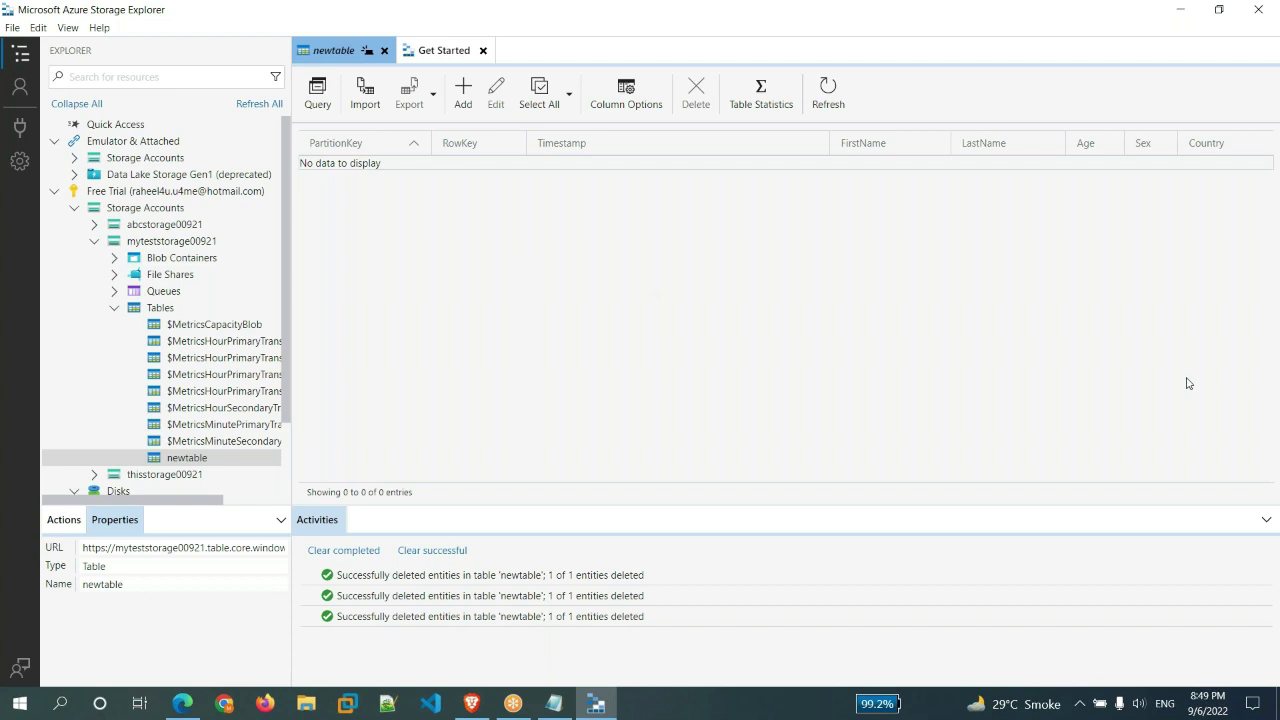
click(192, 709)
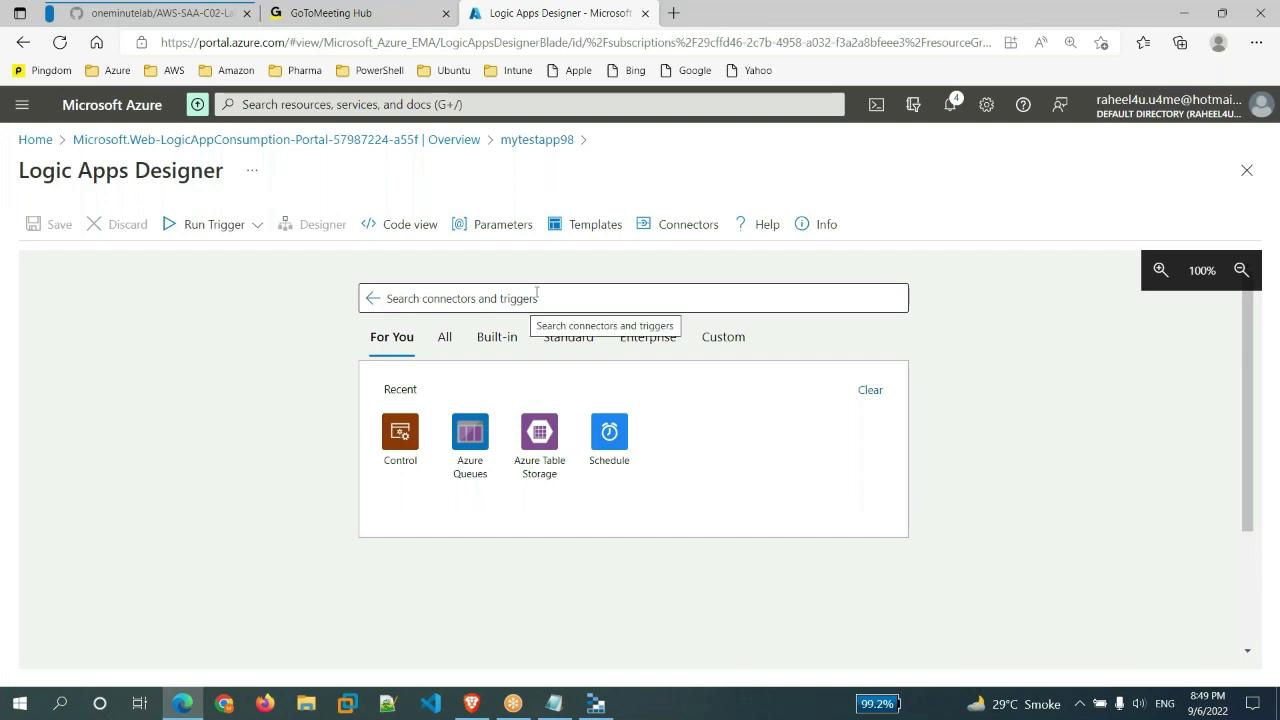
click(536, 292)
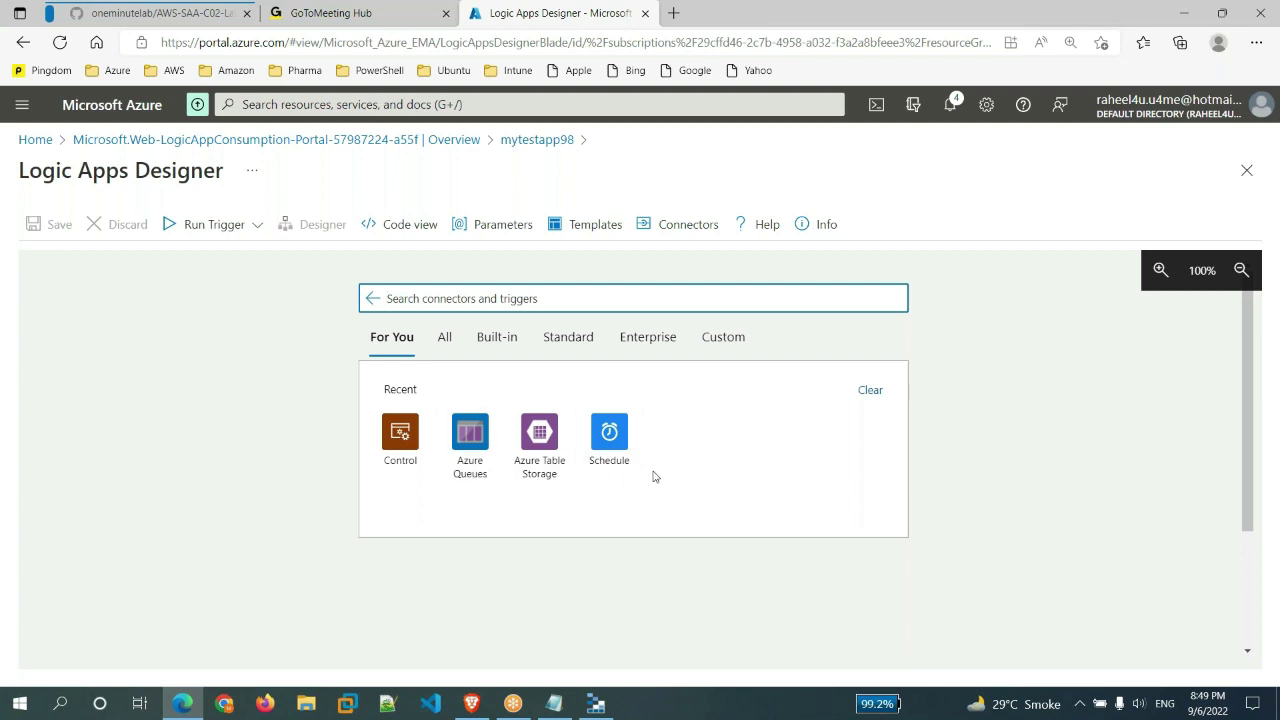
- Add the Schedule connector's Recurrence trigger, set to every 3 minutes
click(610, 440)
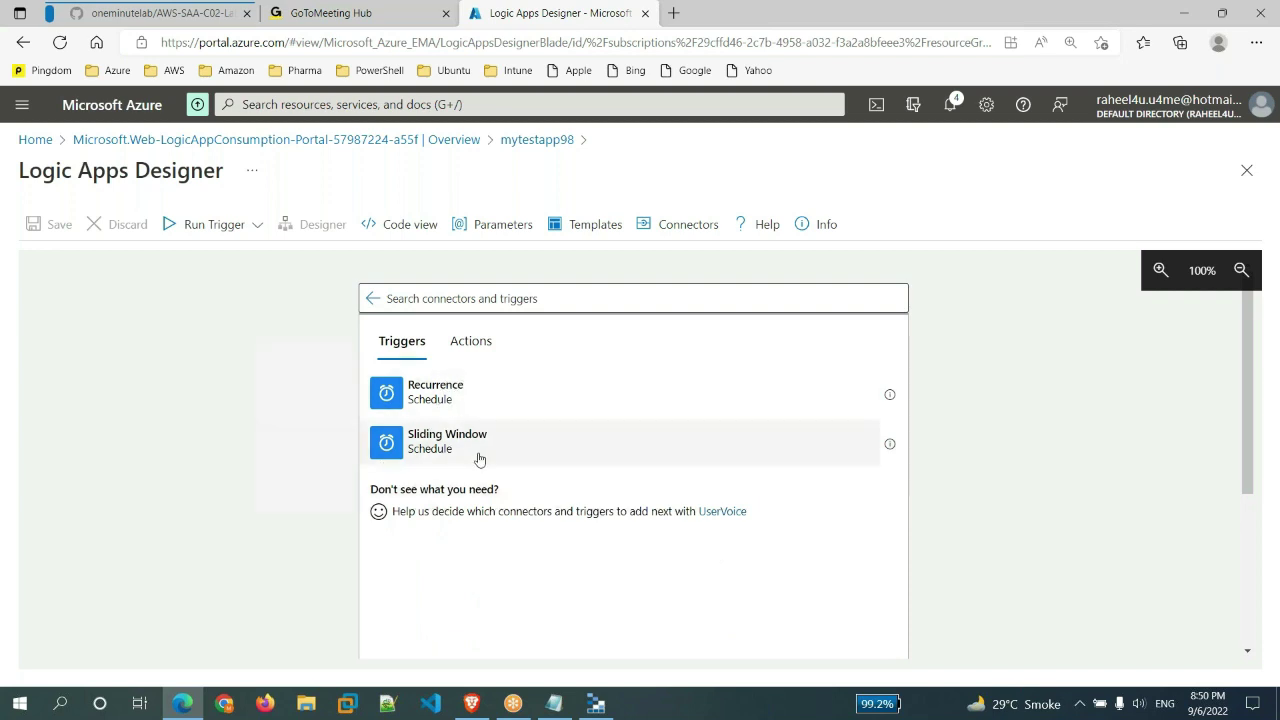
scroll(594, 571, down, 1)
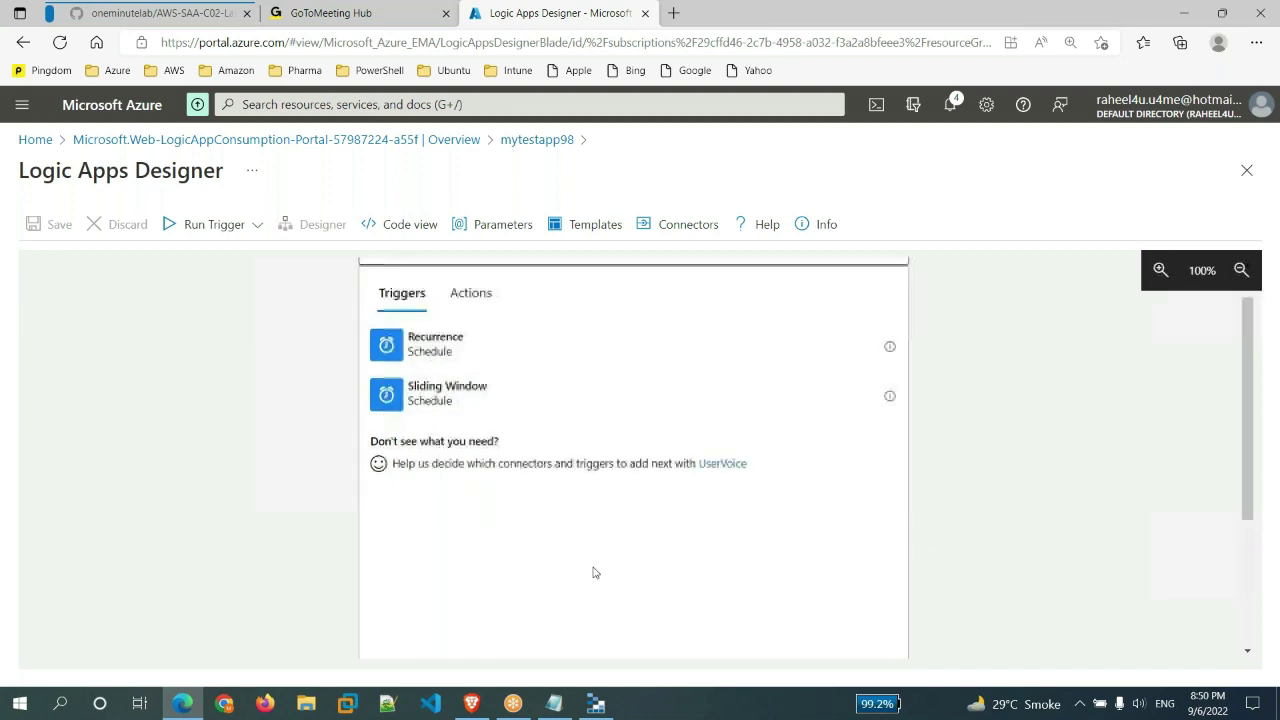
click(422, 348)
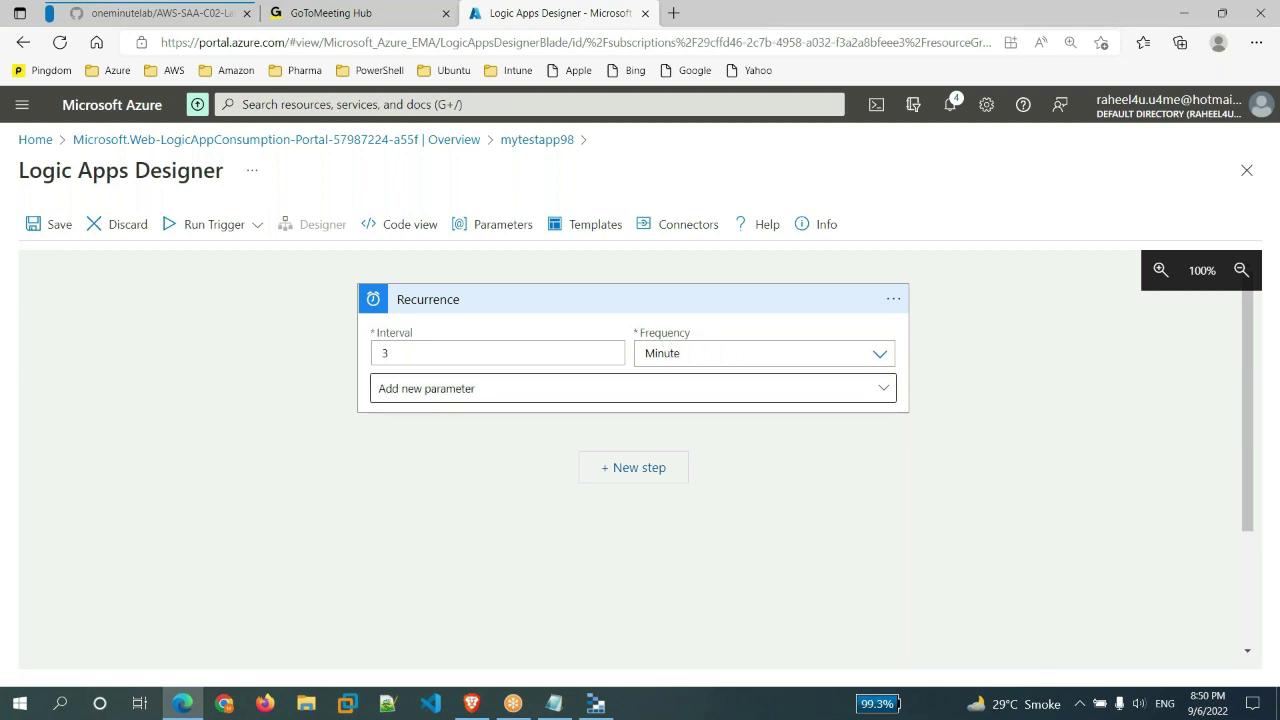
- Change the Recurrence frequency from Minute to Second, keeping Interval at 3
drag(393, 352, 370, 357)
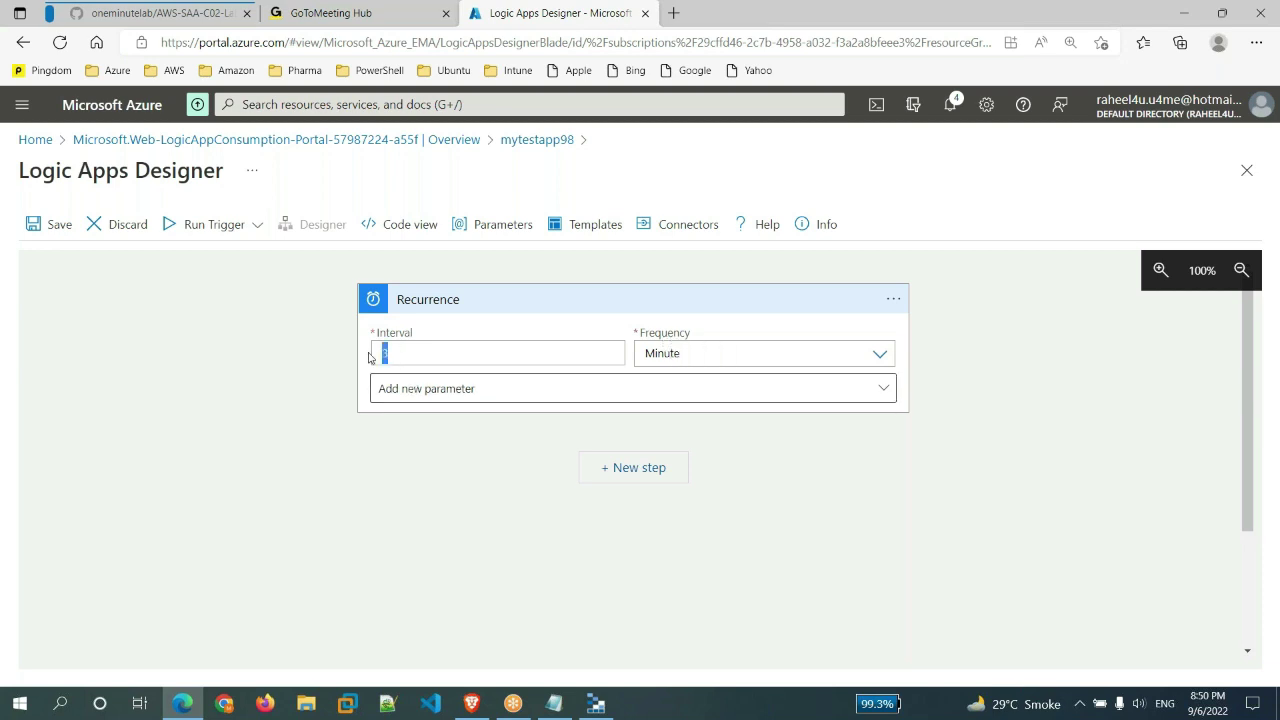
click(879, 356)
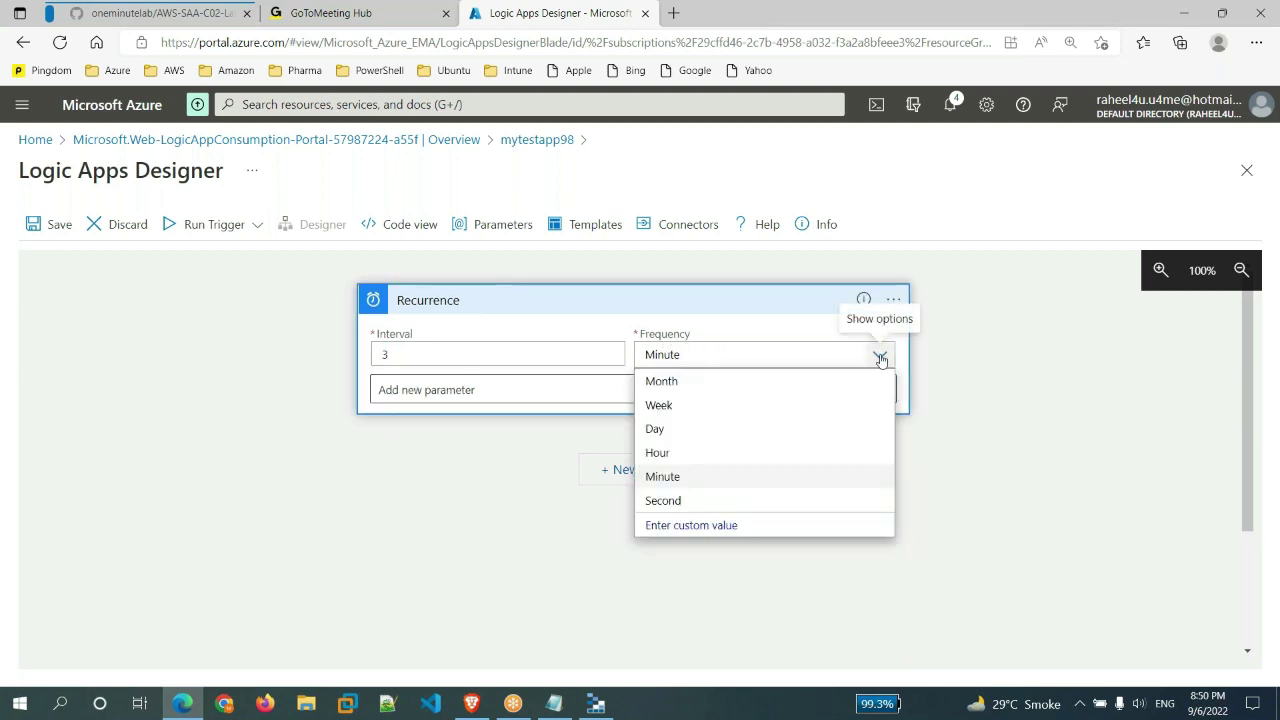
click(880, 357)
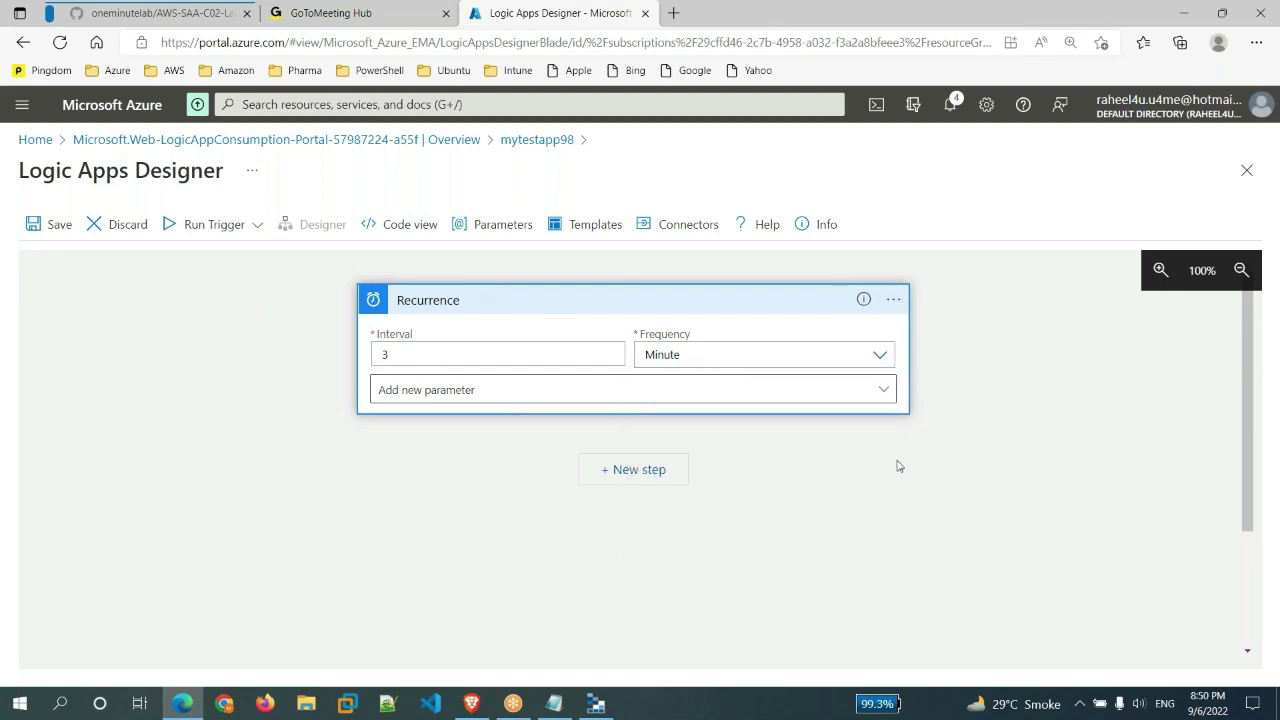
click(879, 356)
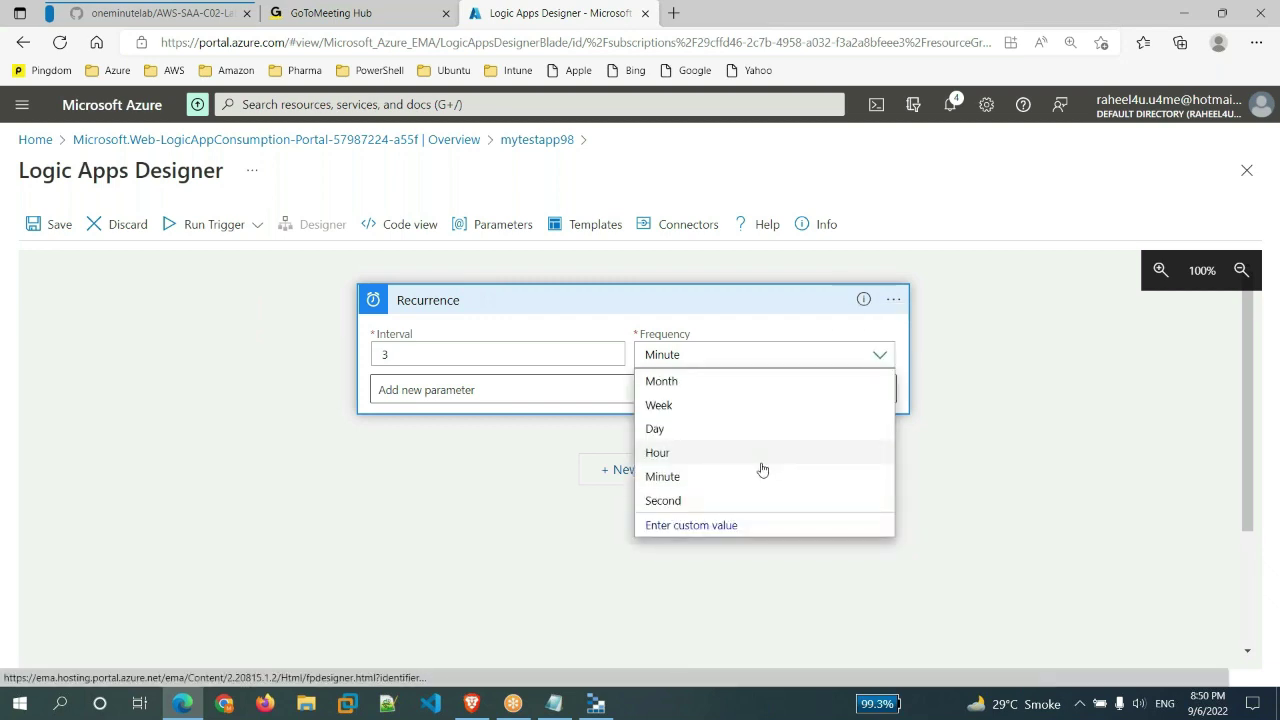
click(663, 500)
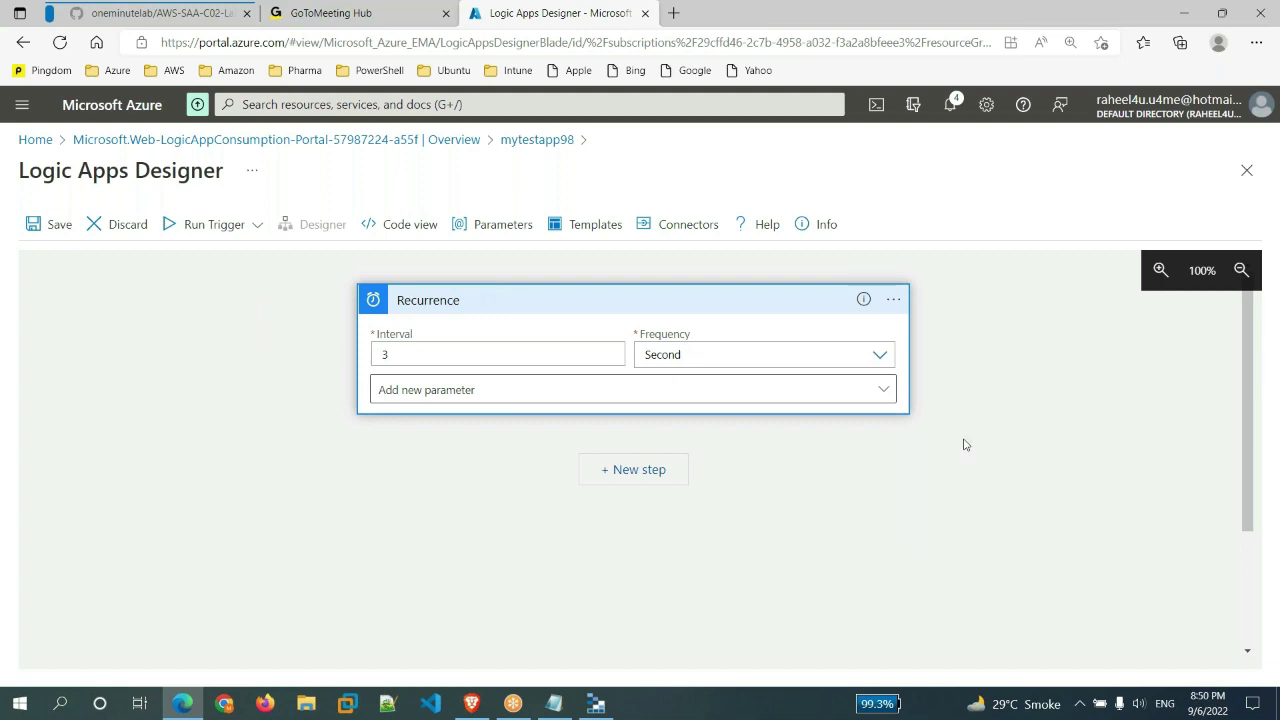
double_click(541, 352)
click(853, 537)
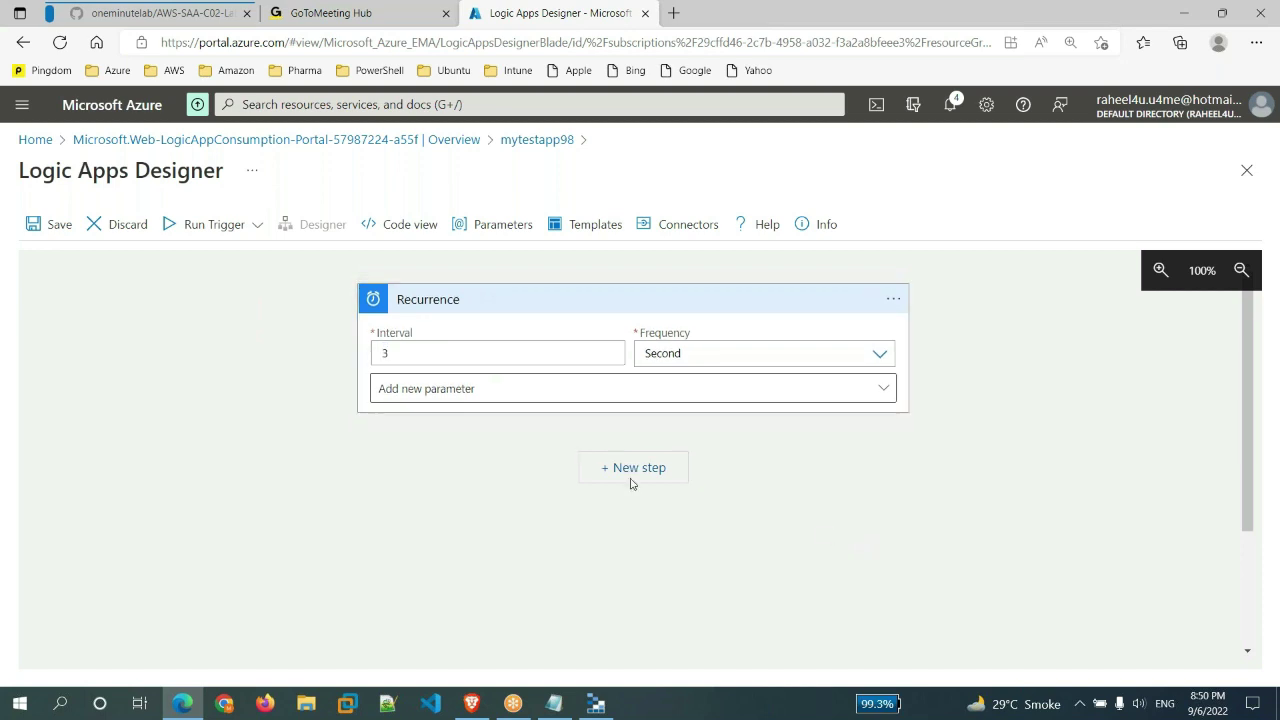
click(882, 355)
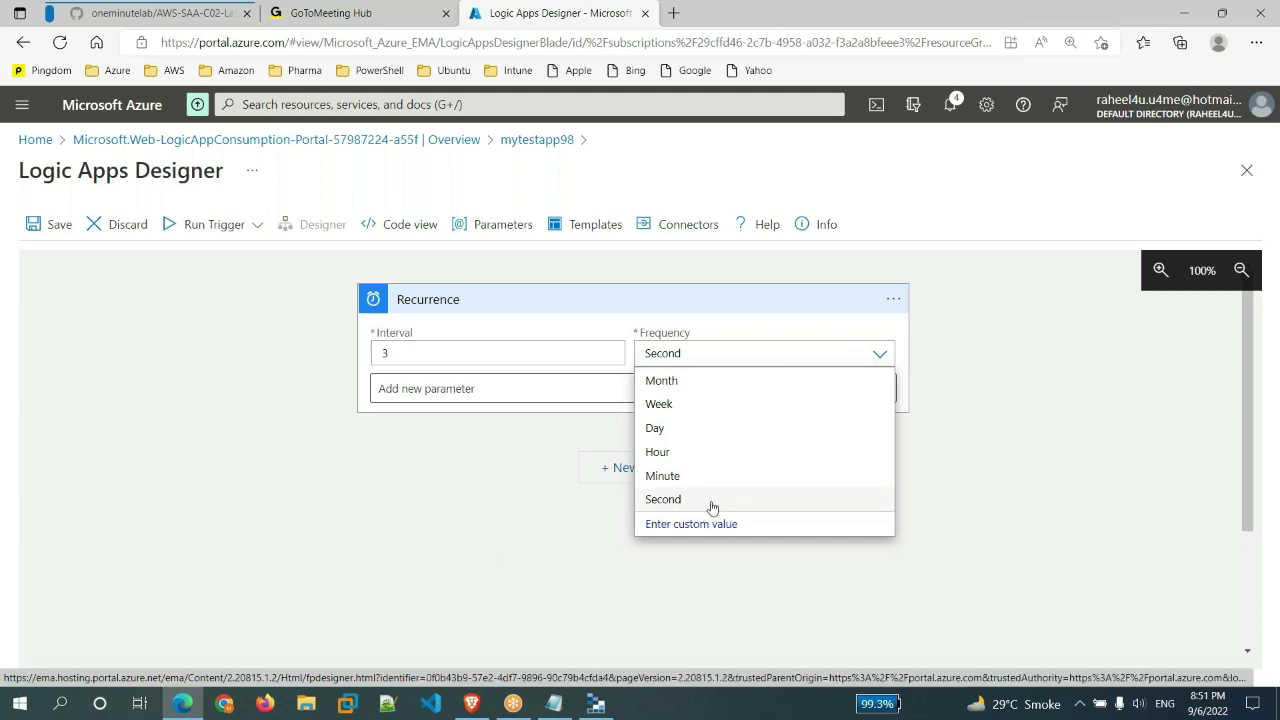
click(712, 508)
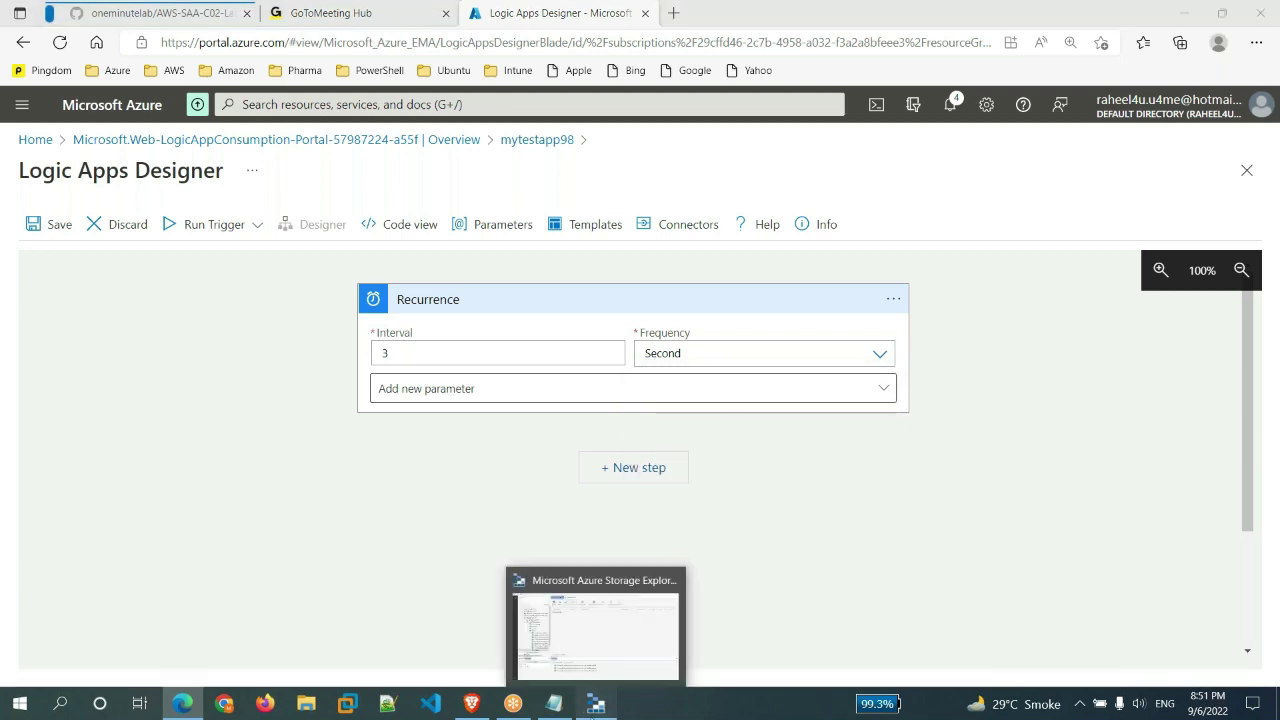
click(596, 703)
click(1181, 11)
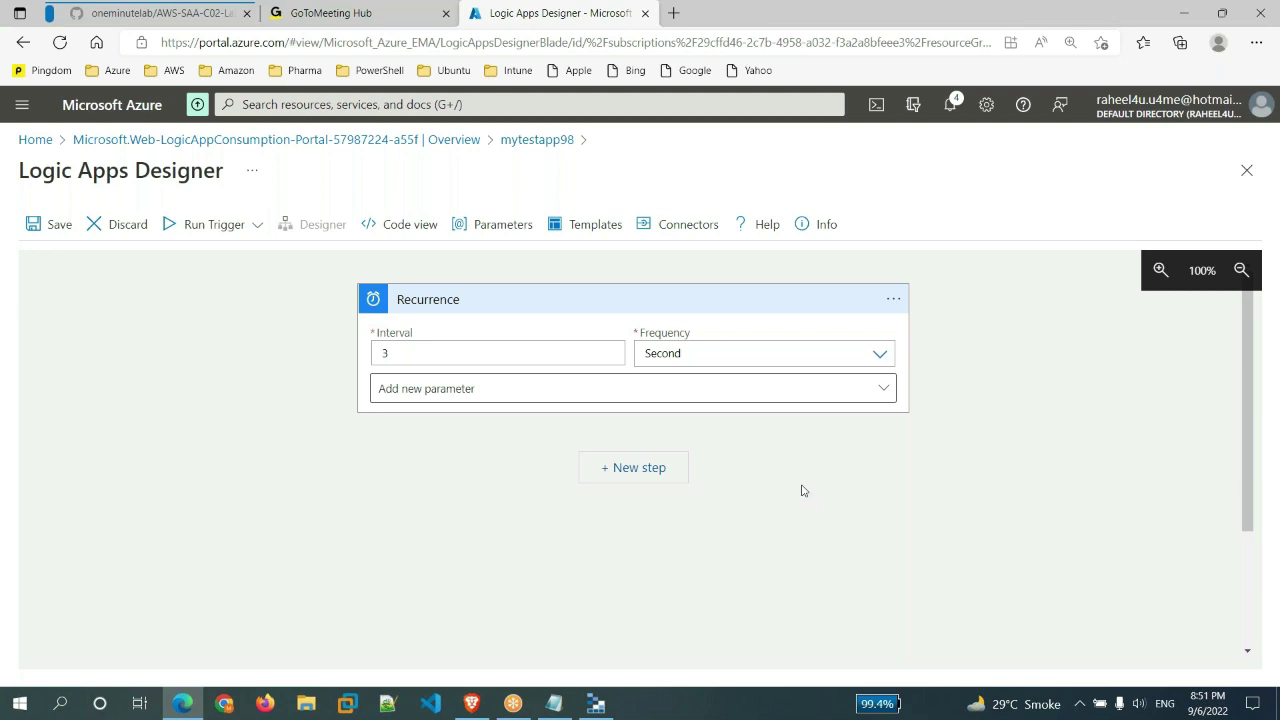
- Add a new step after Recurrence and search operations for 'azure table sto'
click(641, 472)
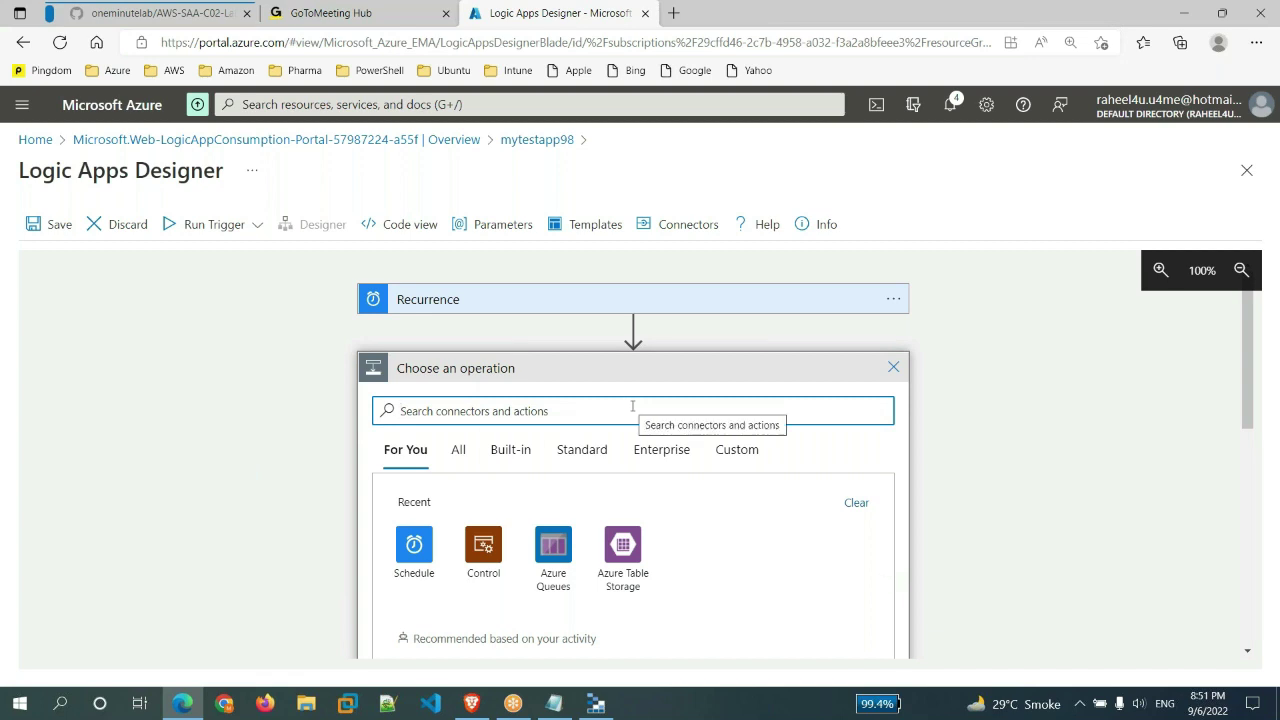
click(596, 703)
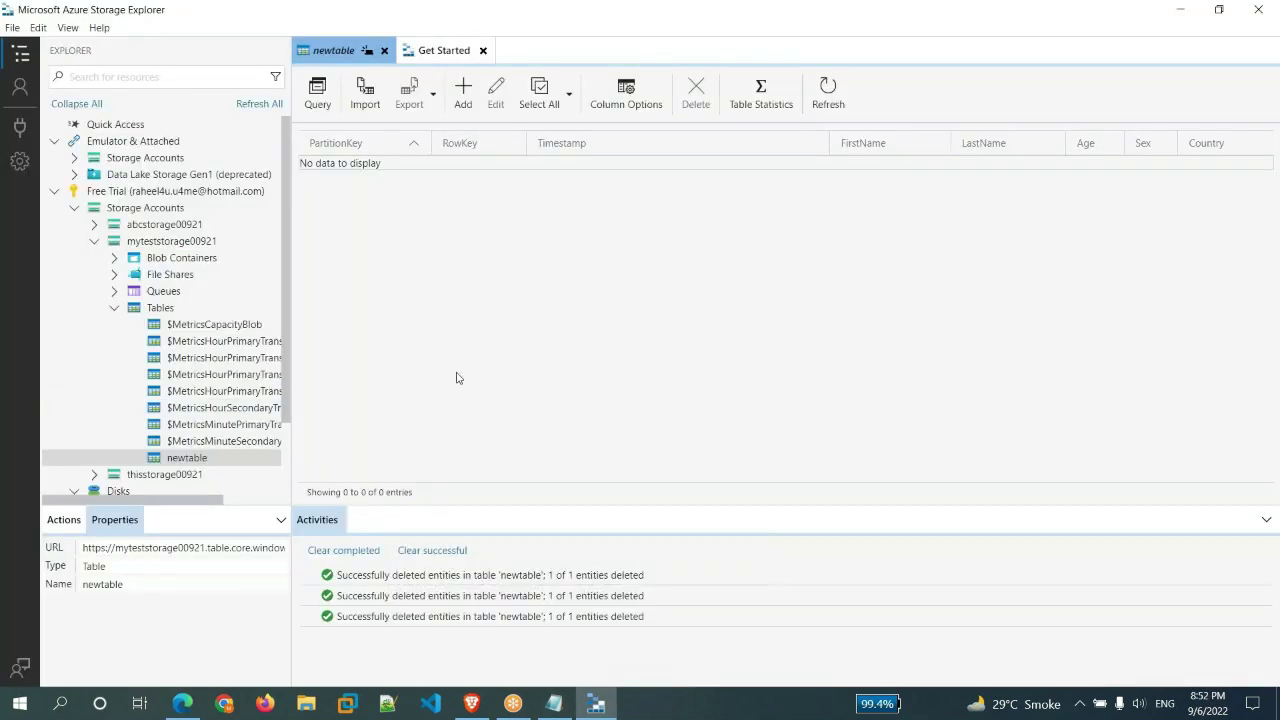
click(190, 705)
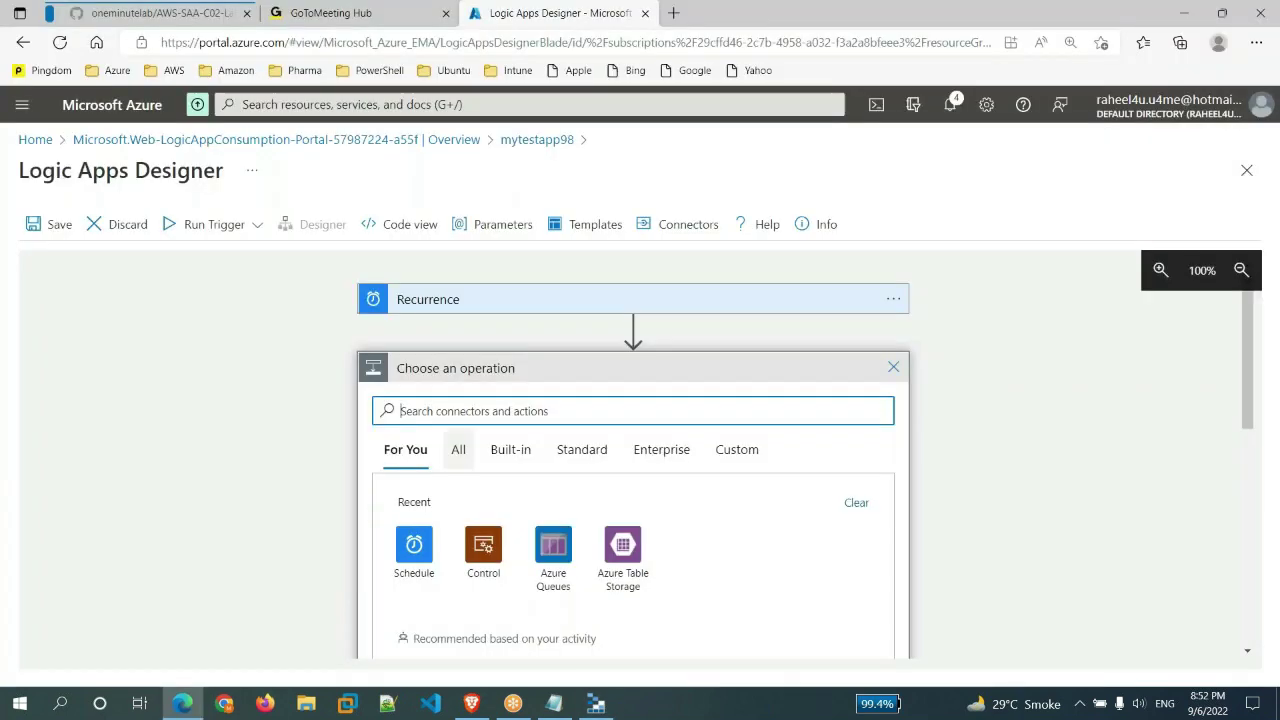
click(693, 406)
text(az)
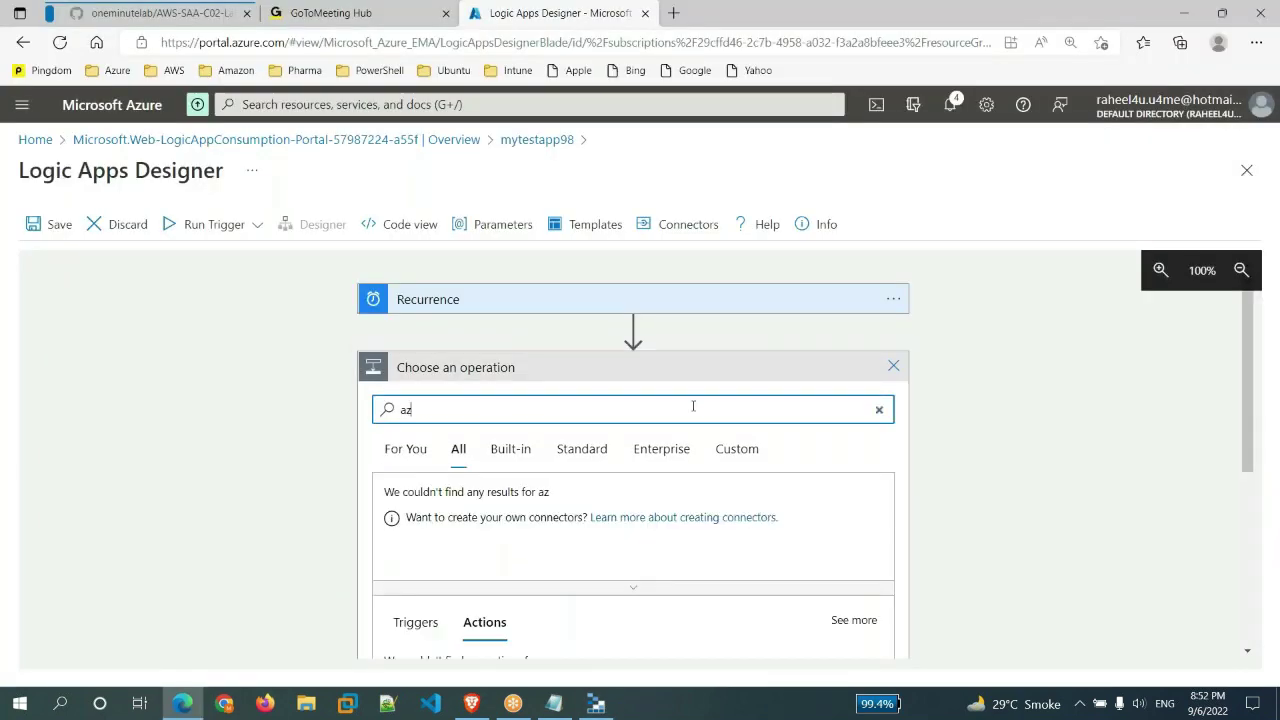
text(ure table )
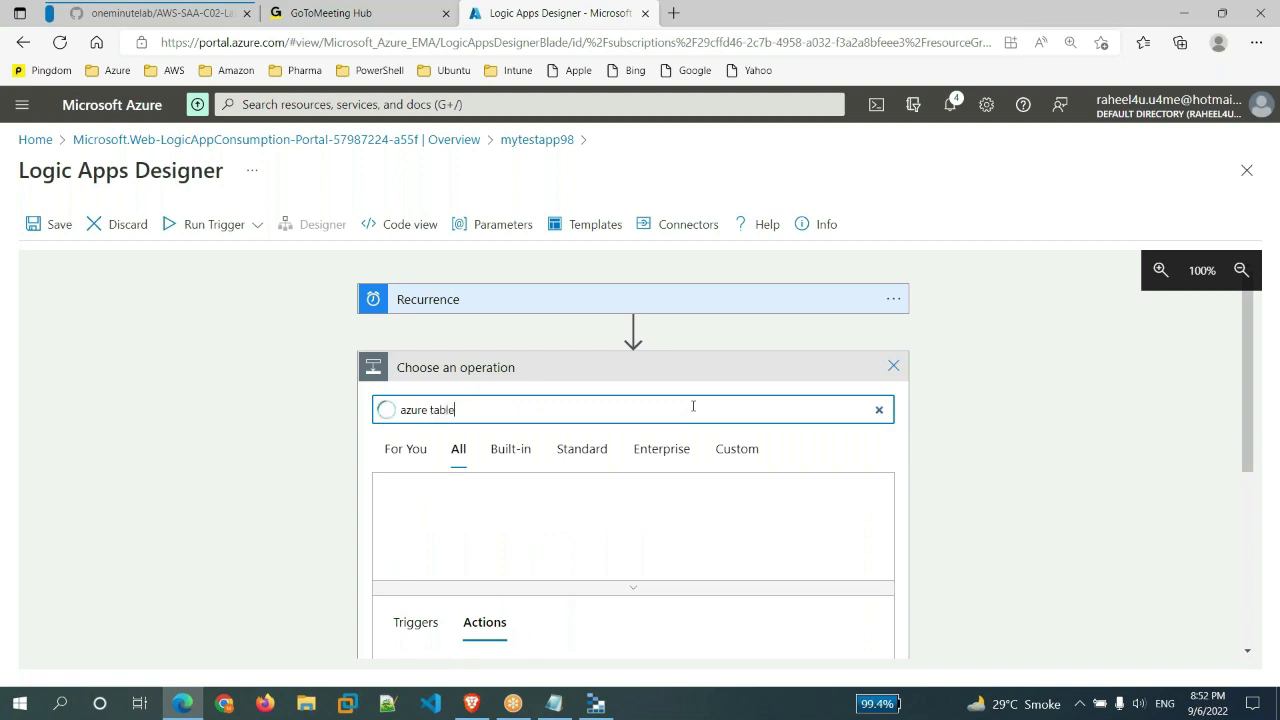
text(sto)
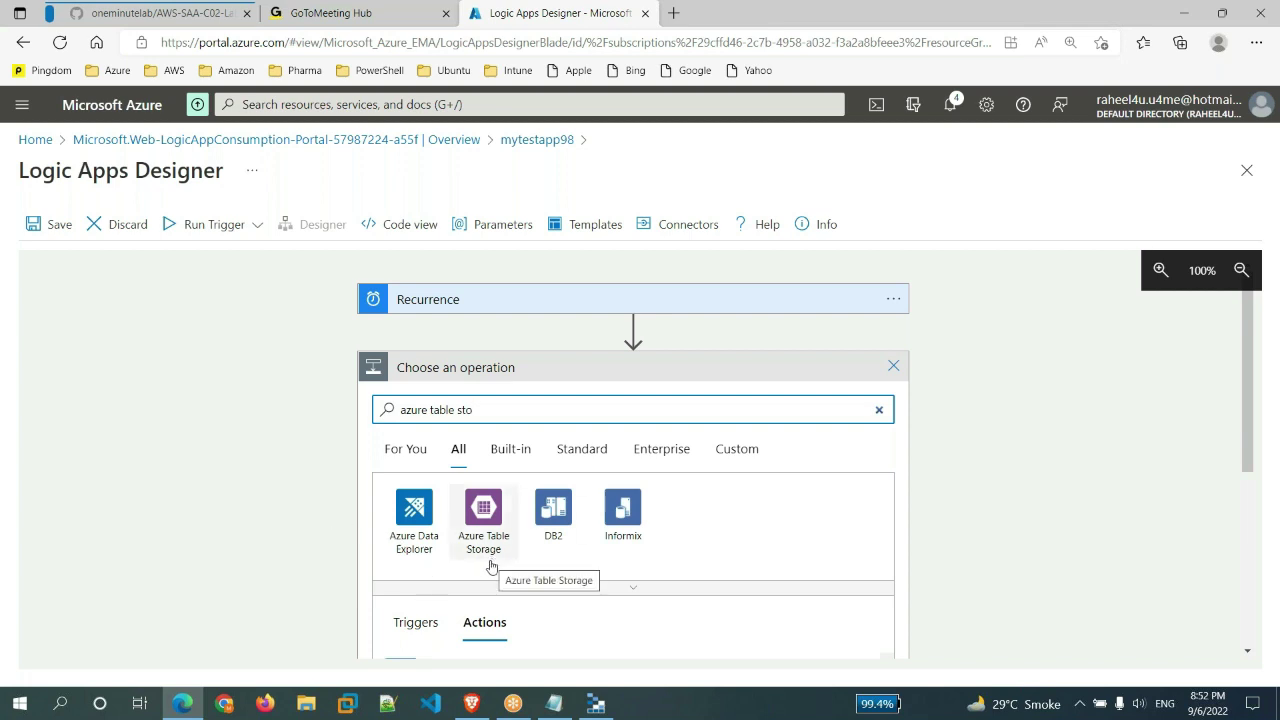
- Choose Azure Table Storage and browse its actions down to Insert Entity and Insert or Merge Entity
click(487, 528)
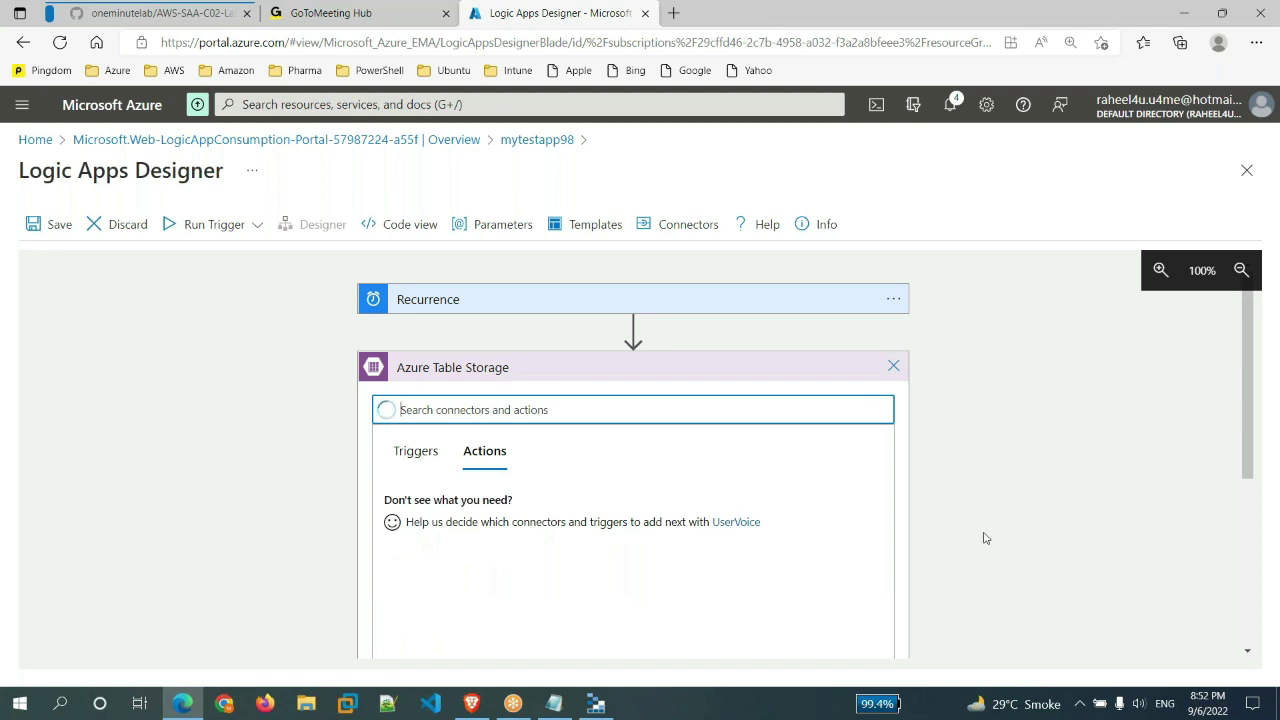
scroll(986, 538, down, 3)
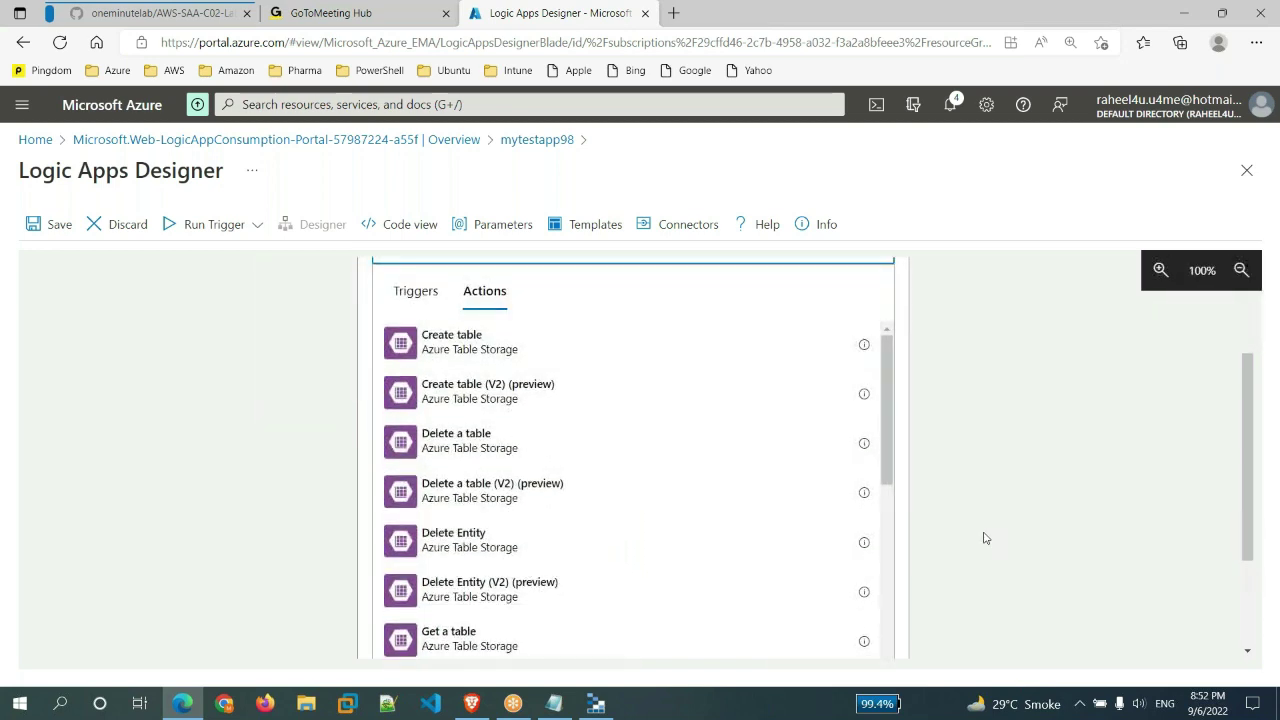
scroll(985, 538, up, 2)
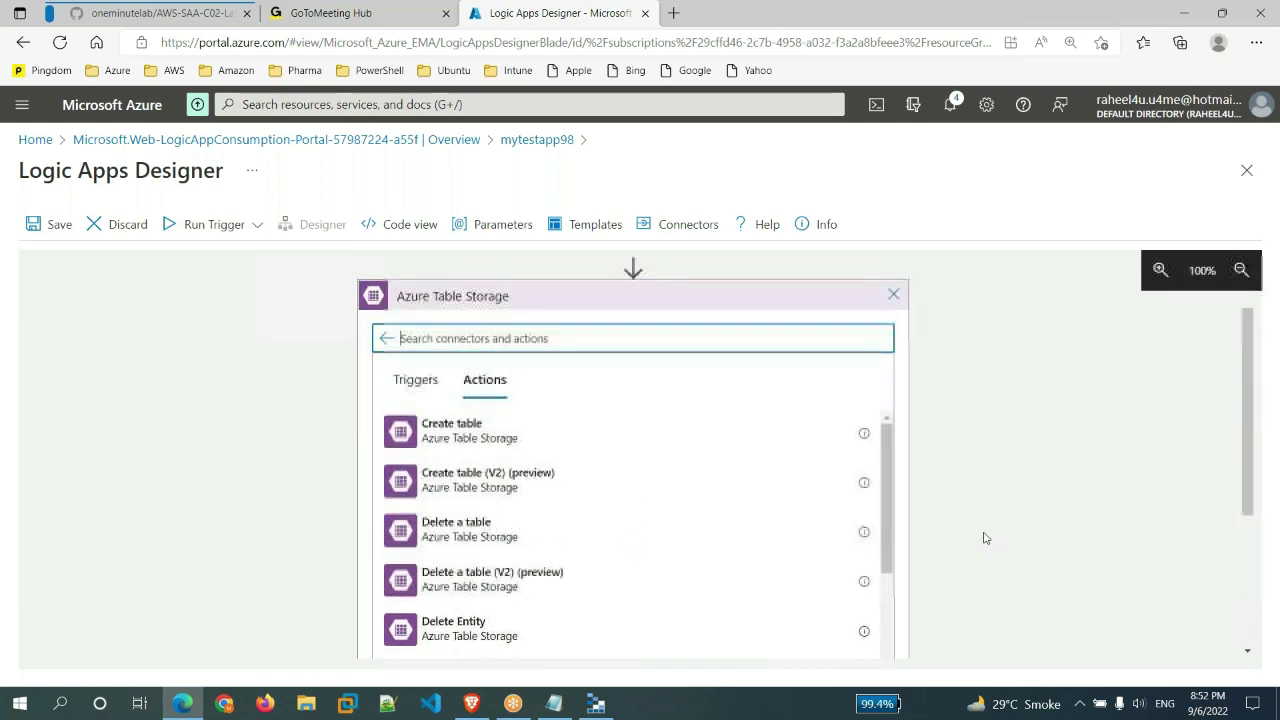
scroll(945, 544, down, 2)
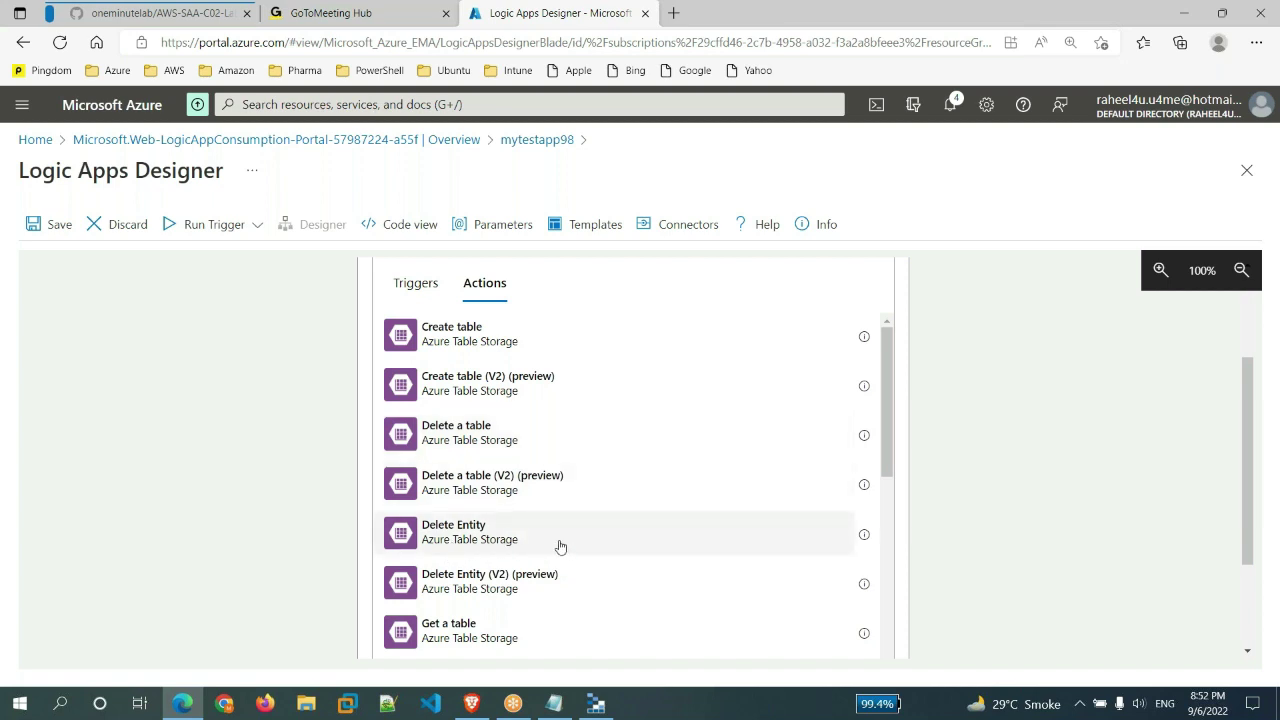
scroll(560, 545, down, 1)
scroll(560, 545, down, 2)
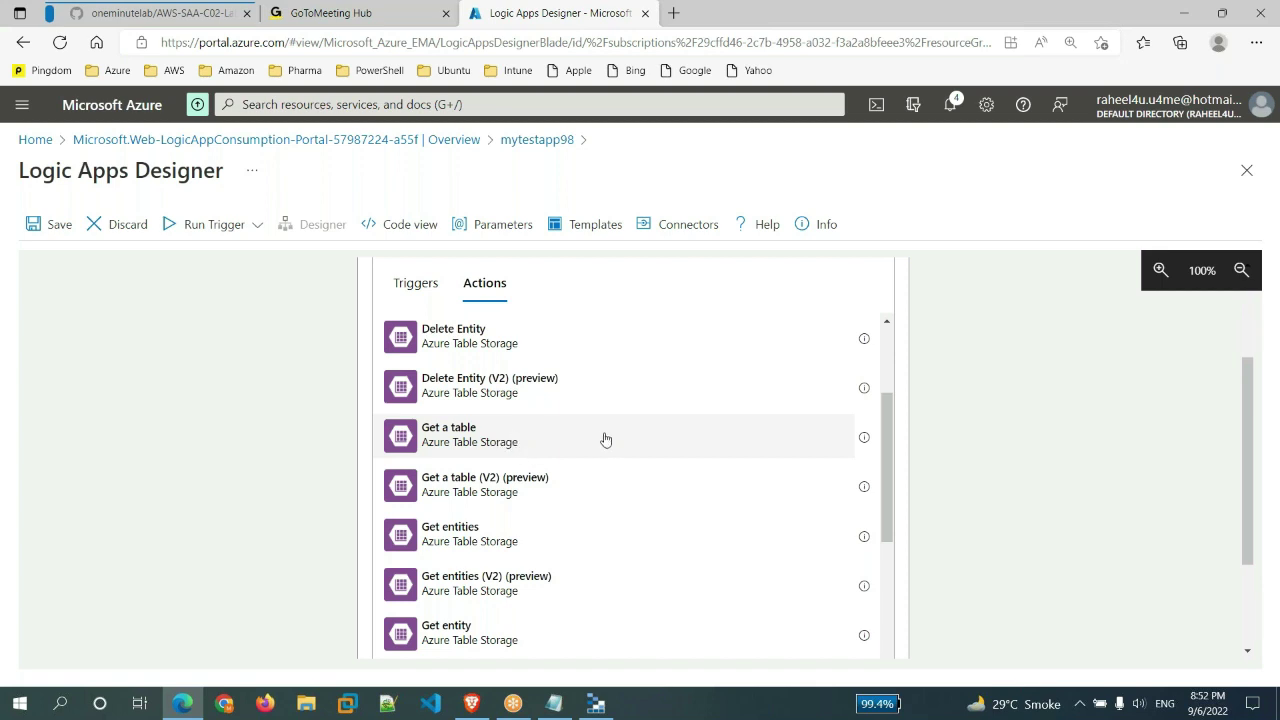
scroll(614, 443, down, 1)
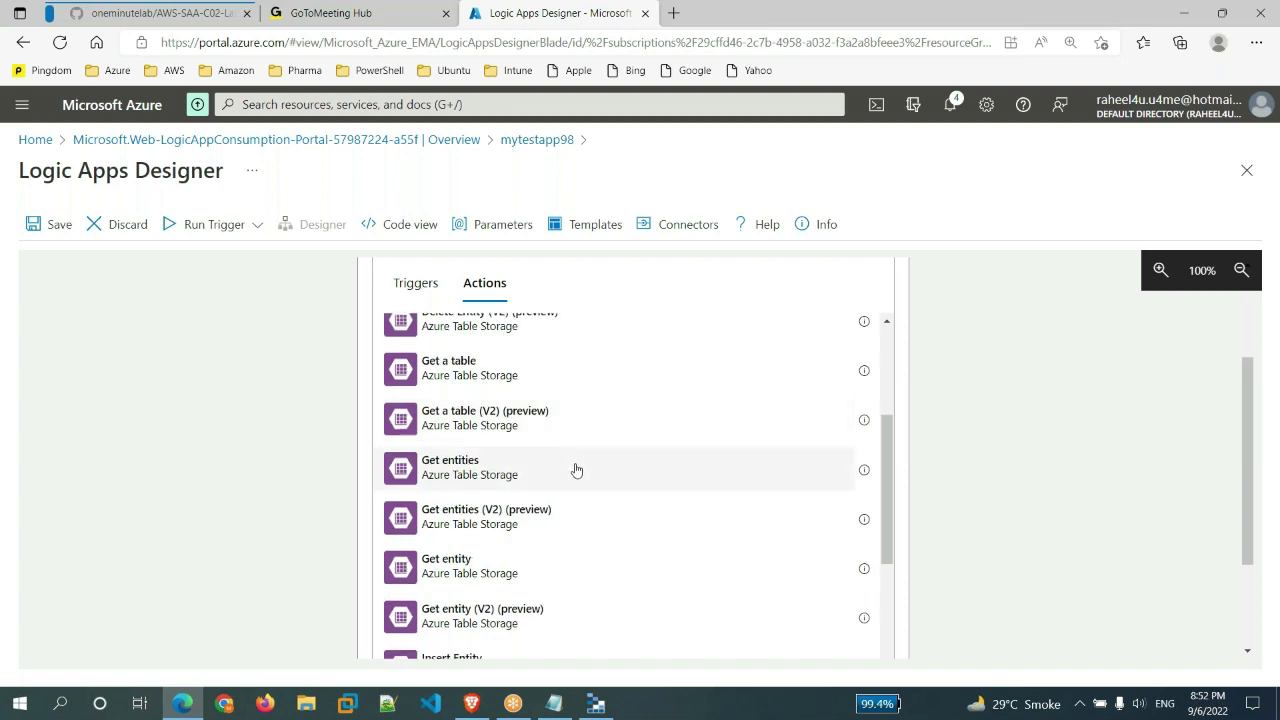
scroll(576, 470, down, 3)
scroll(592, 531, down, 2)
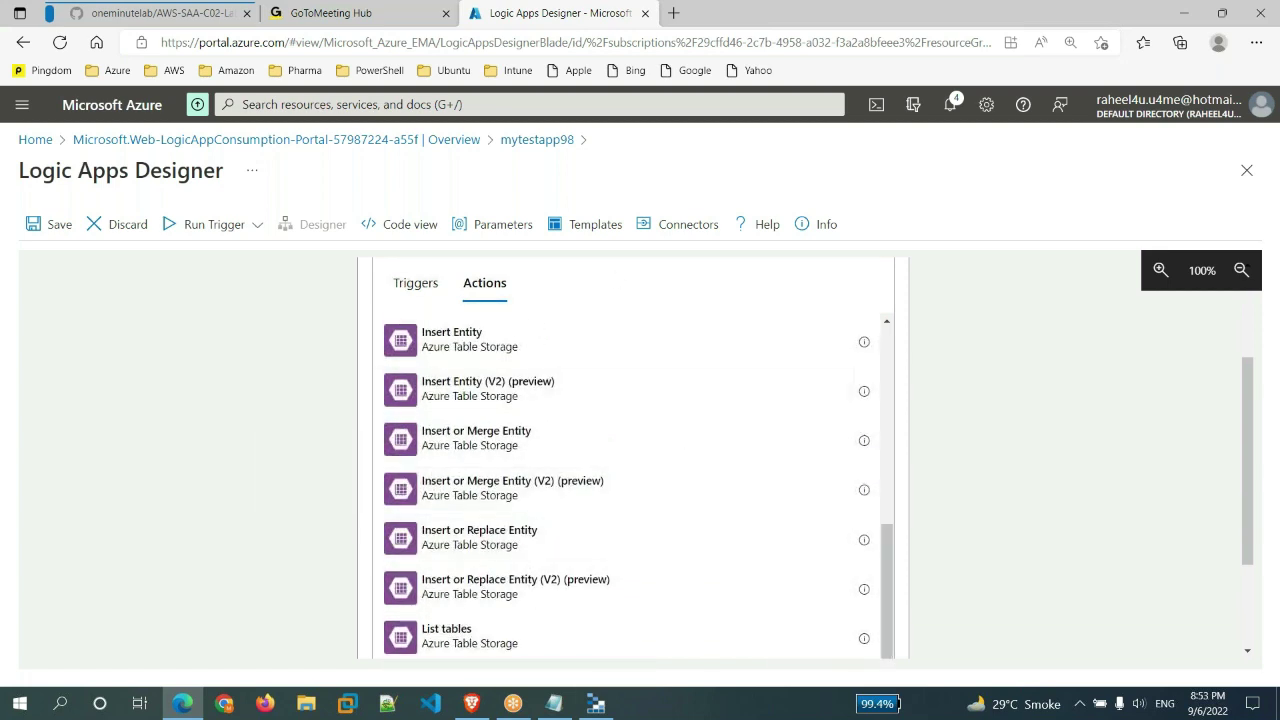
click(596, 703)
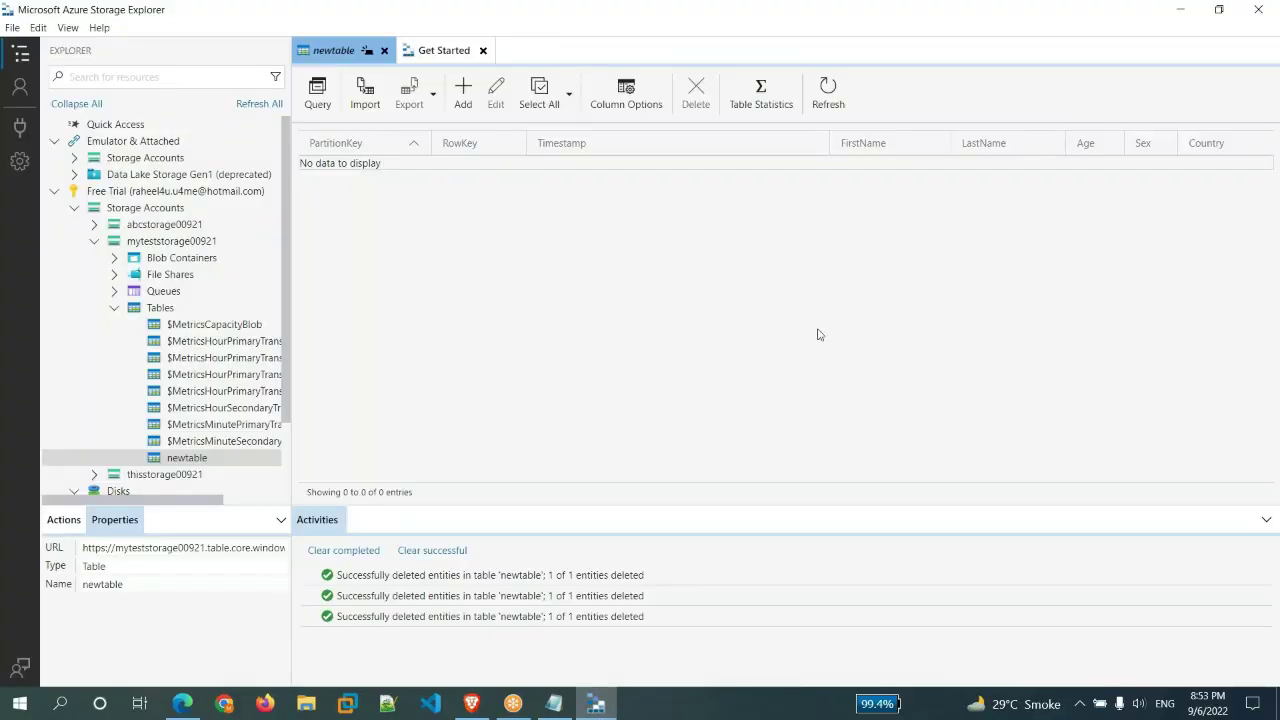
click(1183, 10)
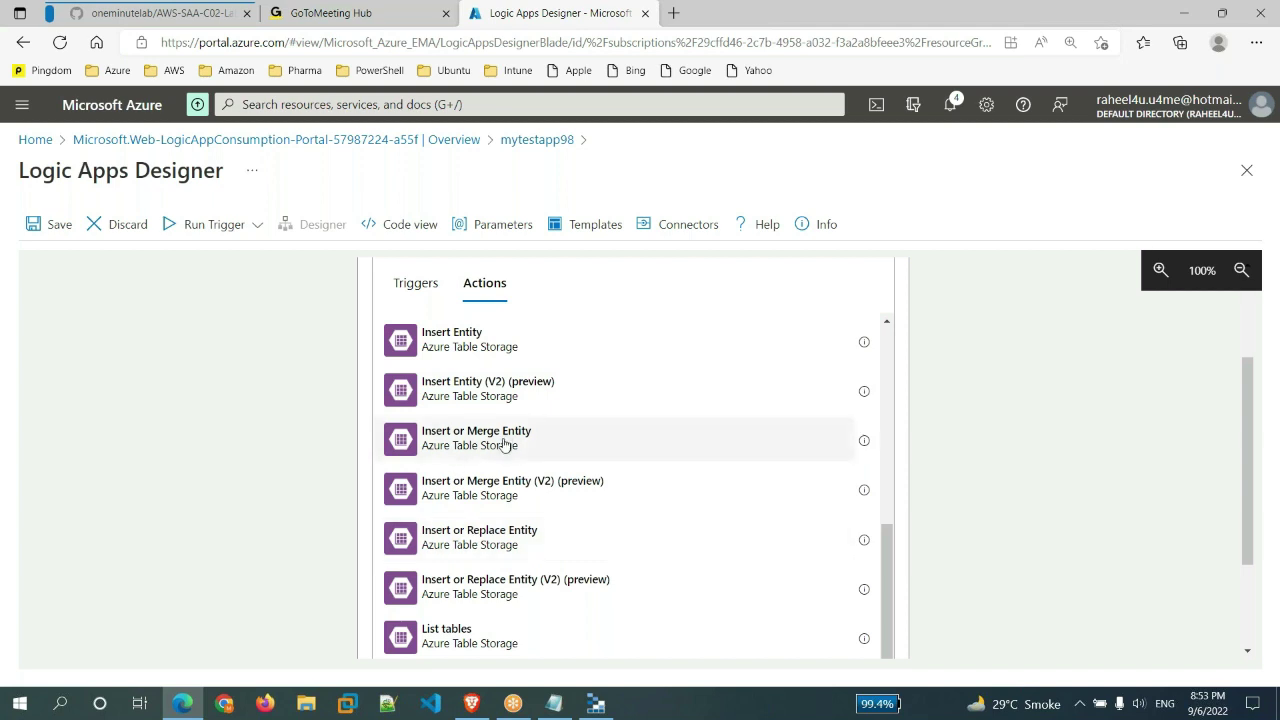
- Add the Insert or Merge Entity action, try its Table list, then start a new portal tab
click(504, 444)
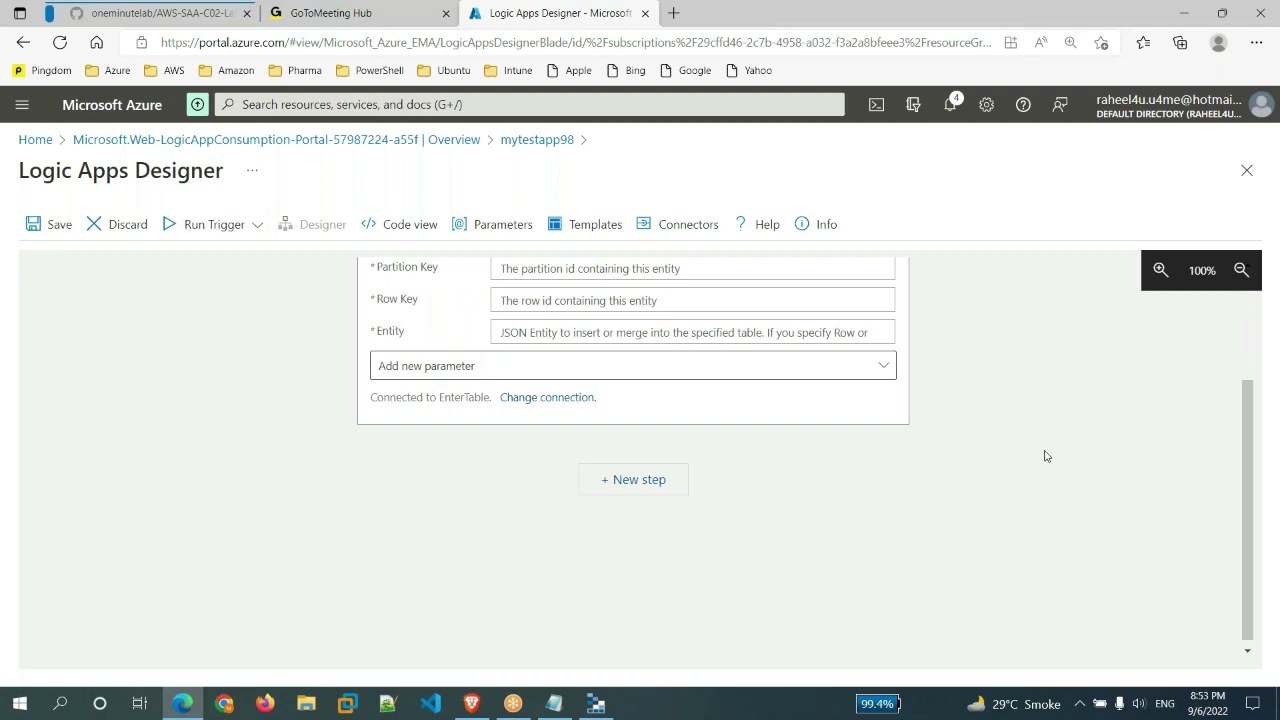
scroll(1043, 457, up, 2)
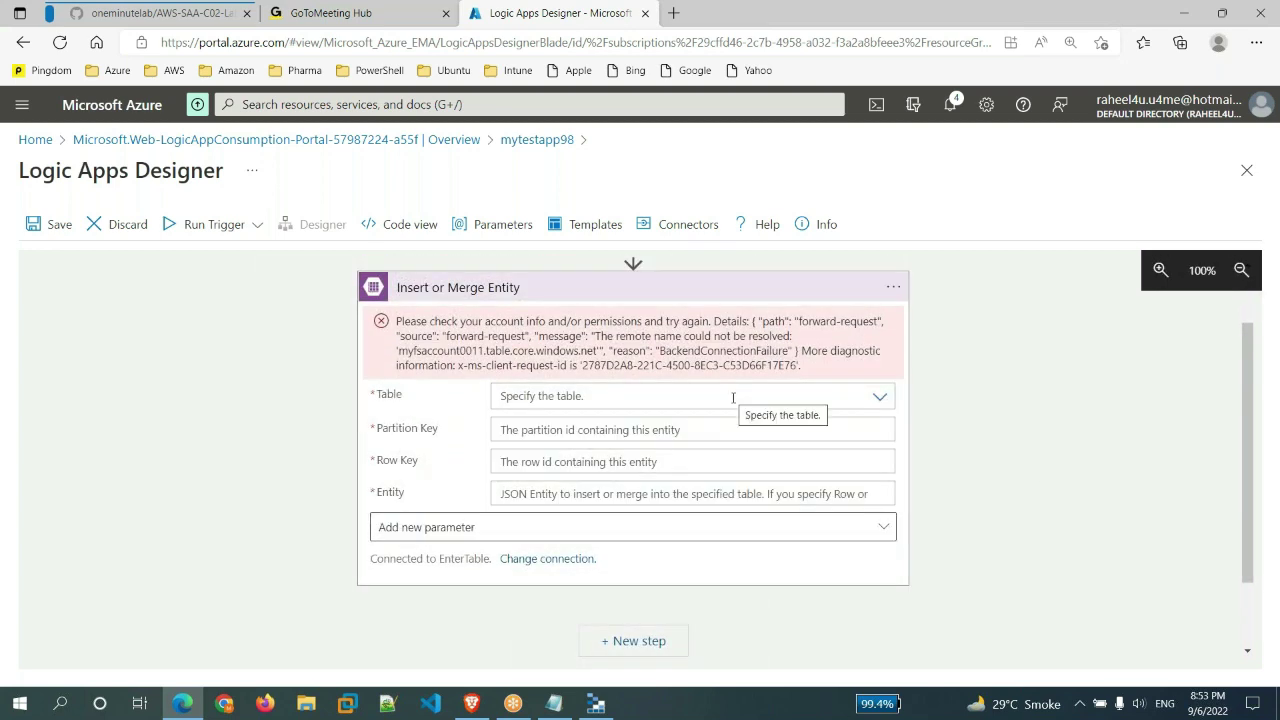
click(733, 398)
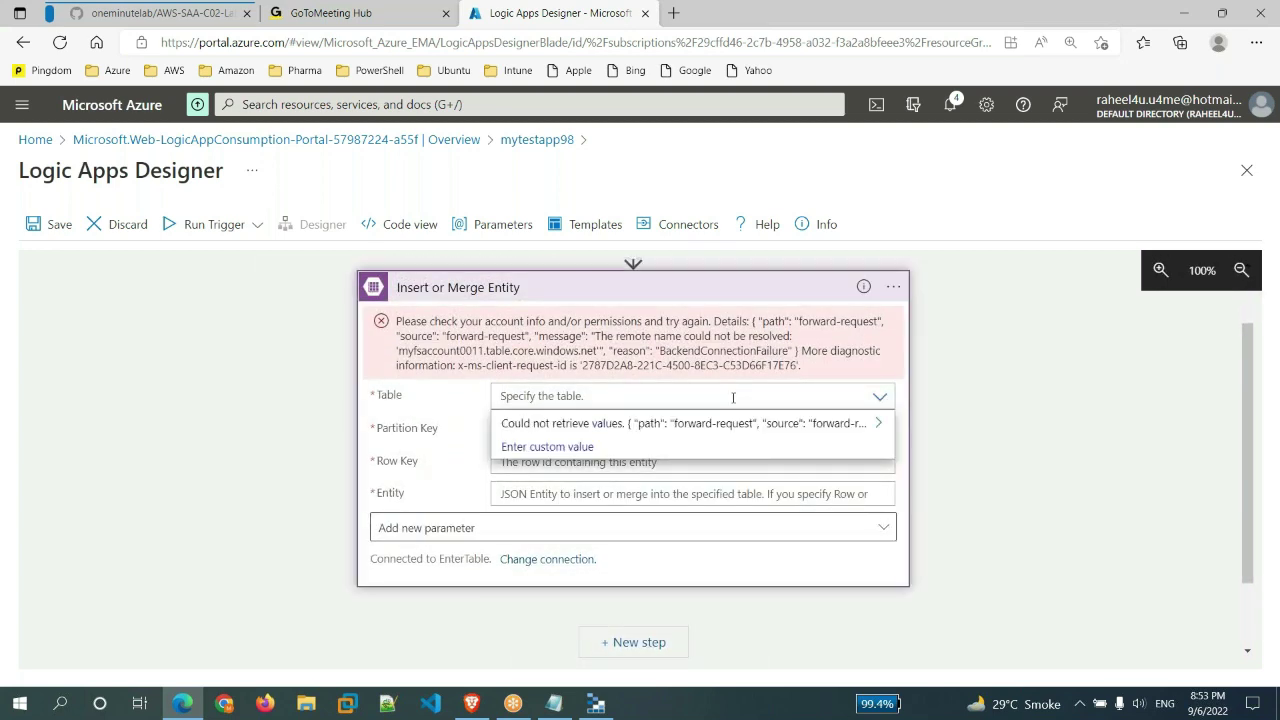
click(337, 188)
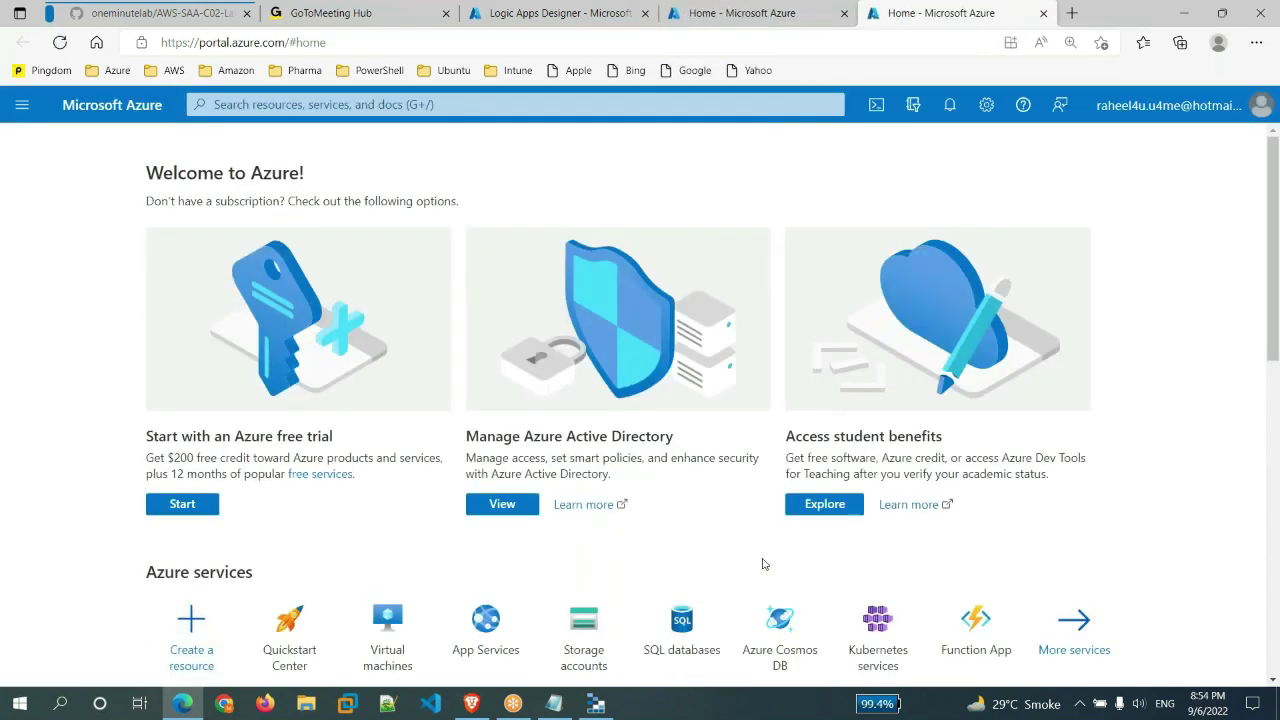
- Sign out of the current Azure account and sign in with a different Microsoft account
scroll(763, 564, down, 2)
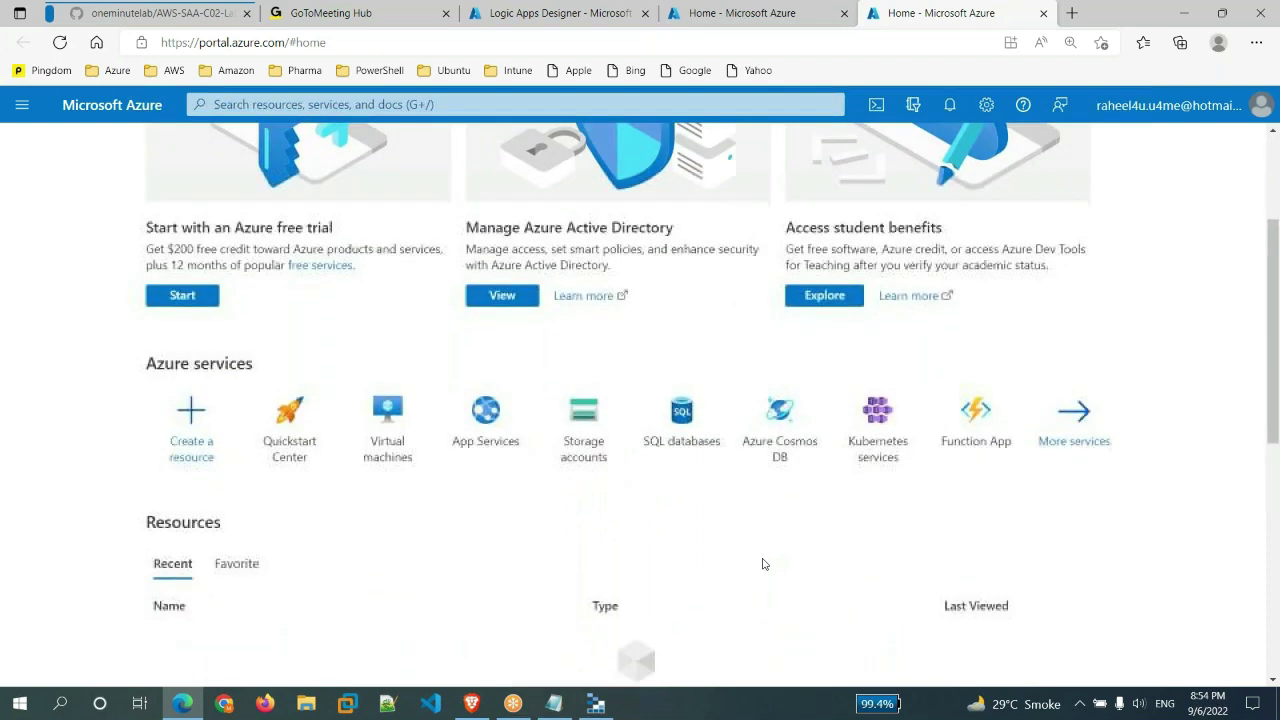
click(583, 430)
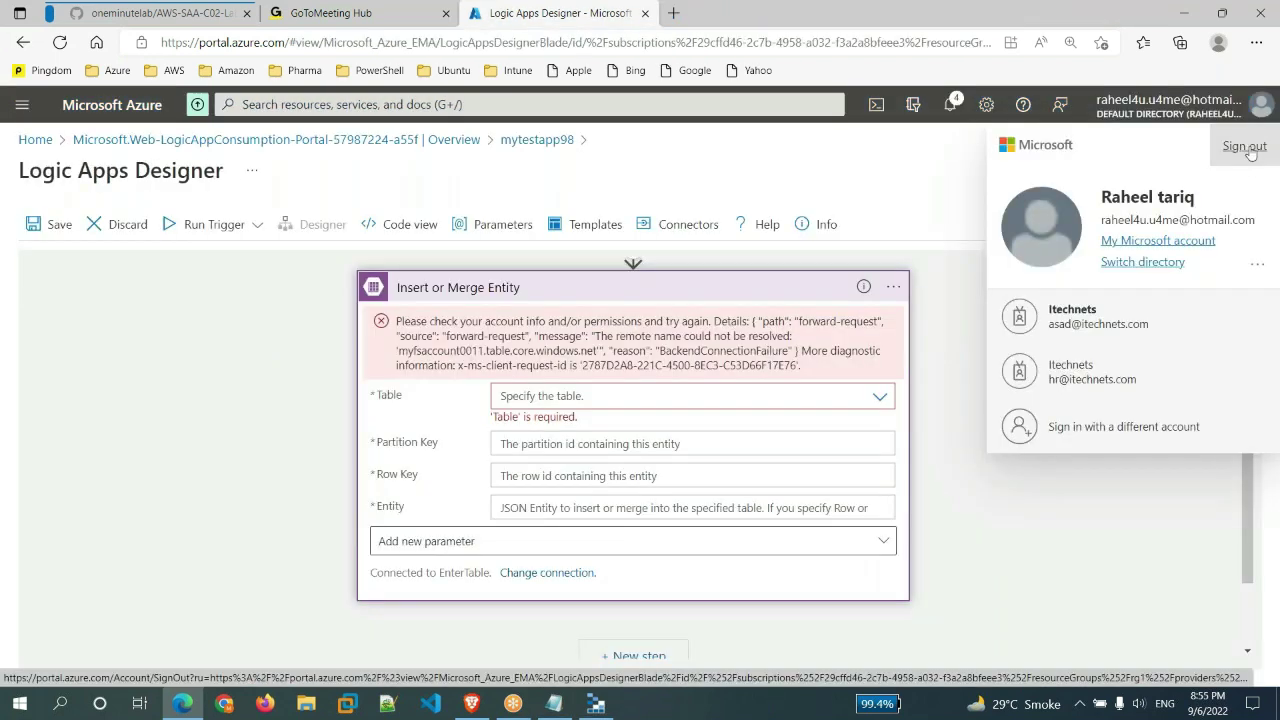
click(1240, 140)
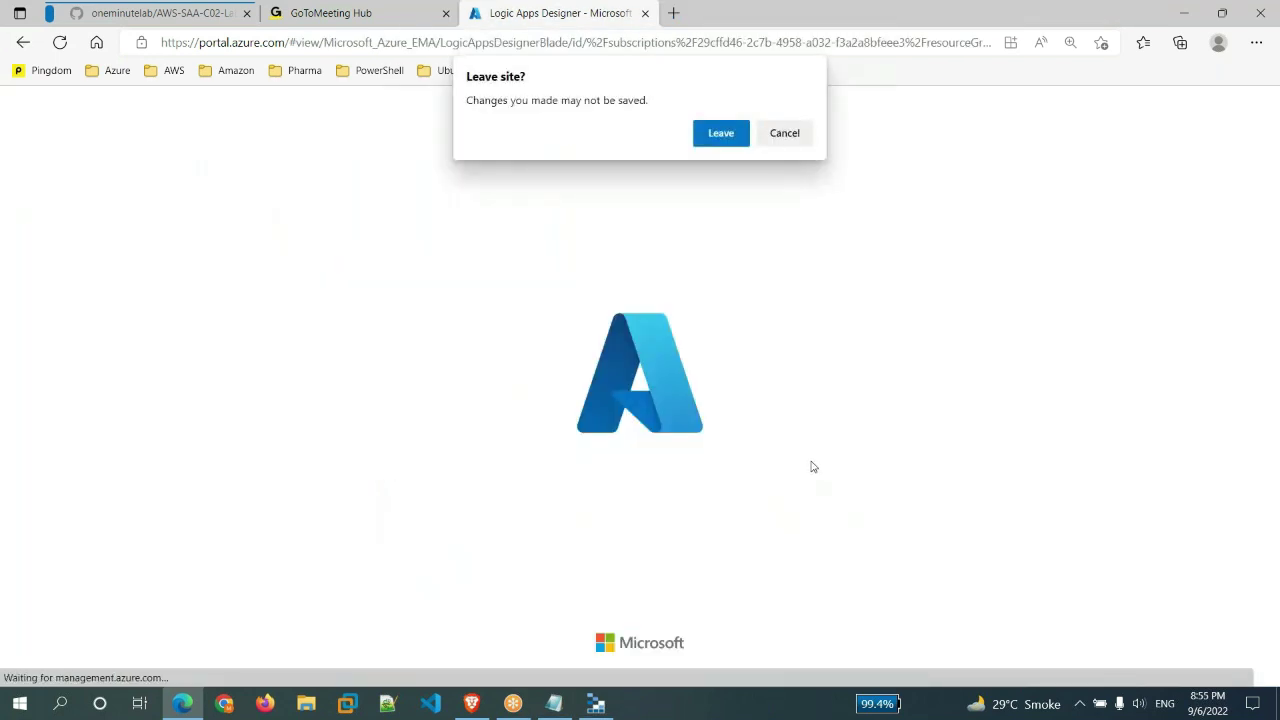
key(Return)
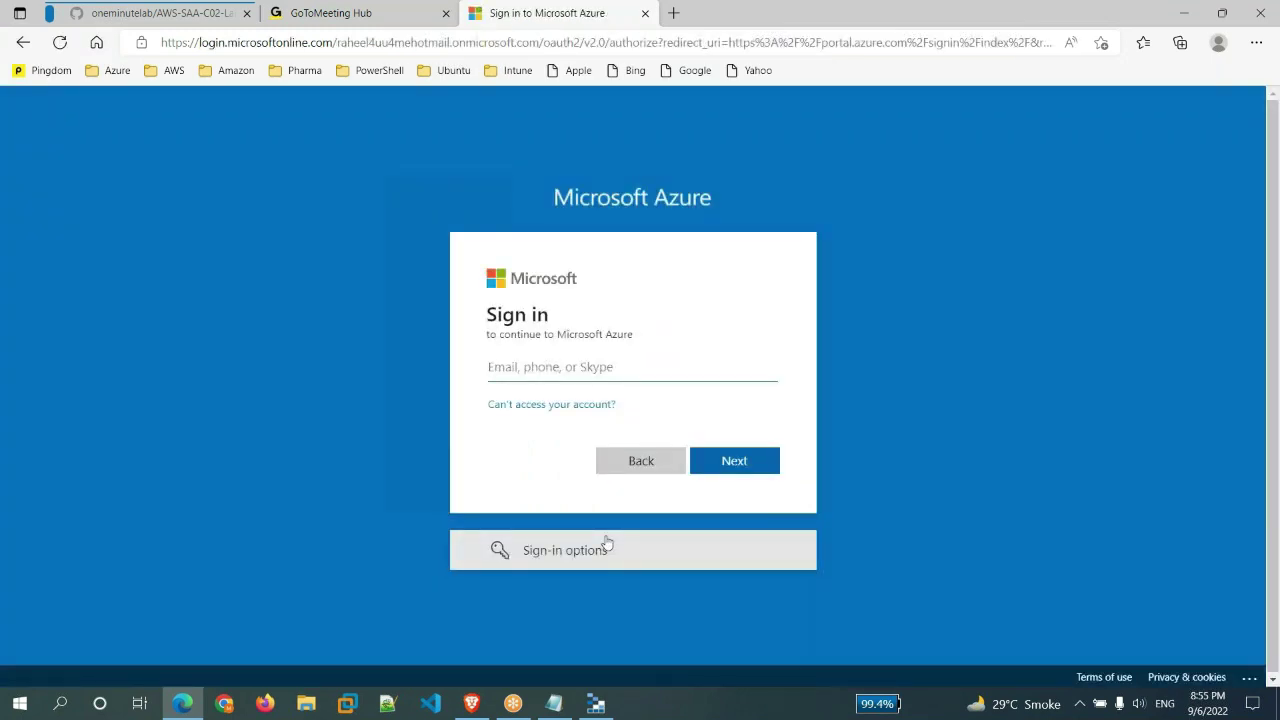
click(607, 548)
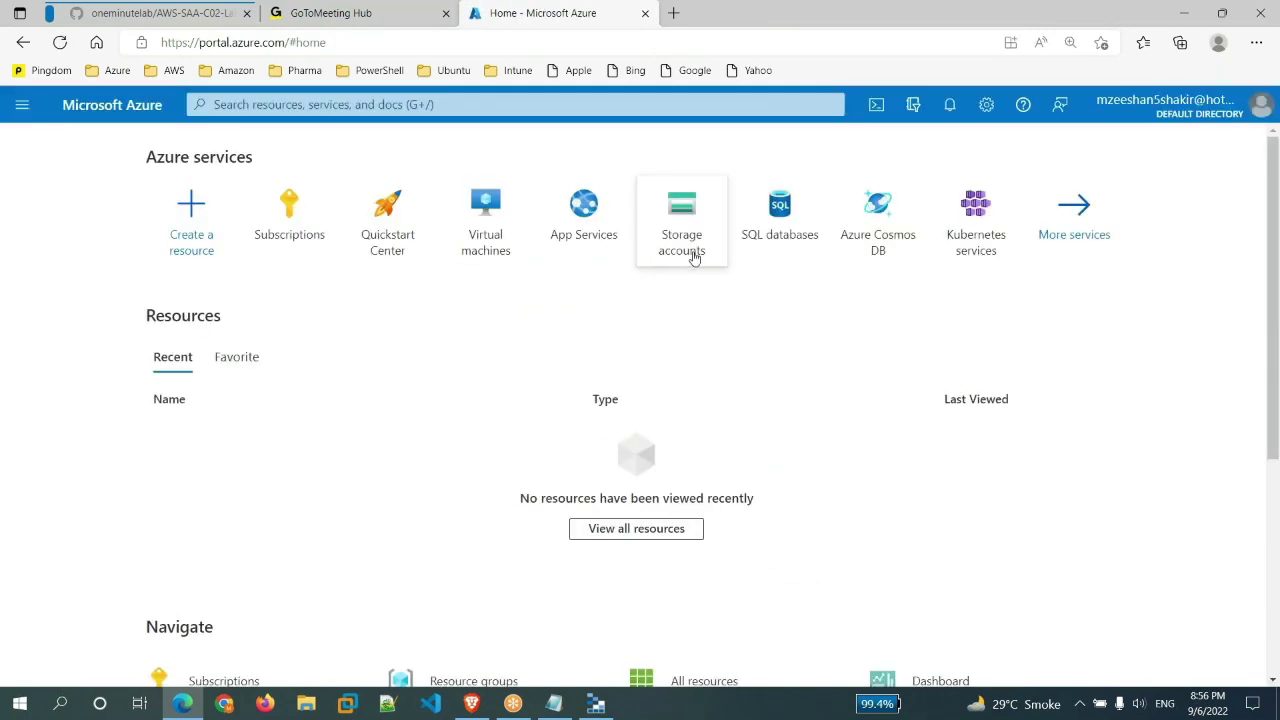
- Start a new storage account and create resource group rg1 for it
mouse_move(688, 256)
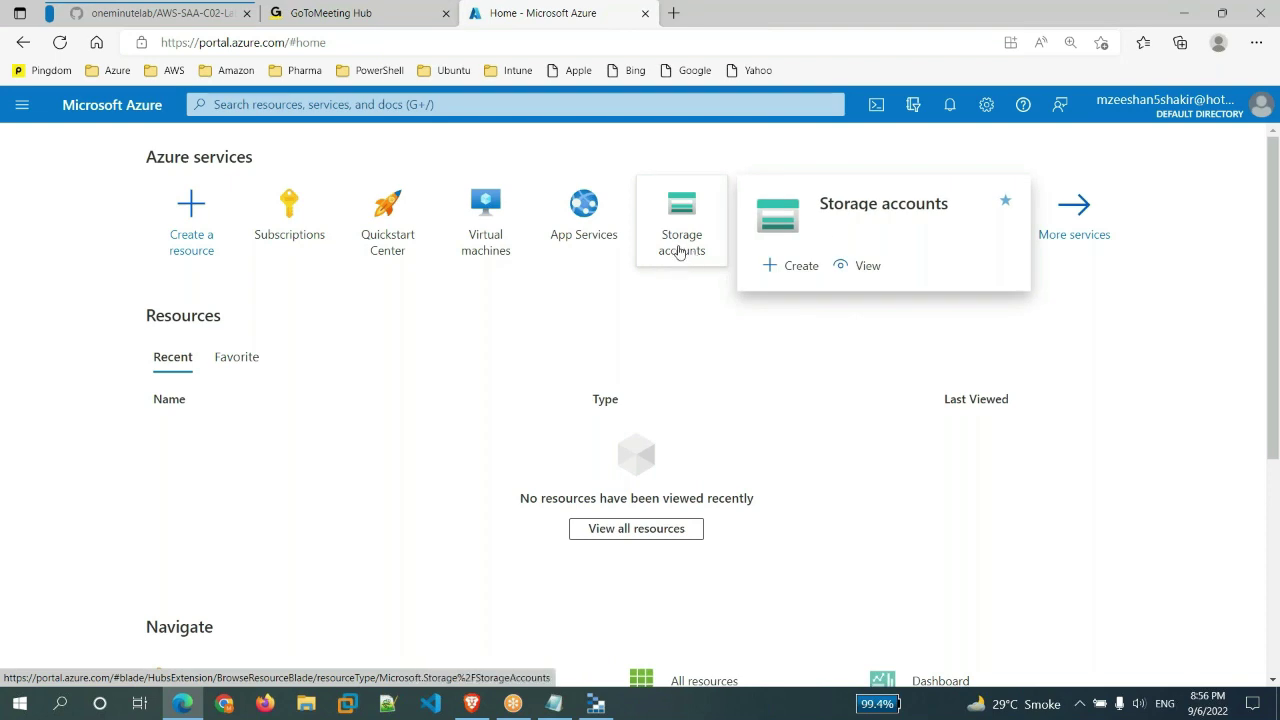
click(792, 265)
click(190, 400)
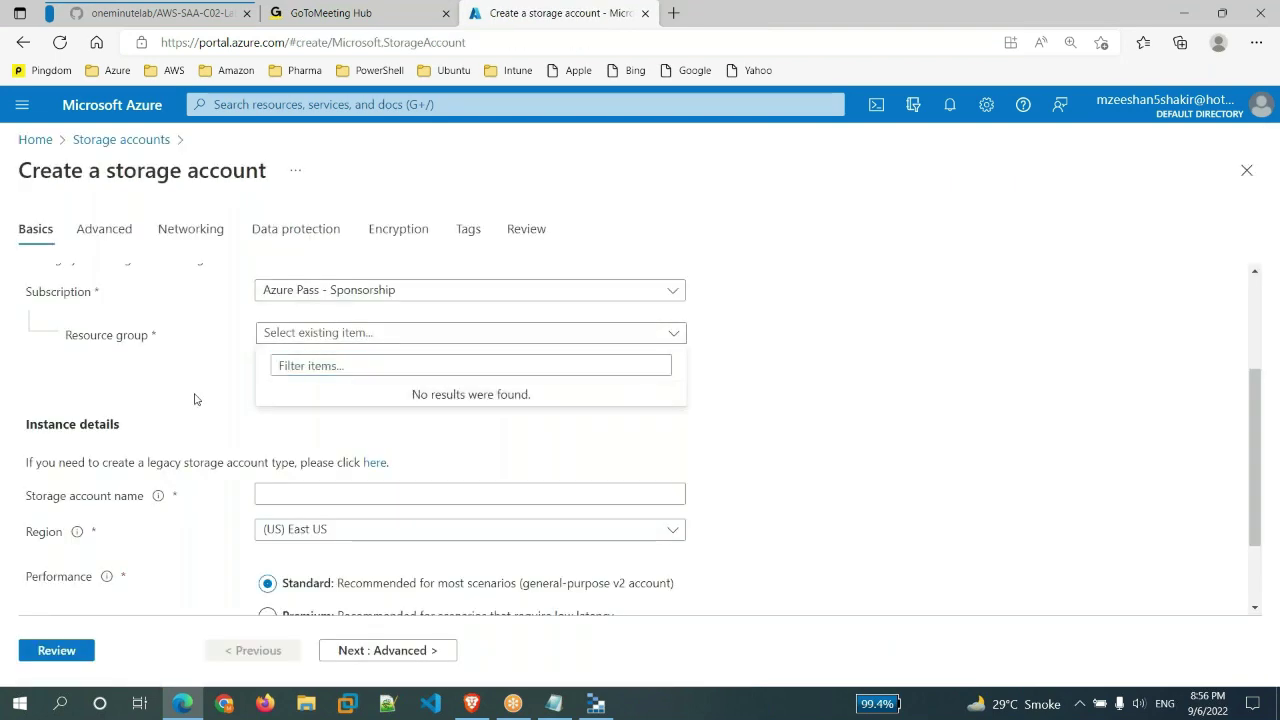
click(297, 355)
text(rg1)
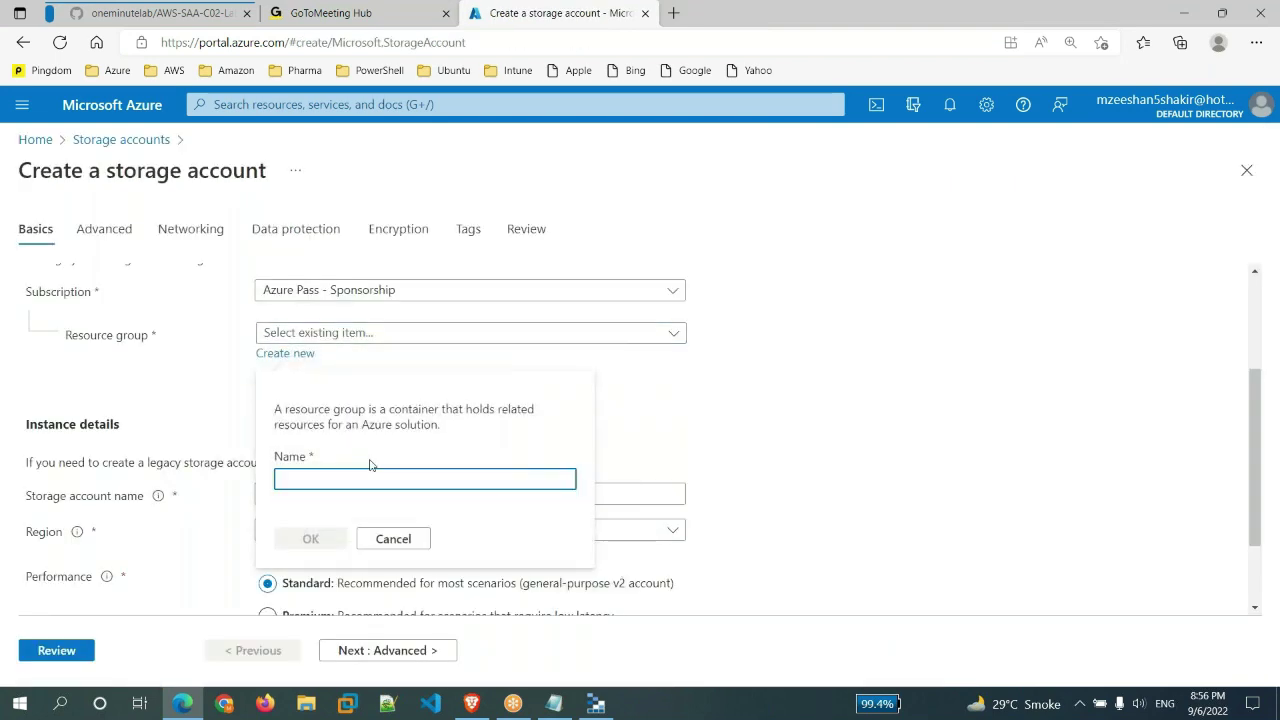
click(310, 538)
- Name the storage account mynewstore99 and set redundancy to locally-redundant storage (LRS)
click(452, 491)
text(mynewstore99)
click(779, 502)
scroll(779, 502, down, 1)
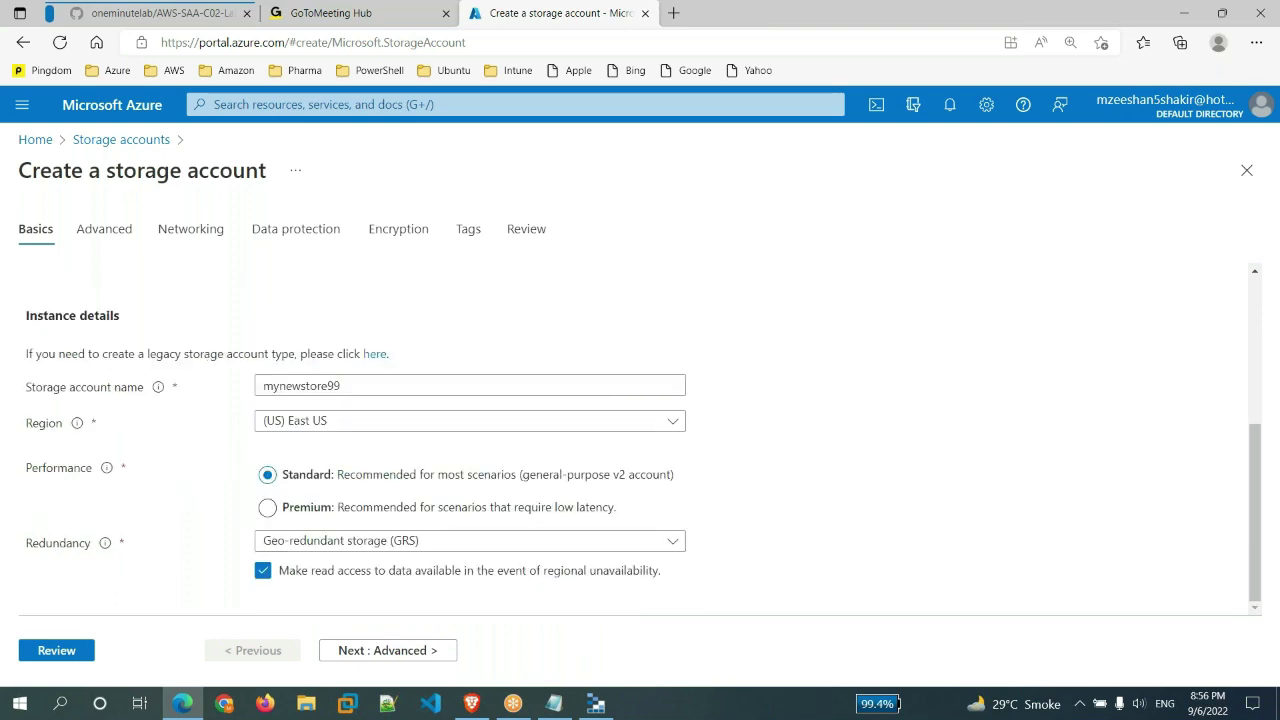
click(500, 543)
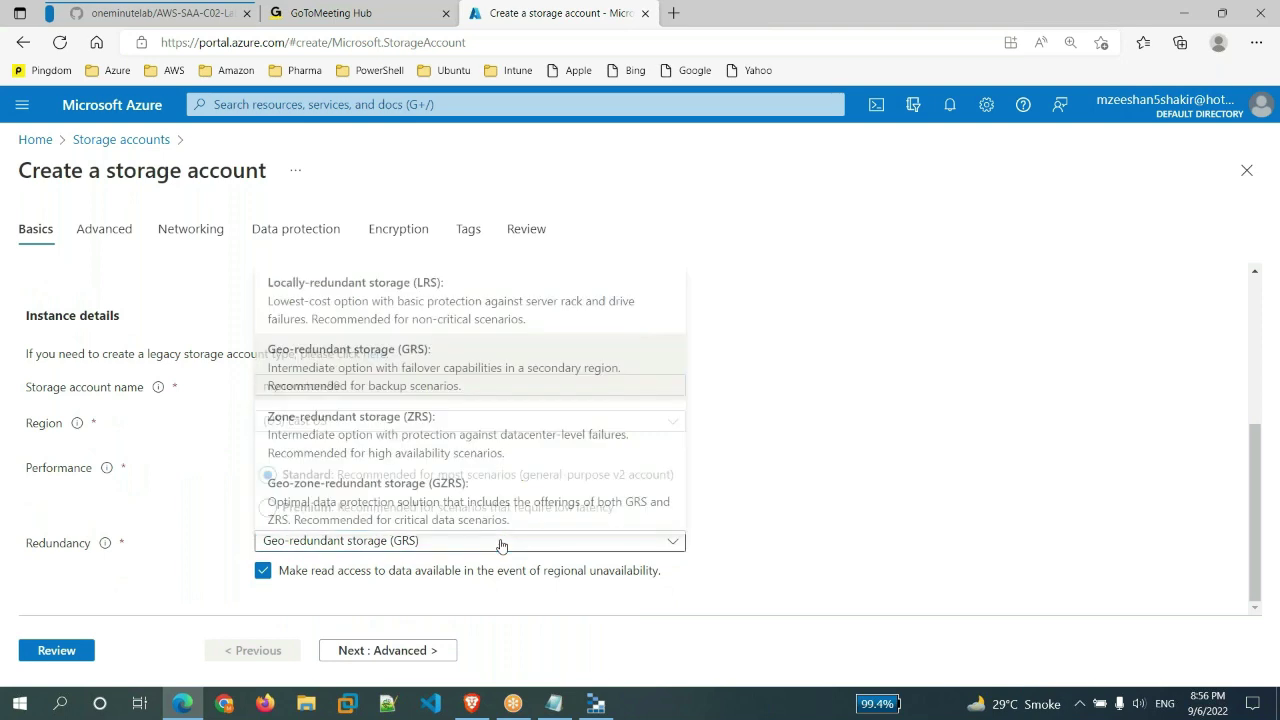
click(400, 309)
- Advance through the wizard tabs to Review and create the storage account
click(420, 651)
click(420, 651)
click(420, 651)
click(420, 651)
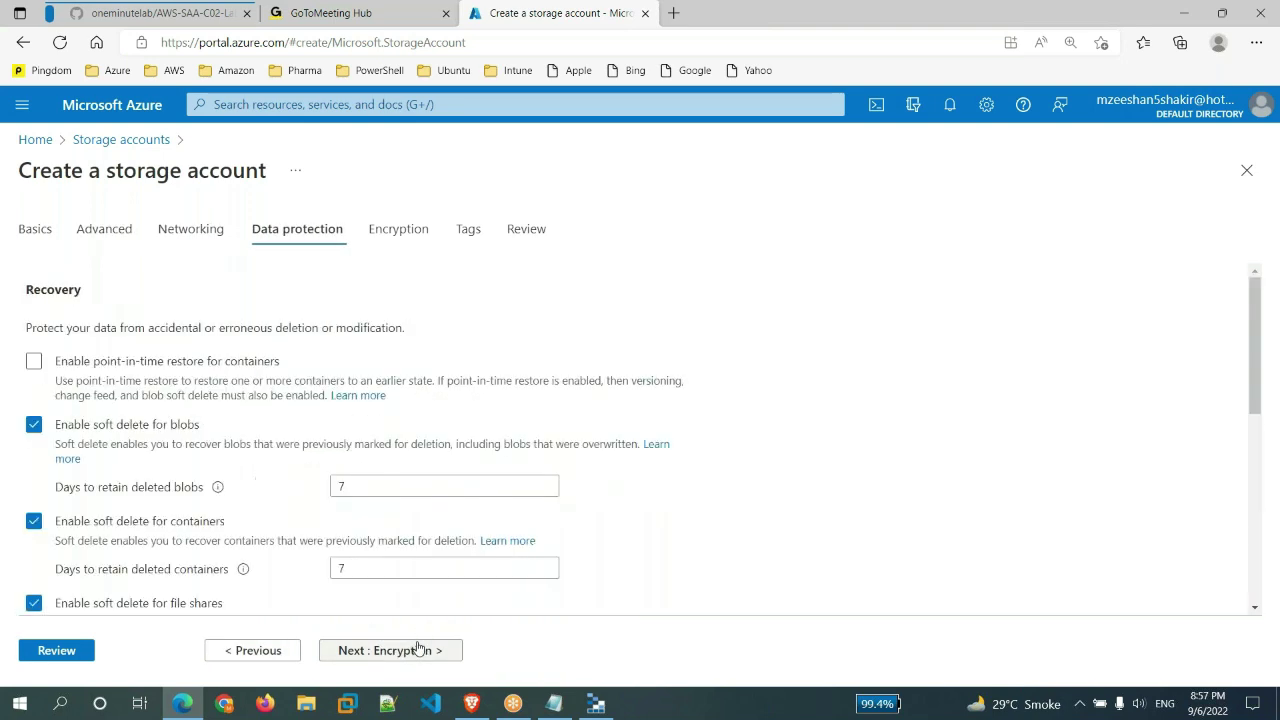
click(420, 651)
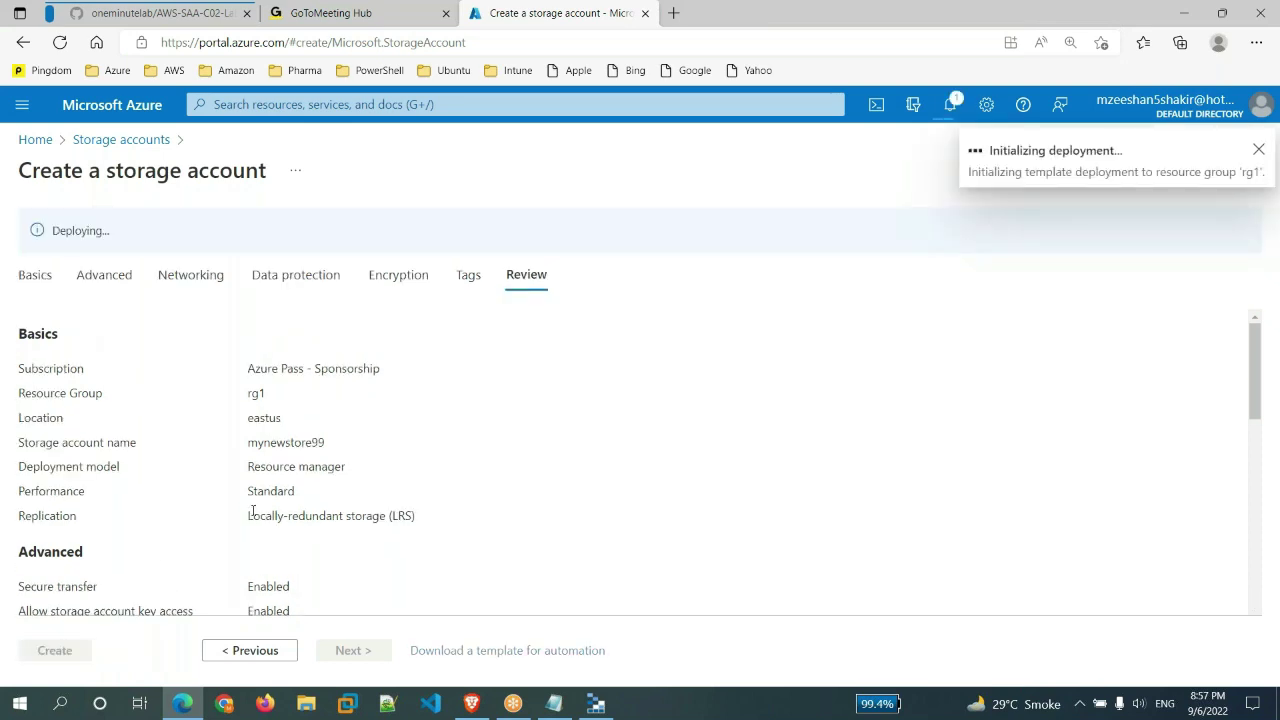
key(alt+Tab)
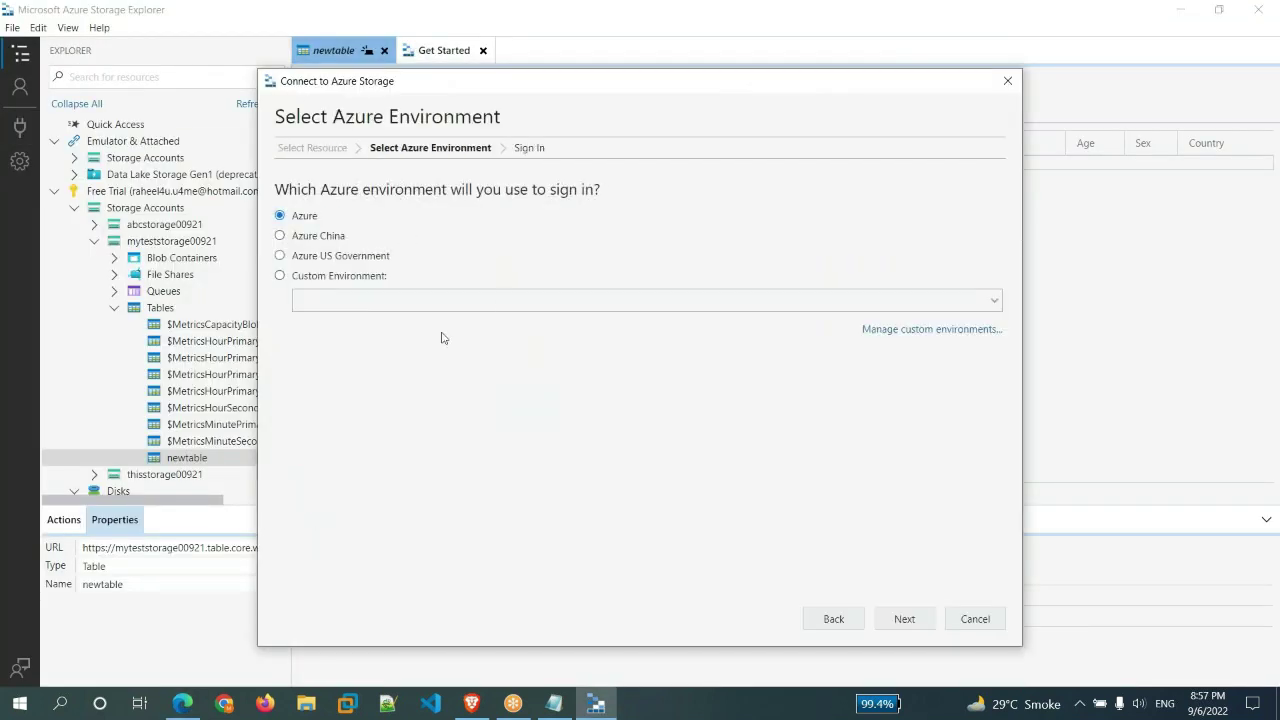
- Sign in to the new account in Storage Explorer, include Default Directory, and expand mynewstore99
key(Return)
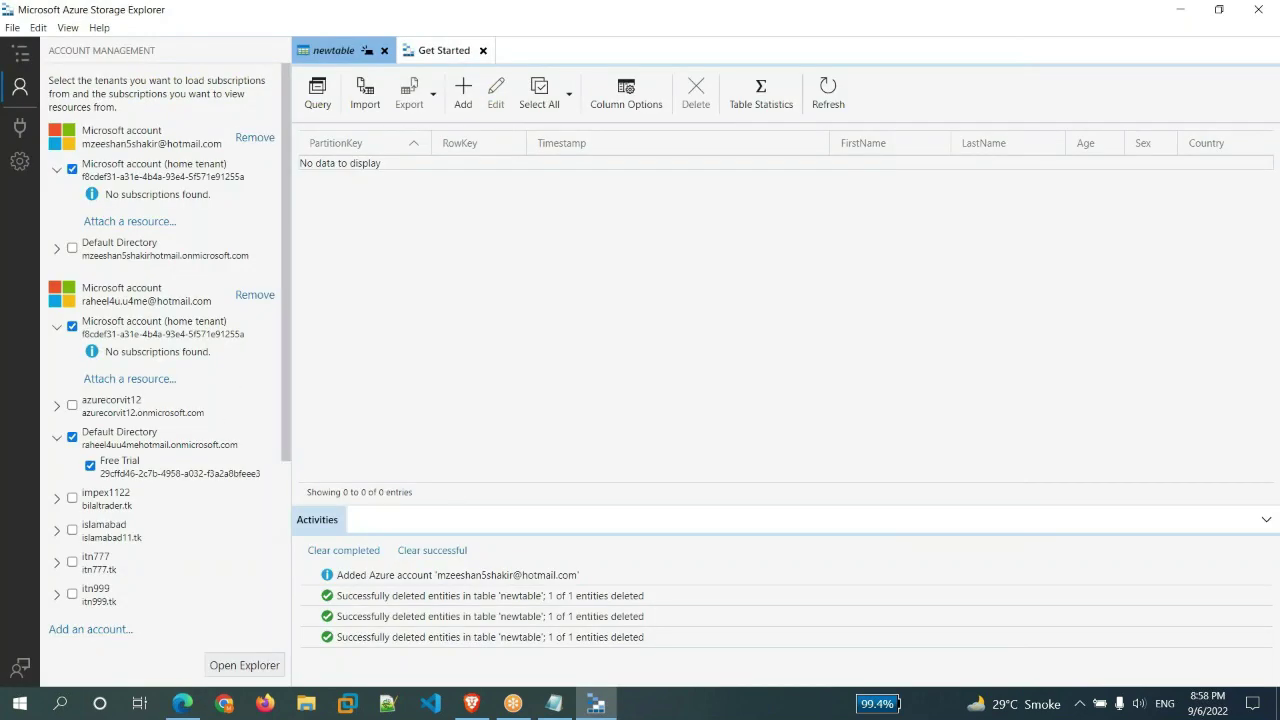
click(71, 248)
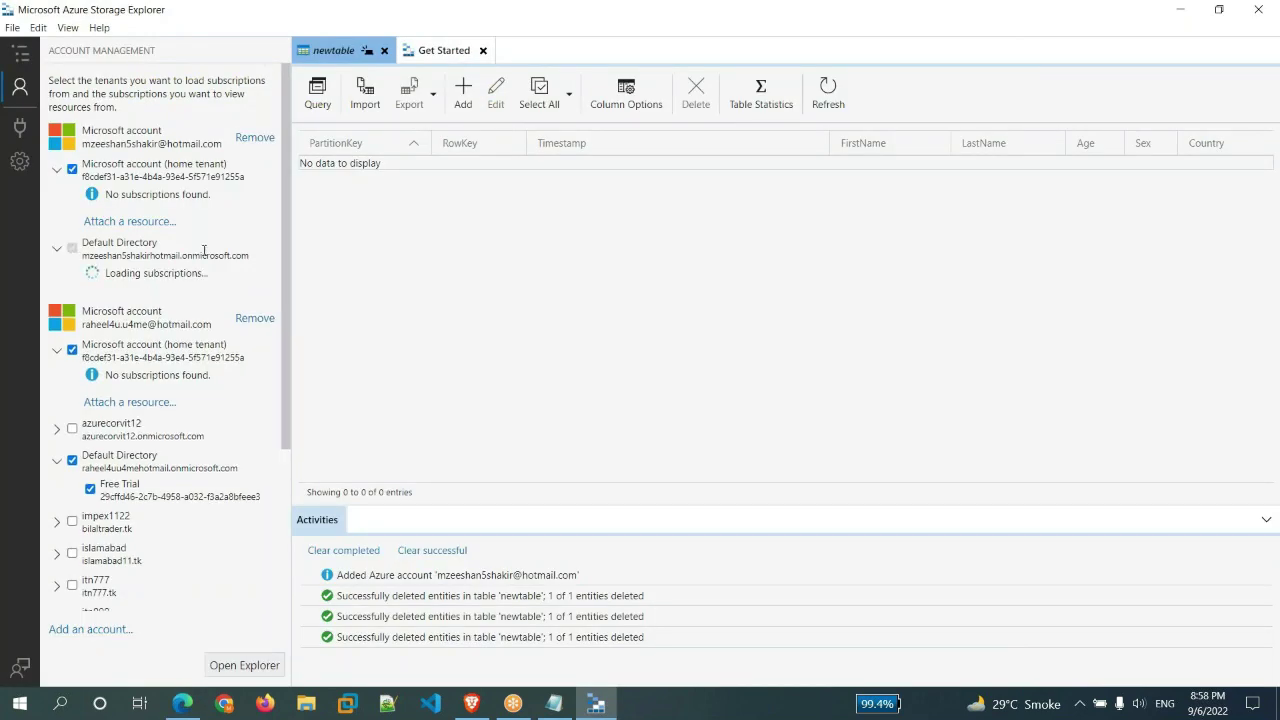
click(54, 191)
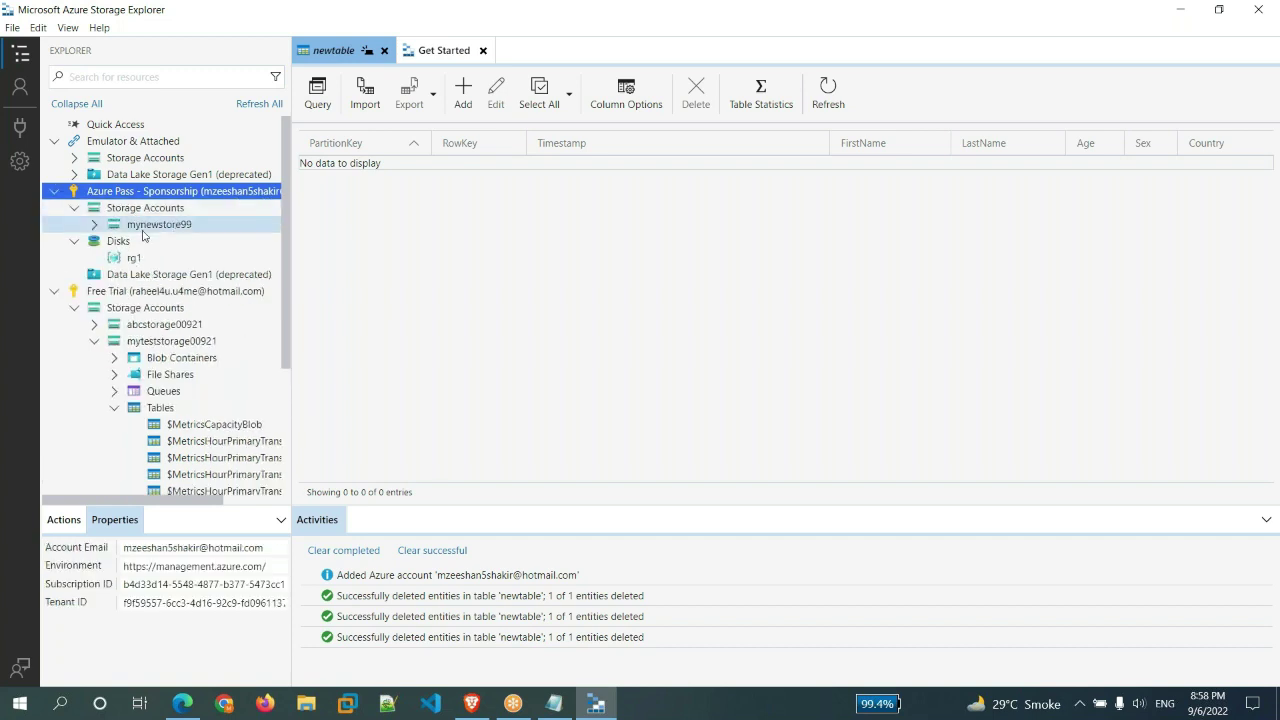
double_click(172, 226)
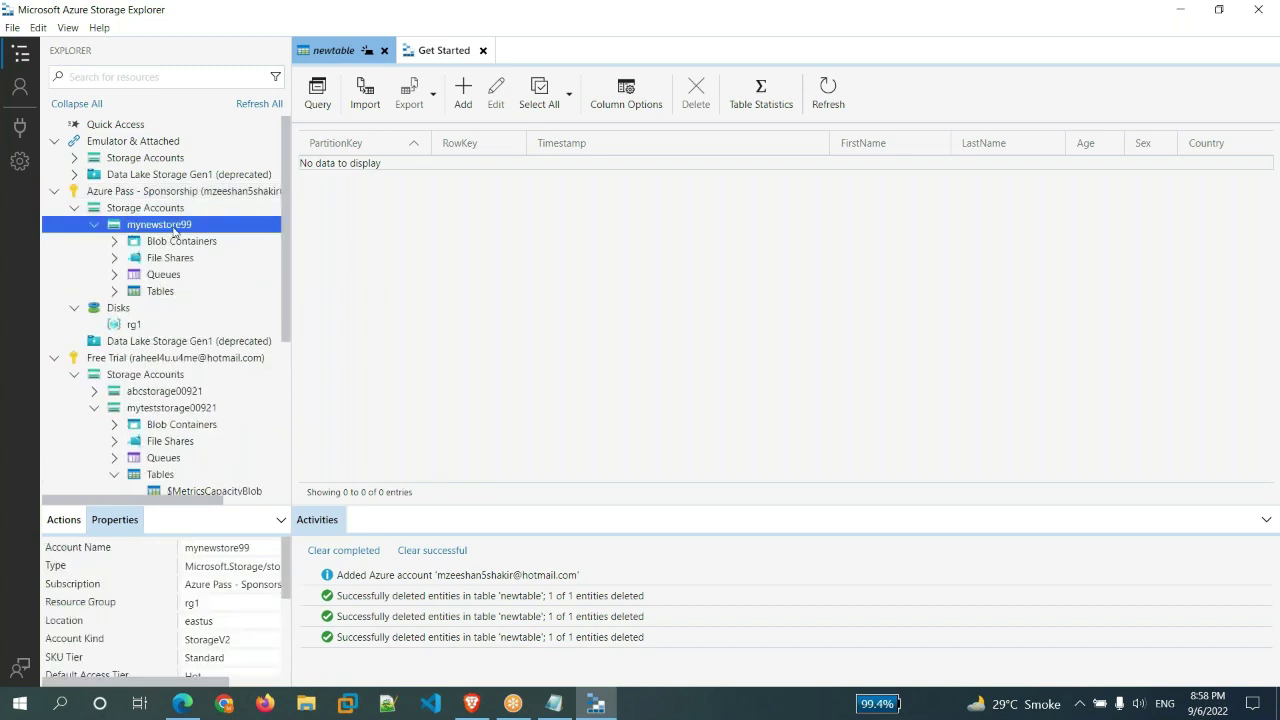
- In the browser, close the authentication page and open mynewstore99's Tables in the portal
click(200, 649)
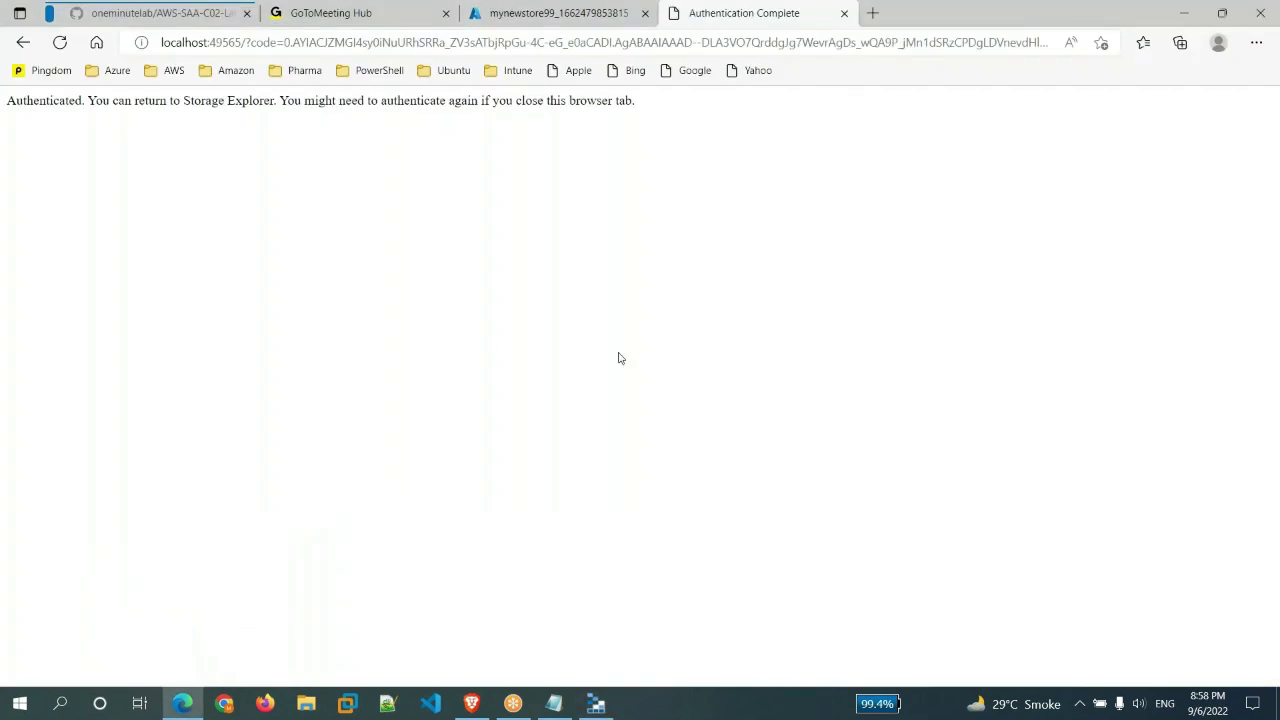
click(844, 13)
click(375, 487)
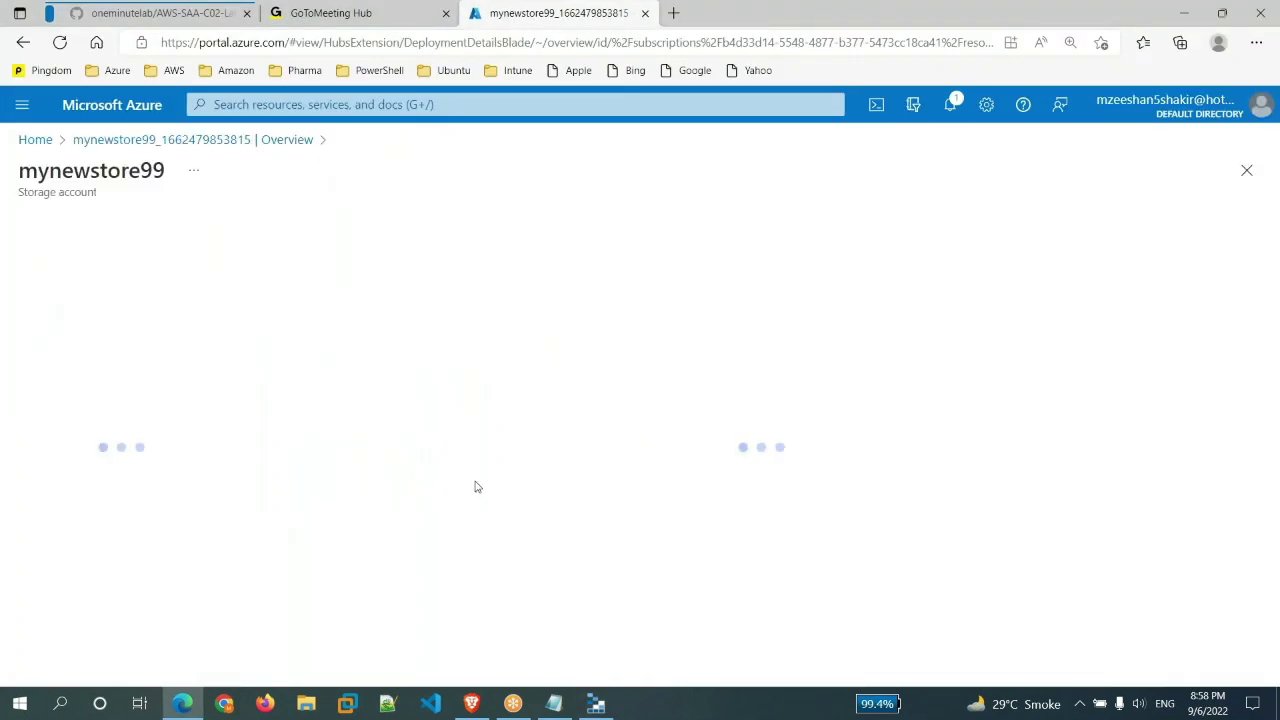
scroll(110, 490, down, 5)
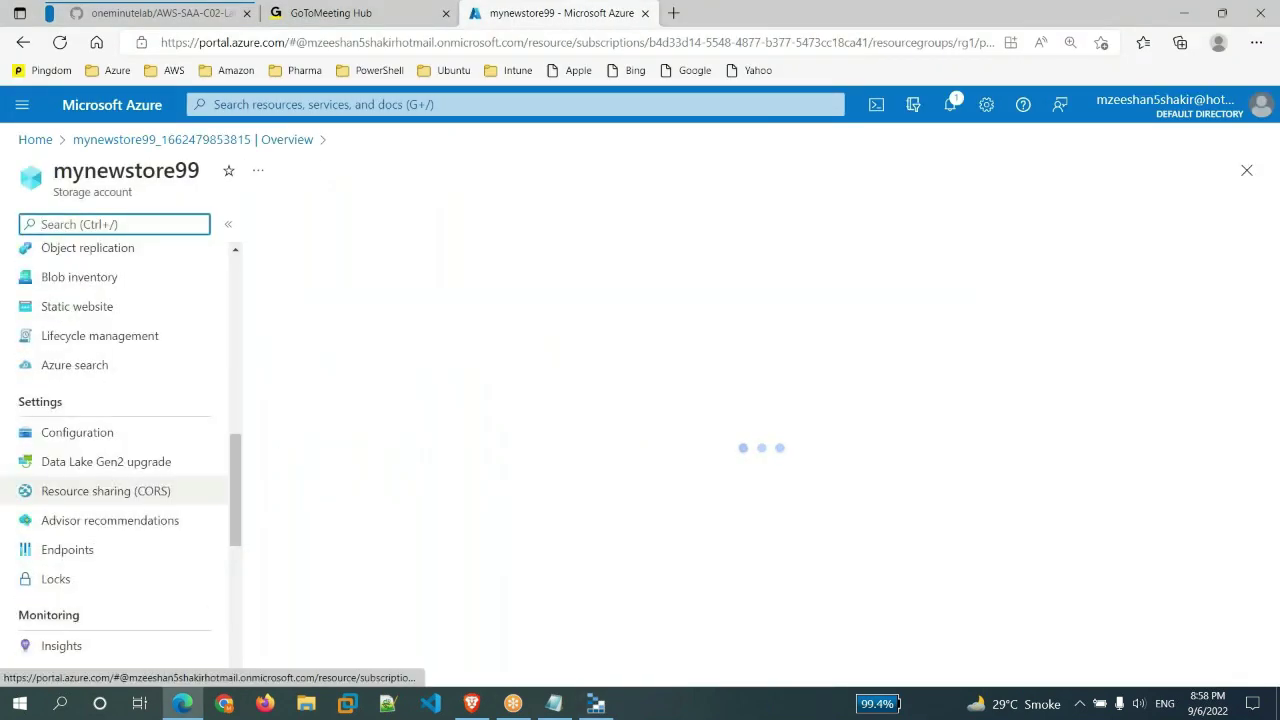
scroll(110, 490, up, 6)
click(57, 497)
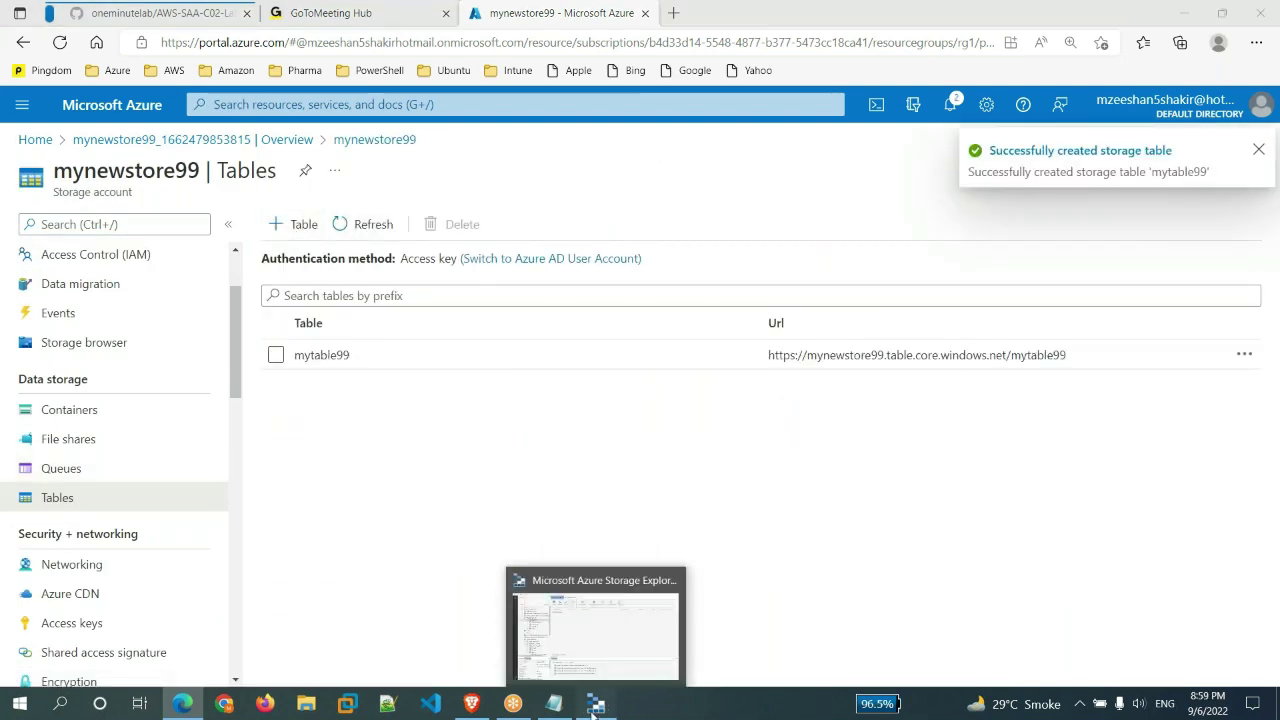
- Open table mytable99 in Storage Explorer, then return to the portal Home page
click(596, 703)
click(160, 291)
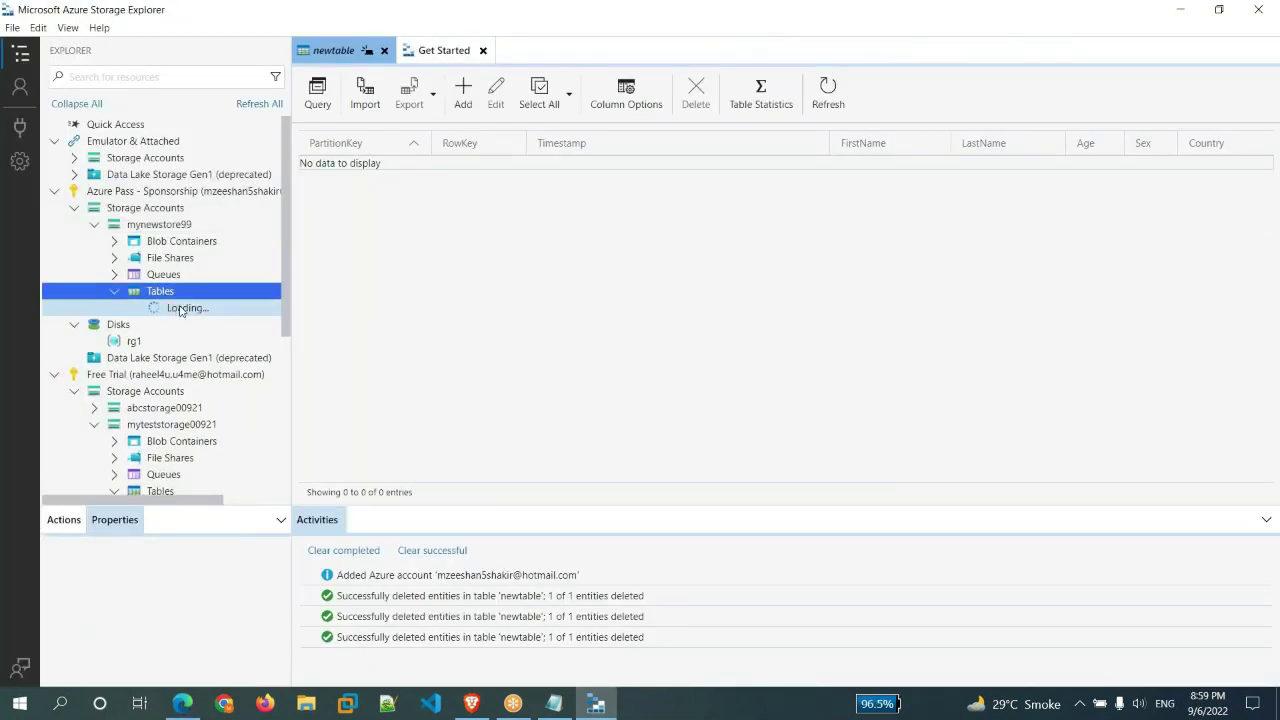
double_click(190, 391)
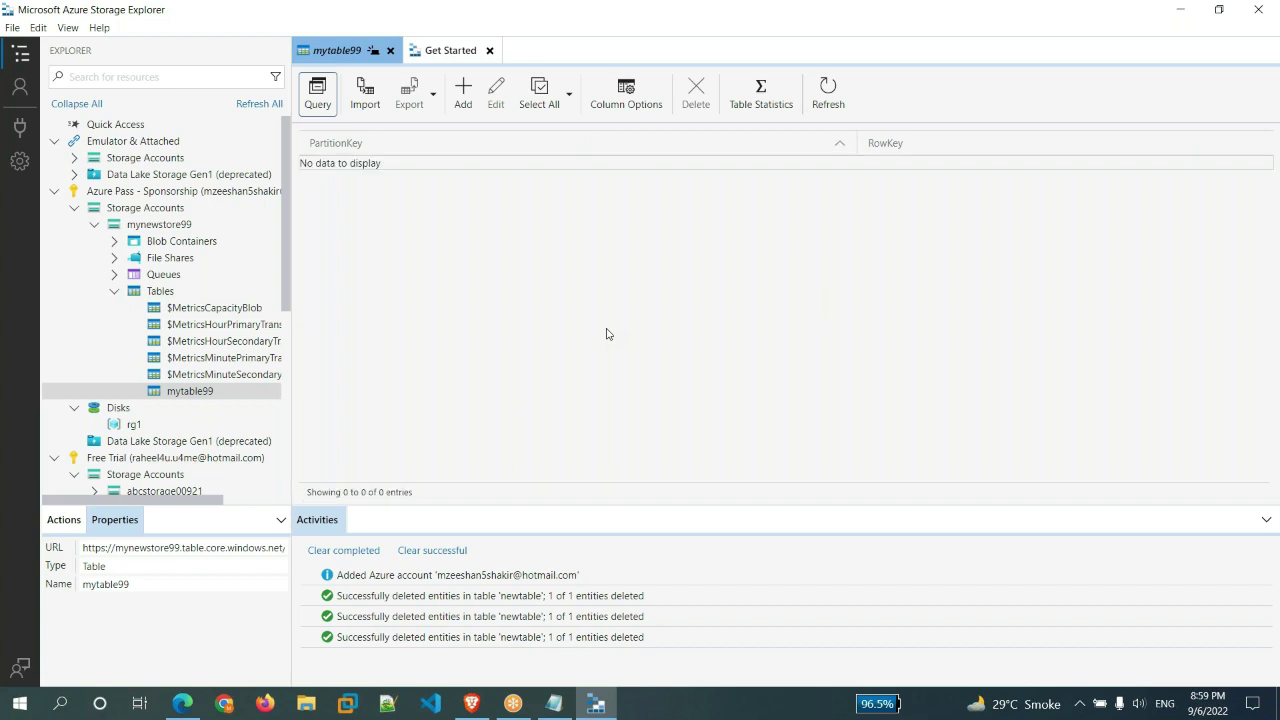
click(1180, 9)
click(34, 137)
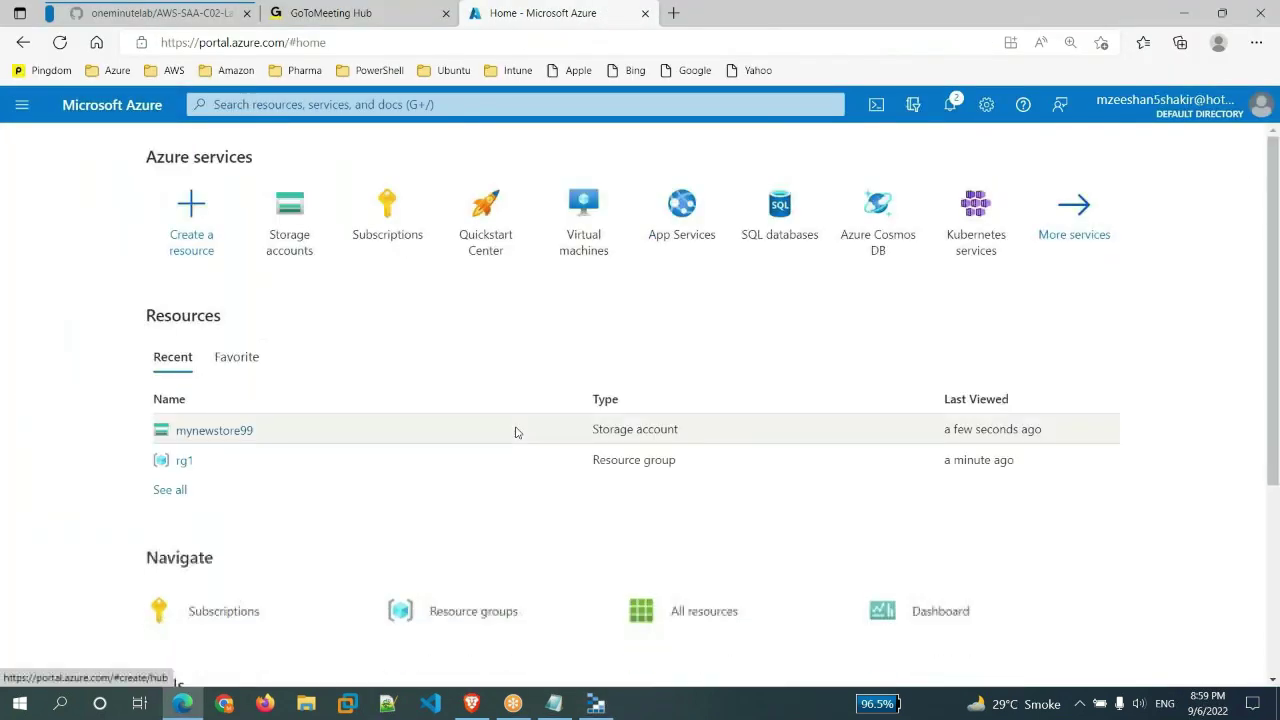
- Start a new logic app from Logic apps, in resource group rg1, named myapp9998
click(528, 106)
text(logic apps)
key(Return)
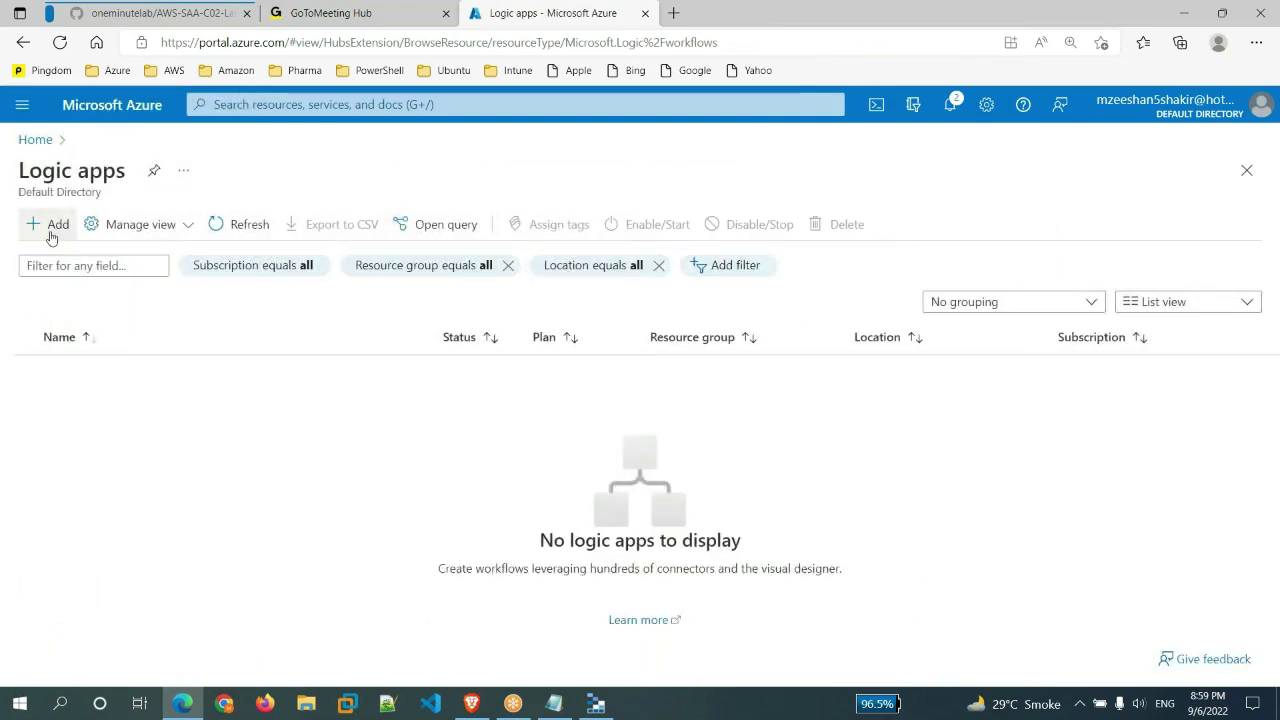
click(52, 236)
click(400, 447)
click(365, 508)
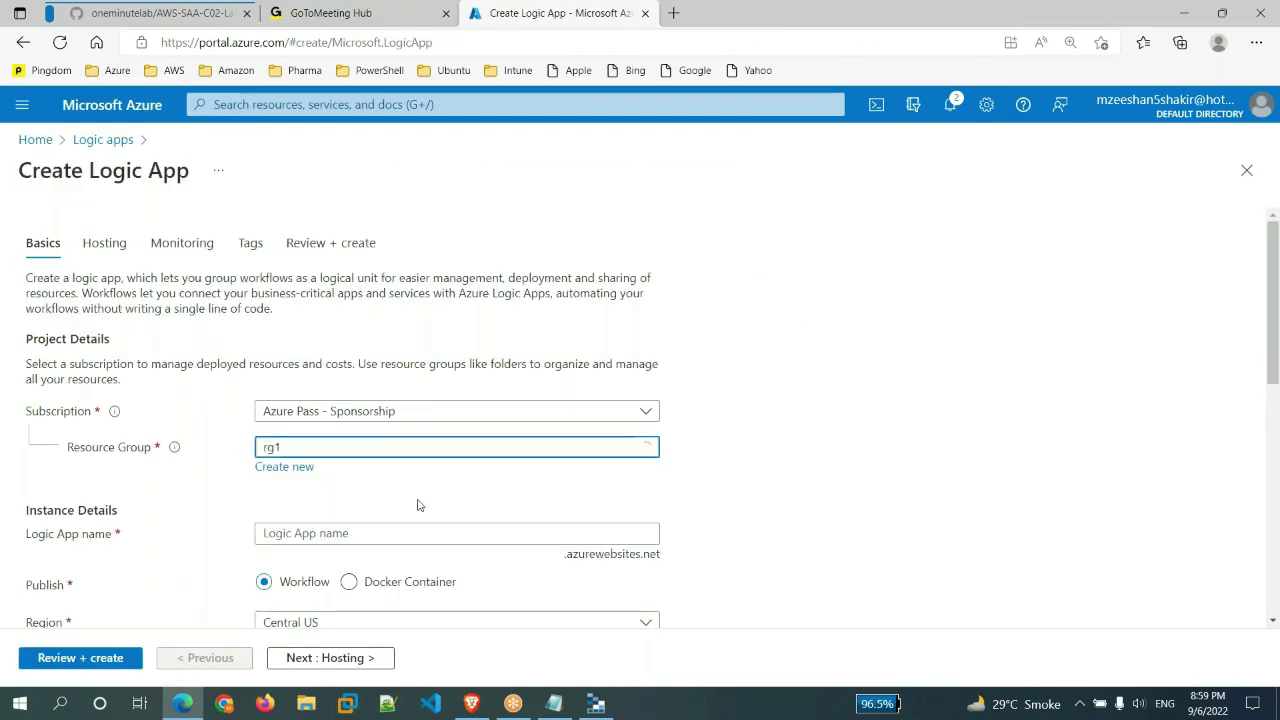
scroll(419, 505, down, 2)
click(394, 363)
text(myapp9998)
- Set region East US and Consumption plan type, then review and create the logic app
scroll(752, 484, down, 2)
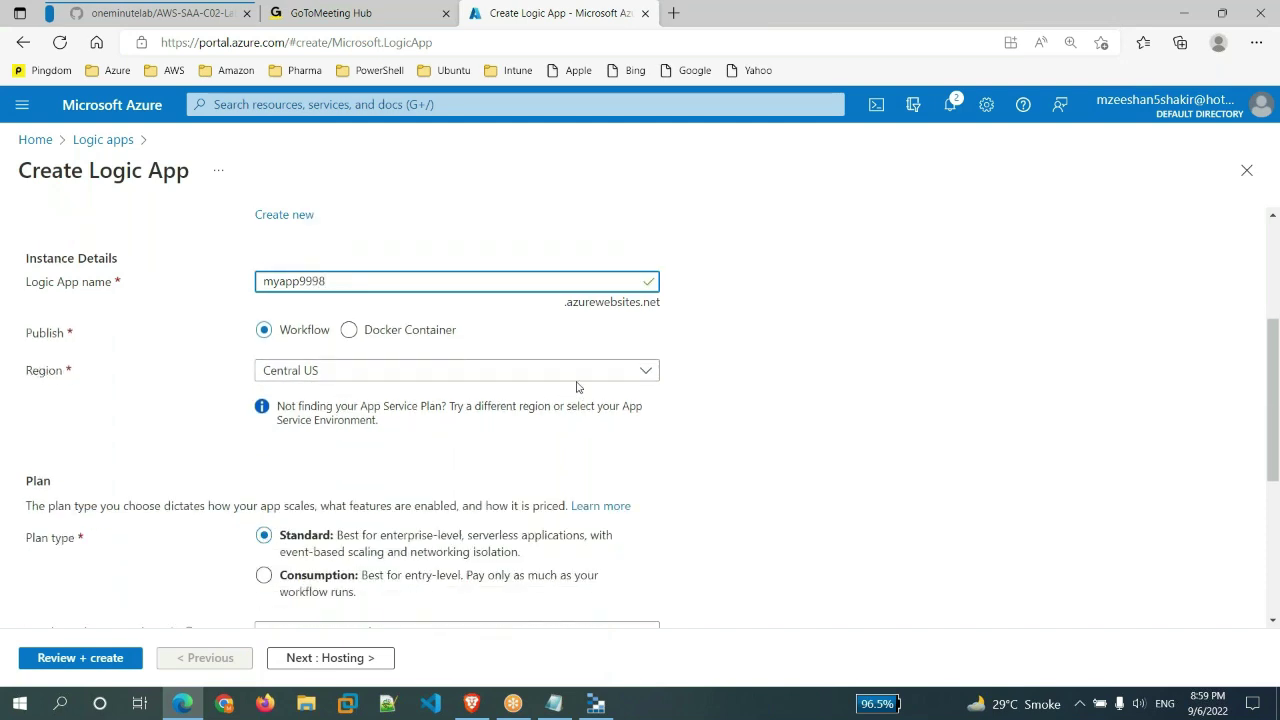
click(647, 370)
scroll(378, 556, down, 2)
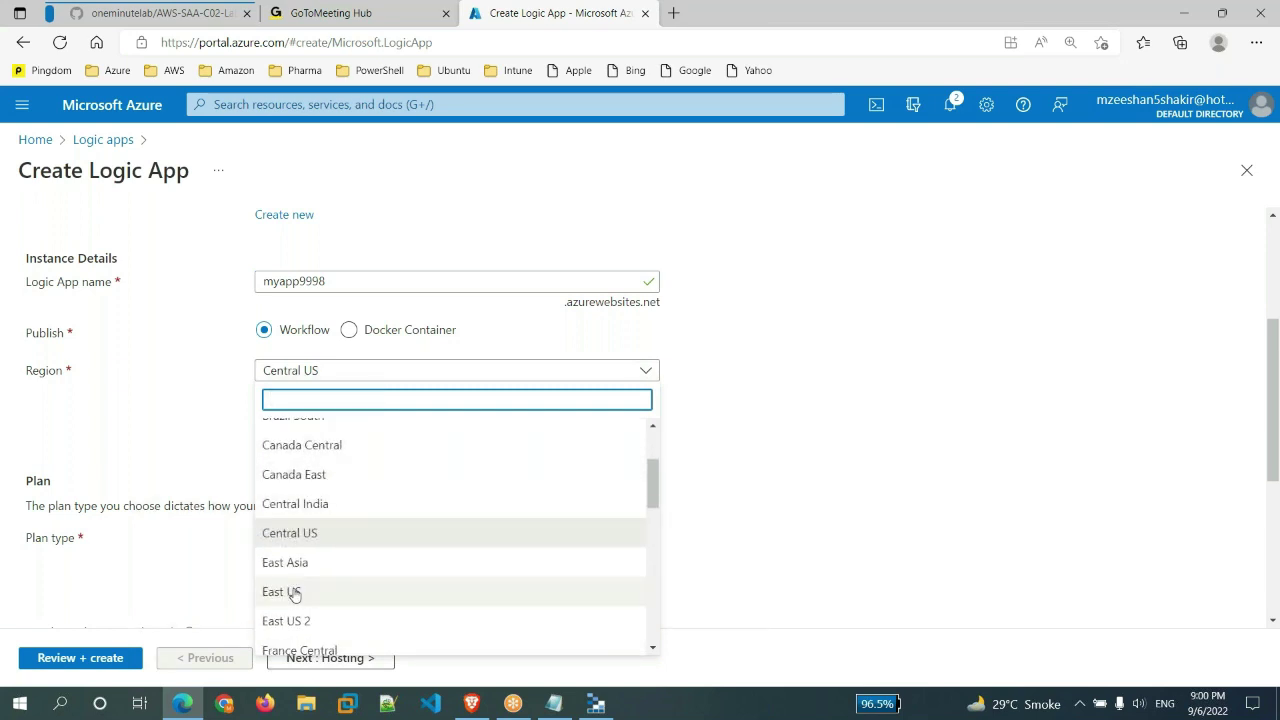
click(294, 592)
scroll(766, 489, down, 2)
click(264, 308)
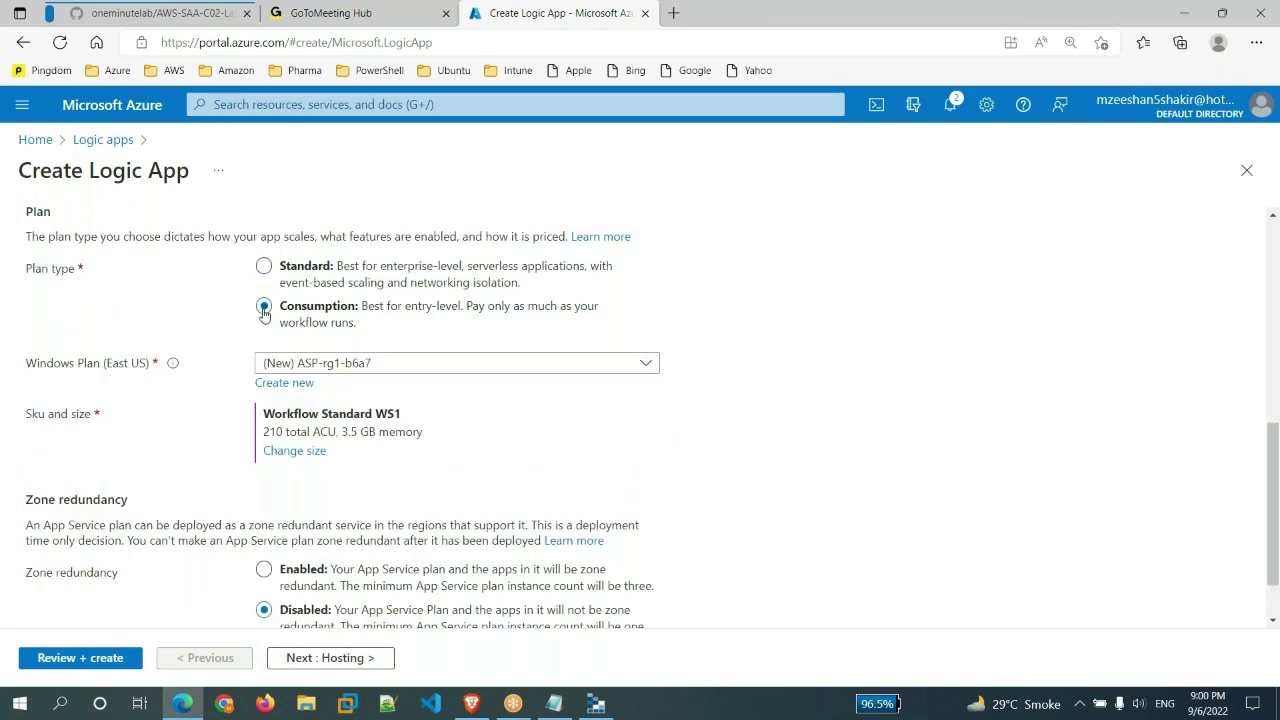
click(80, 657)
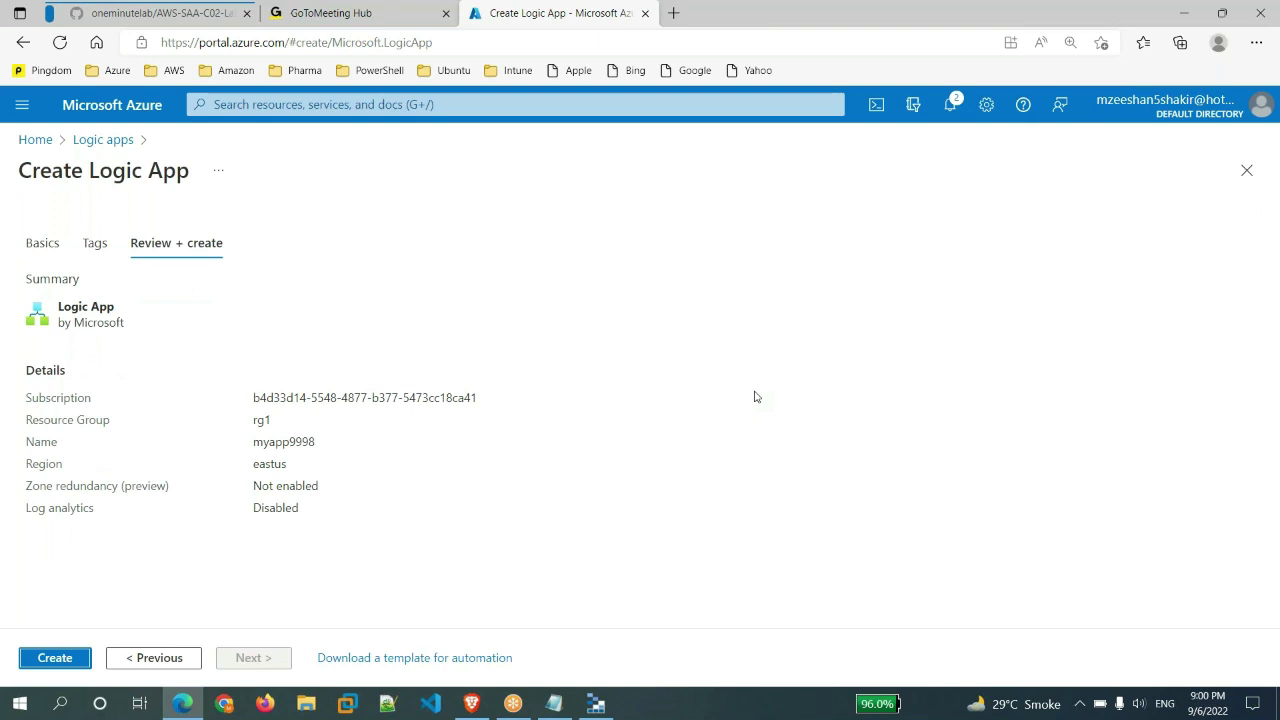
click(55, 657)
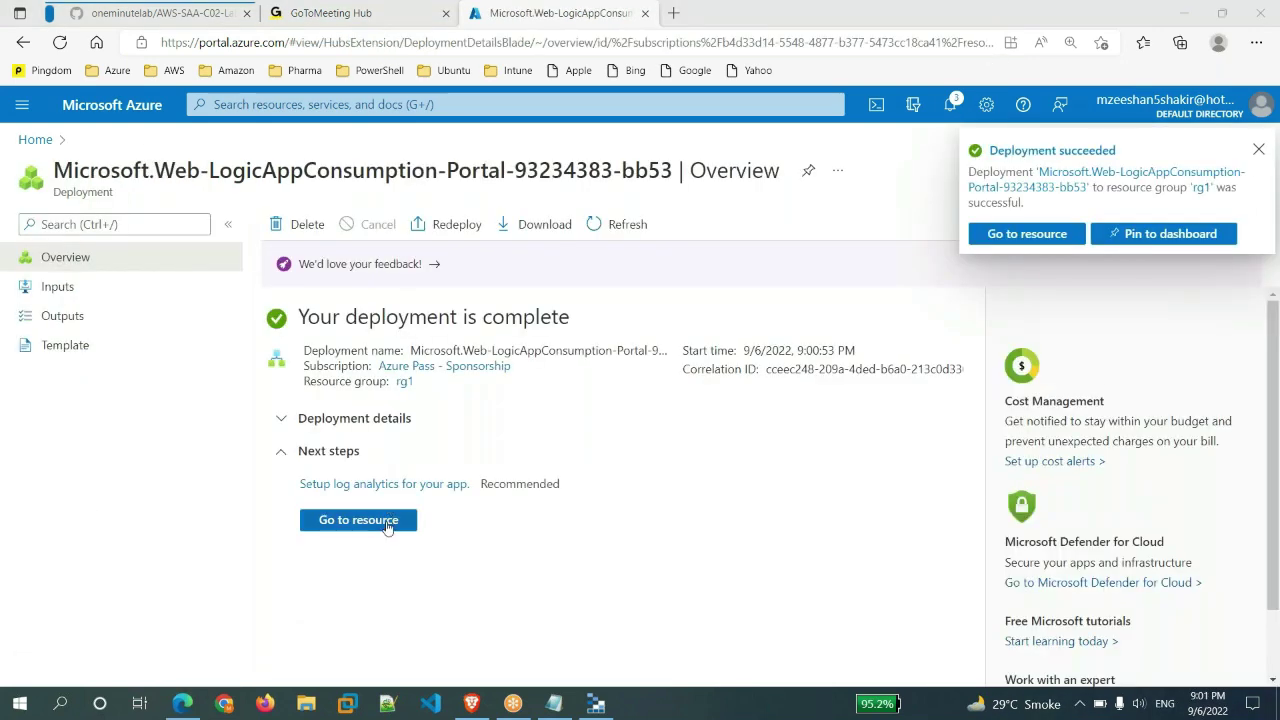
- Open myapp9998's Logic app designer and start from the Blank Logic App template
click(385, 526)
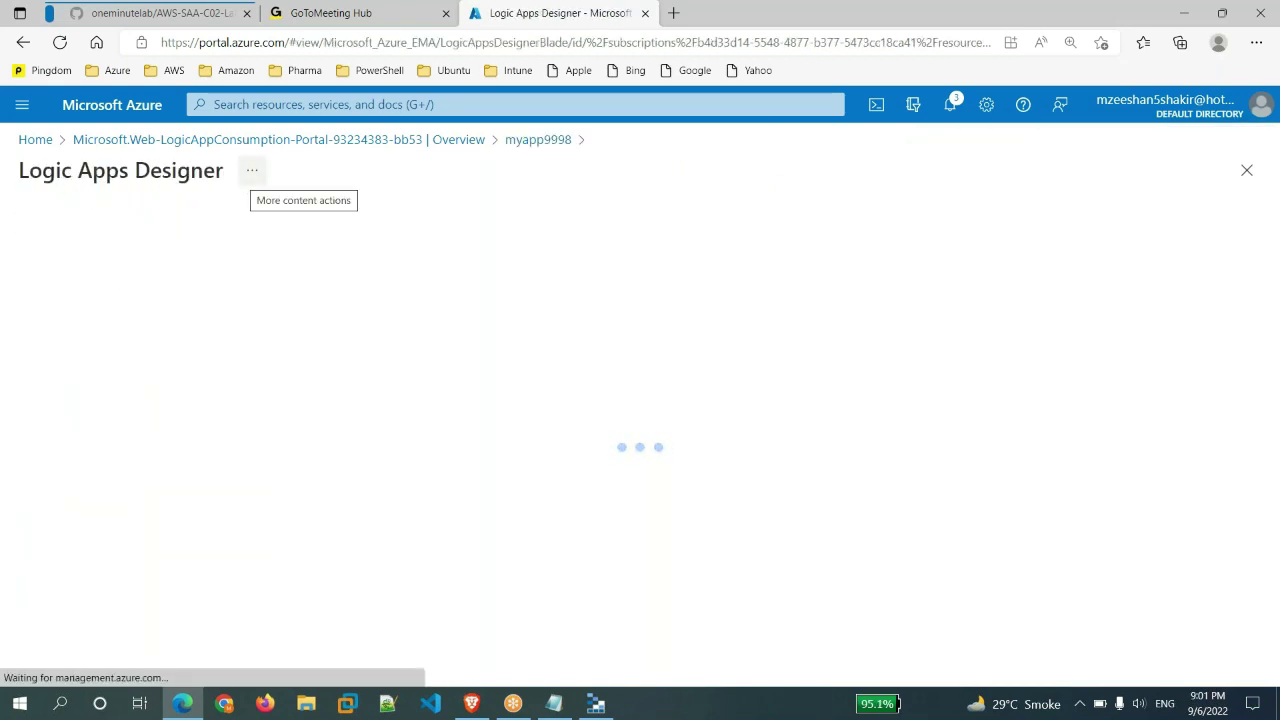
click(540, 141)
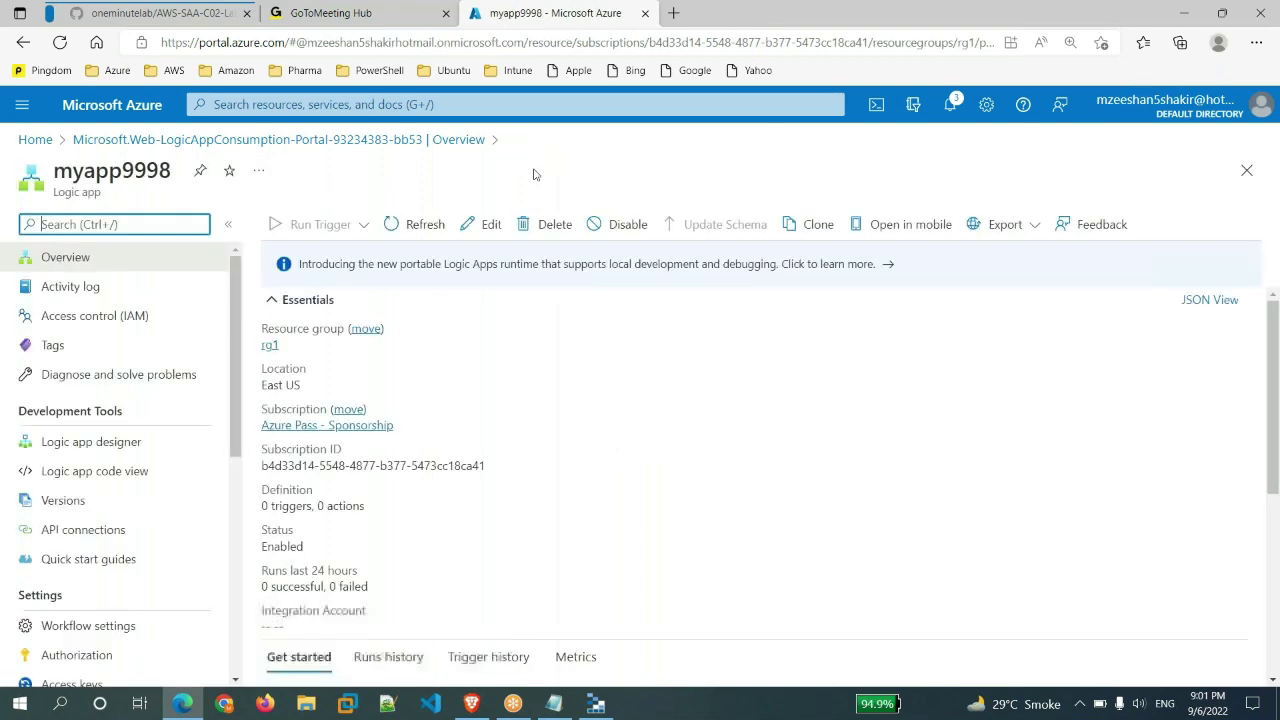
click(103, 444)
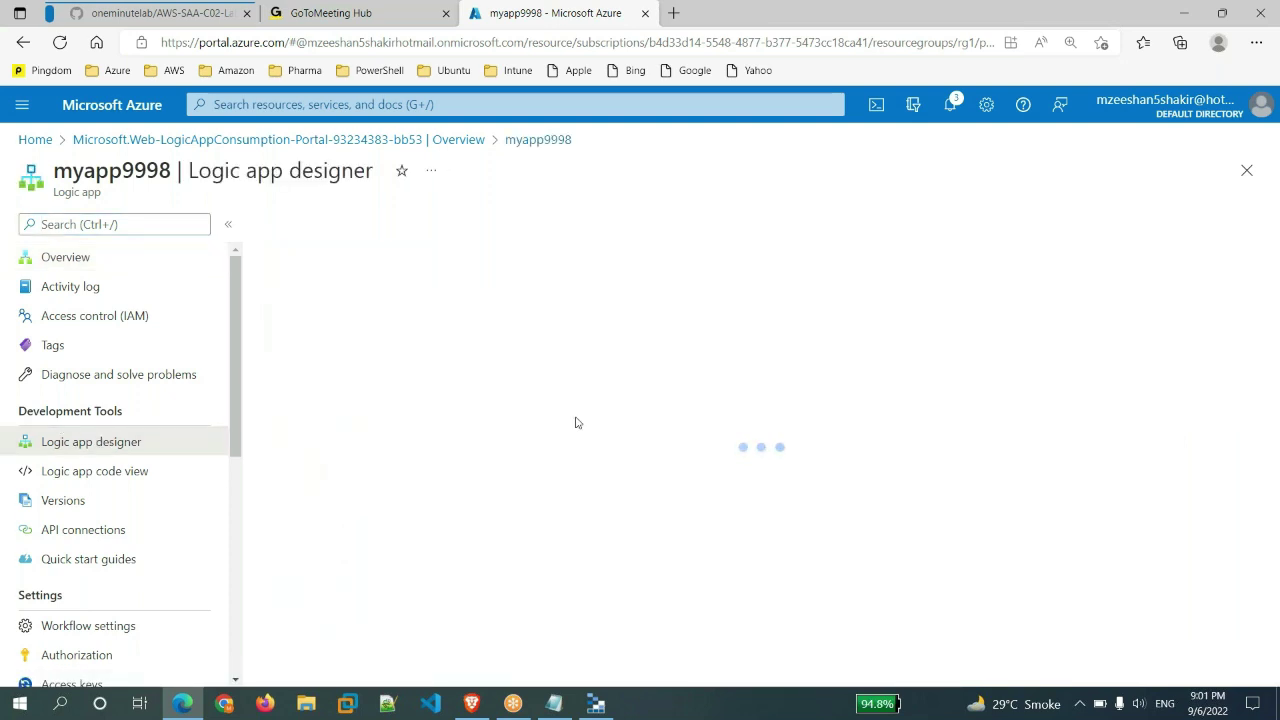
scroll(570, 440, down, 7)
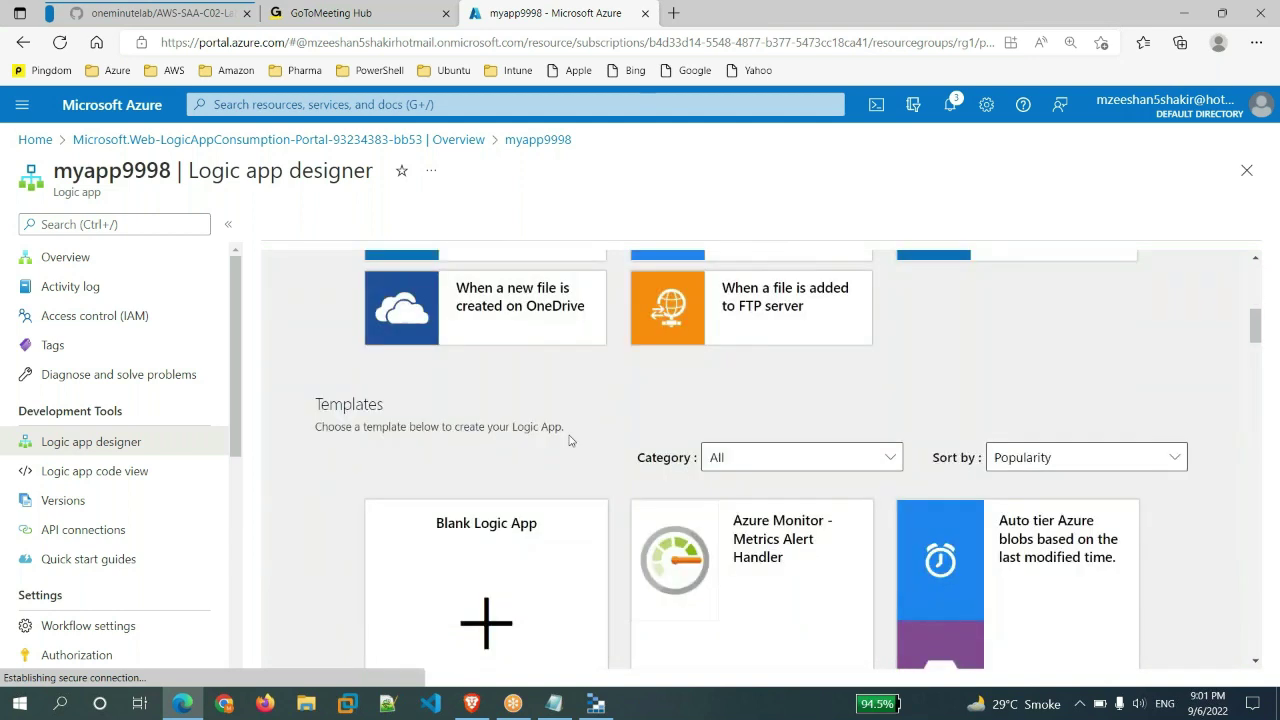
click(500, 610)
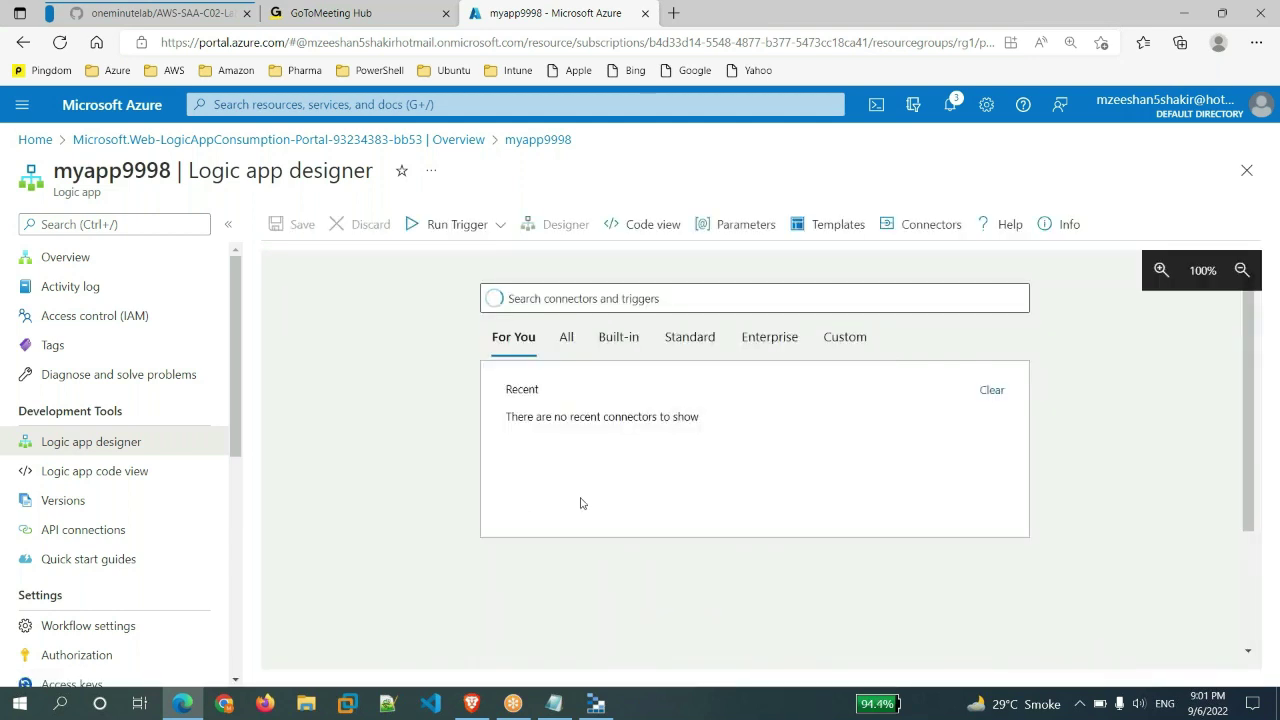
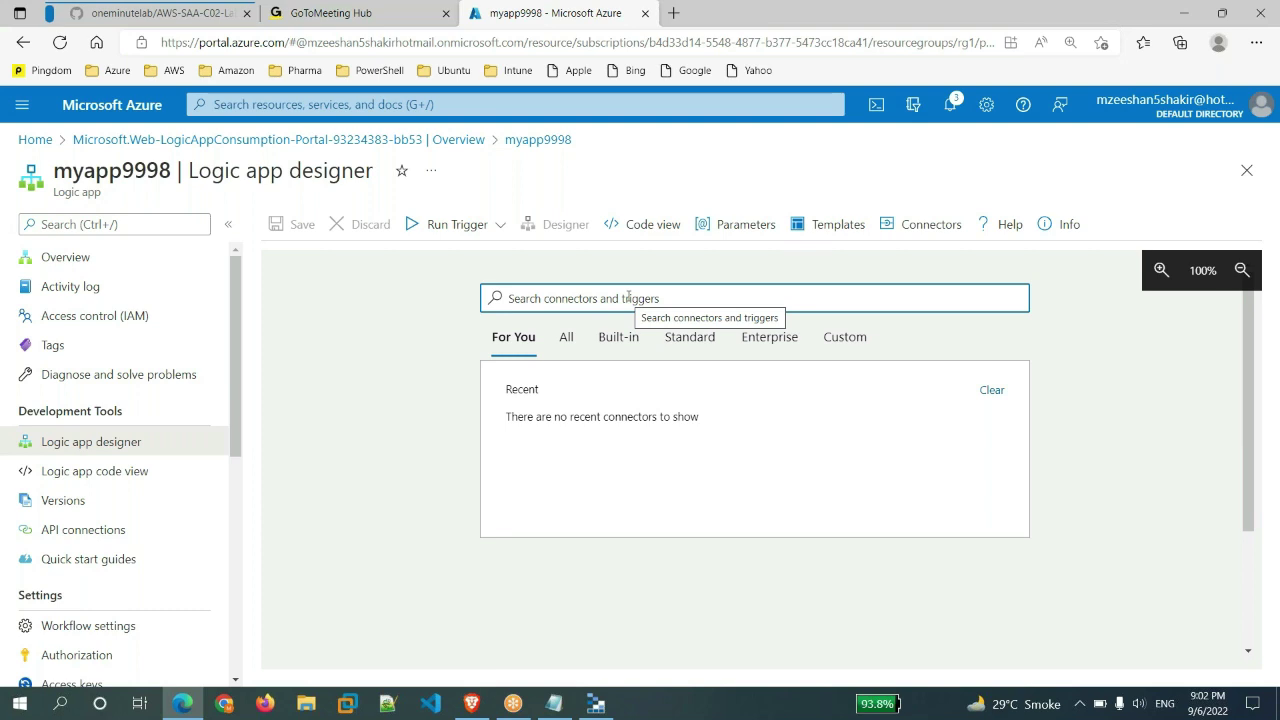
- Add a Schedule Recurrence trigger firing every 3 minutes, then add a new step after it
click(560, 393)
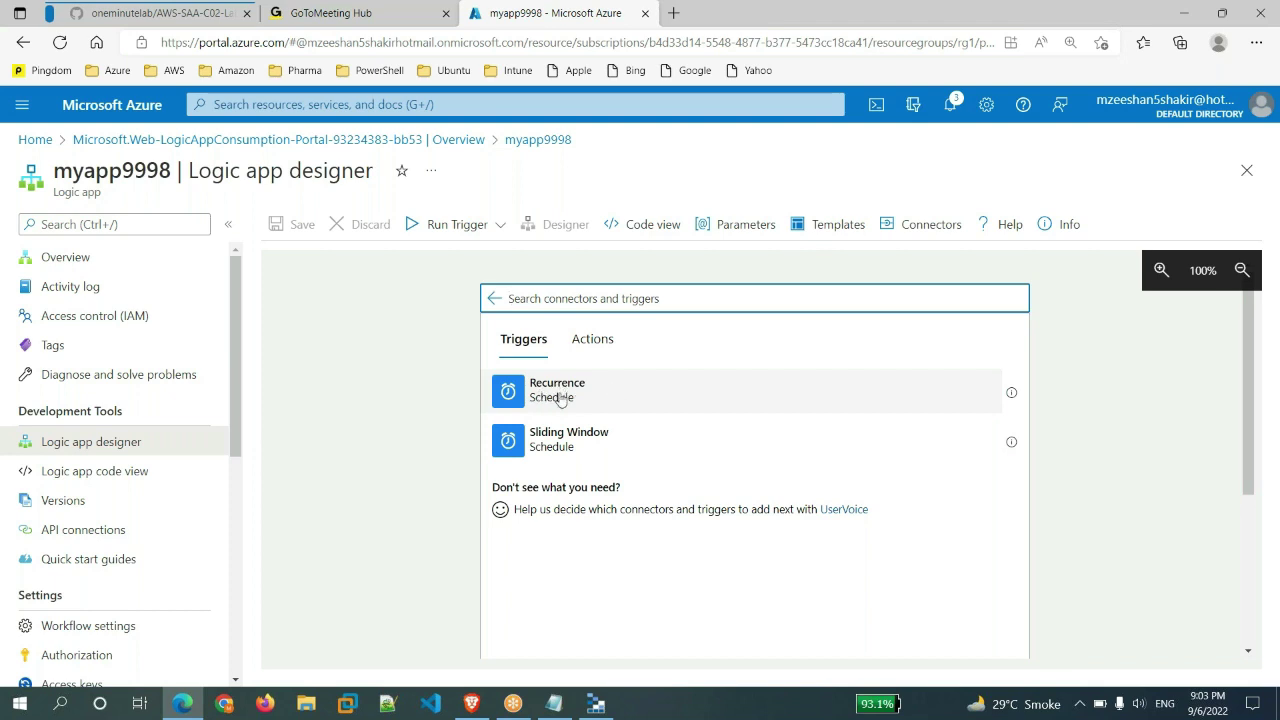
click(541, 398)
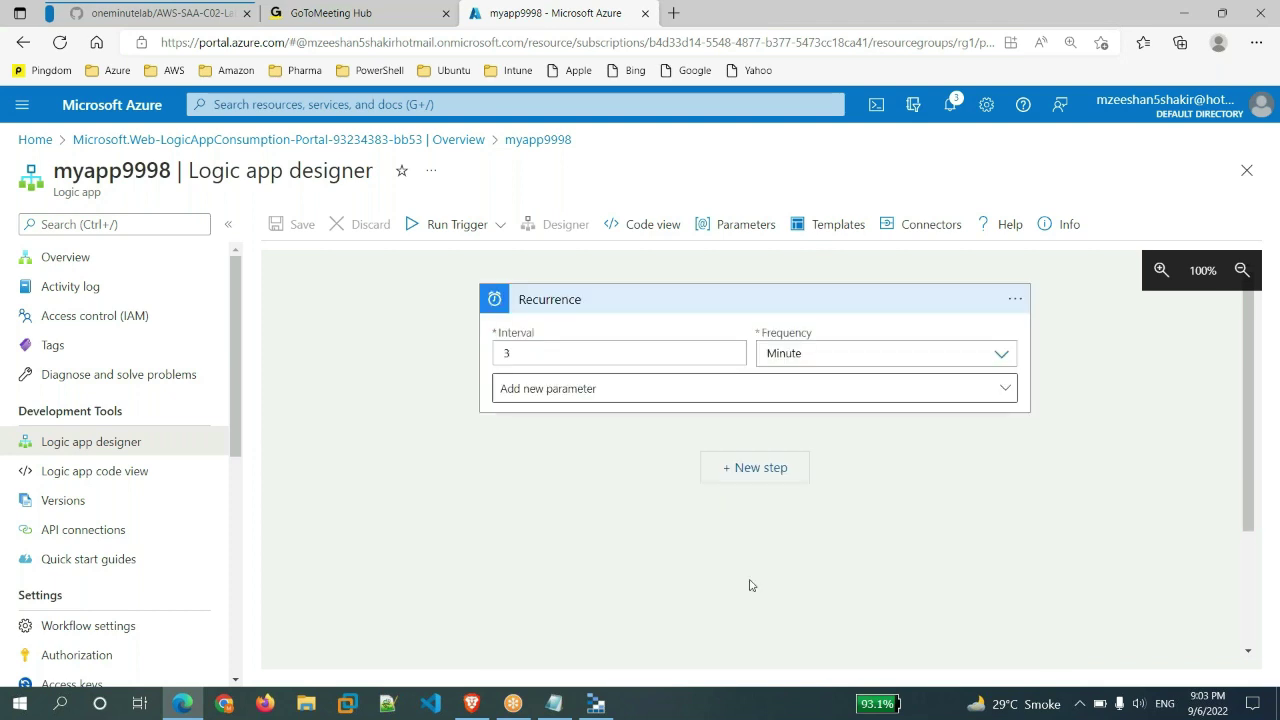
click(924, 350)
click(742, 469)
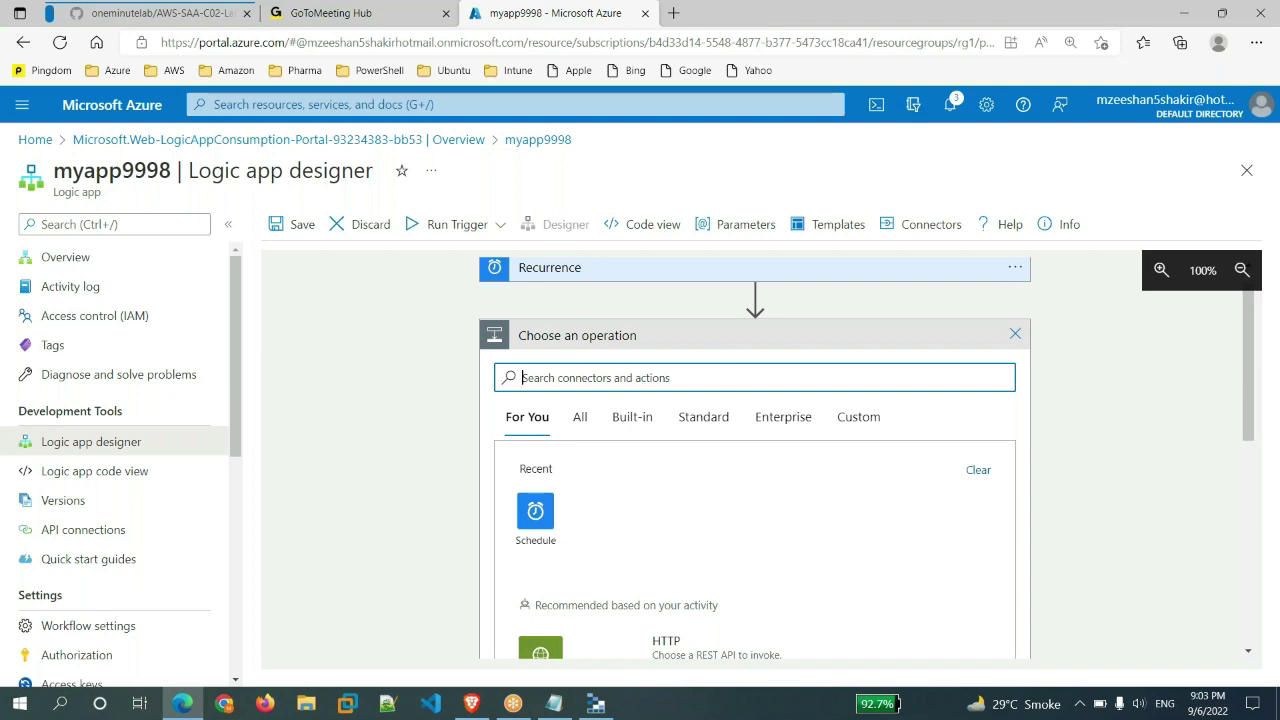
- Search 'sql' for the new step and open Azure Table Storage, scrolling to its insert entity actions
click(596, 703)
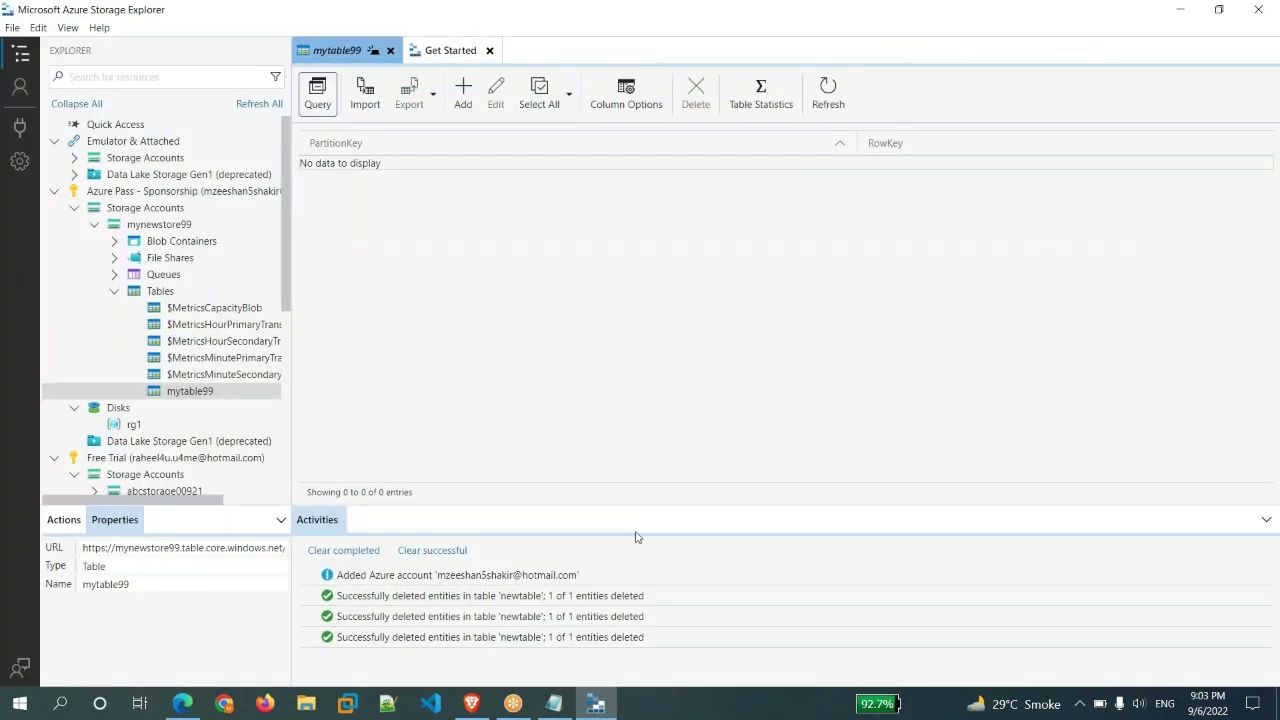
click(596, 703)
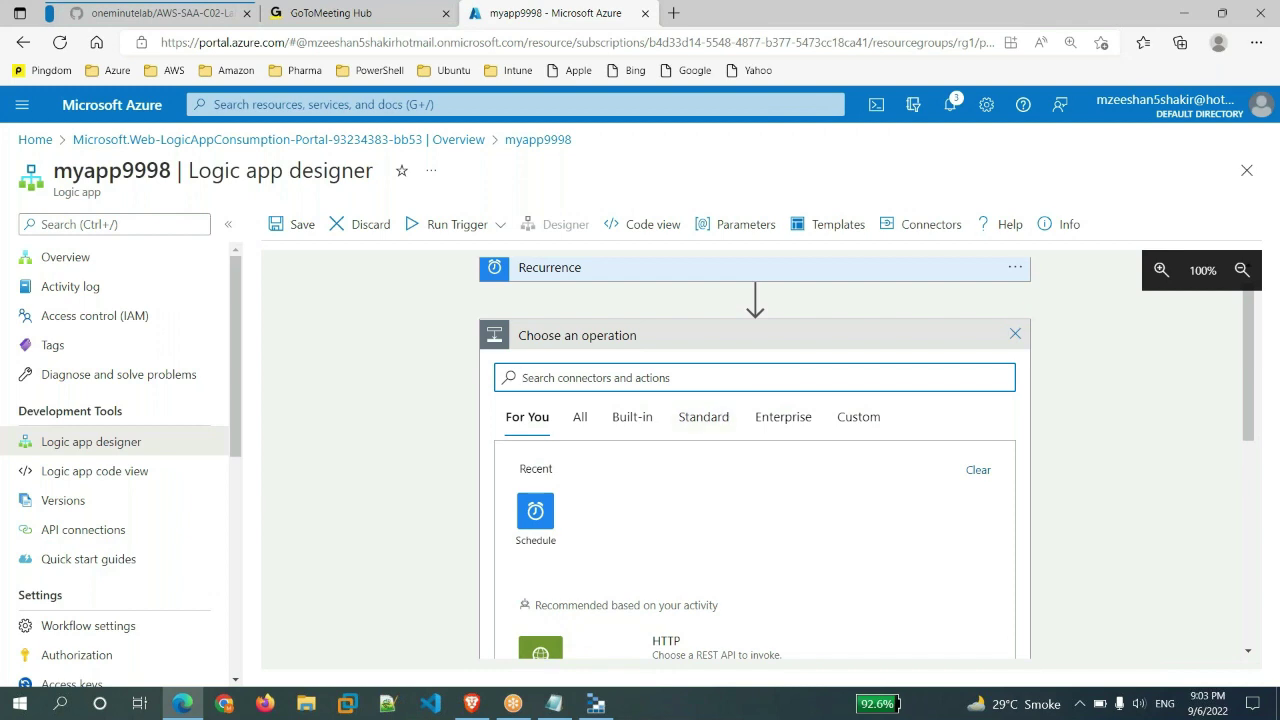
text(azure)
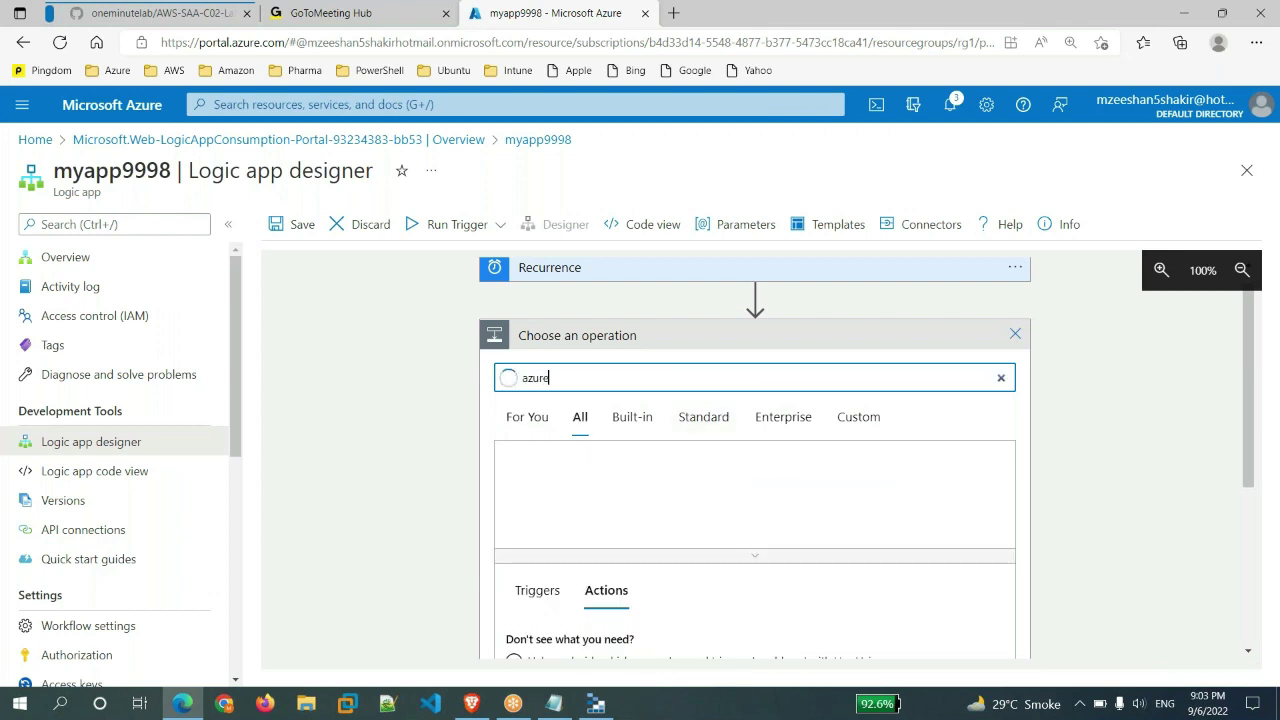
key(BackSpace)
key(BackSpace)
key(BackSpace)
key(BackSpace)
text(sql)
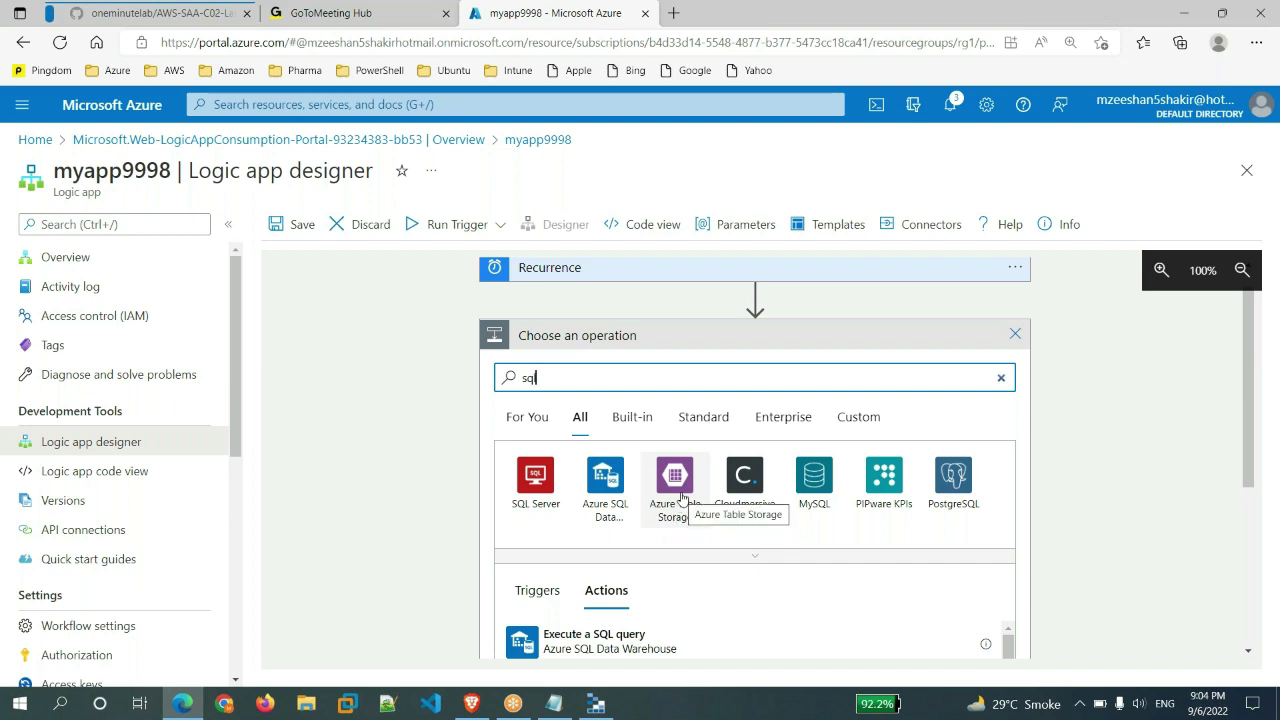
click(683, 497)
scroll(737, 540, down, 5)
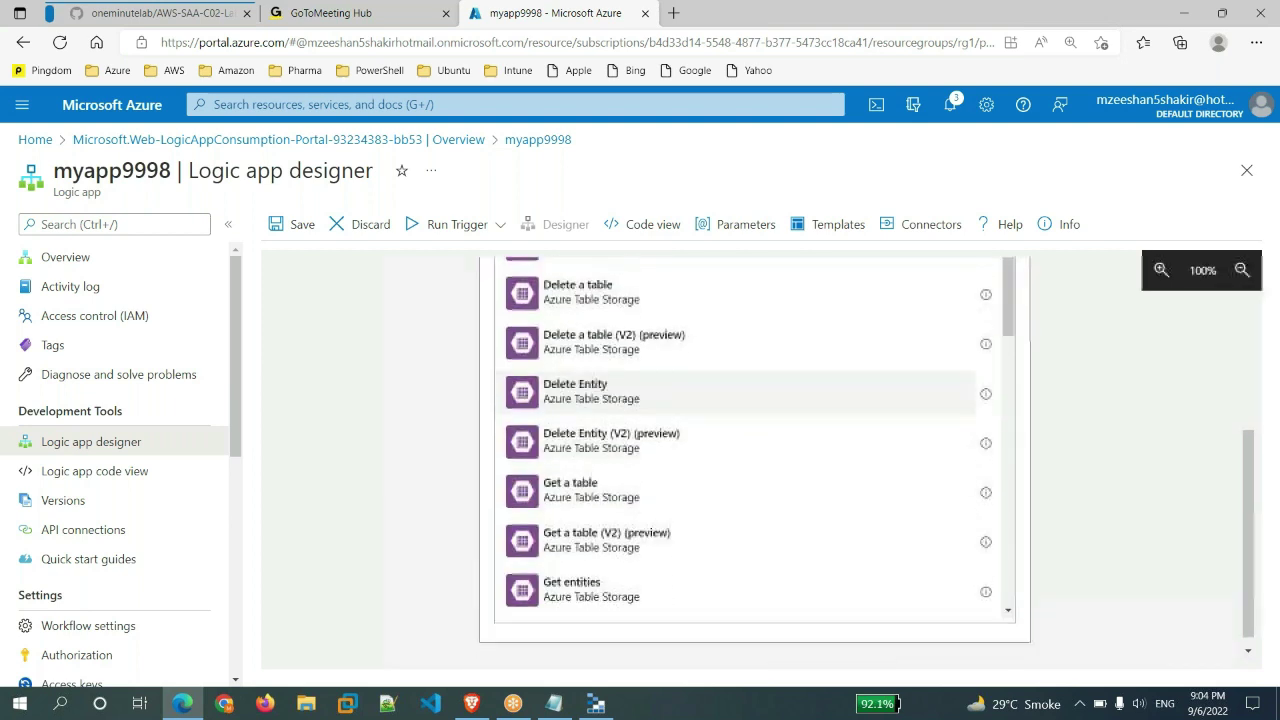
scroll(737, 540, down, 5)
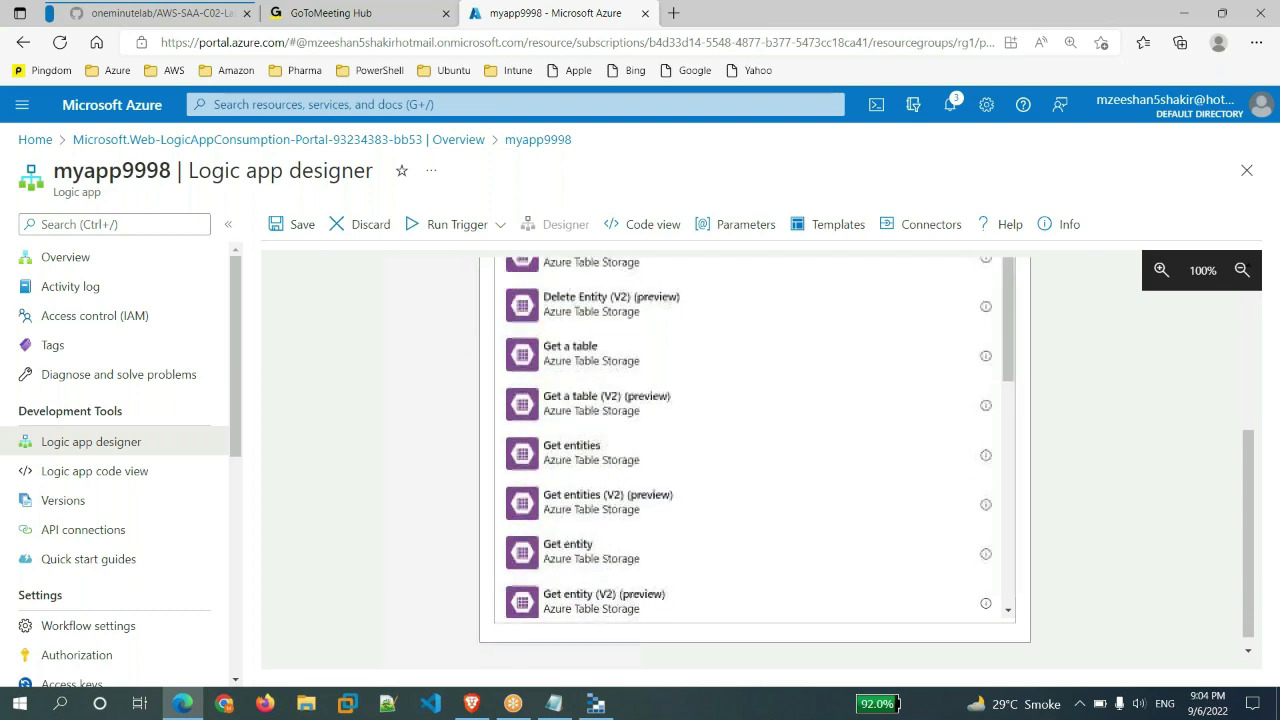
scroll(603, 447, down, 3)
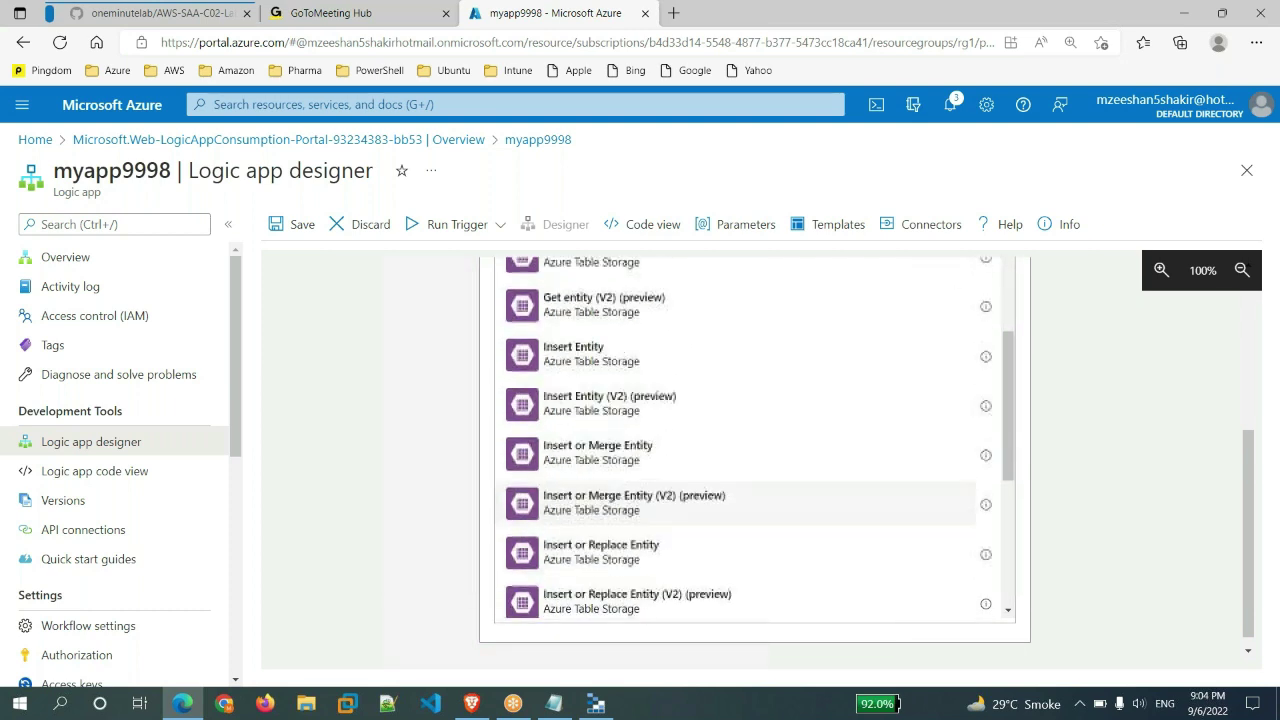
- Choose Insert or Merge Entity and name its new storage connection 'test'
click(603, 450)
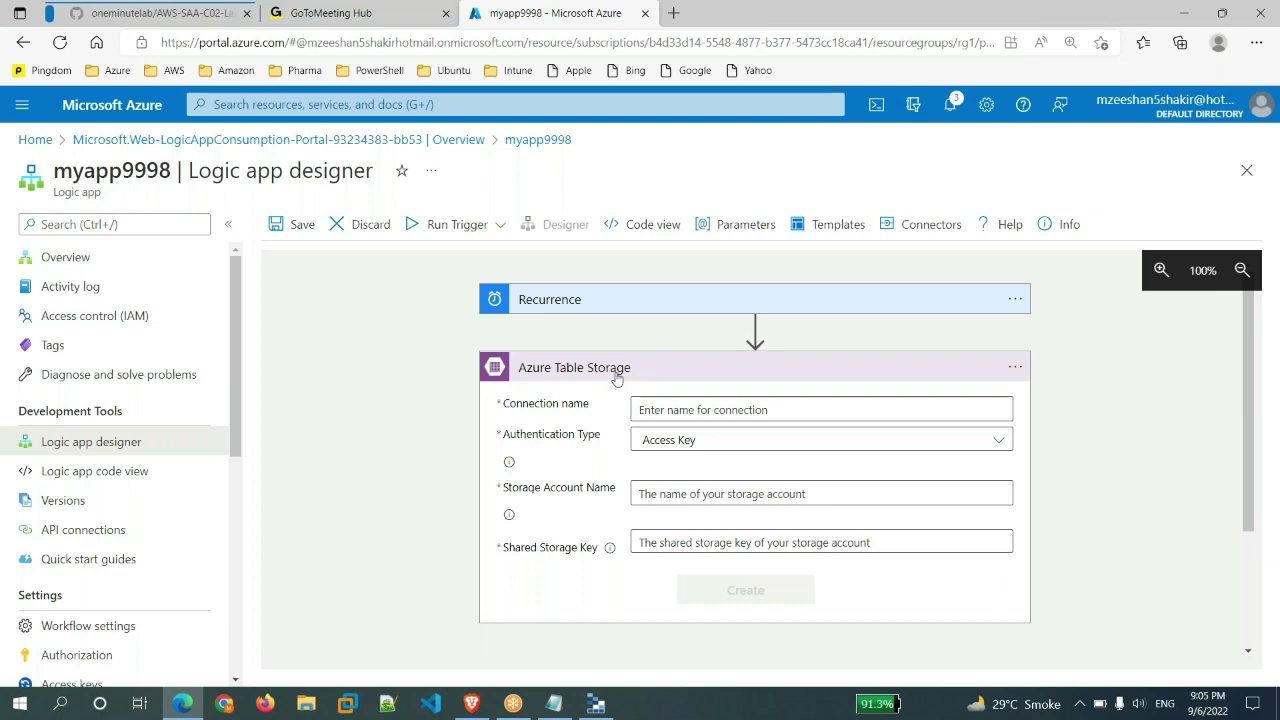
click(770, 411)
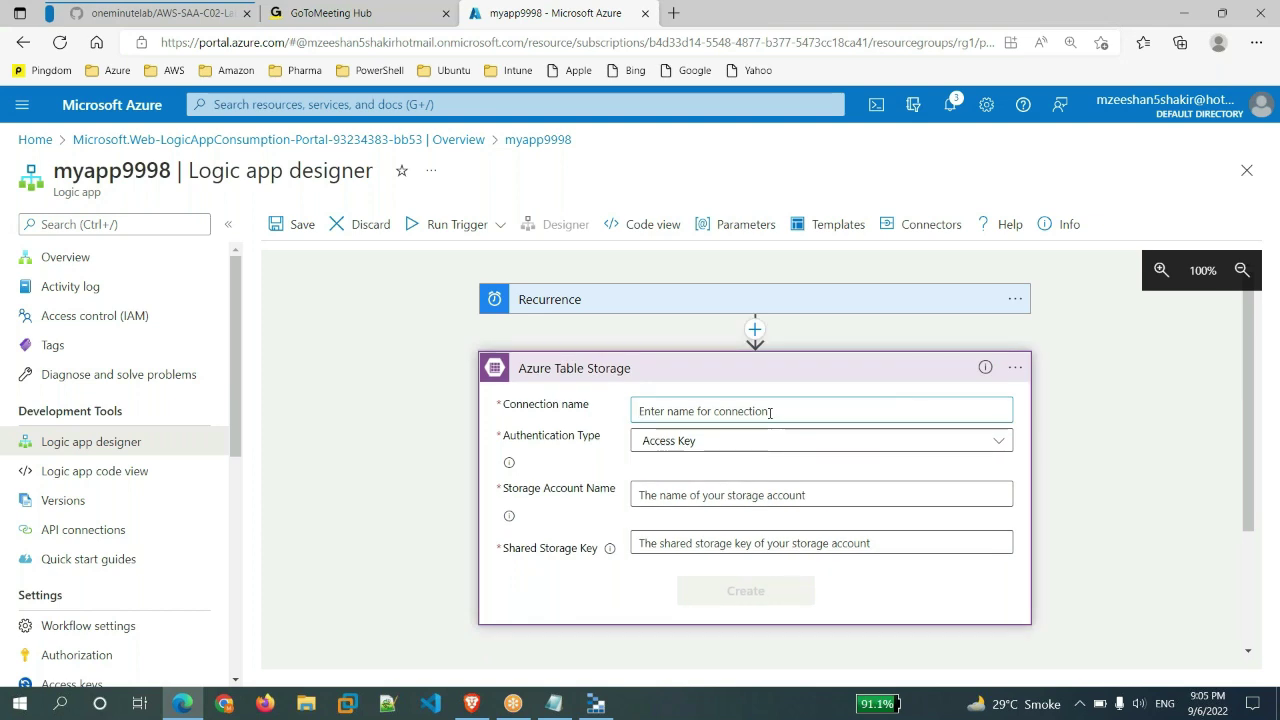
text(test)
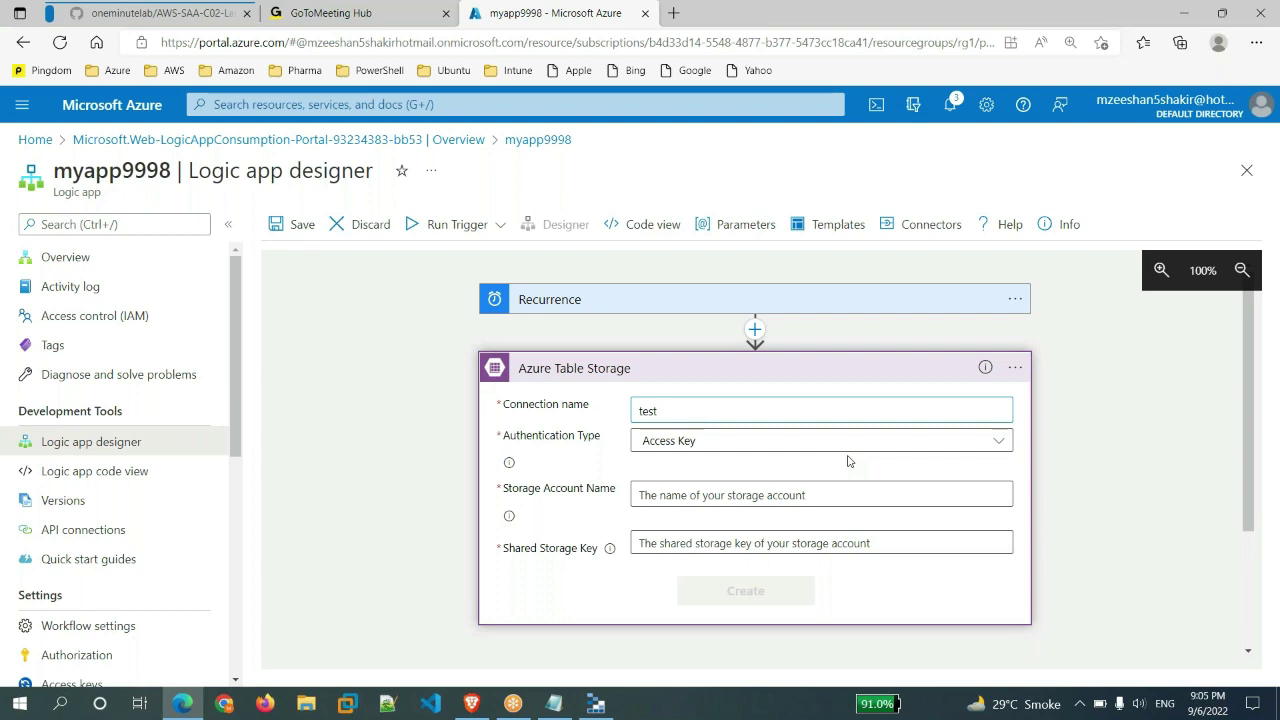
click(742, 497)
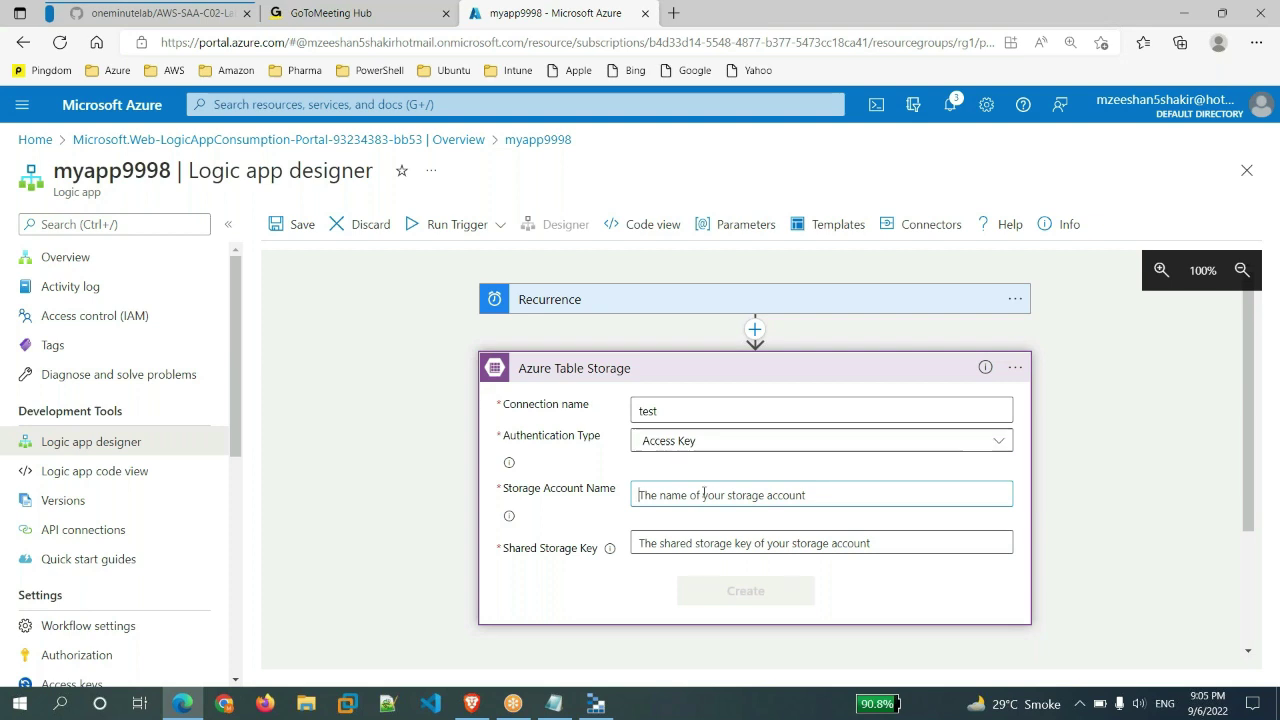
- In a new browser tab, open mynewstore99's Access keys and copy key1
click(105, 106)
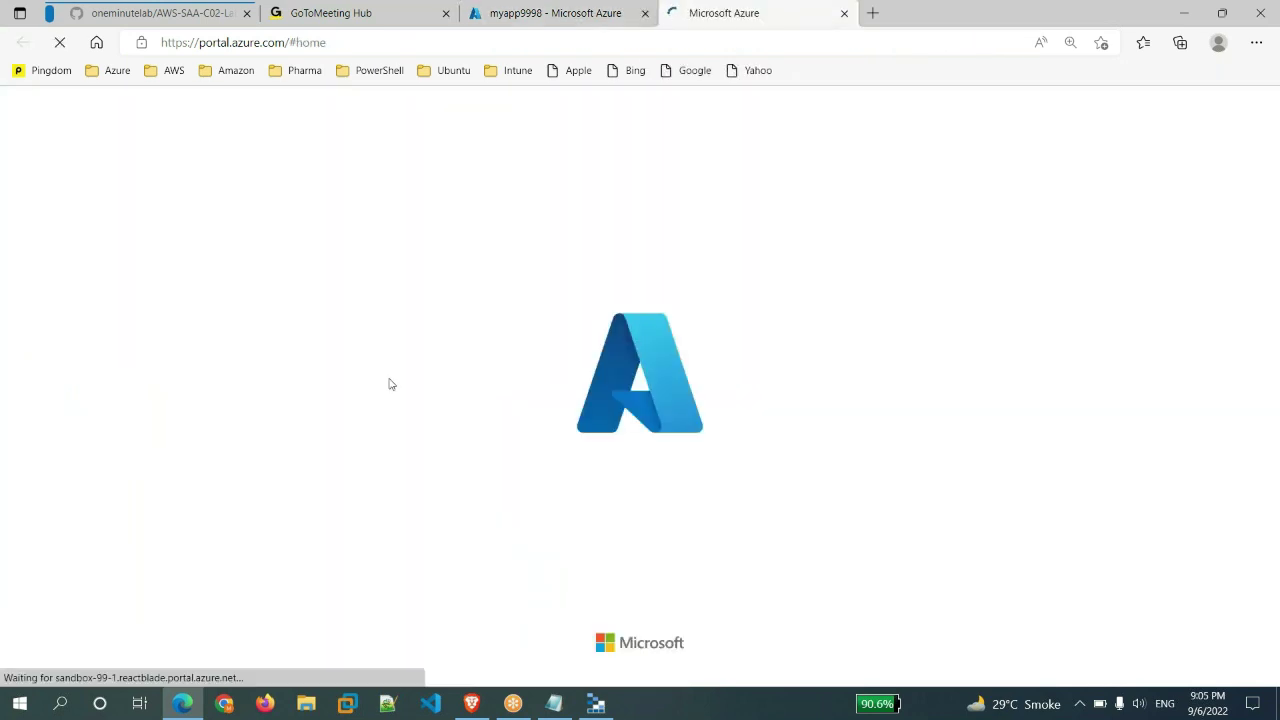
mouse_move(604, 706)
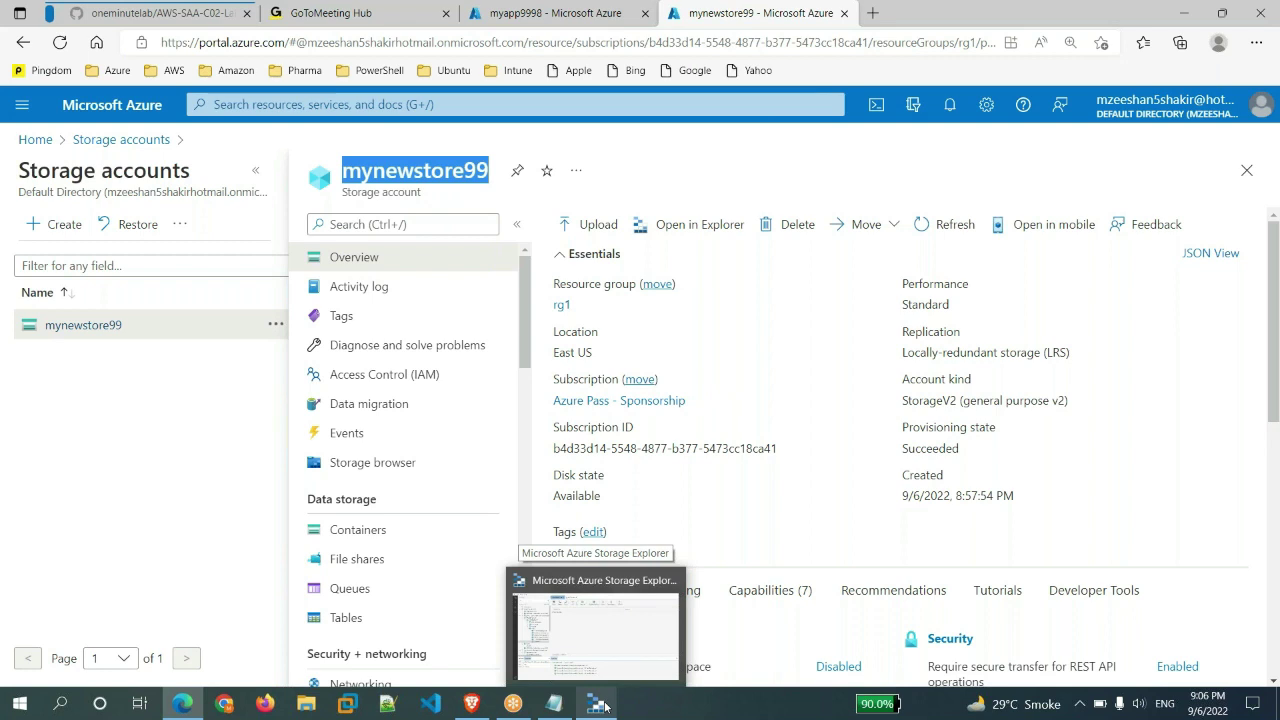
click(593, 623)
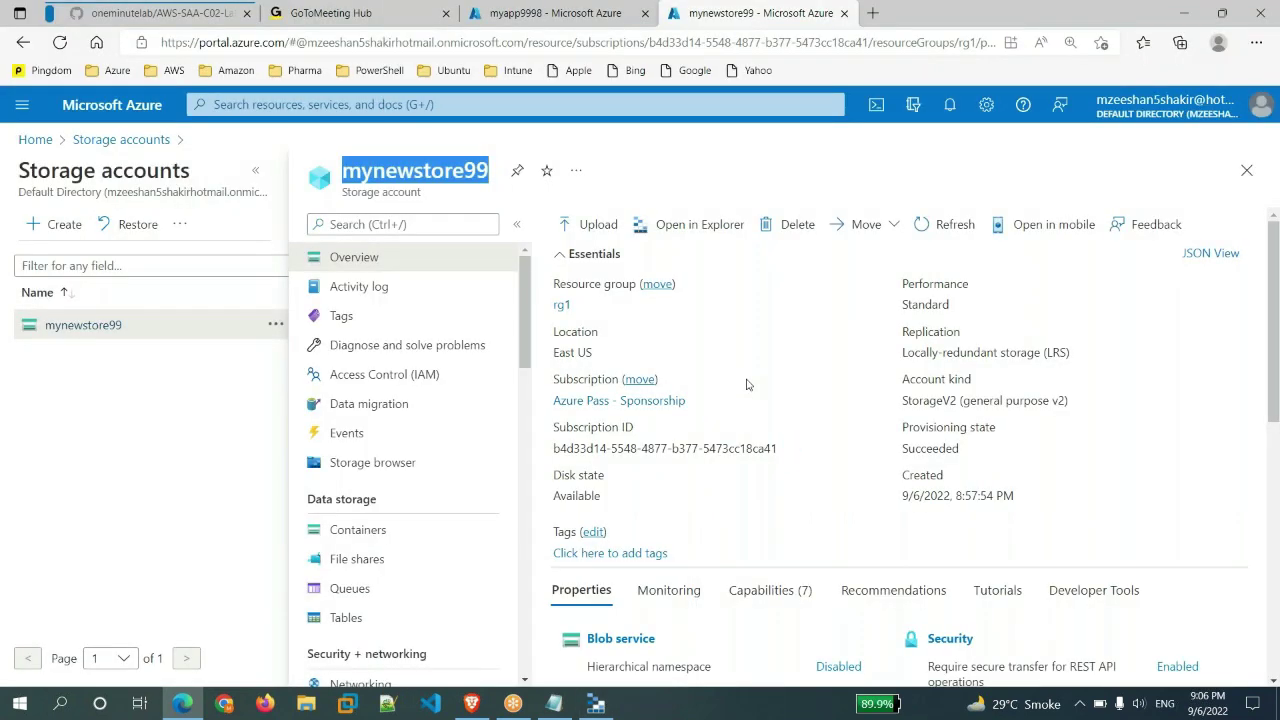
key(ctrl+shift+Tab)
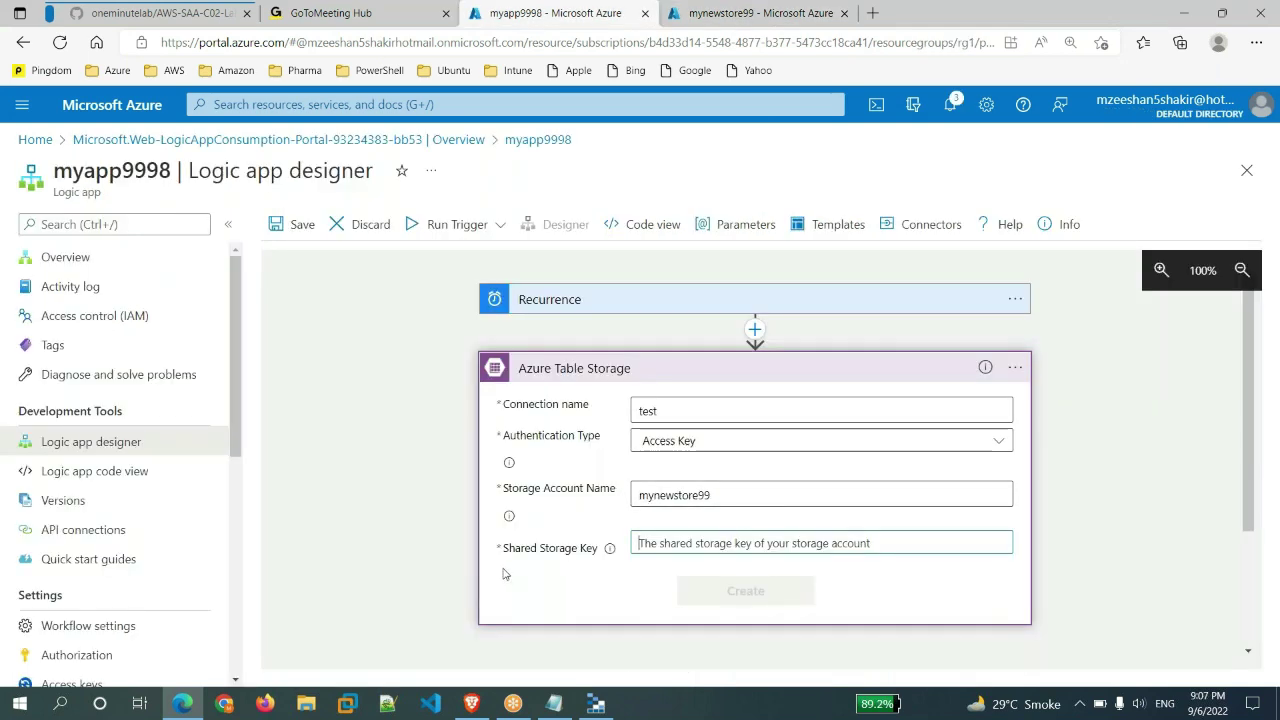
mouse_move(562, 560)
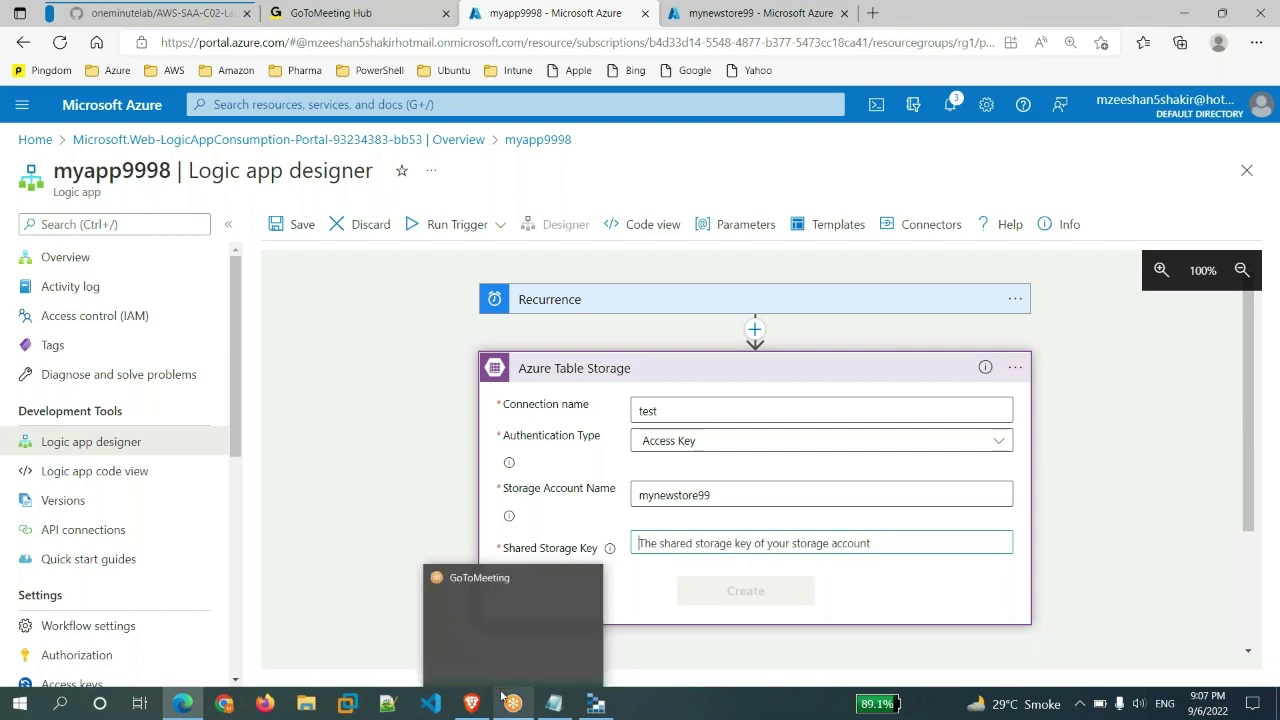
click(716, 14)
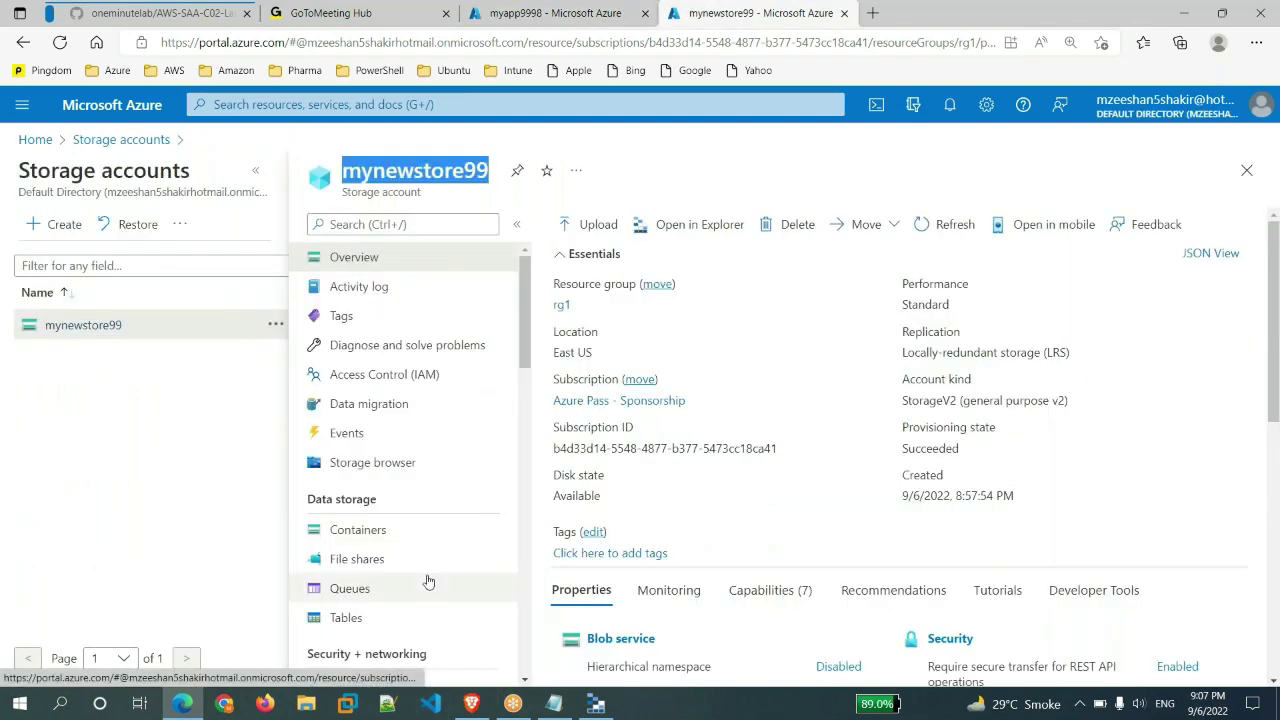
scroll(440, 555, down, 3)
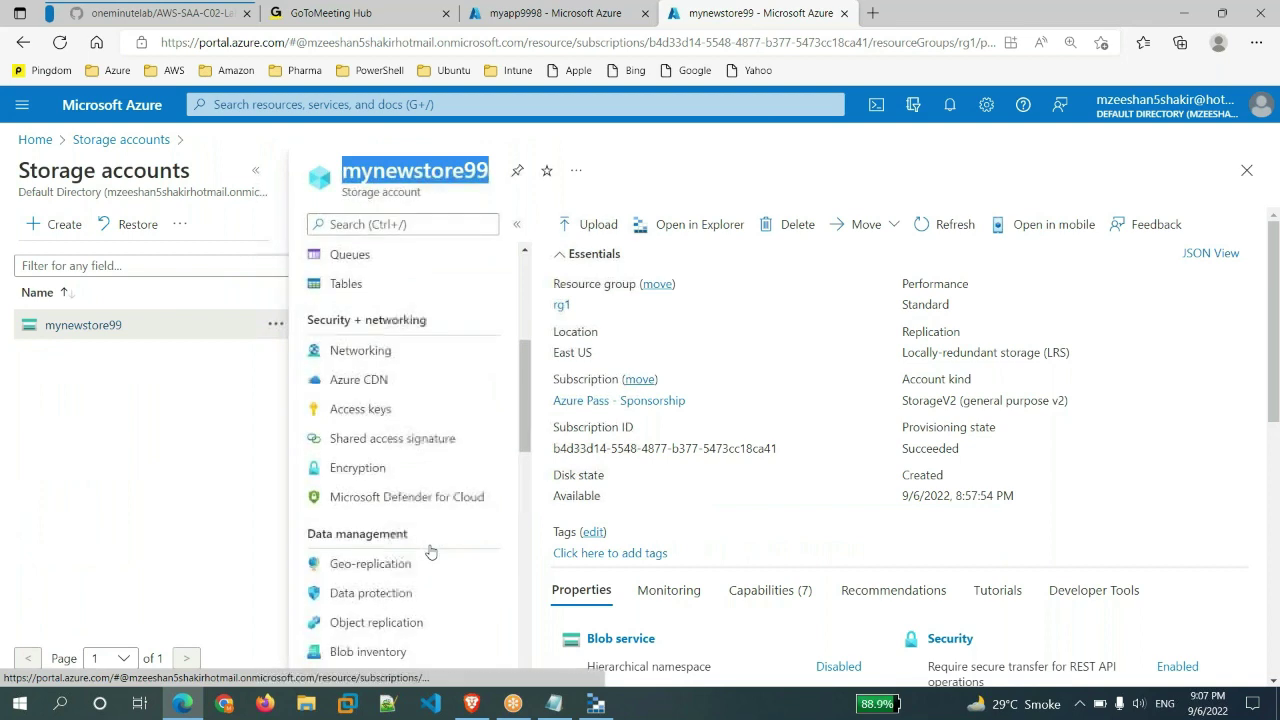
click(345, 408)
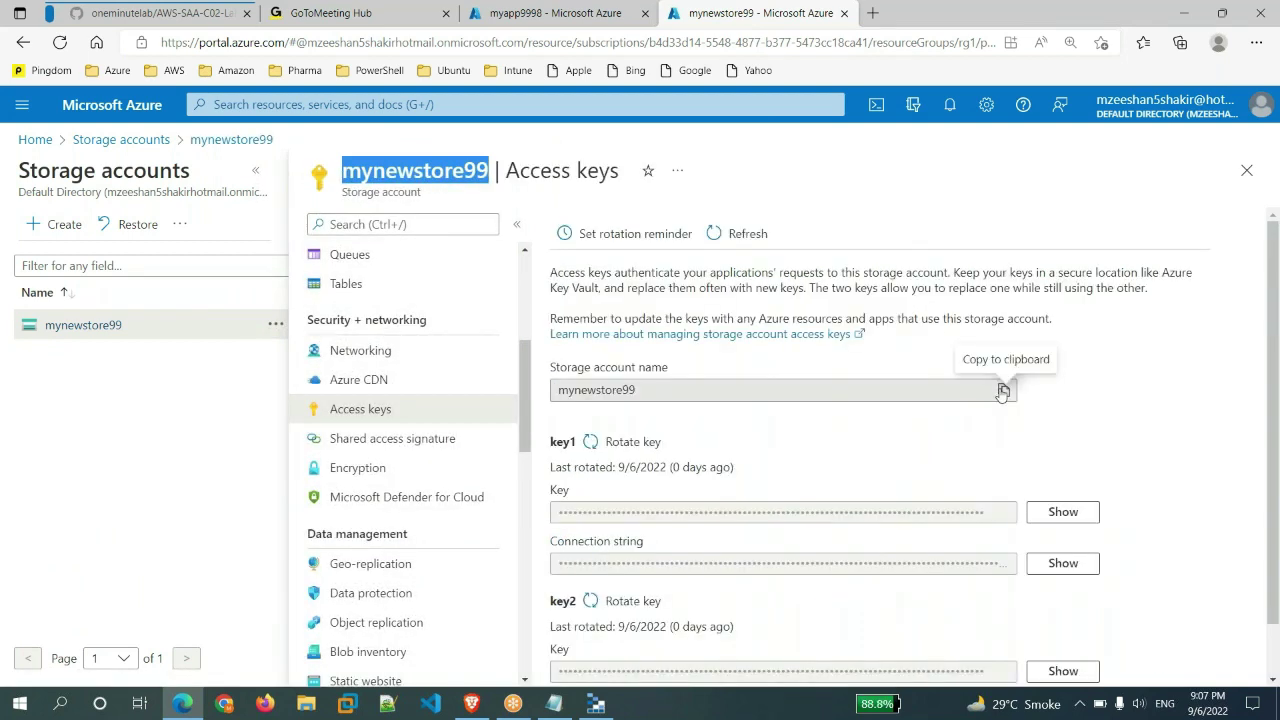
click(1040, 512)
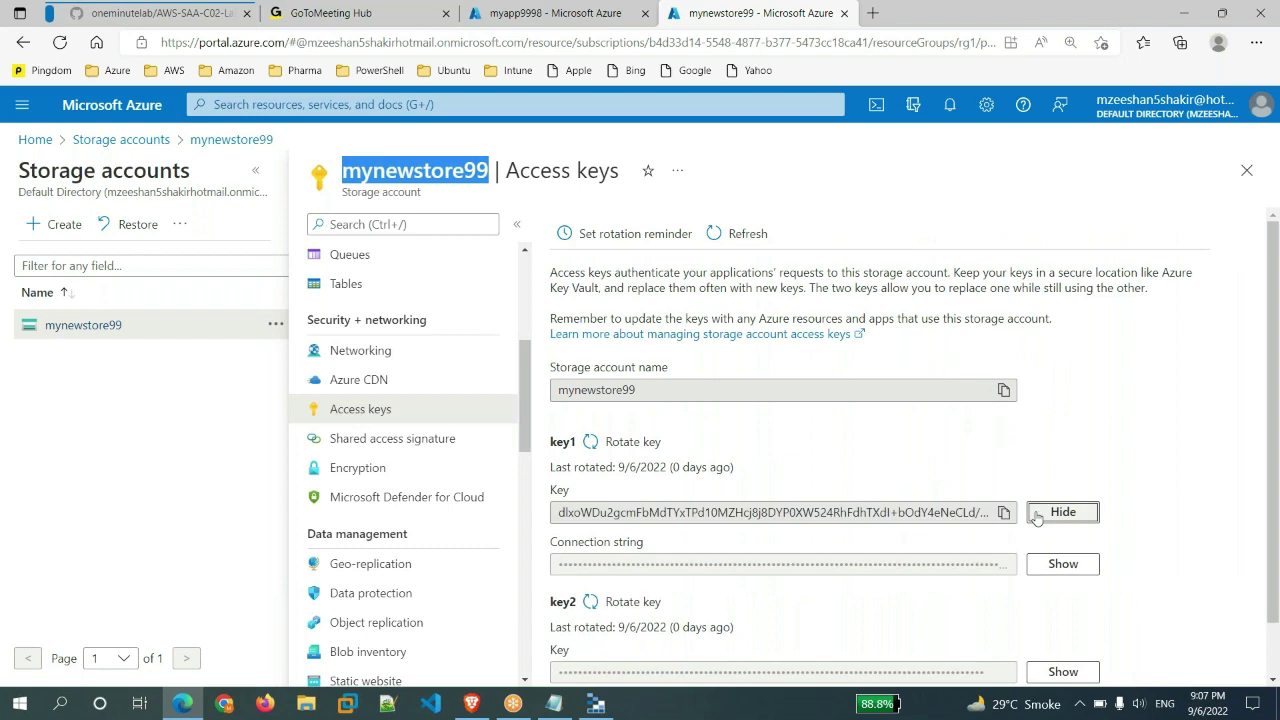
click(1003, 513)
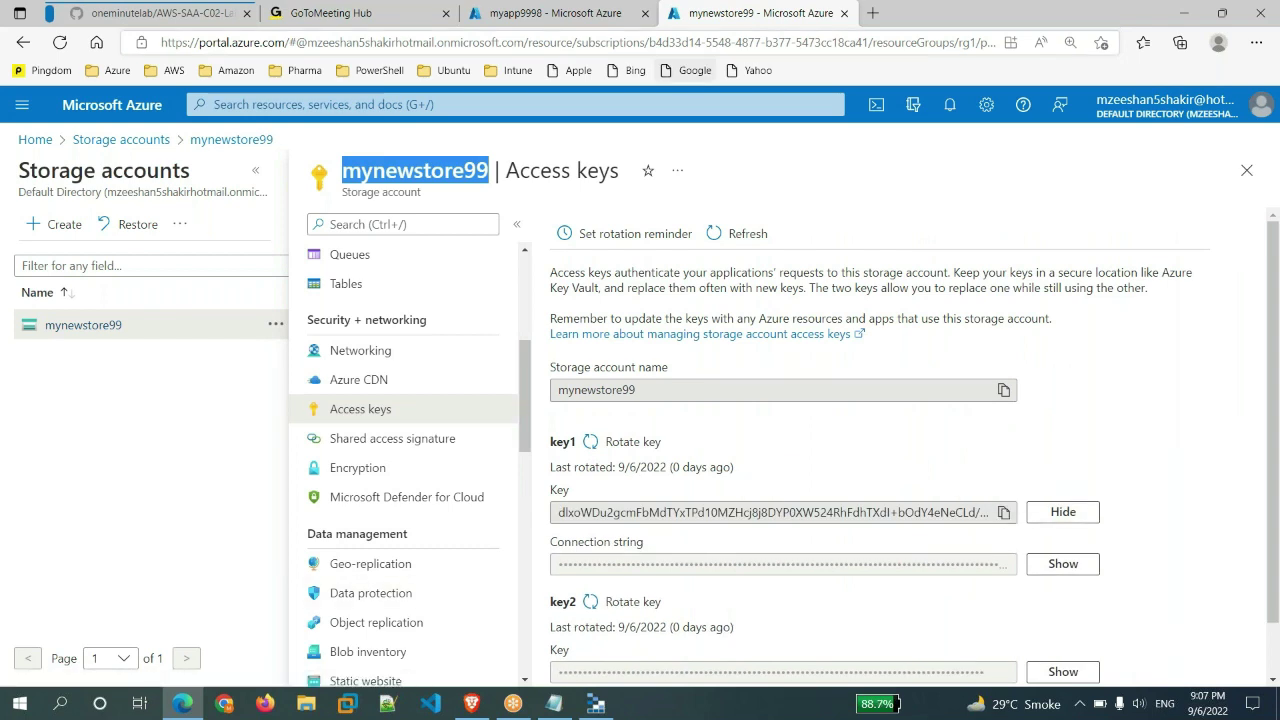
- Paste key1 as the Shared Storage Key and create the 'test' connection for mynewstore99
click(600, 13)
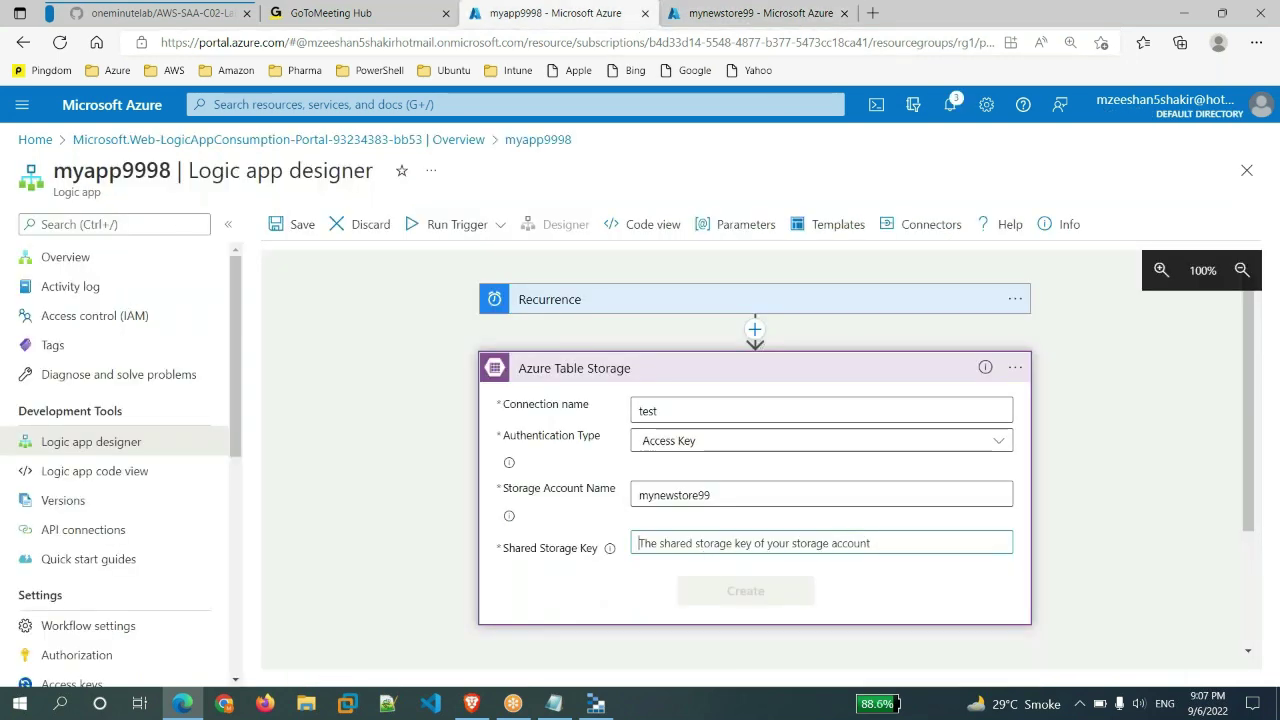
key(ctrl+v)
click(759, 592)
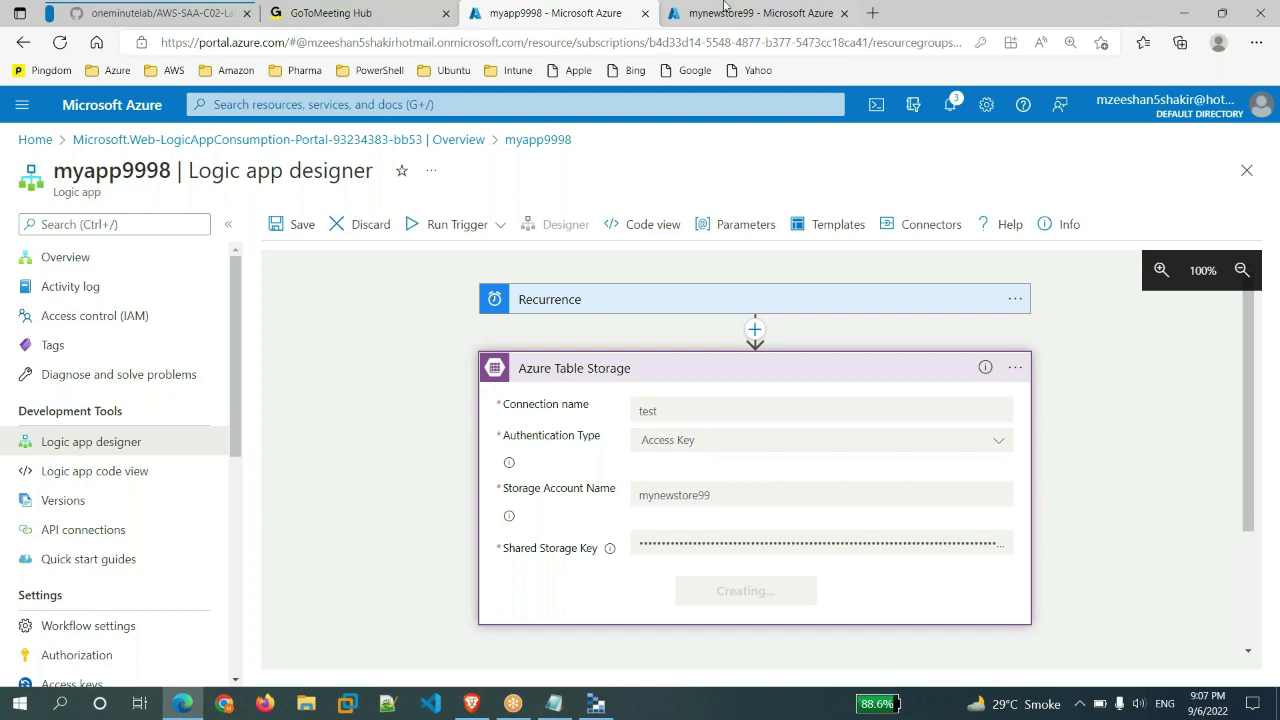
click(740, 13)
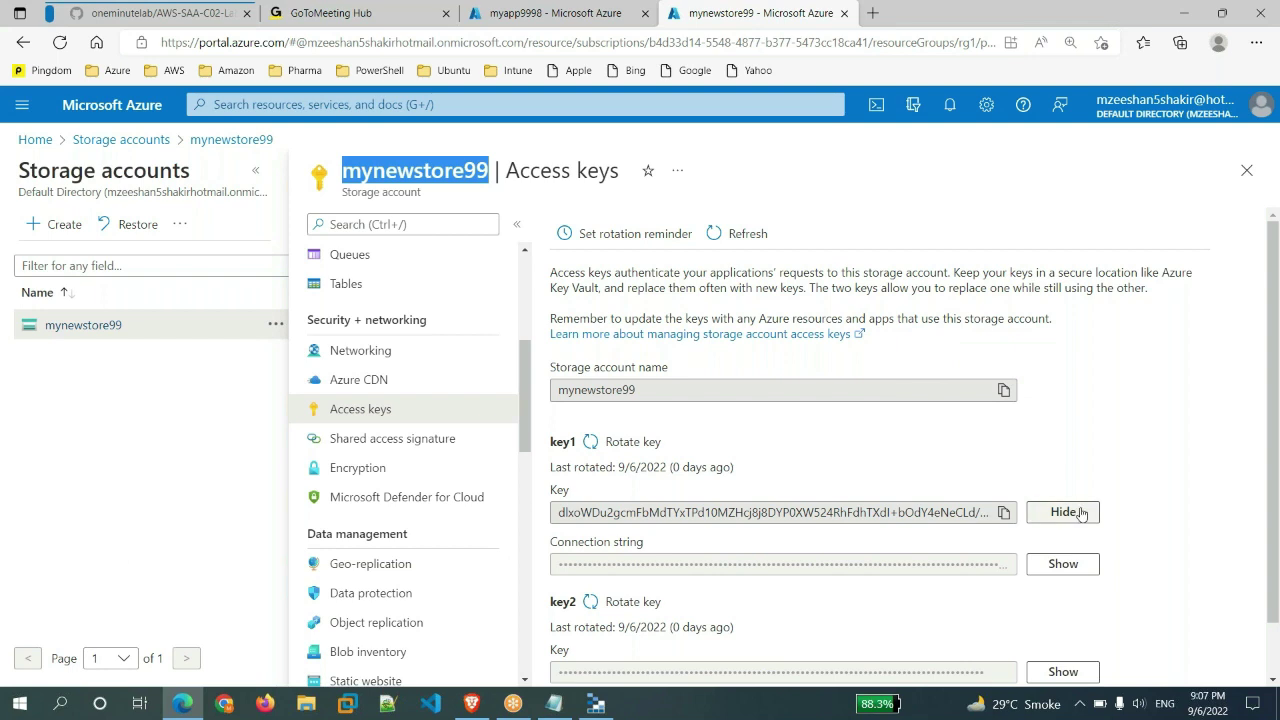
click(553, 13)
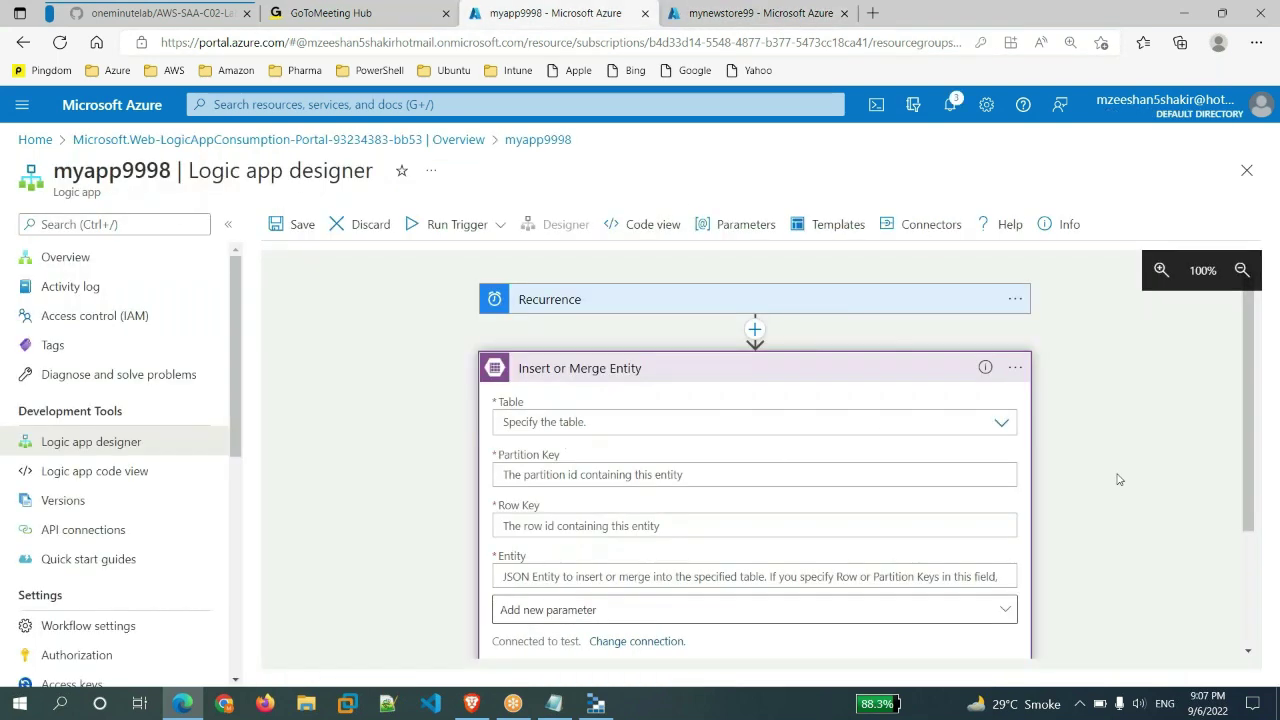
- Set the table to mytable99, Partition Key to 900 and Row Key to 30
scroll(1119, 479, down, 2)
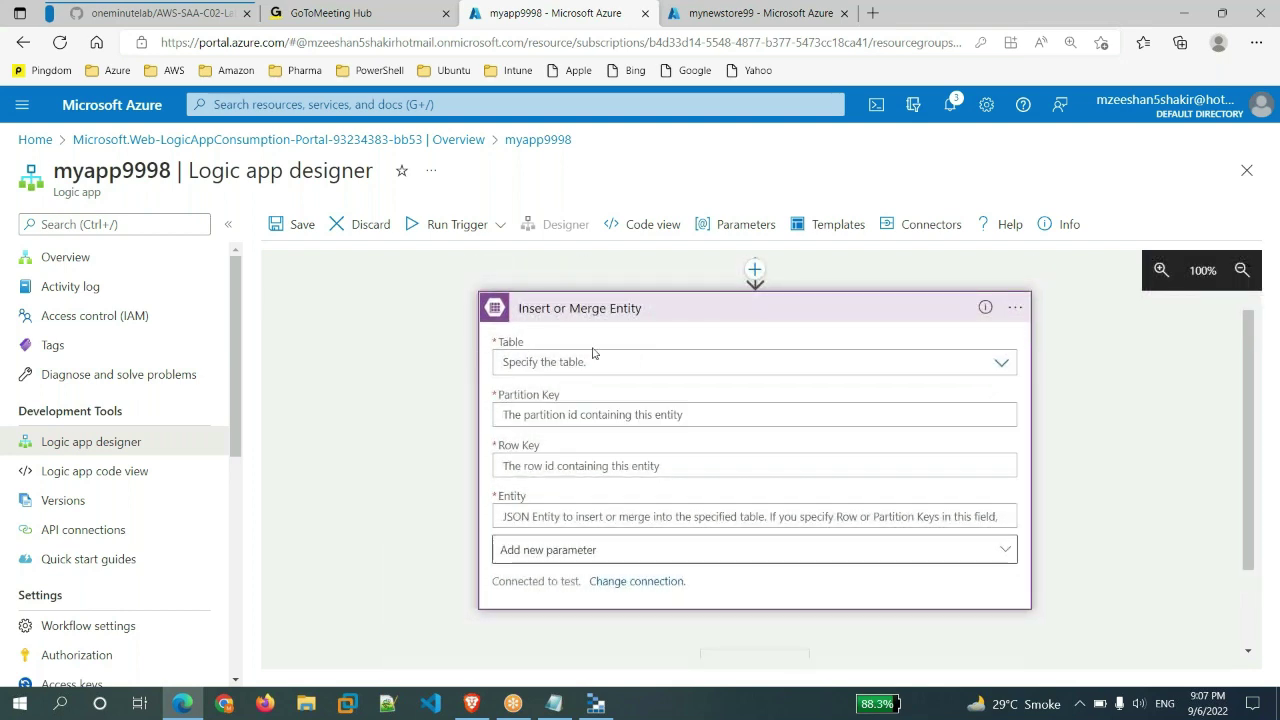
click(794, 363)
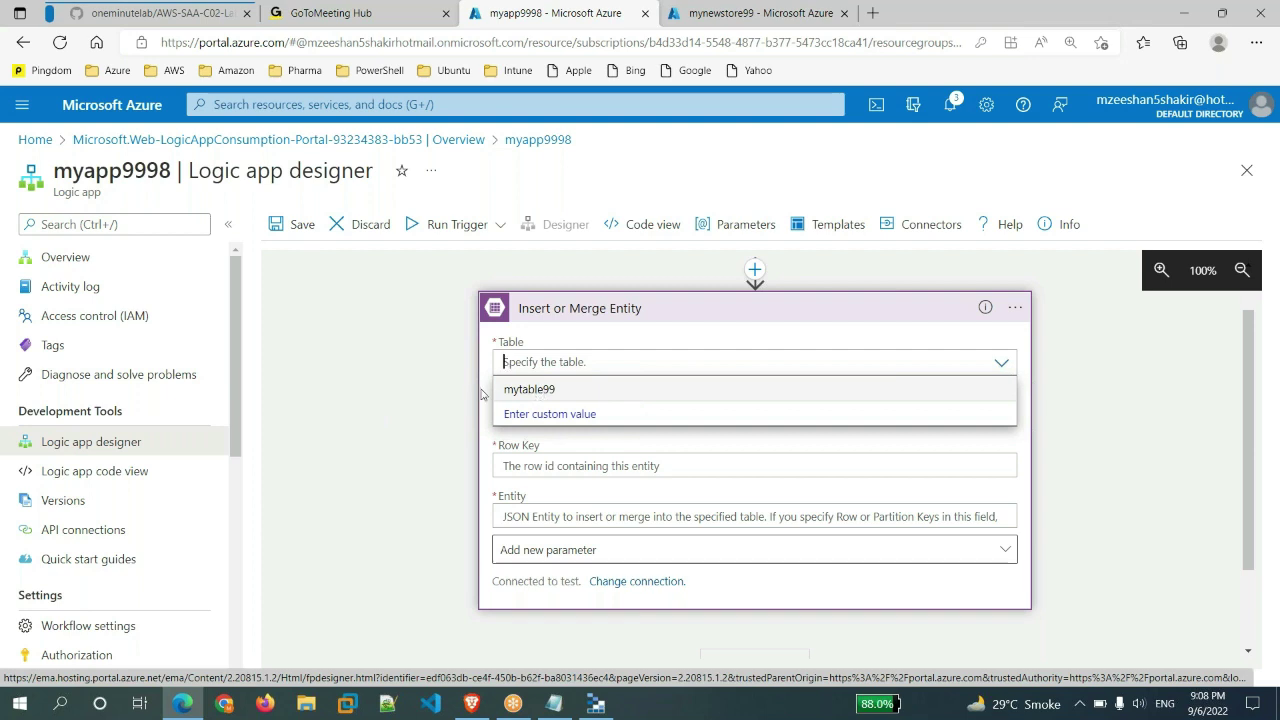
click(582, 391)
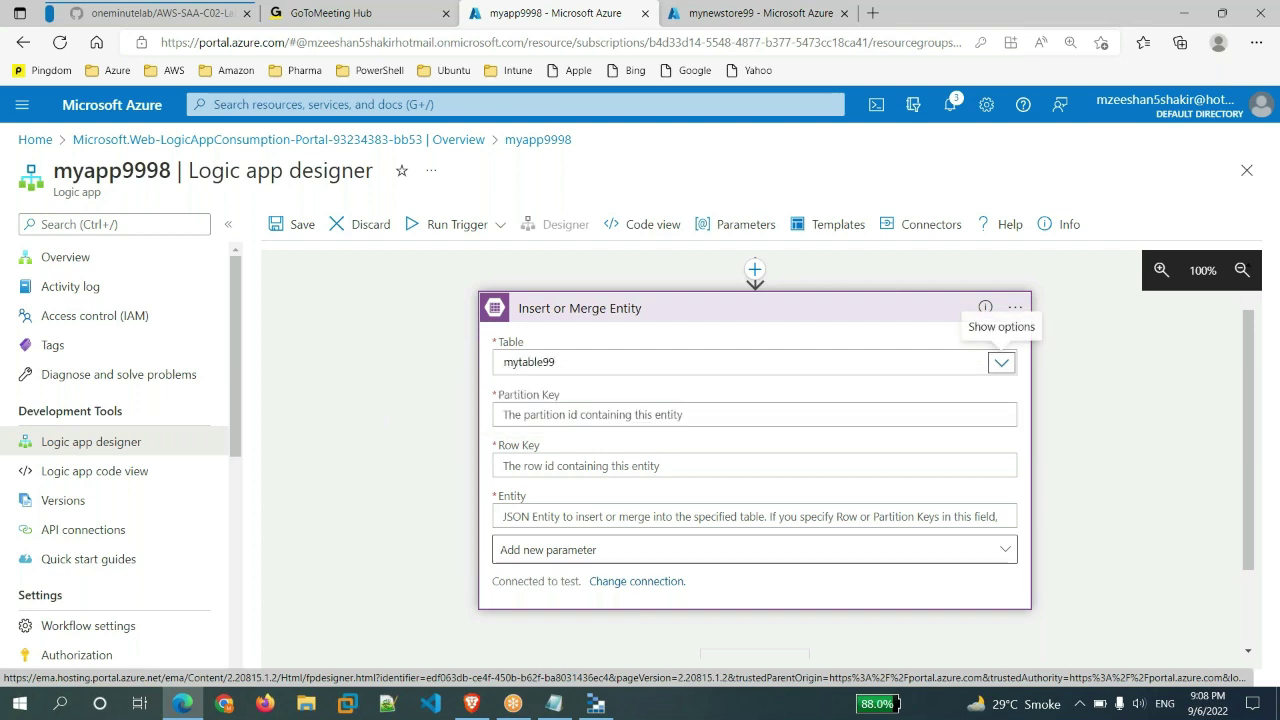
click(632, 414)
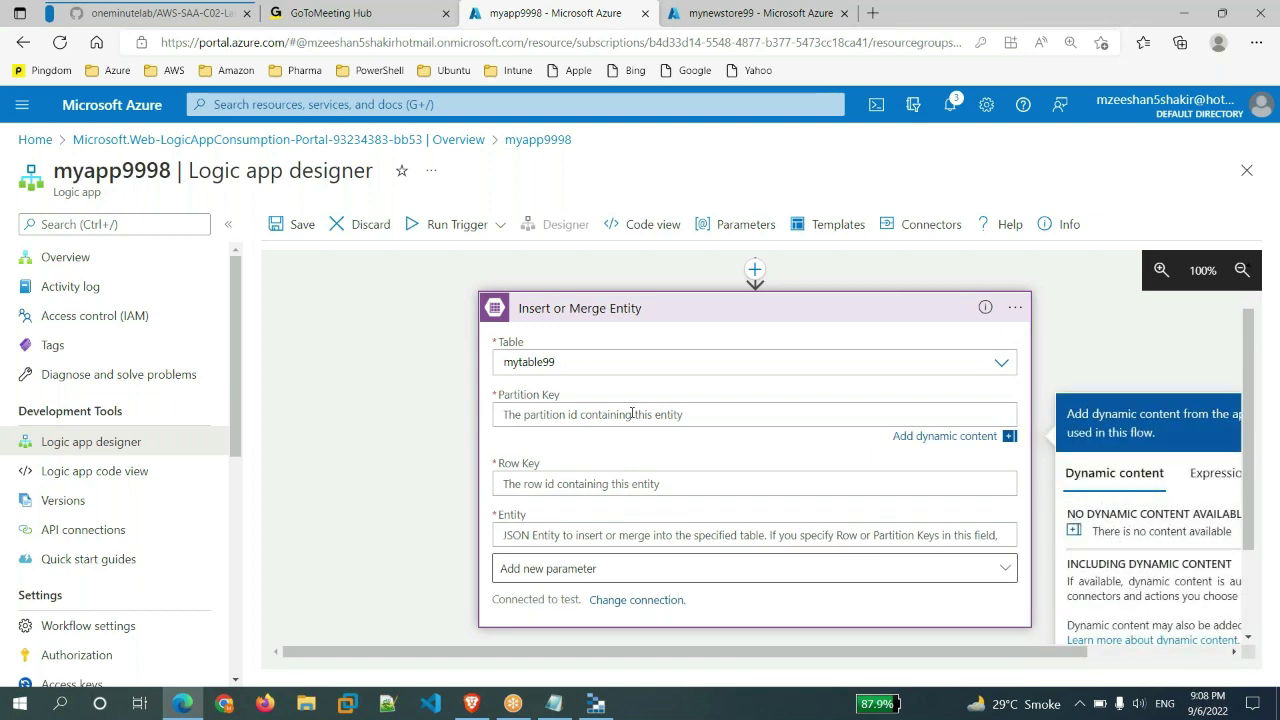
text(900)
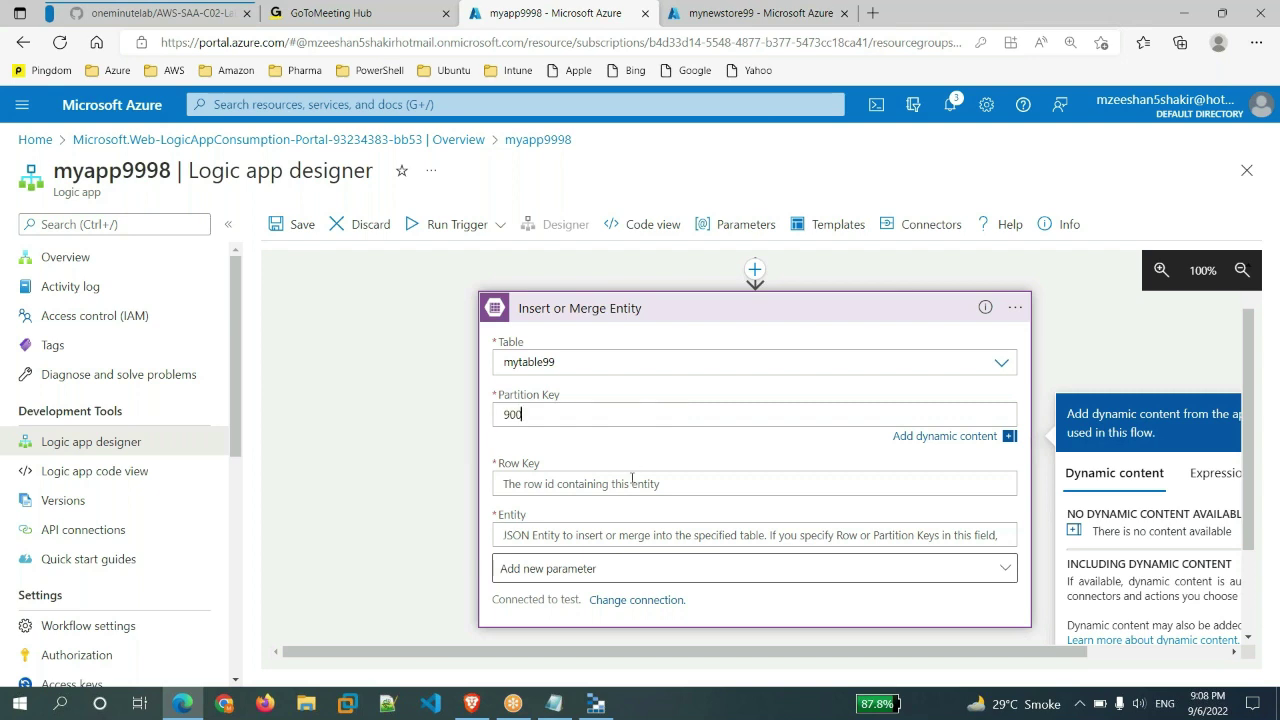
click(632, 480)
text(30)
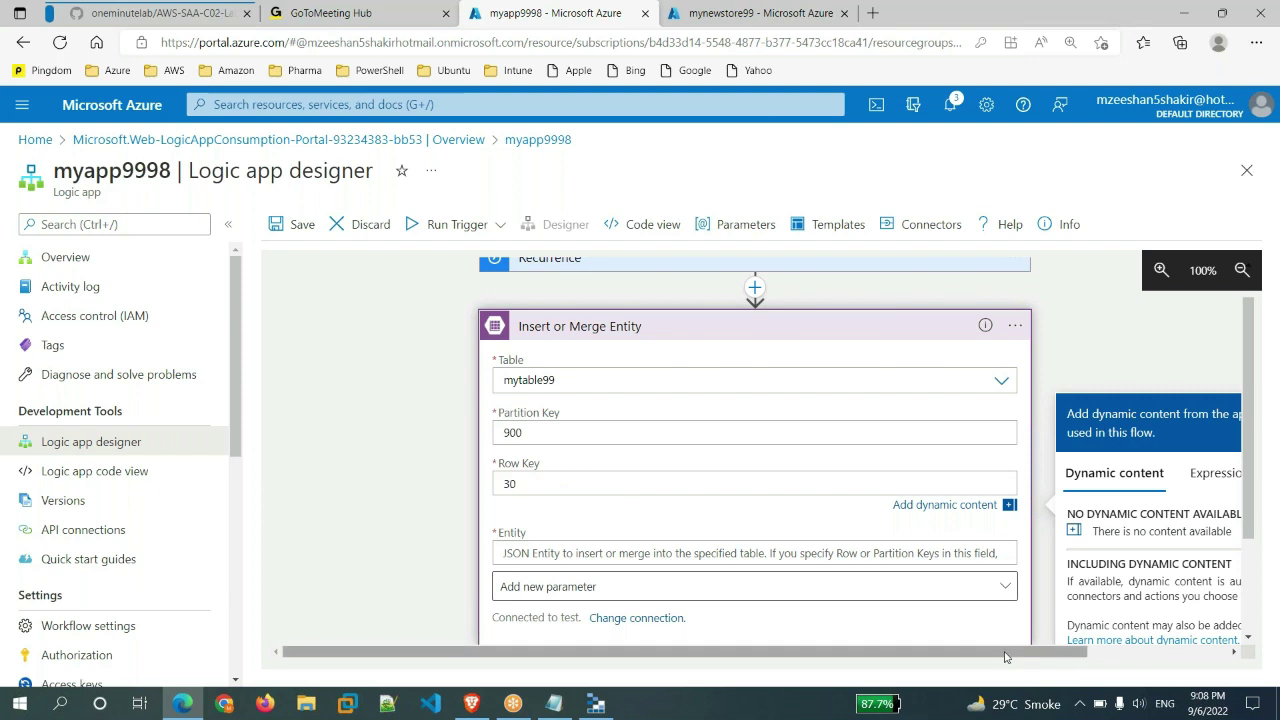
drag(1006, 660, 1062, 654)
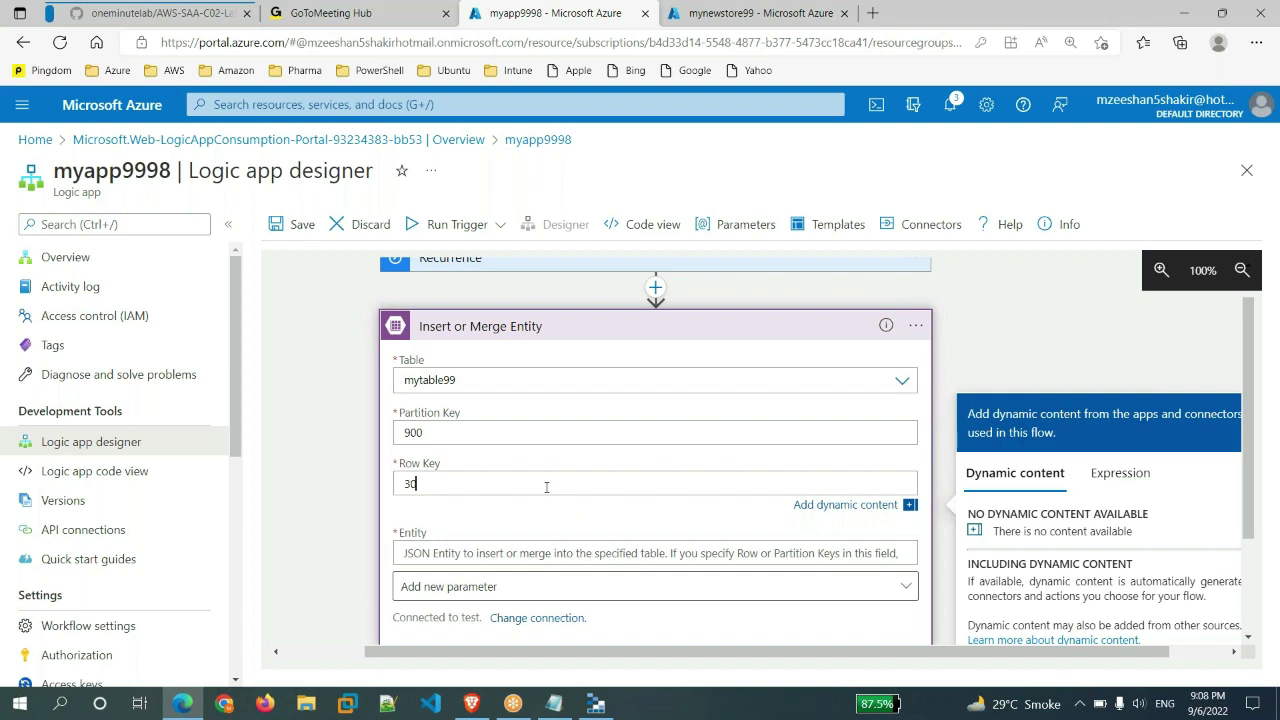
click(1106, 475)
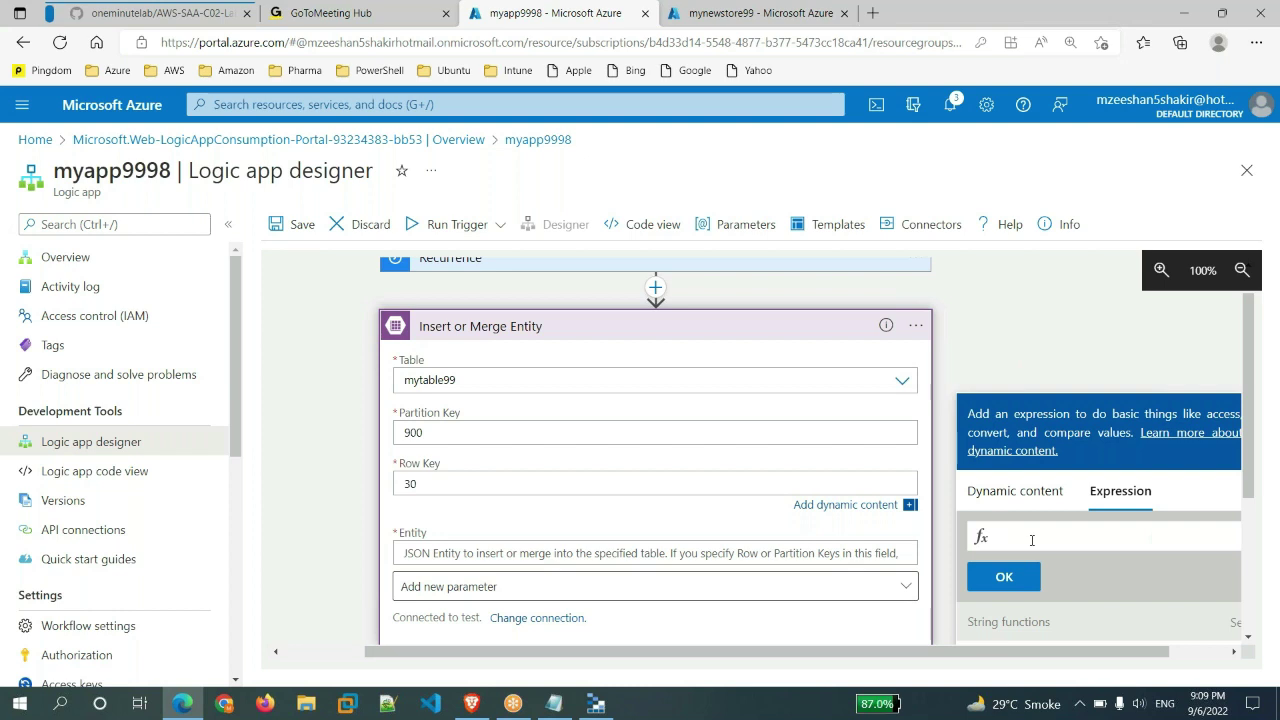
- Append a rand(1,100) expression to the Row Key after 30
text(rand()
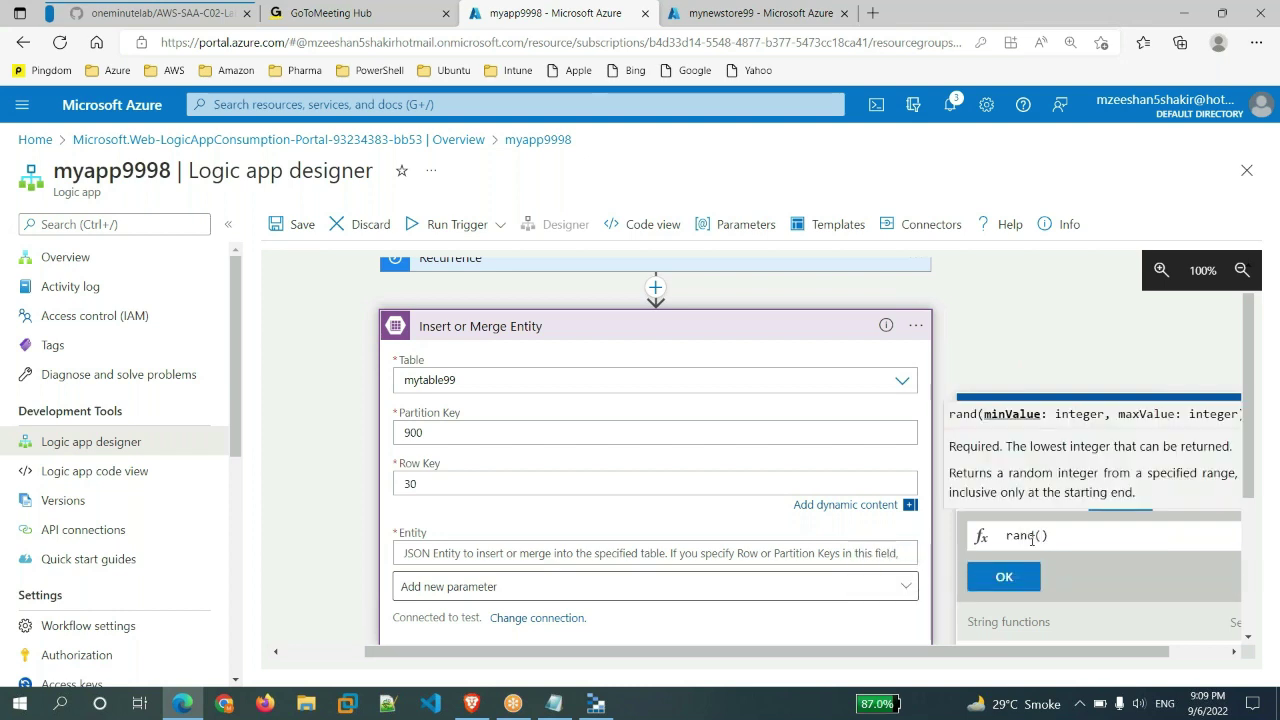
text(1)
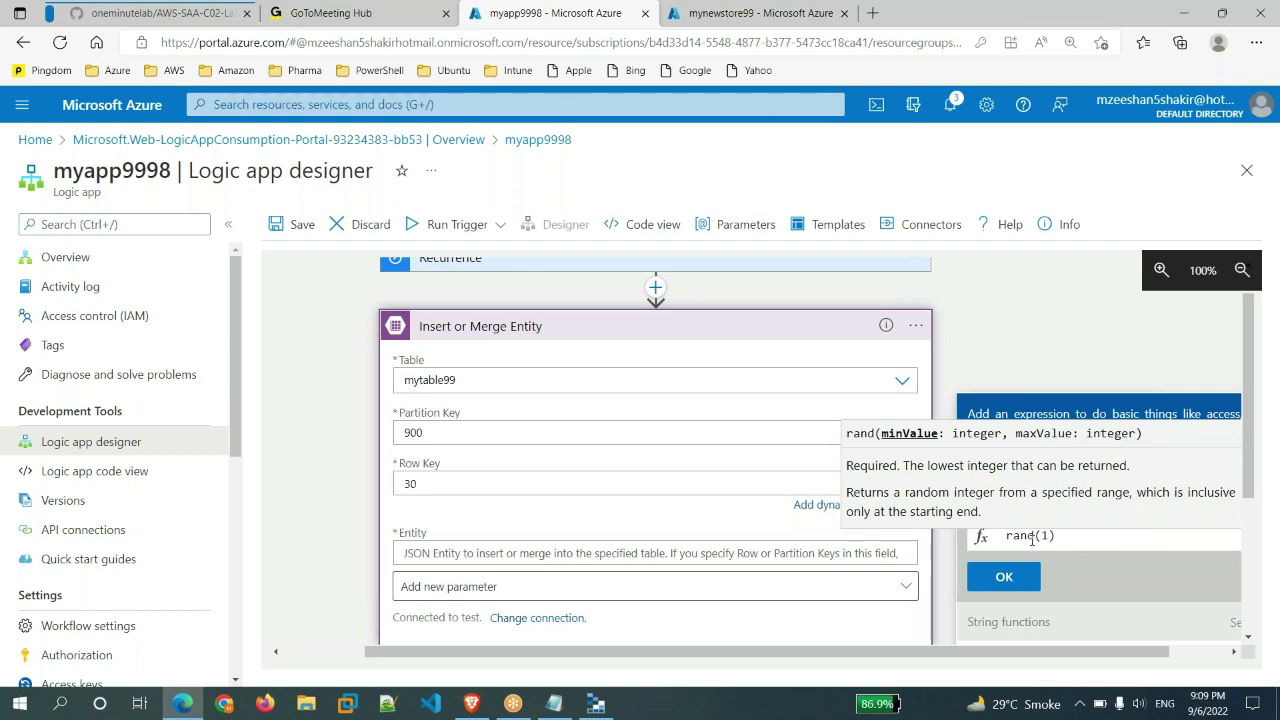
text(,100)
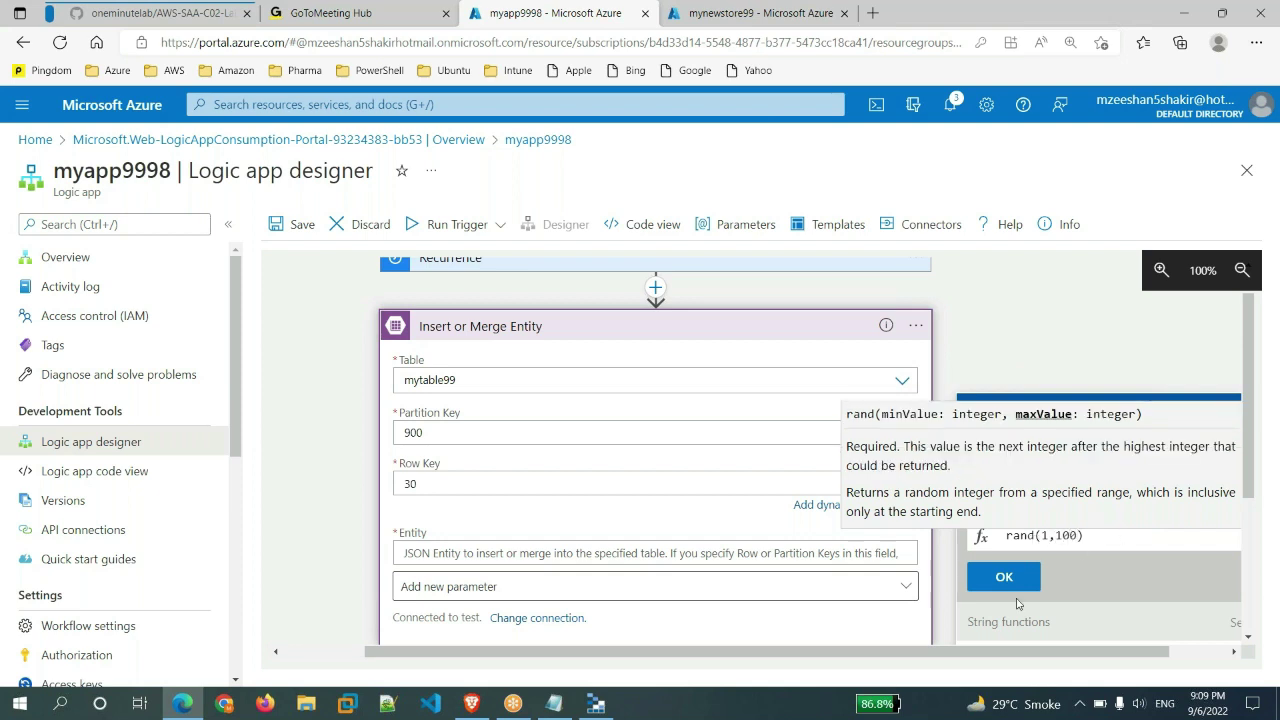
click(1128, 540)
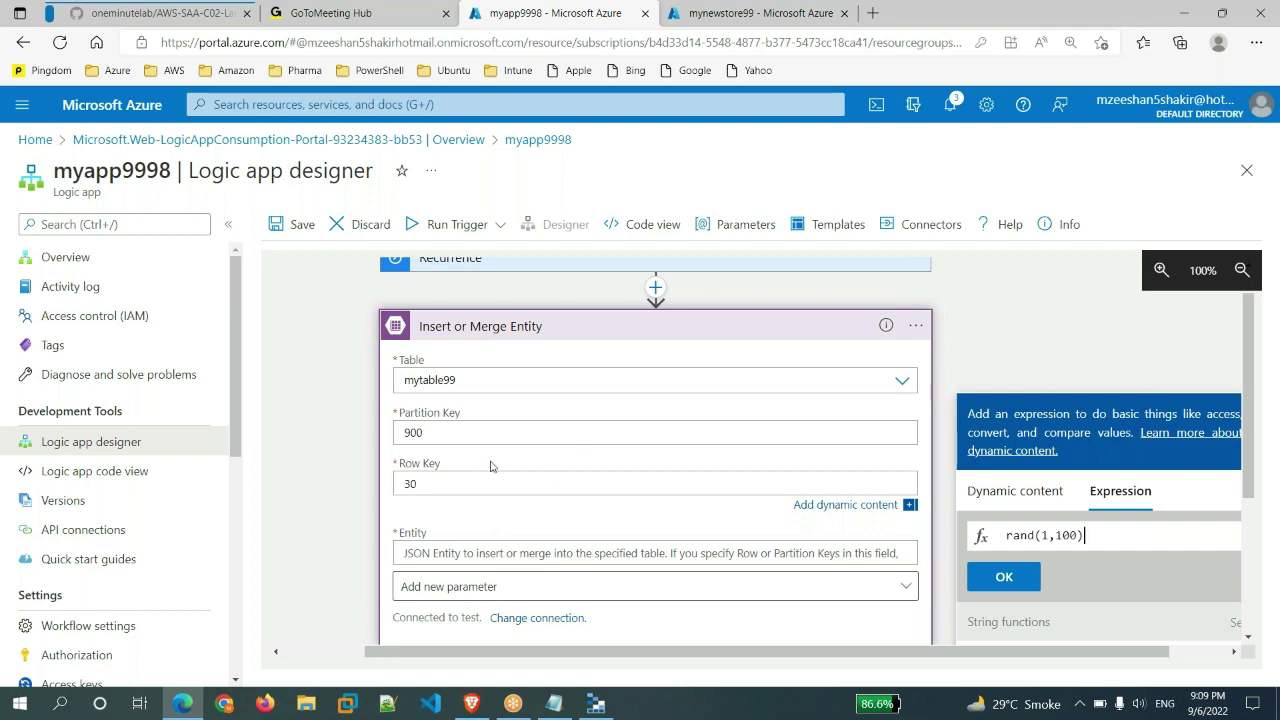
drag(1042, 535, 1080, 535)
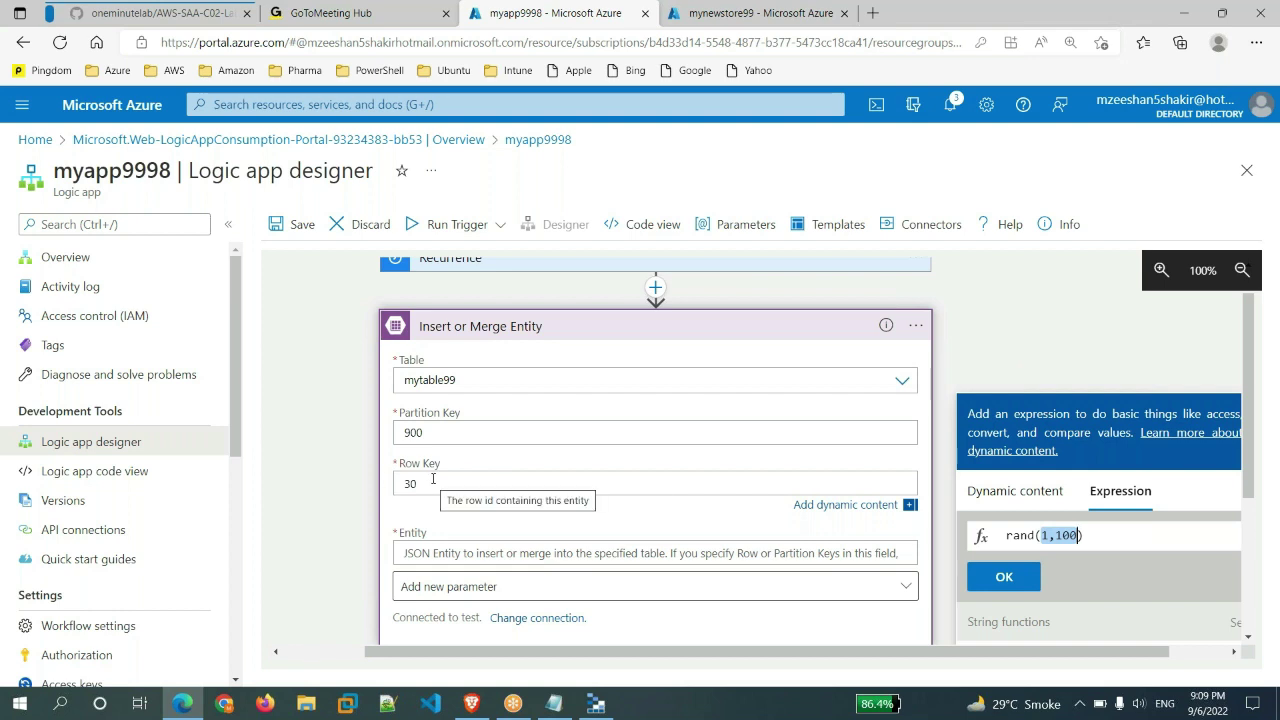
click(1006, 578)
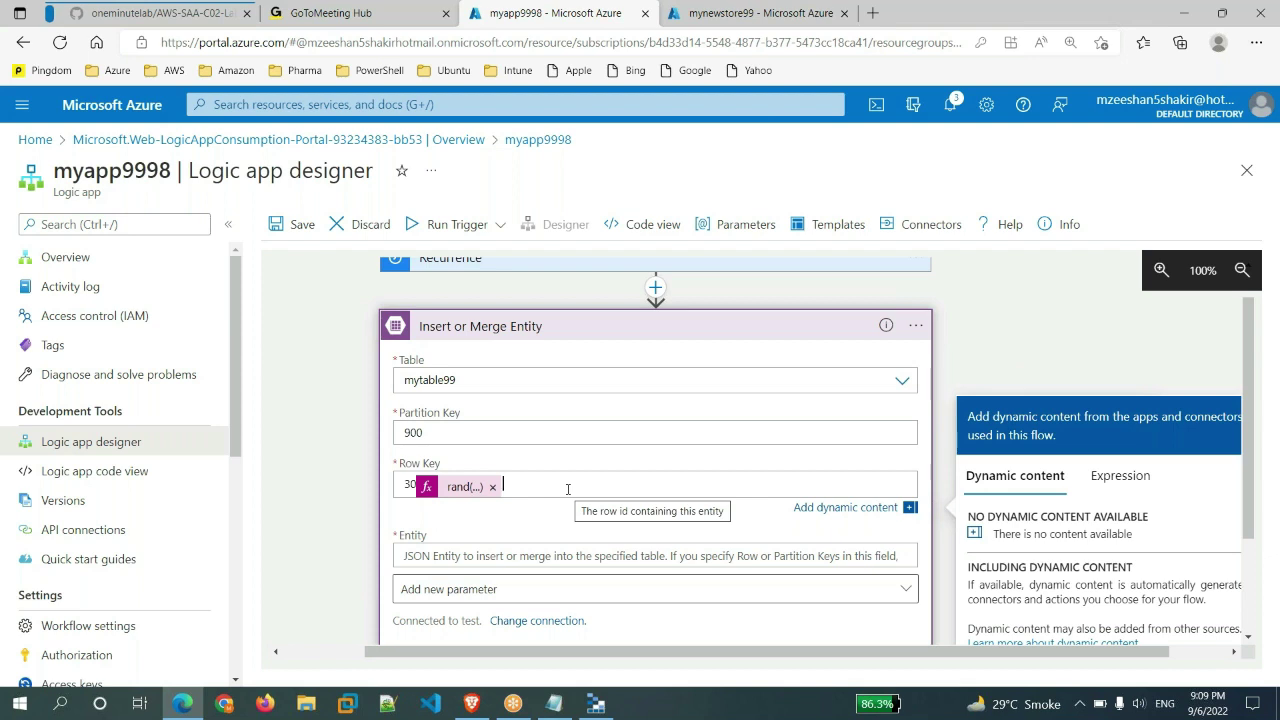
scroll(567, 488, down, 1)
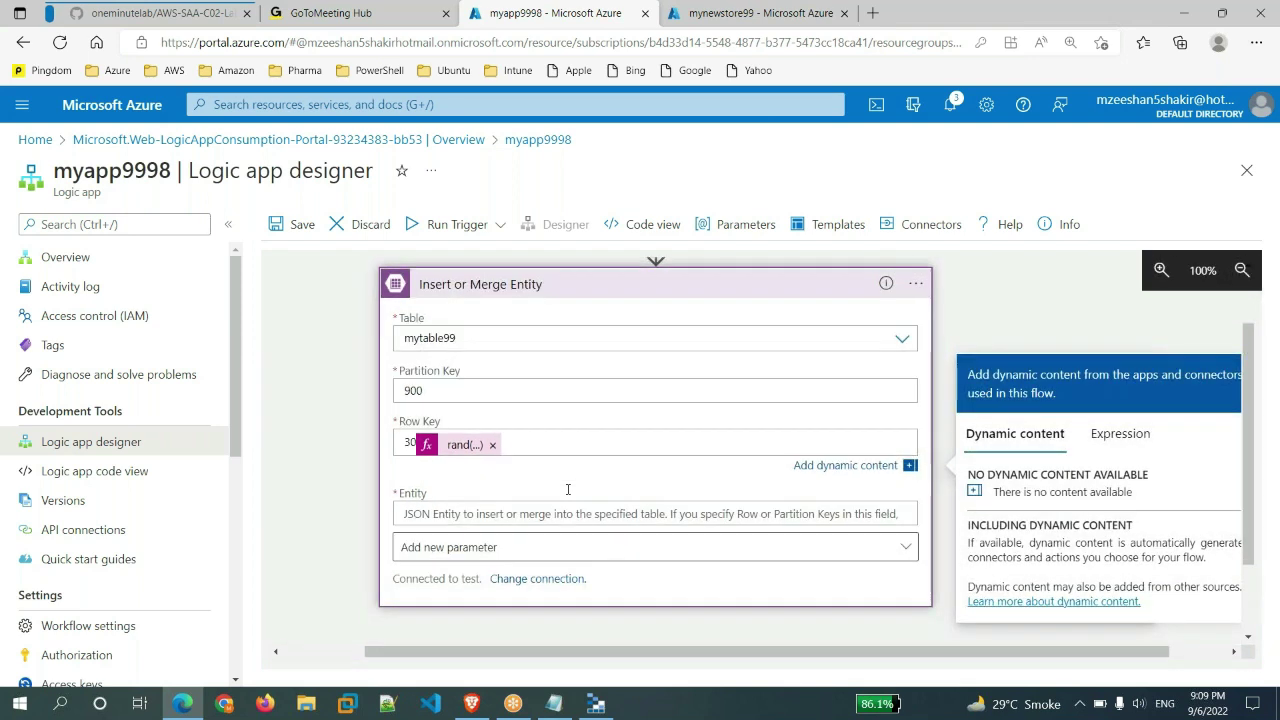
click(464, 514)
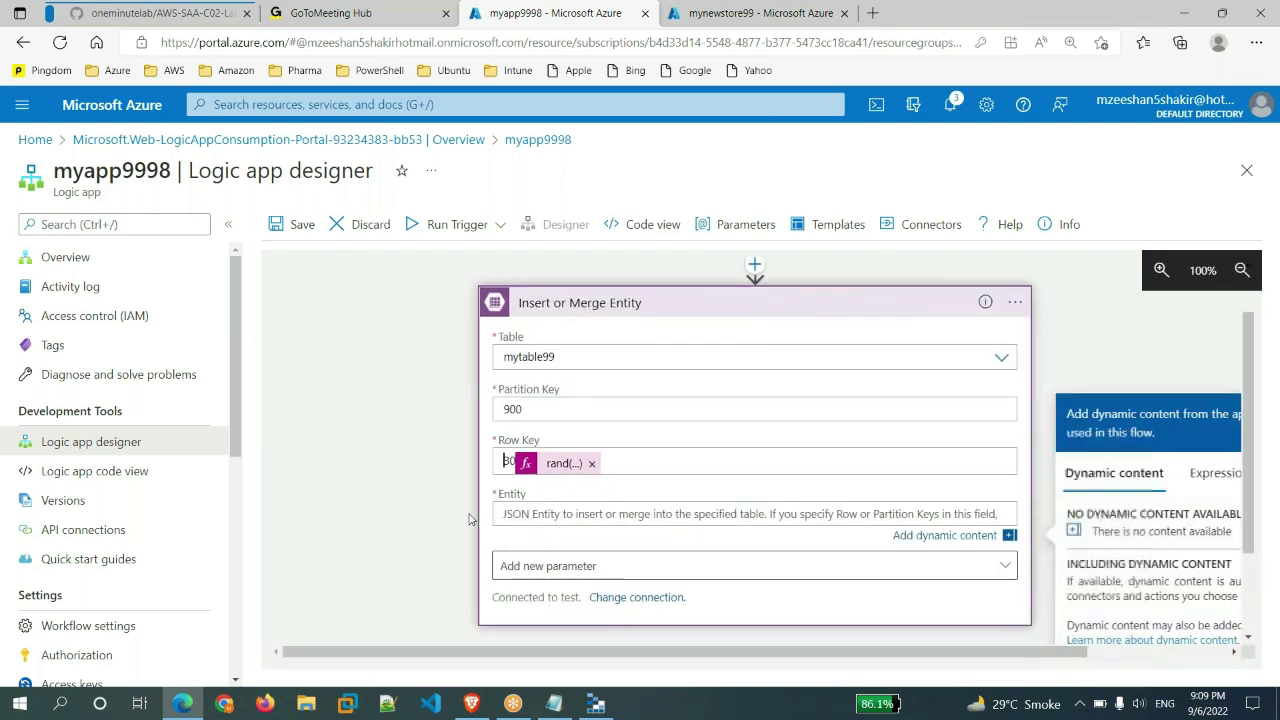
mouse_move(600, 710)
click(598, 706)
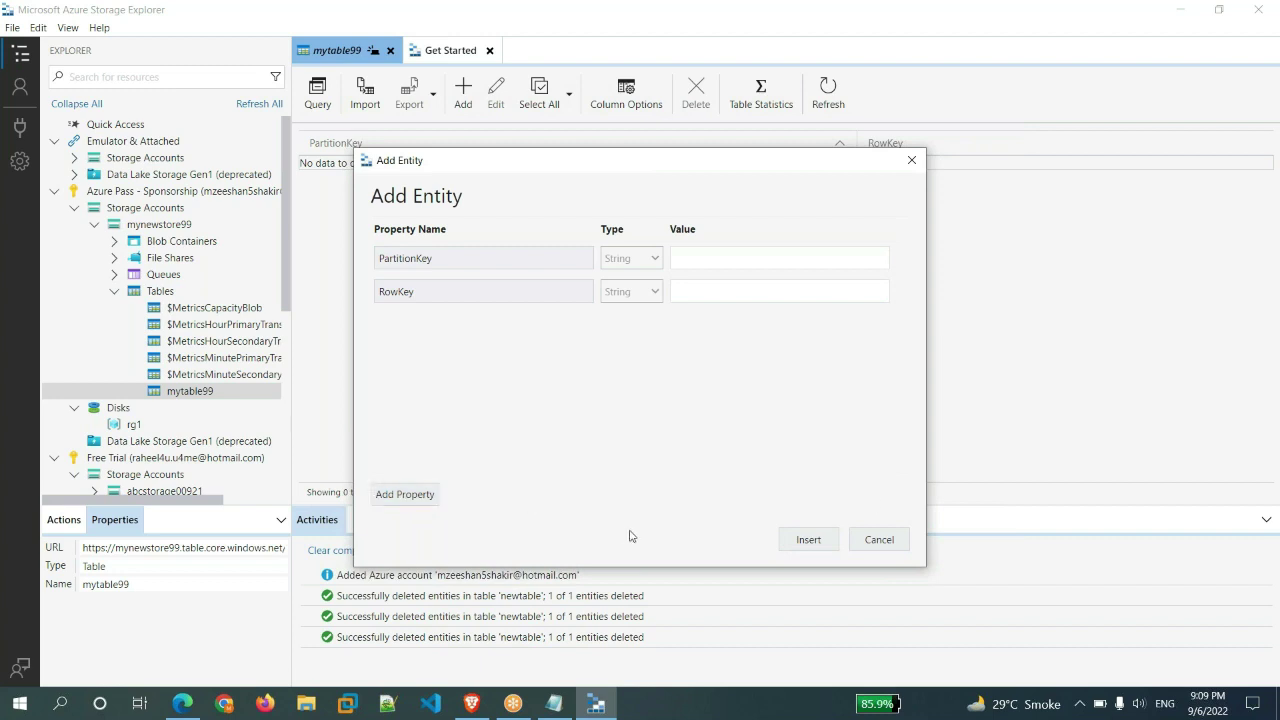
click(879, 540)
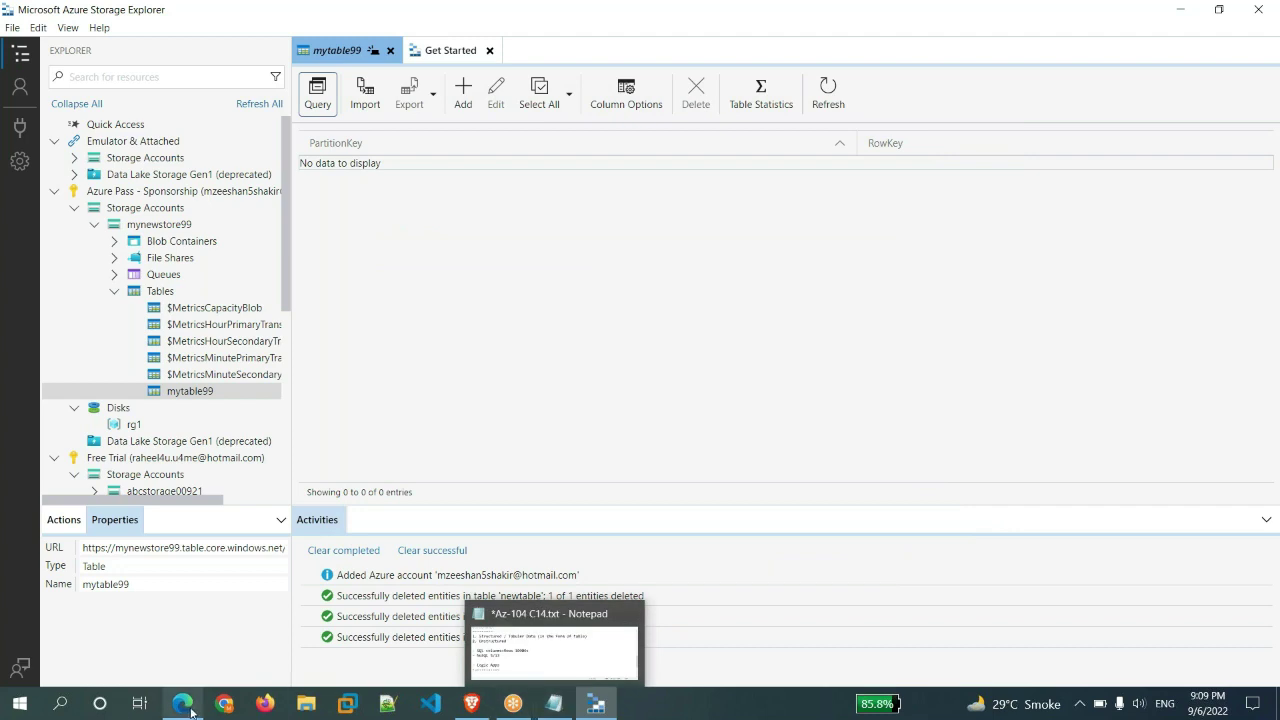
click(190, 673)
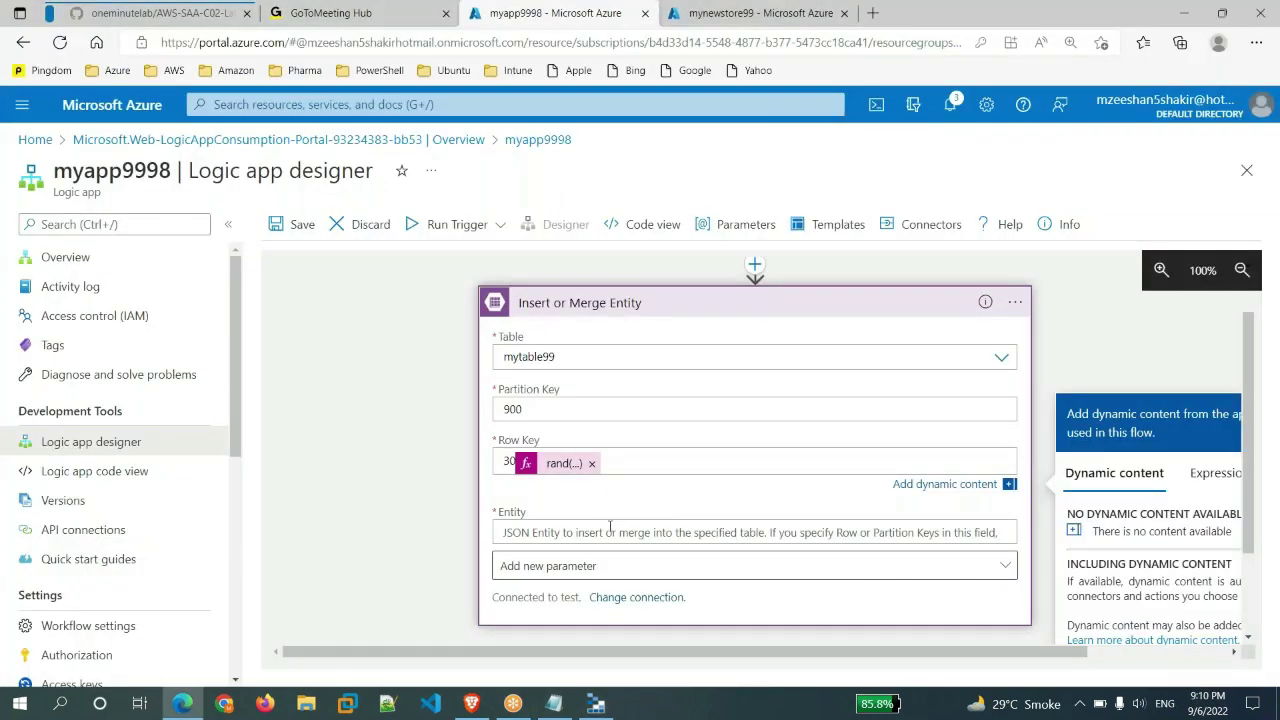
- Type the Entity JSON with FisrtName and LastName values and Age "35"
click(608, 533)
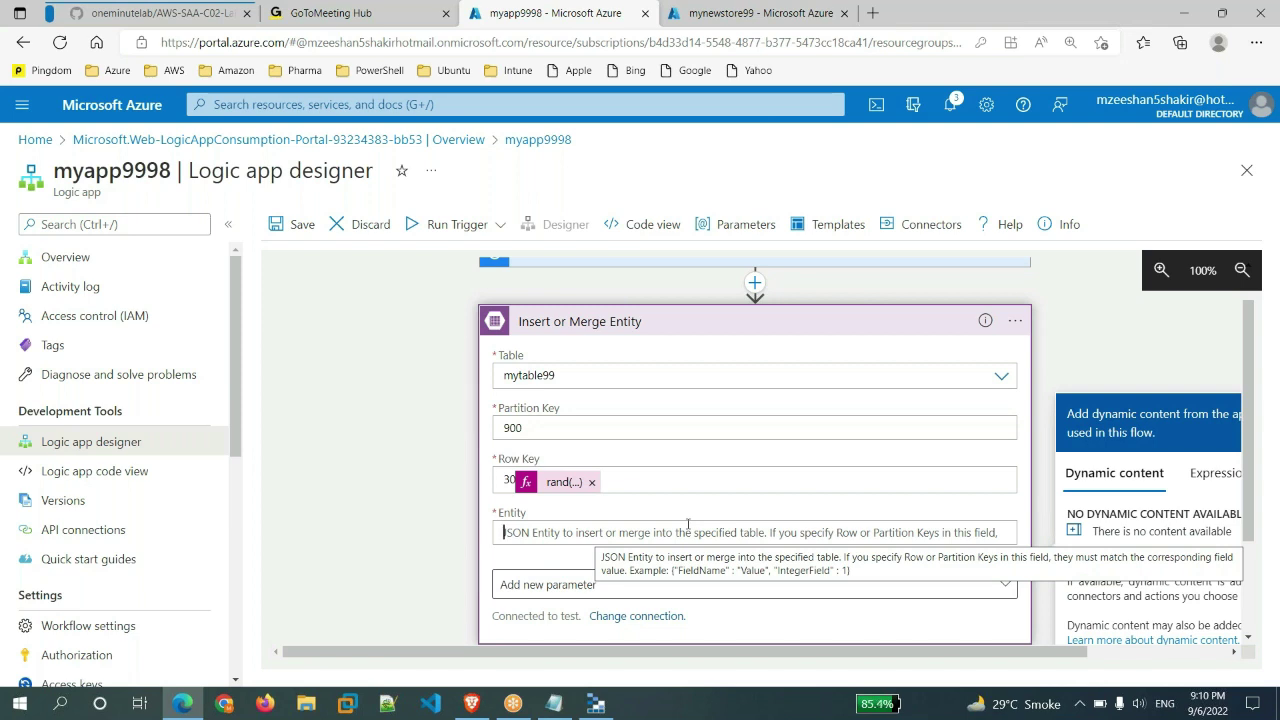
text({)
key(Return)
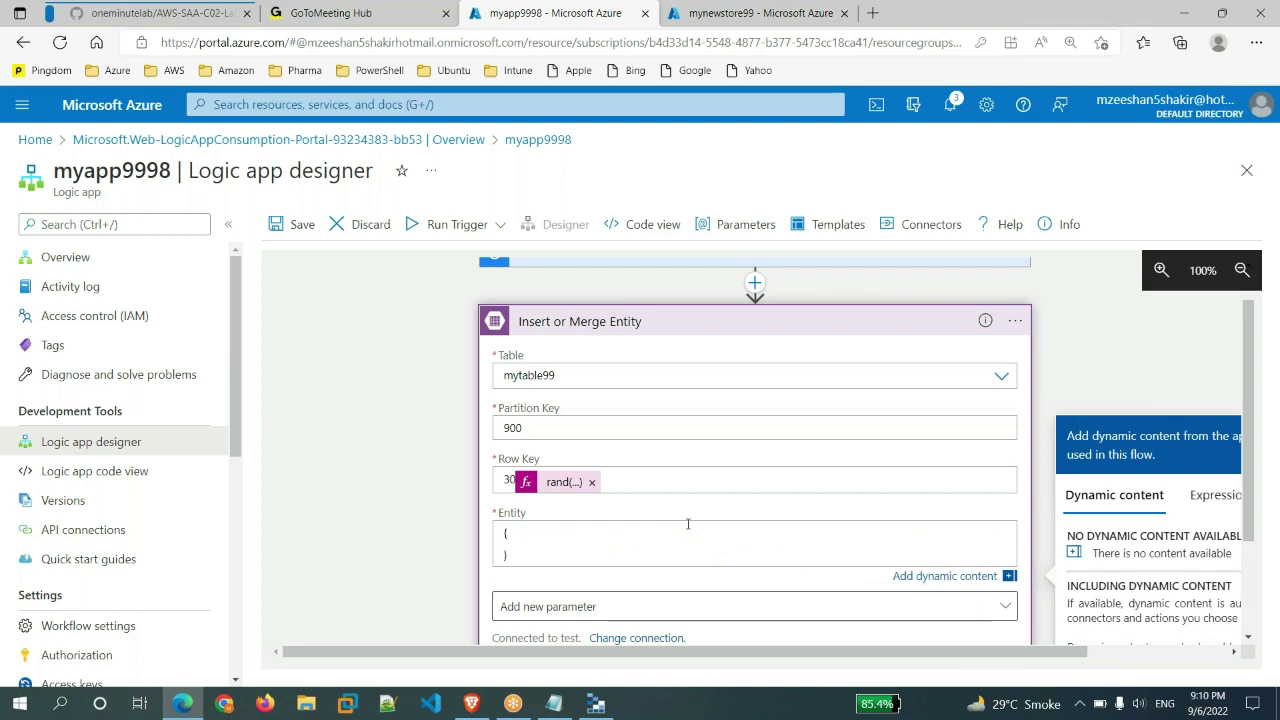
key(Return)
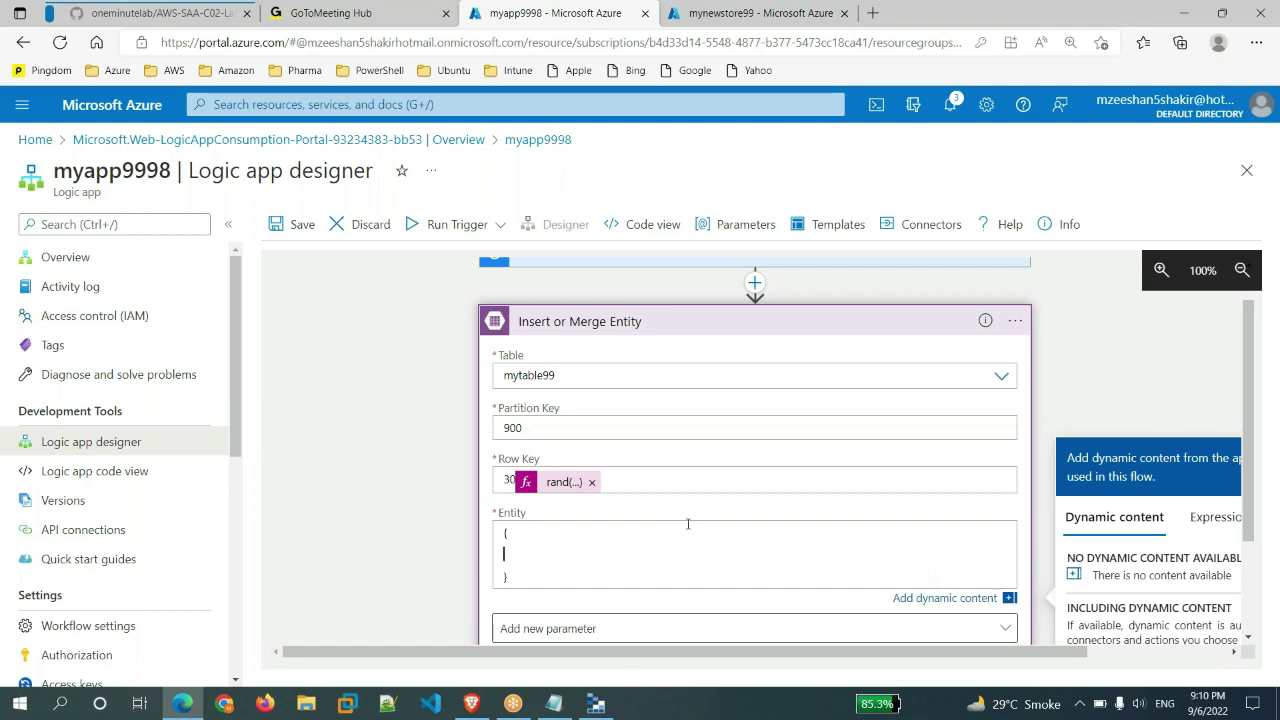
text("FisrtName":"M")
text(,"LastName")
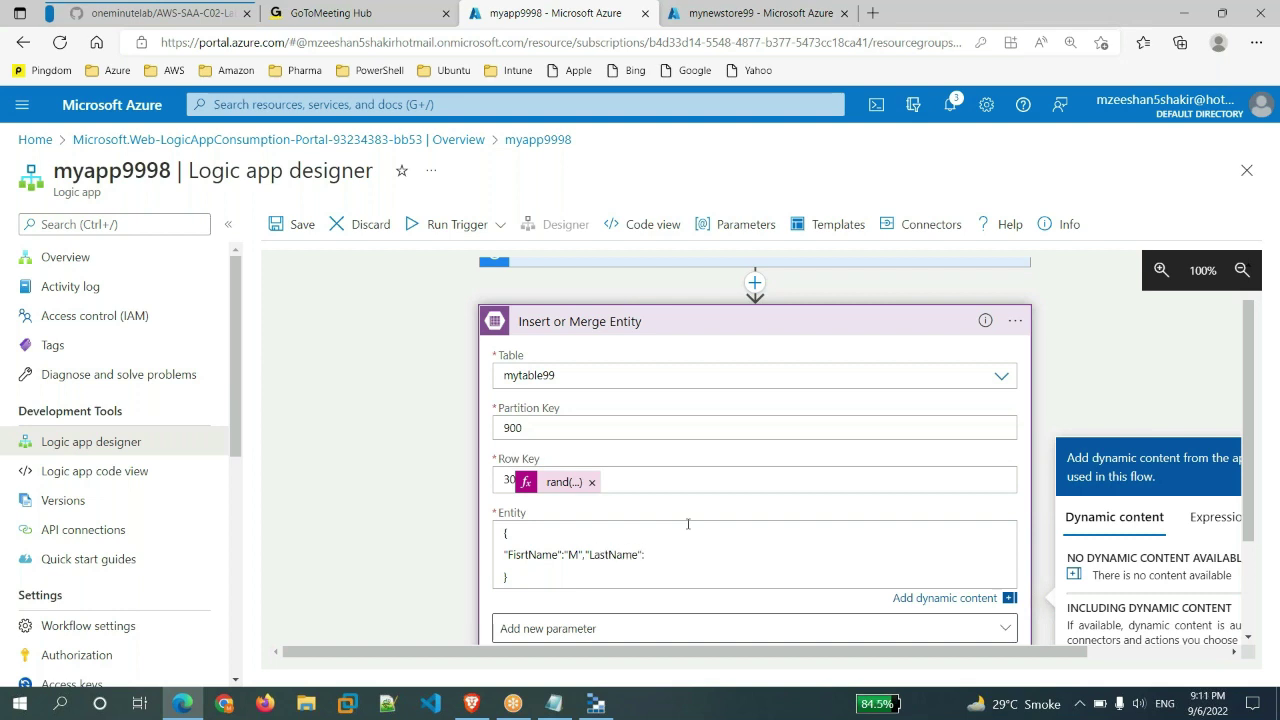
text(:"Zeeshan)
text(","Age":"35")
click(1203, 527)
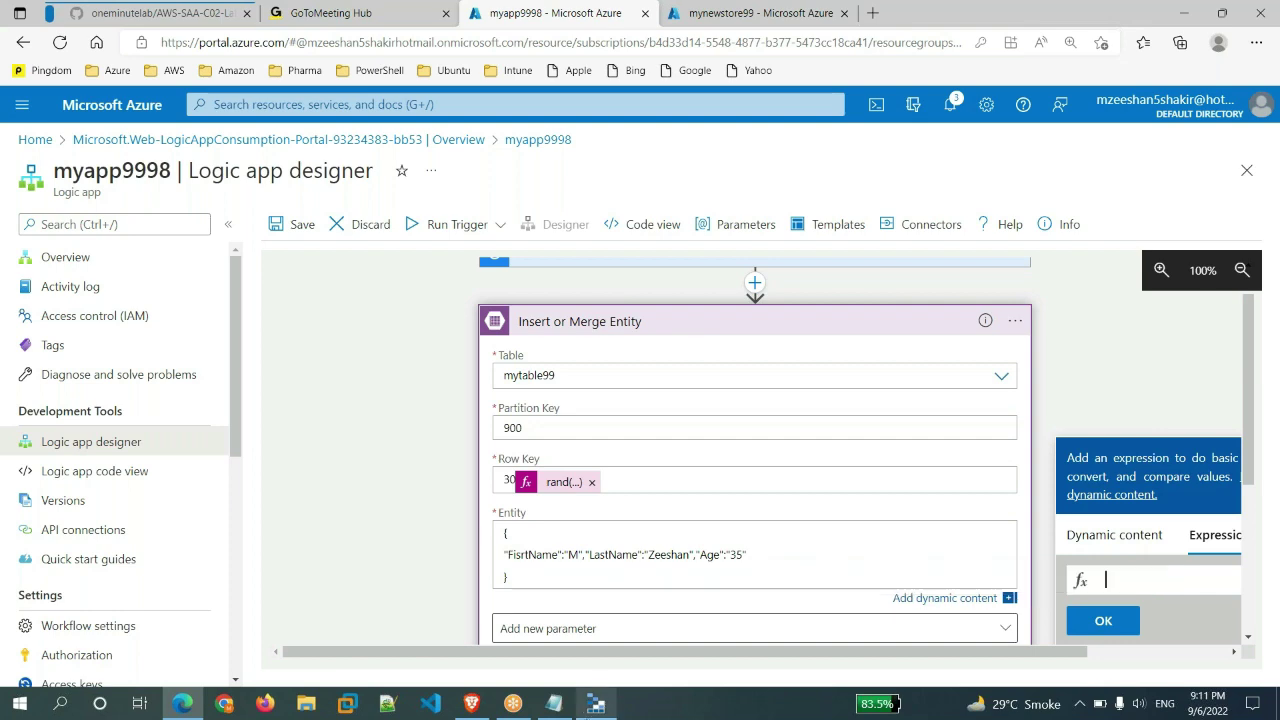
click(596, 703)
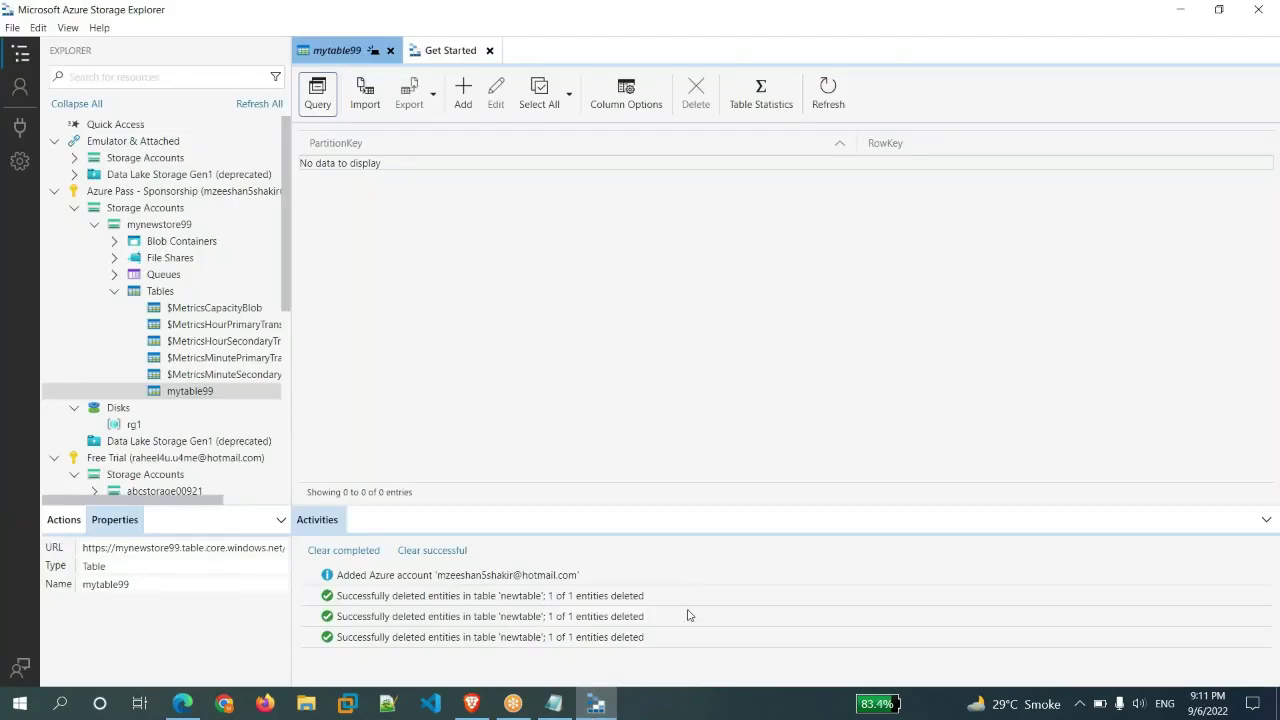
click(596, 703)
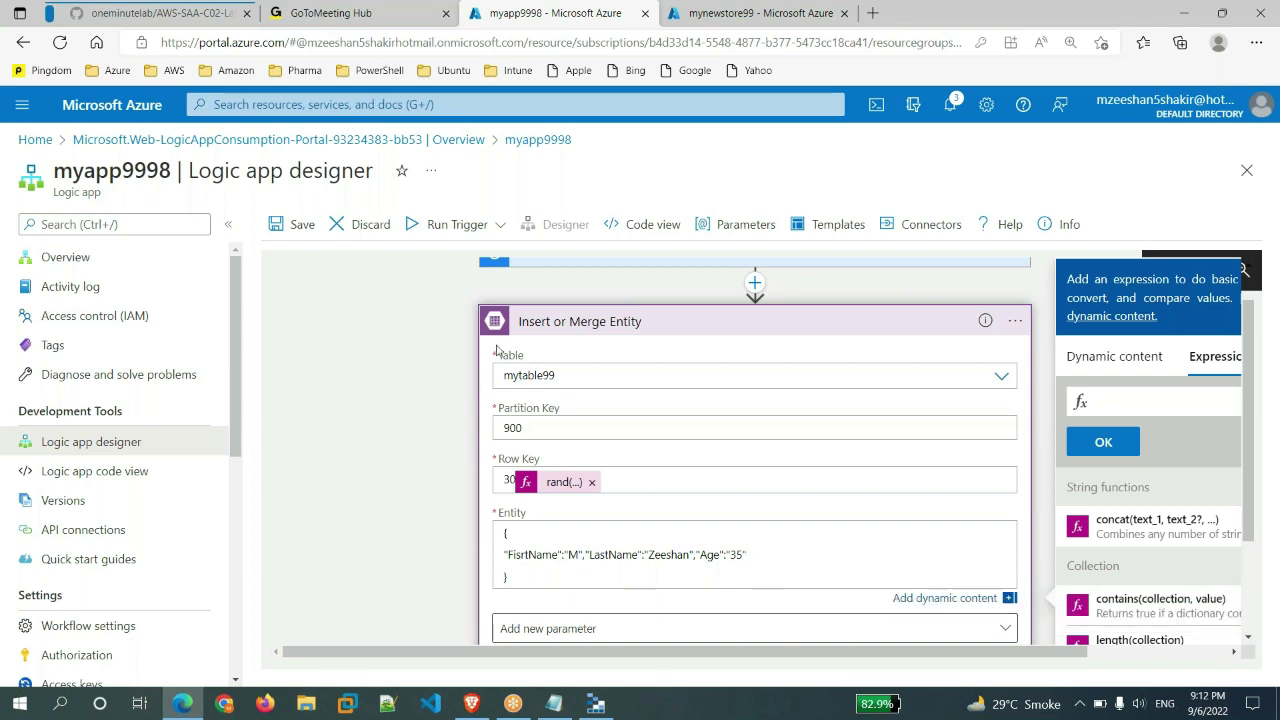
scroll(840, 493, down, 3)
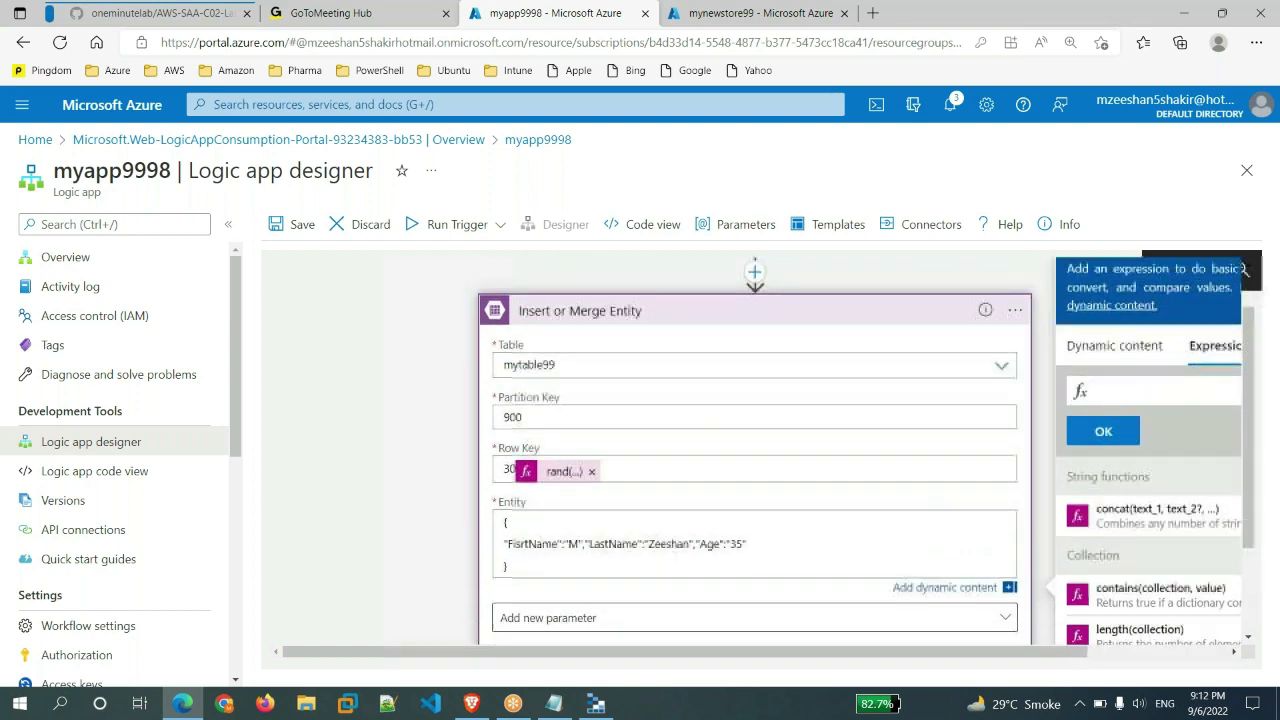
scroll(755, 450, down, 3)
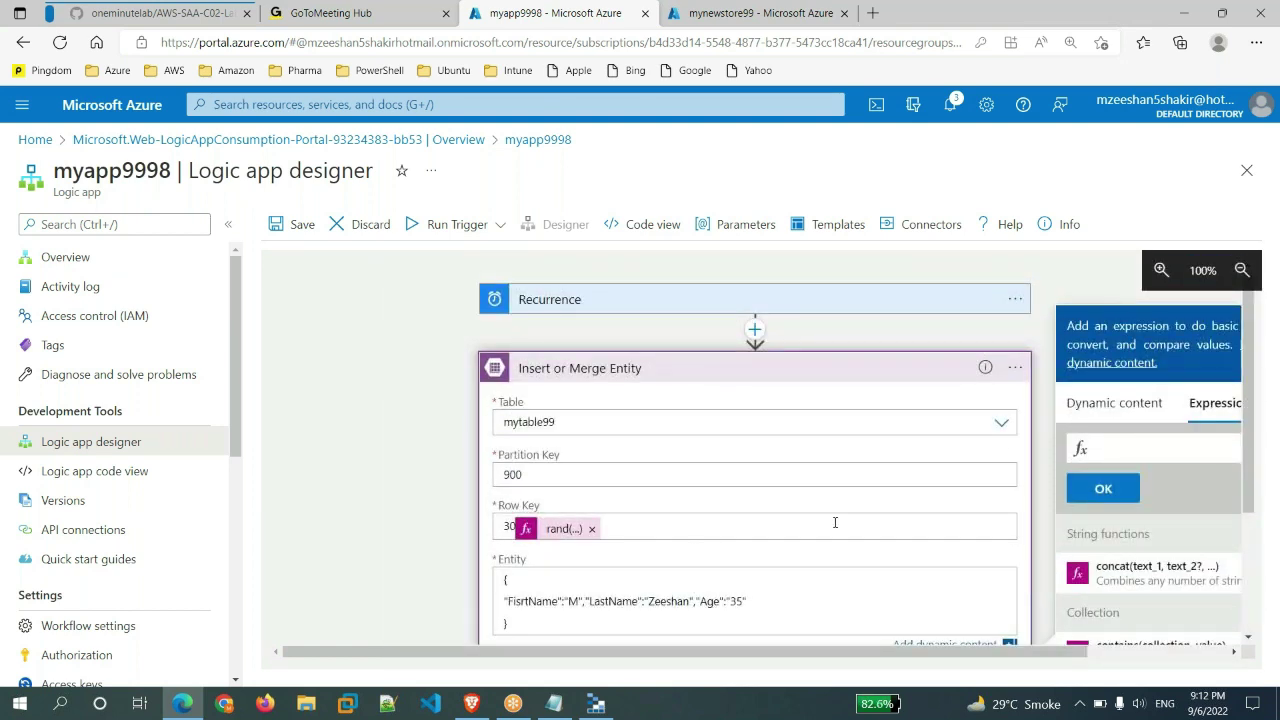
- Save the logic app and run its trigger once
click(289, 228)
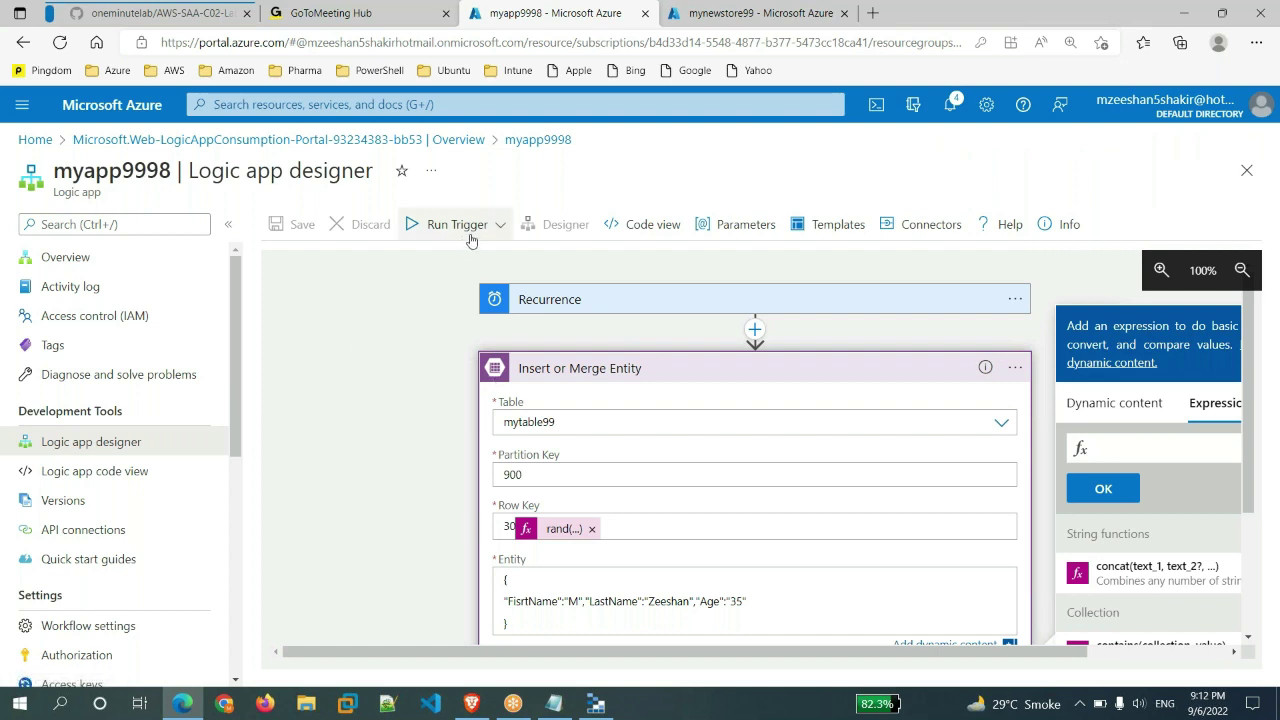
click(500, 226)
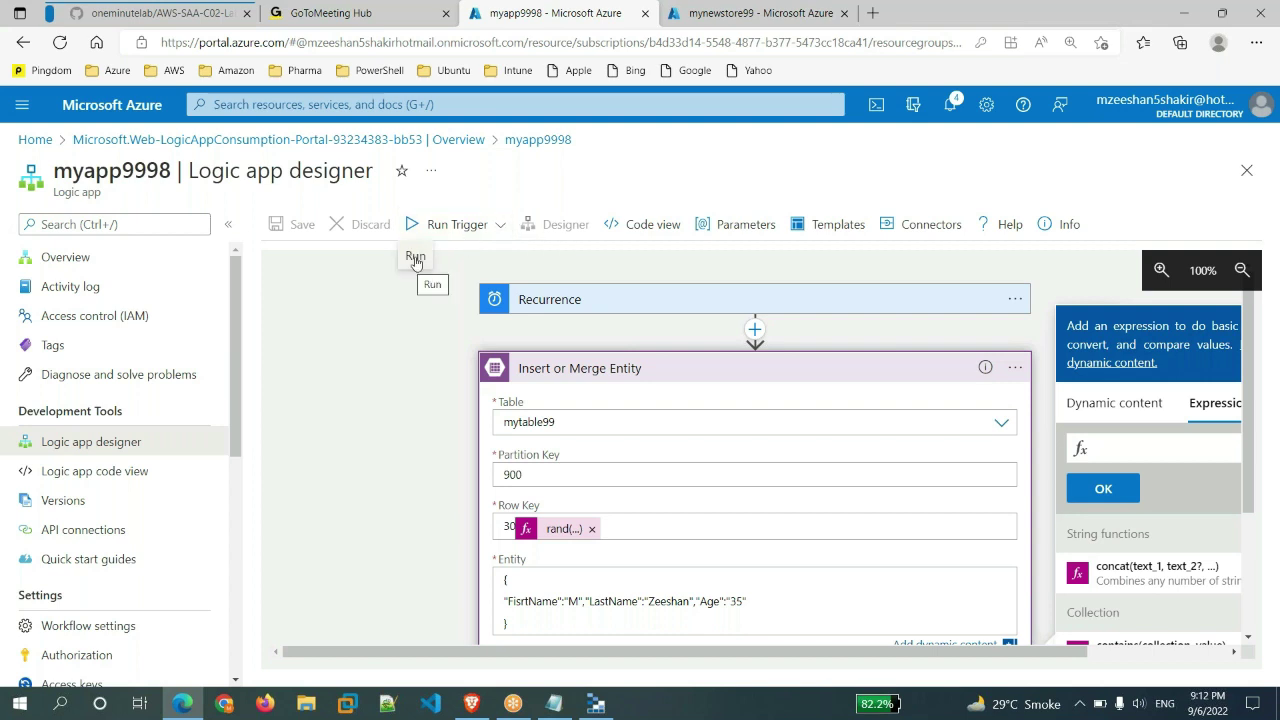
click(415, 258)
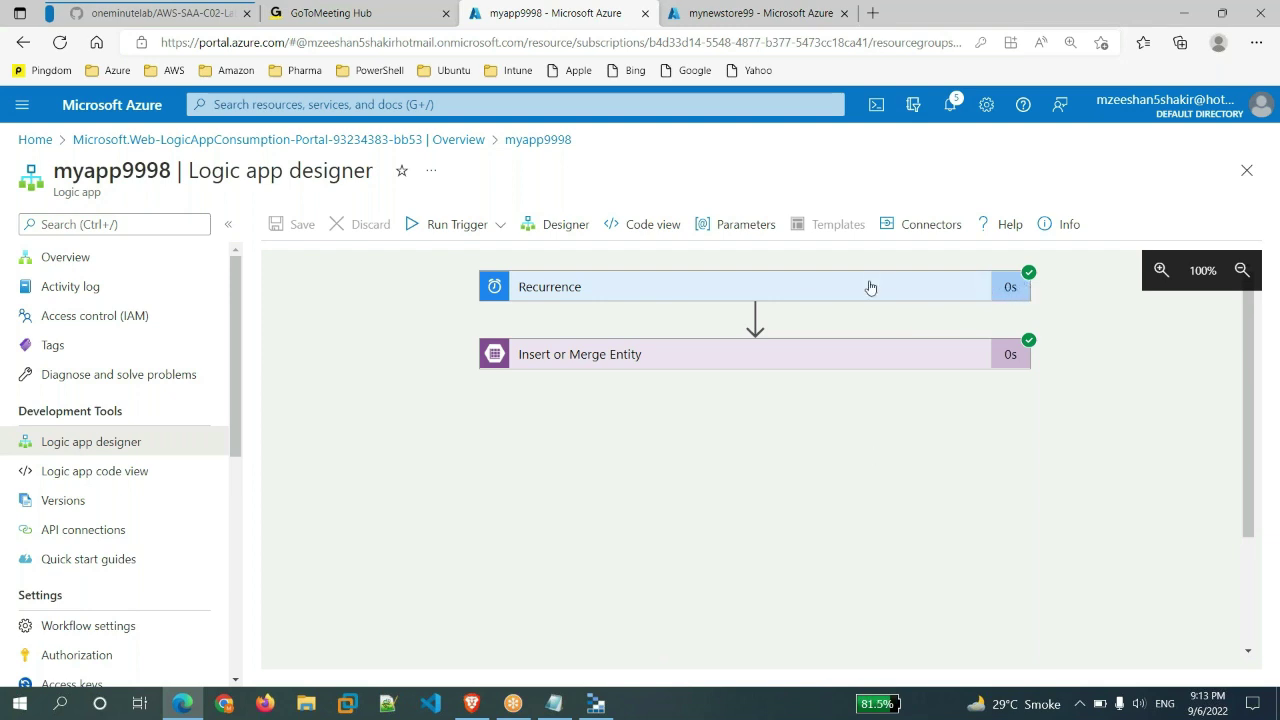
- Inspect the succeeded Insert or Merge Entity step's inputs and outputs, including Row Key 3072
click(686, 357)
scroll(1134, 526, down, 3)
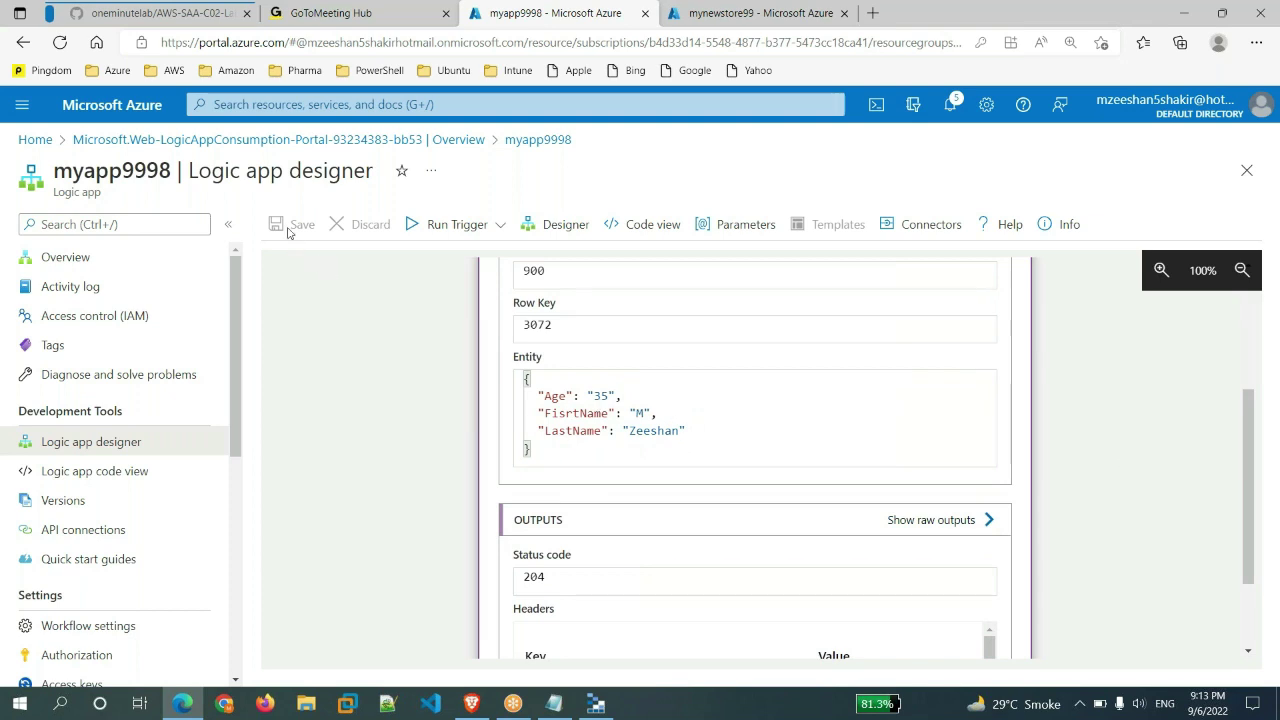
scroll(343, 410, up, 3)
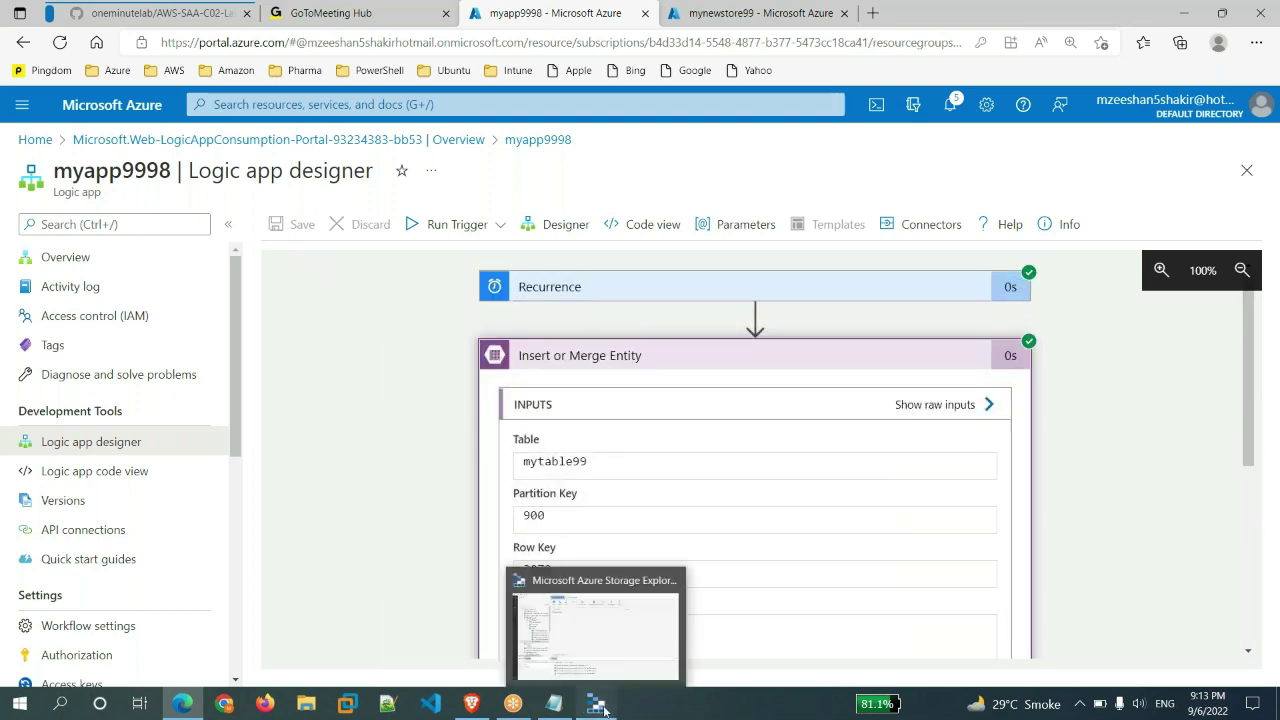
click(597, 704)
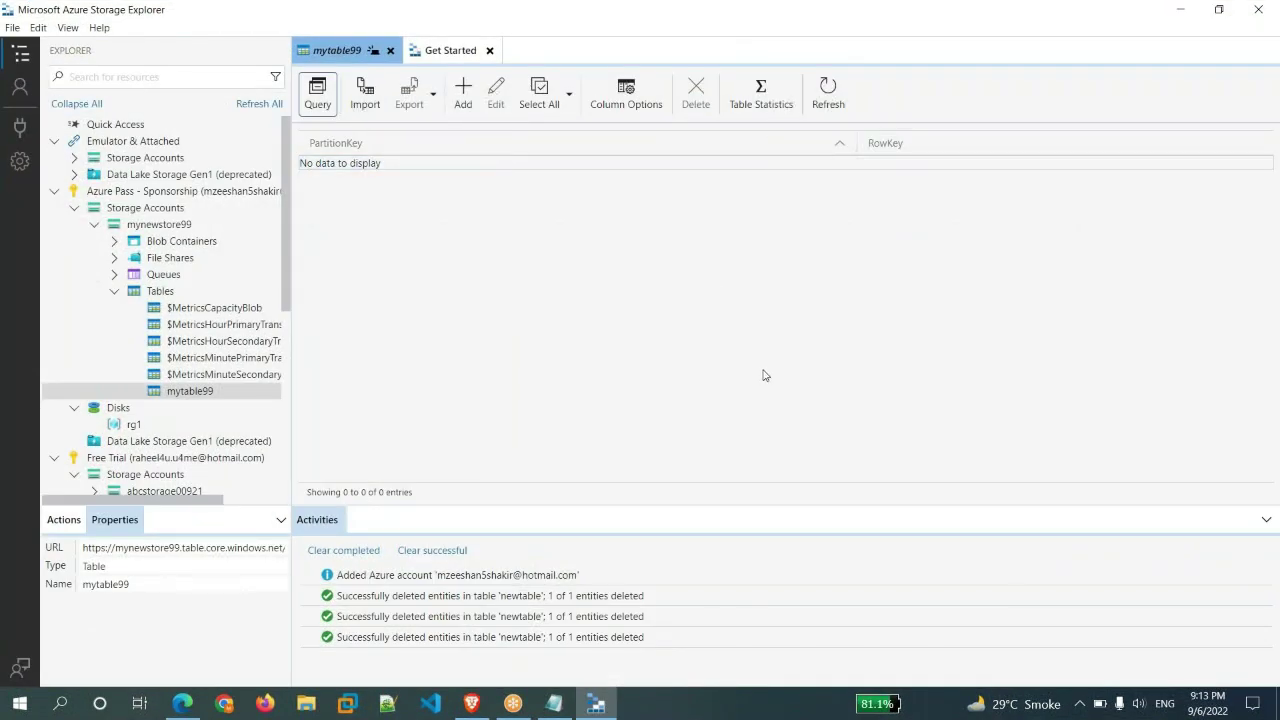
- Refresh mytable99 repeatedly until it lists 35 entities under Partition Key 900
click(836, 105)
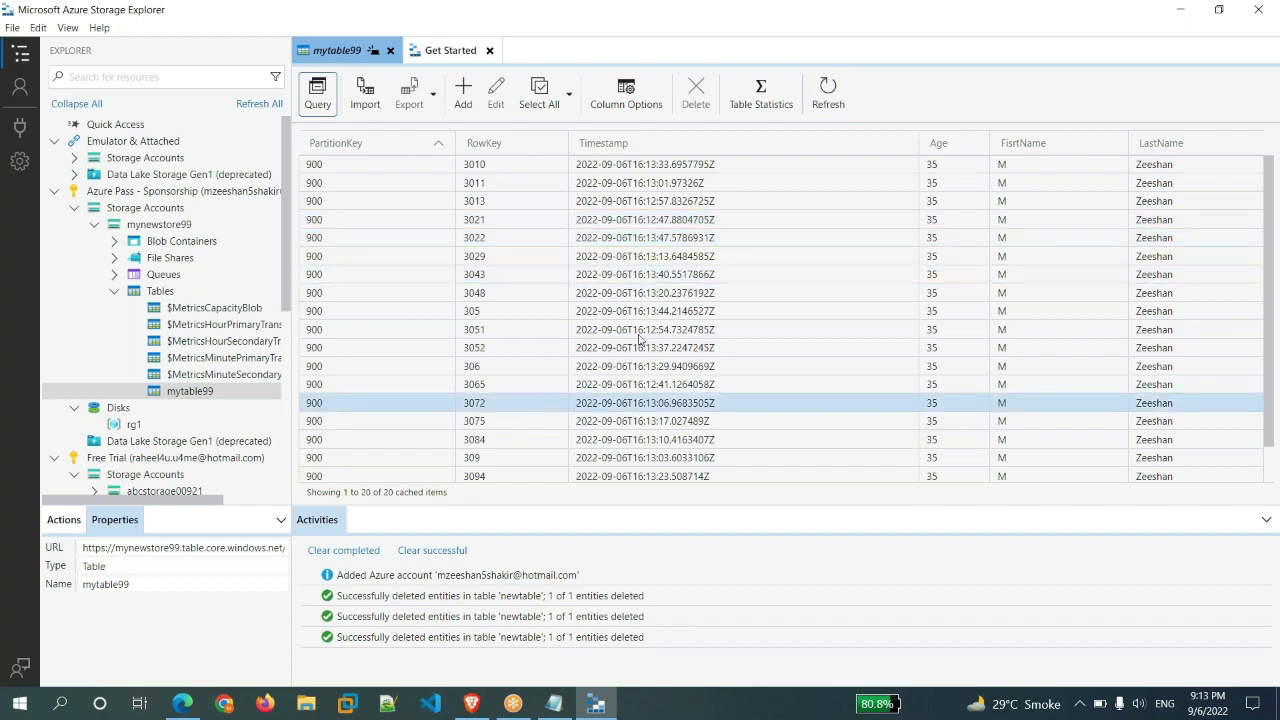
scroll(871, 391, down, 1)
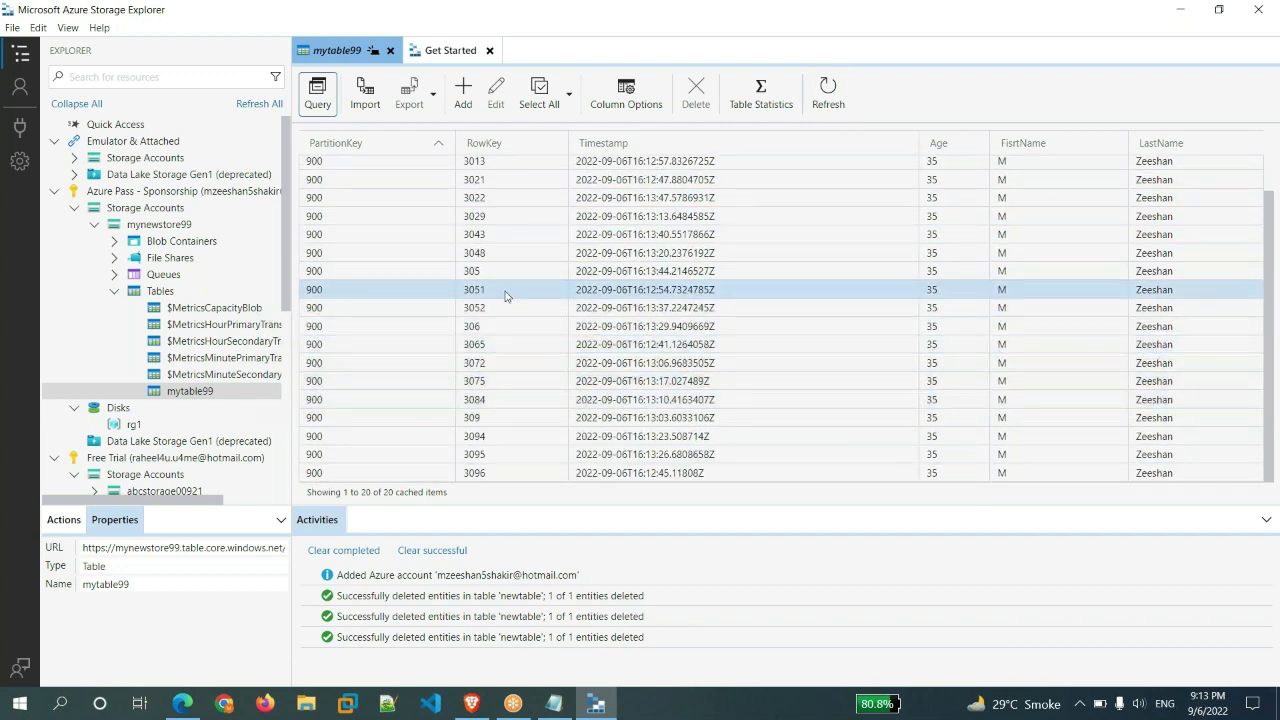
scroll(722, 362, up, 1)
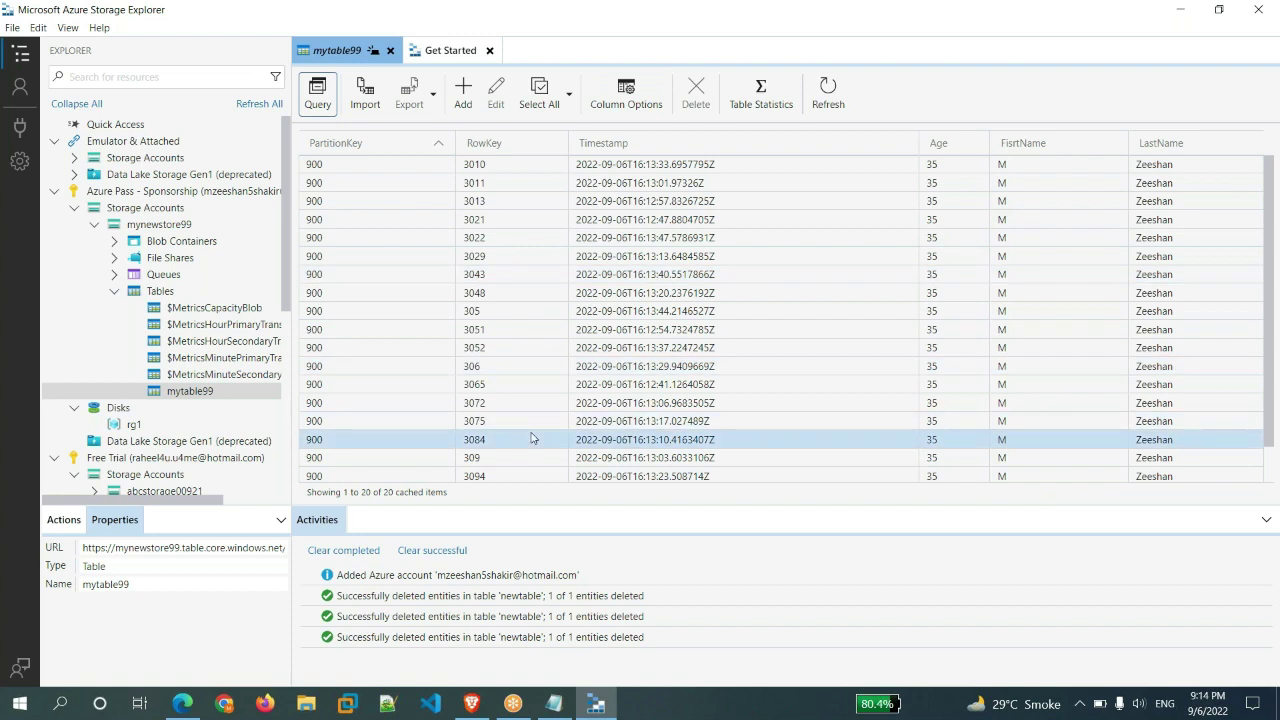
scroll(533, 438, down, 2)
scroll(533, 438, up, 2)
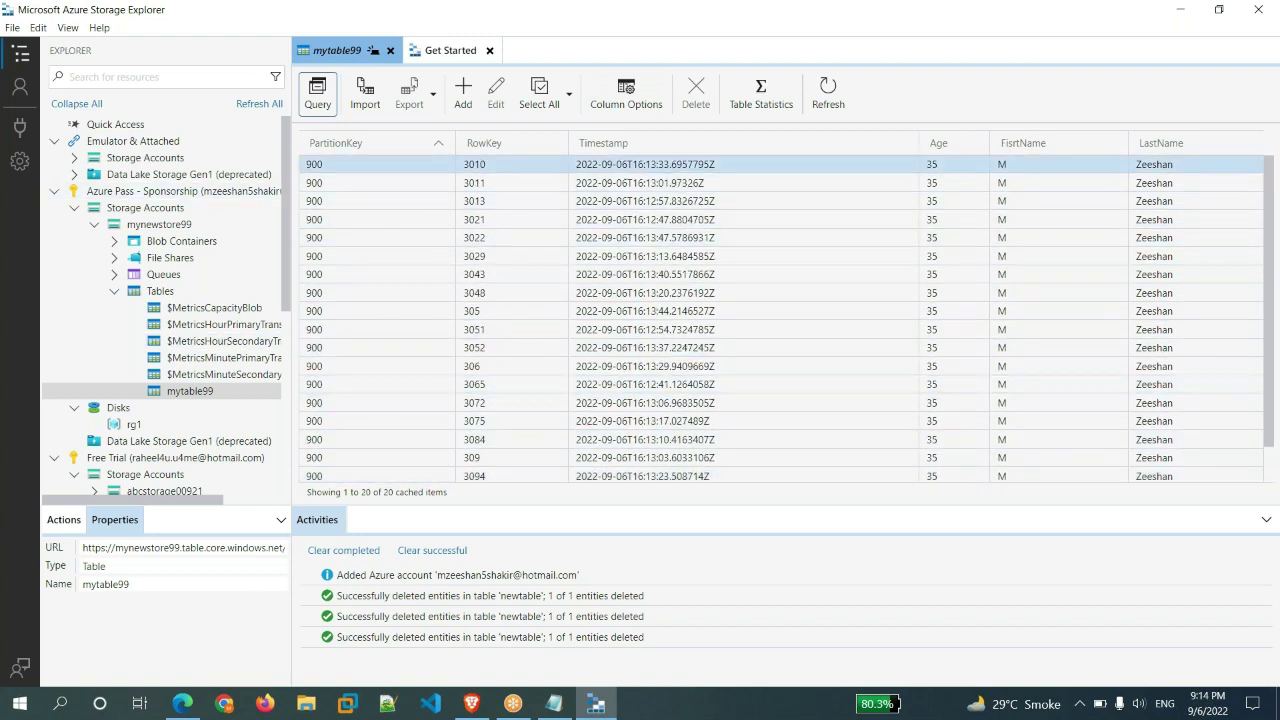
click(827, 100)
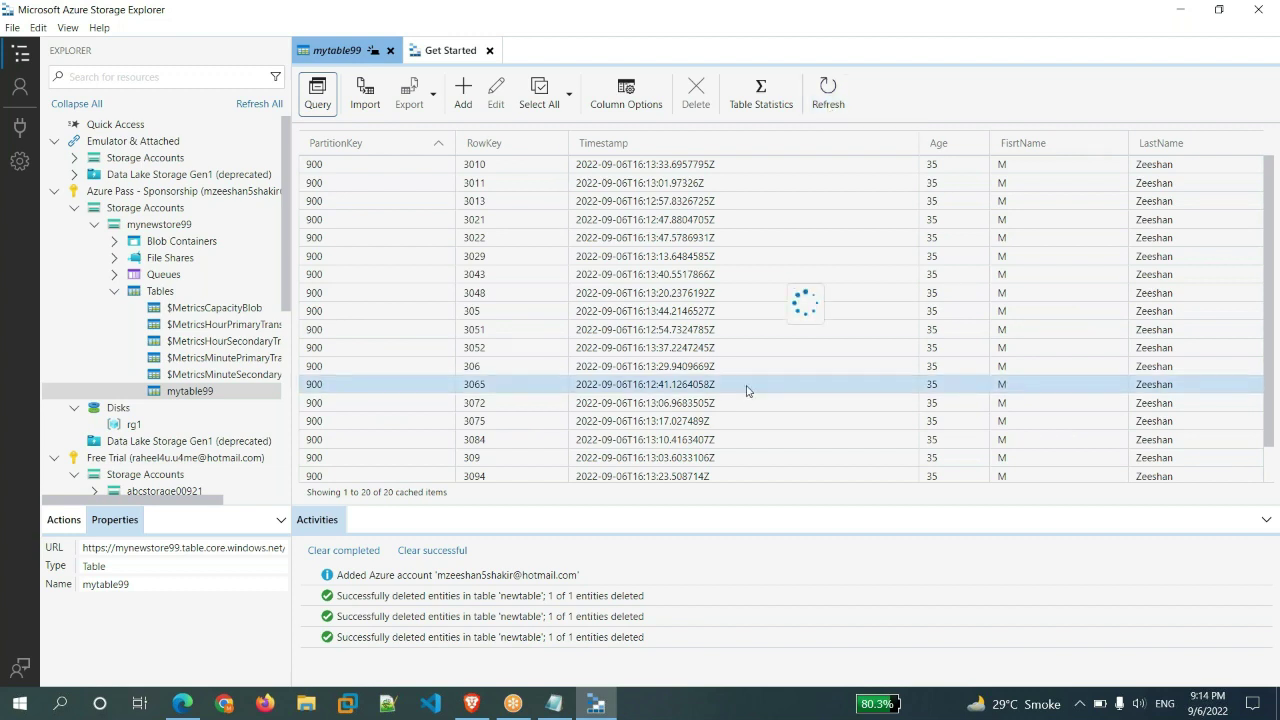
scroll(729, 386, down, 4)
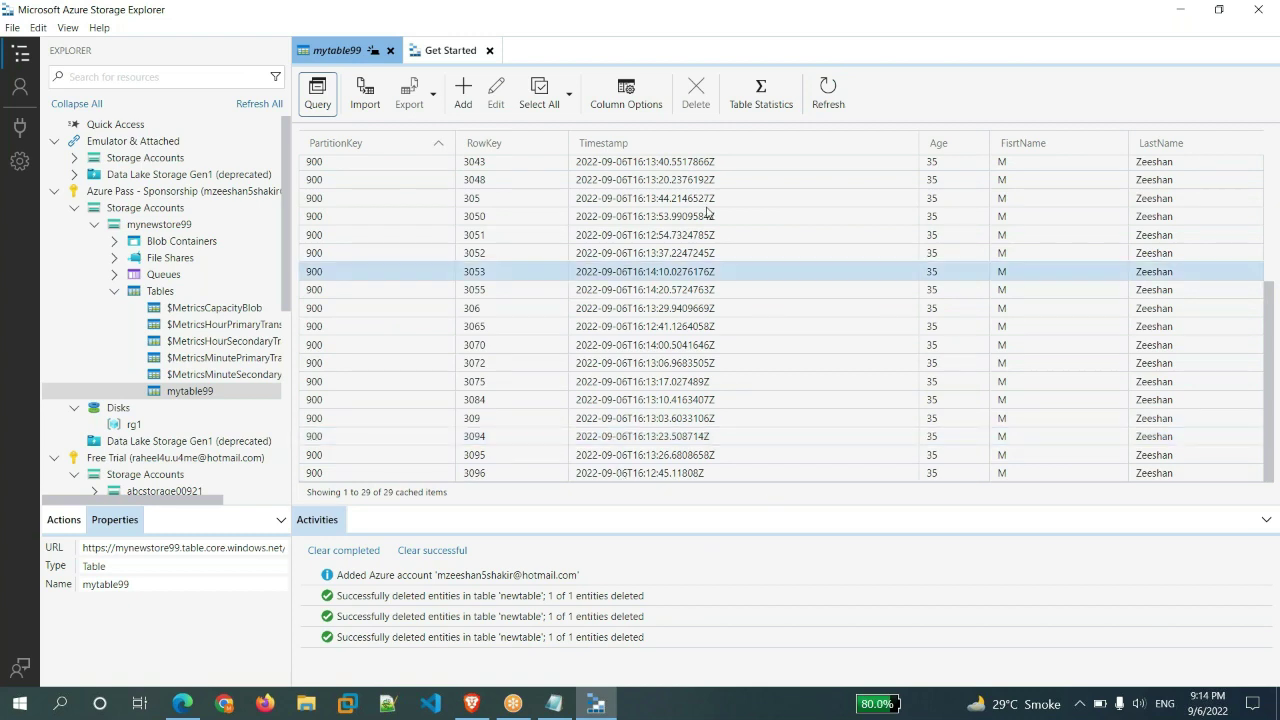
key(F5)
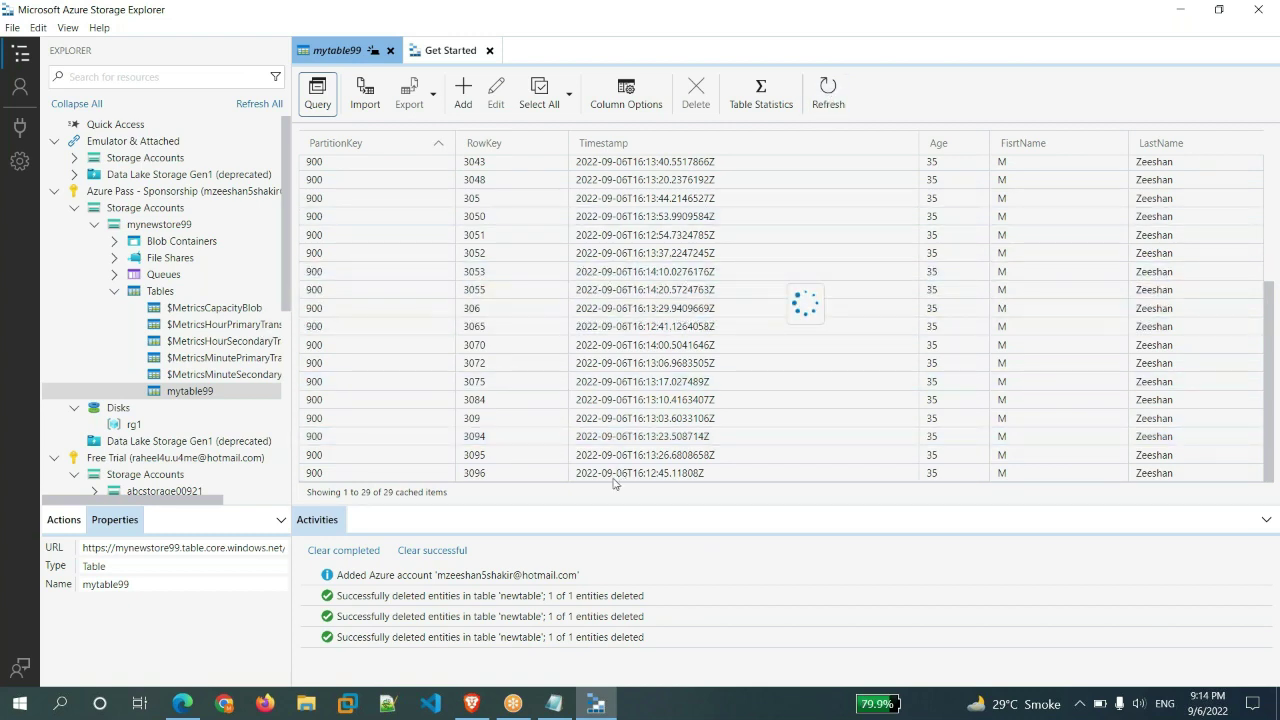
scroll(780, 330, down, 5)
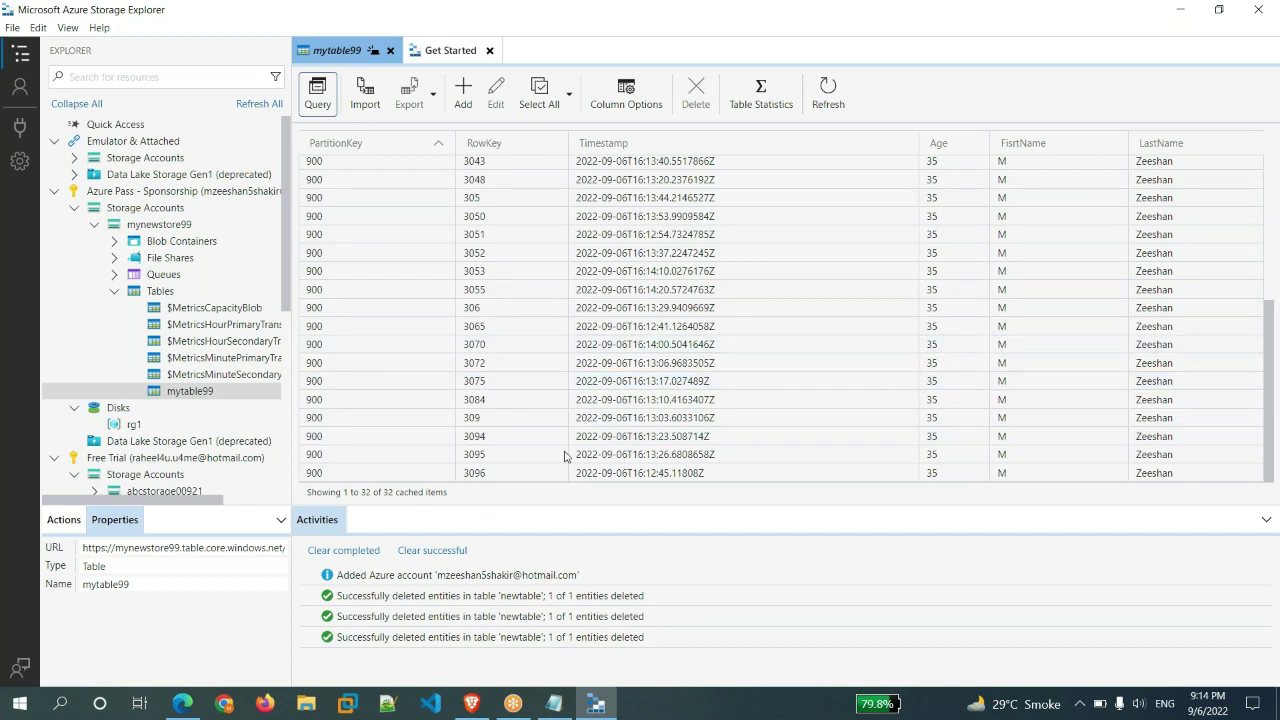
- Compare the run's Entity JSON in the portal with newly inserted mytable99 rows
click(183, 703)
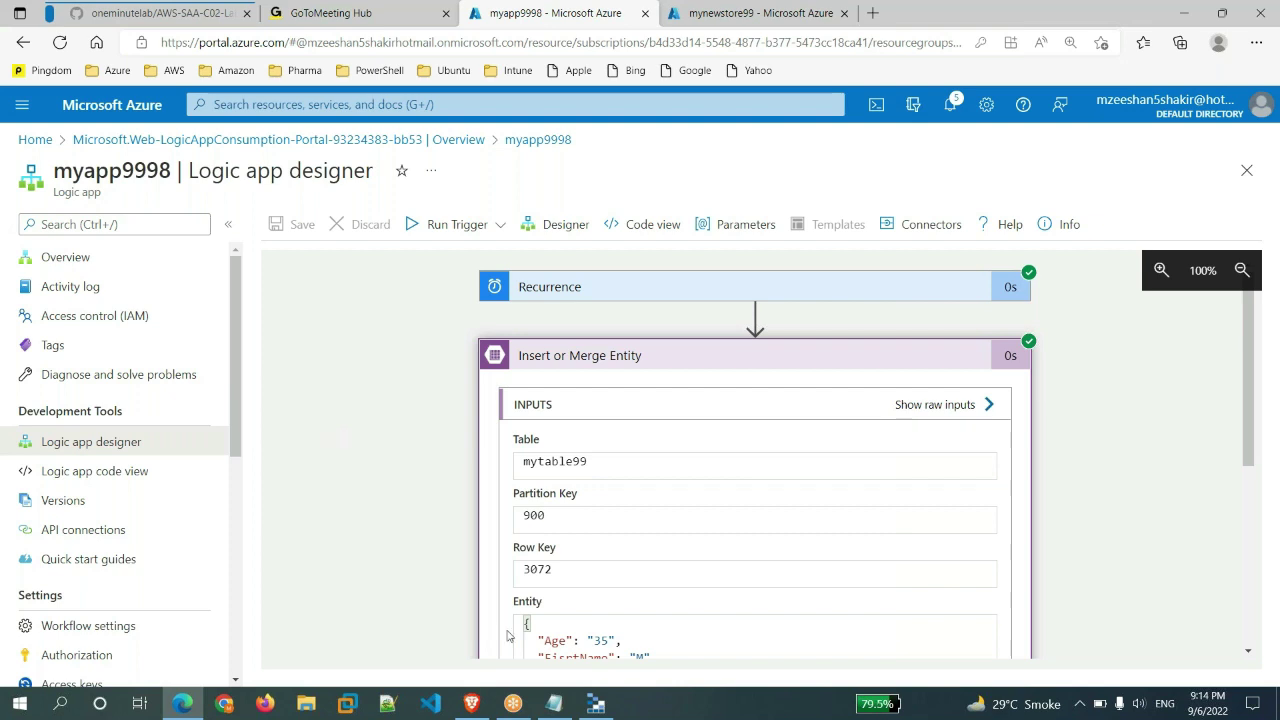
click(605, 712)
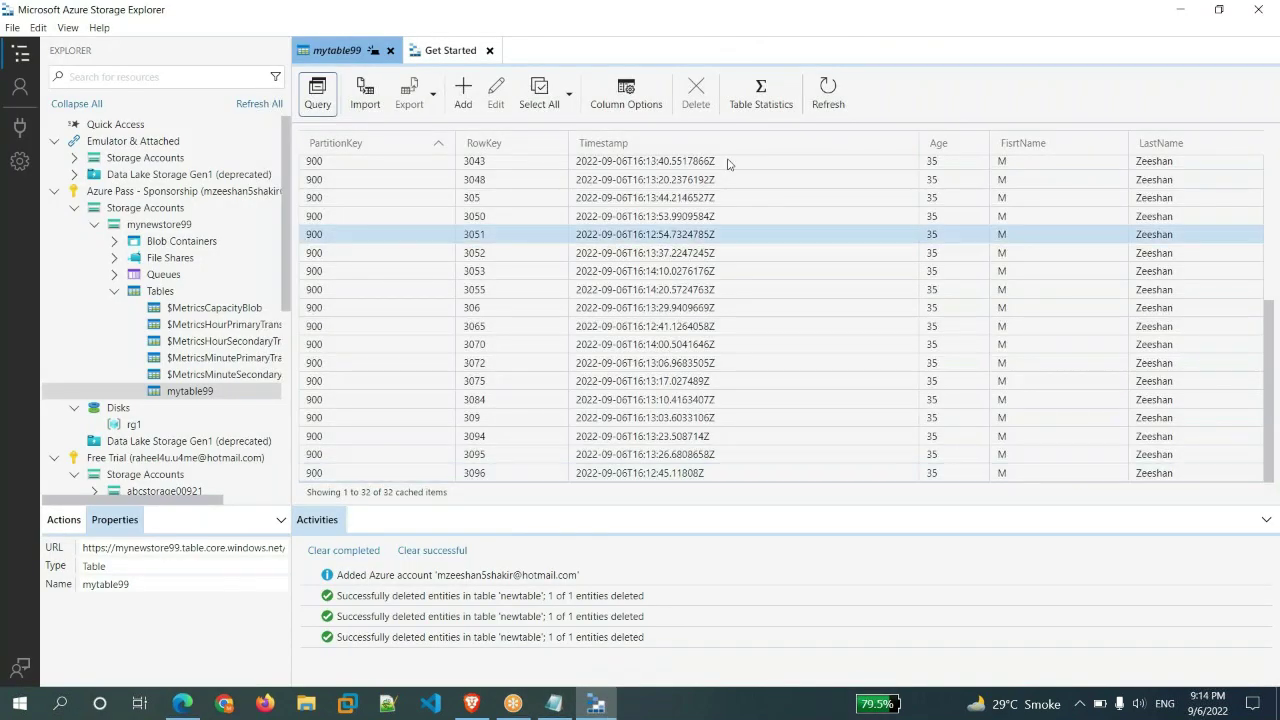
key(alt+Tab)
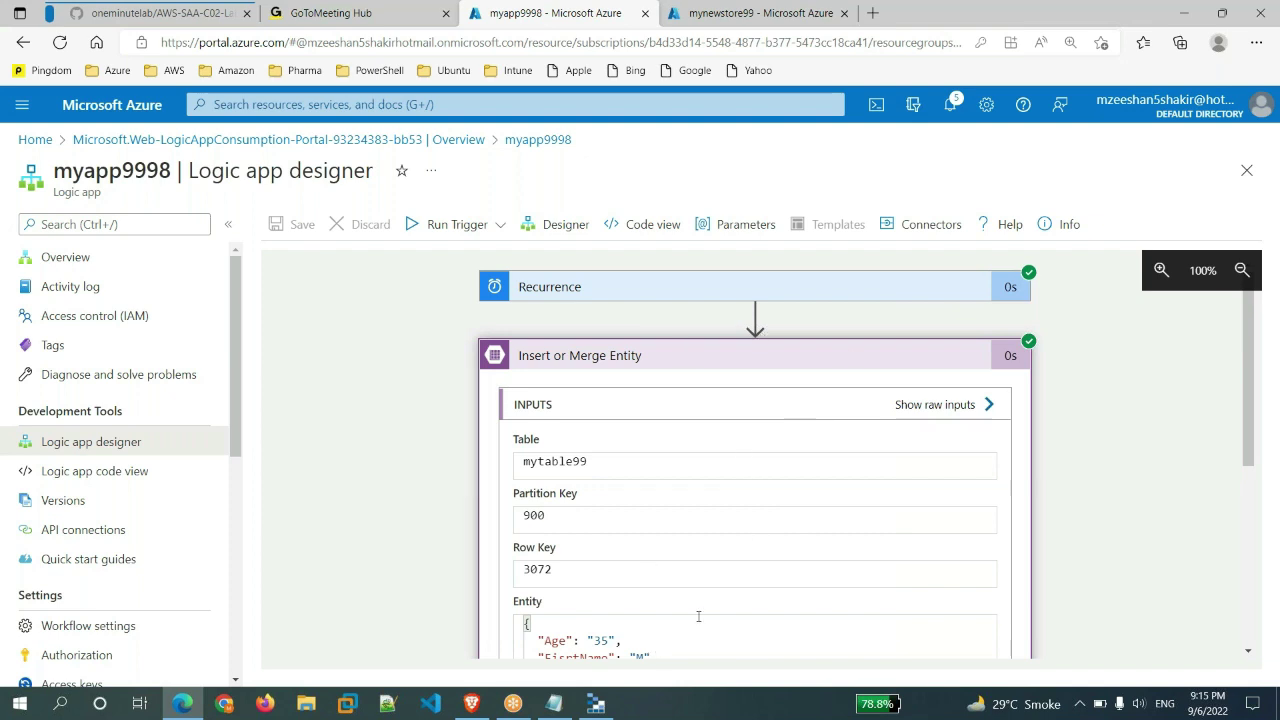
scroll(705, 624, down, 2)
drag(546, 534, 523, 463)
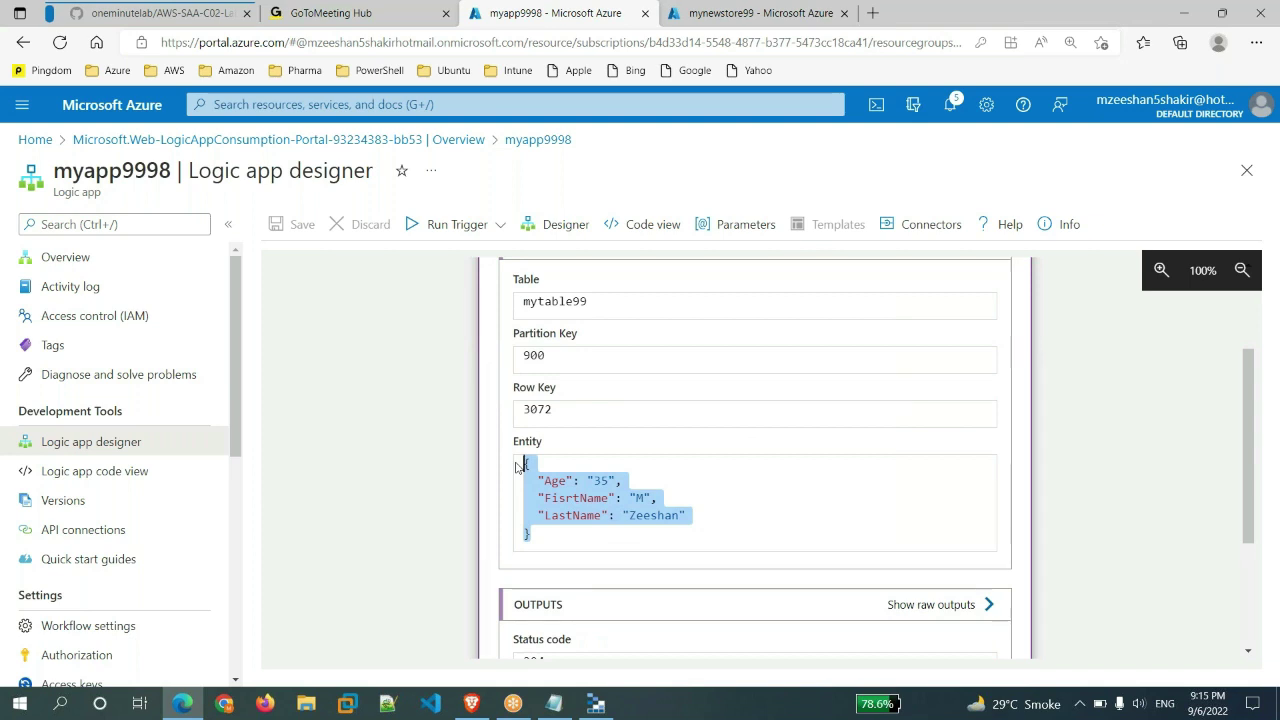
click(1097, 516)
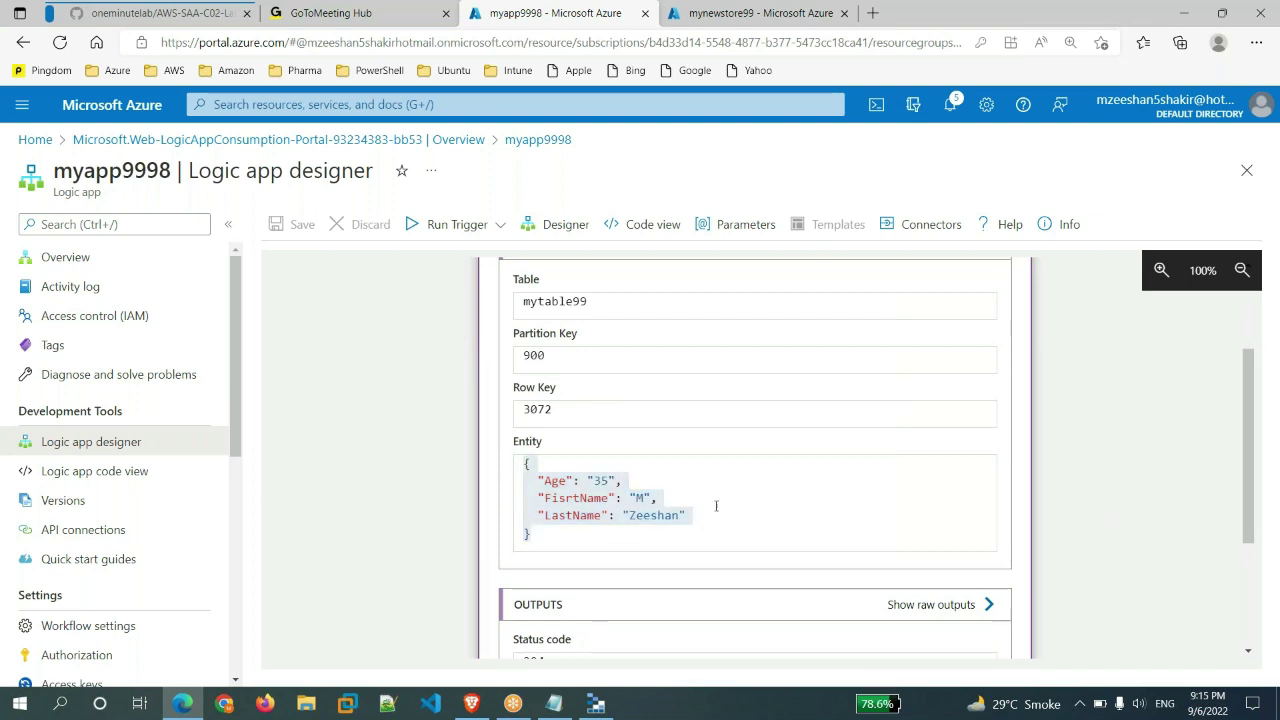
click(596, 703)
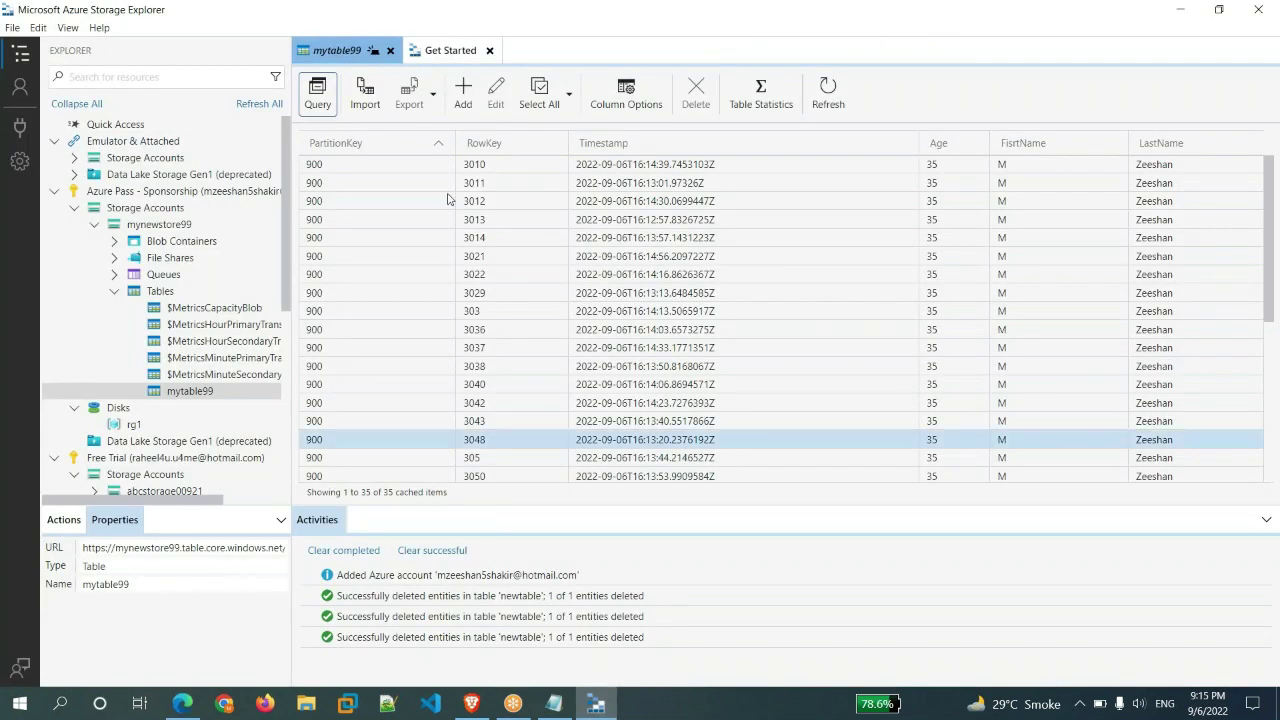
click(654, 314)
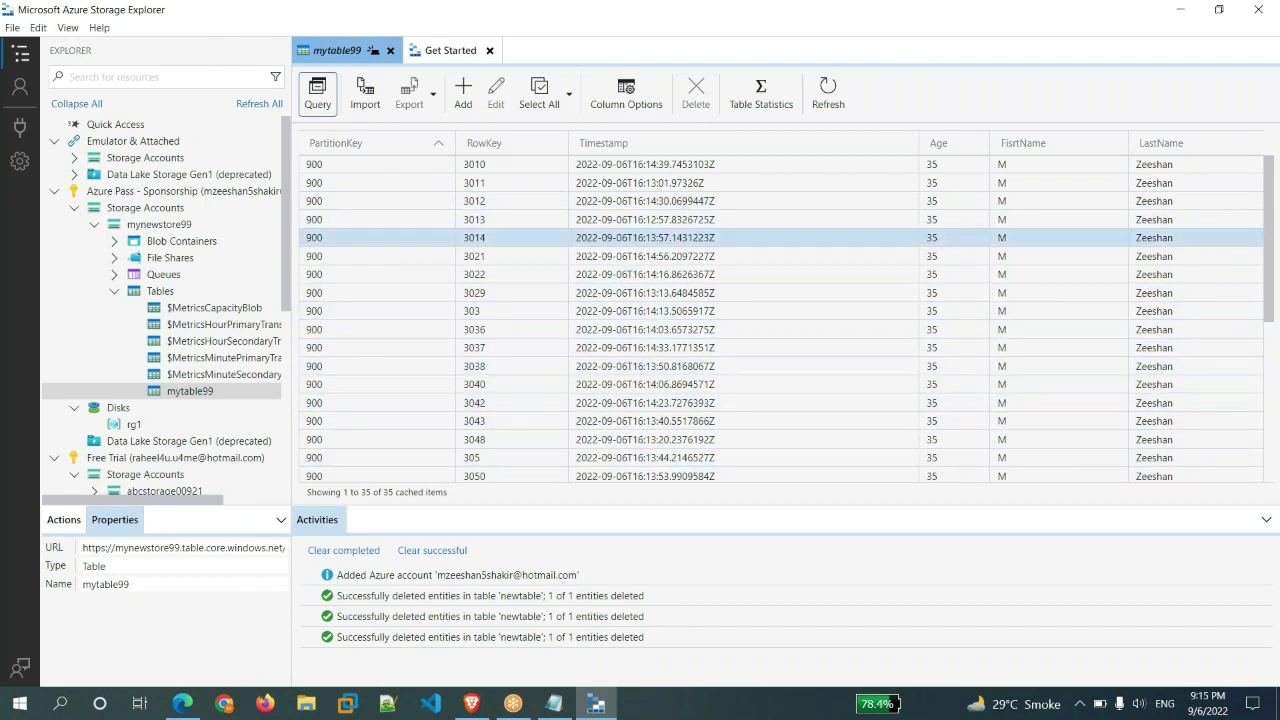
click(712, 388)
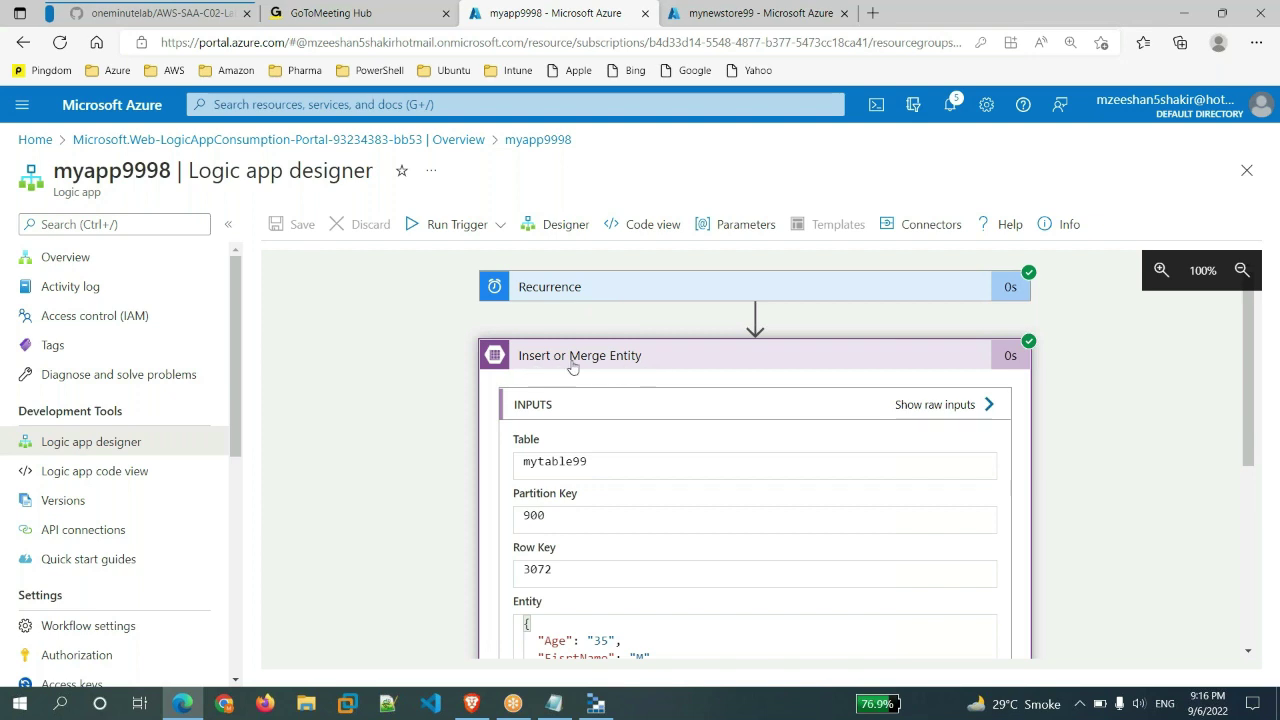
- Refresh mytable99 to 55 entities, then view myapp9998's overview with 60 successful runs
click(594, 703)
scroll(741, 380, down, 3)
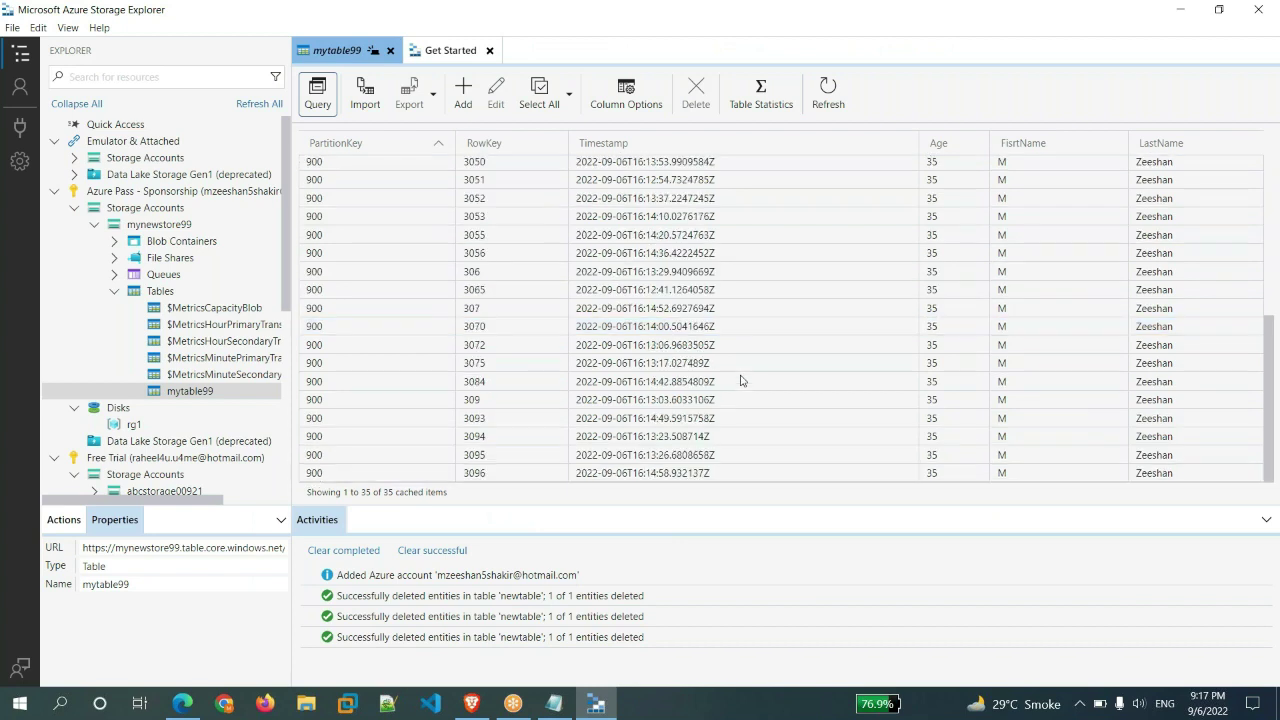
click(828, 100)
scroll(754, 357, down, 5)
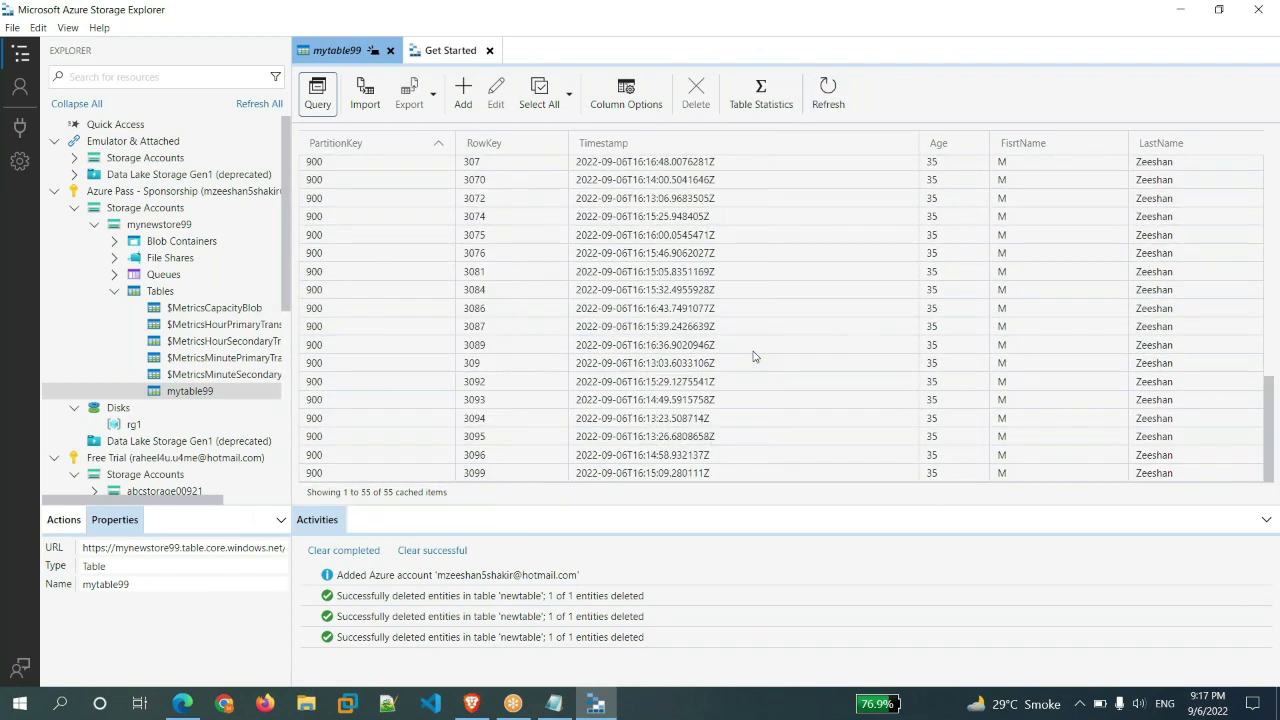
key(alt+Tab)
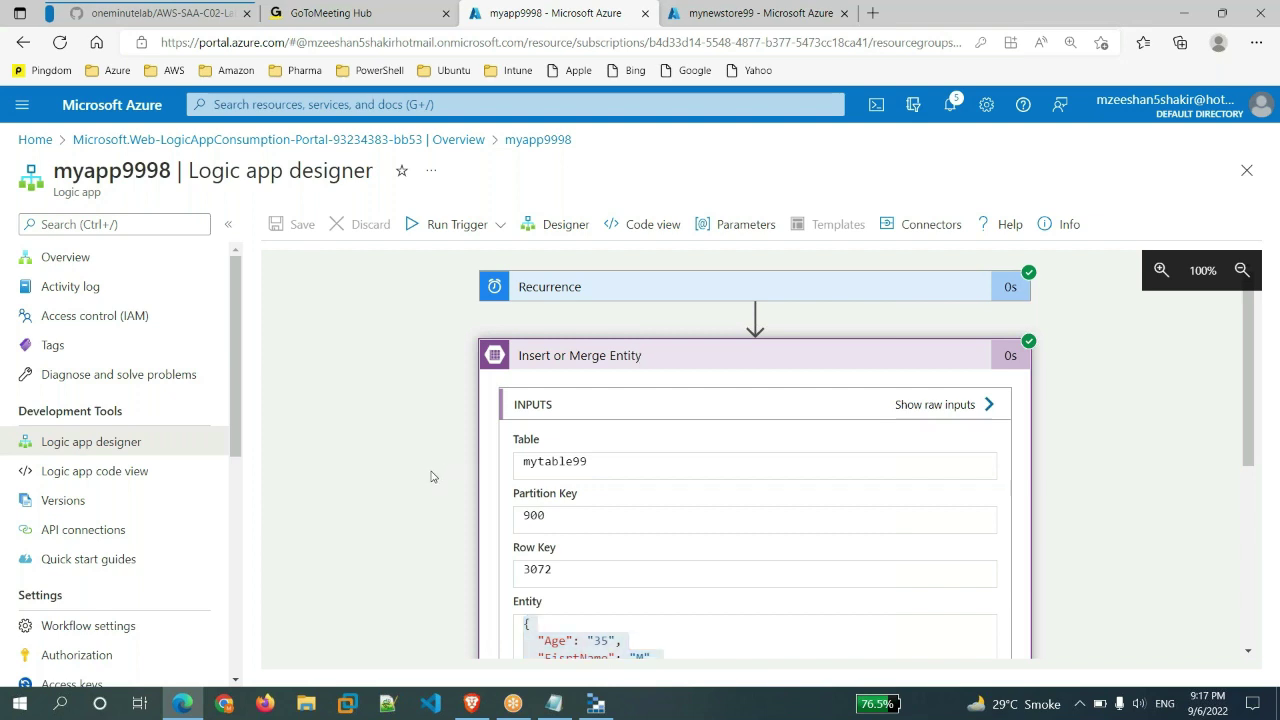
key(alt+Left)
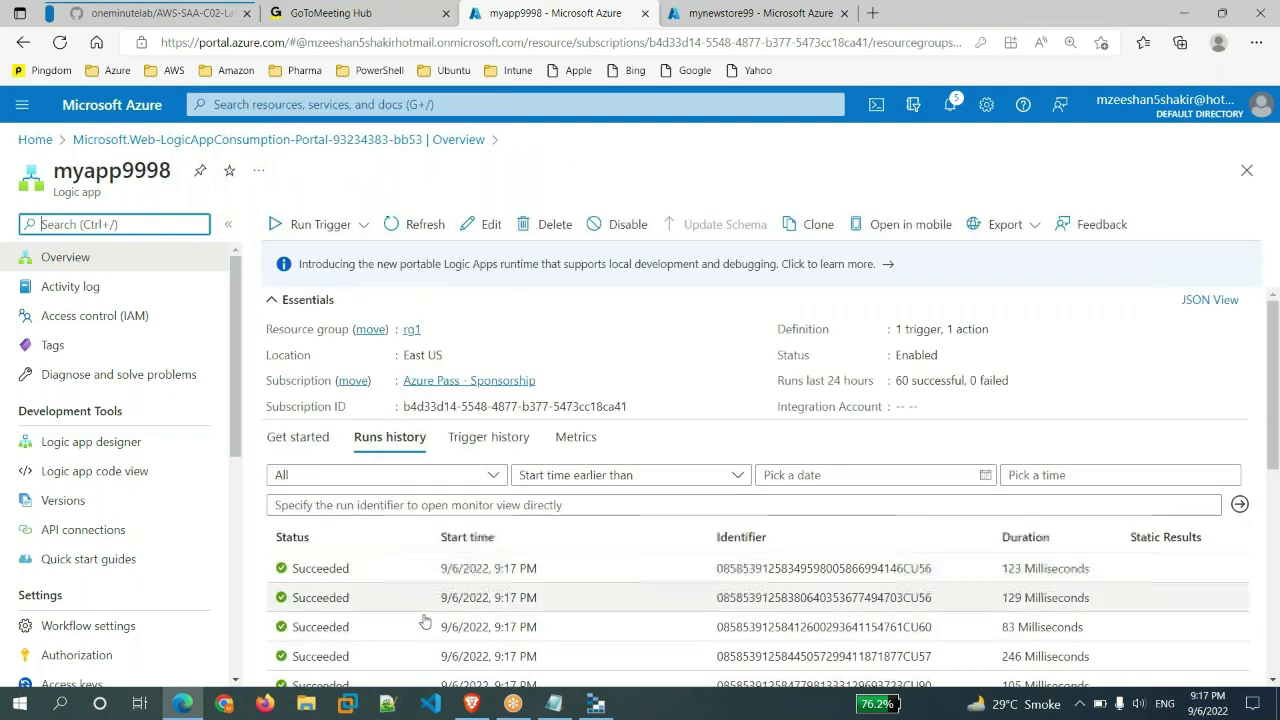
- Delete the myapp9998 logic app, pasting its name into the confirmation box
click(540, 226)
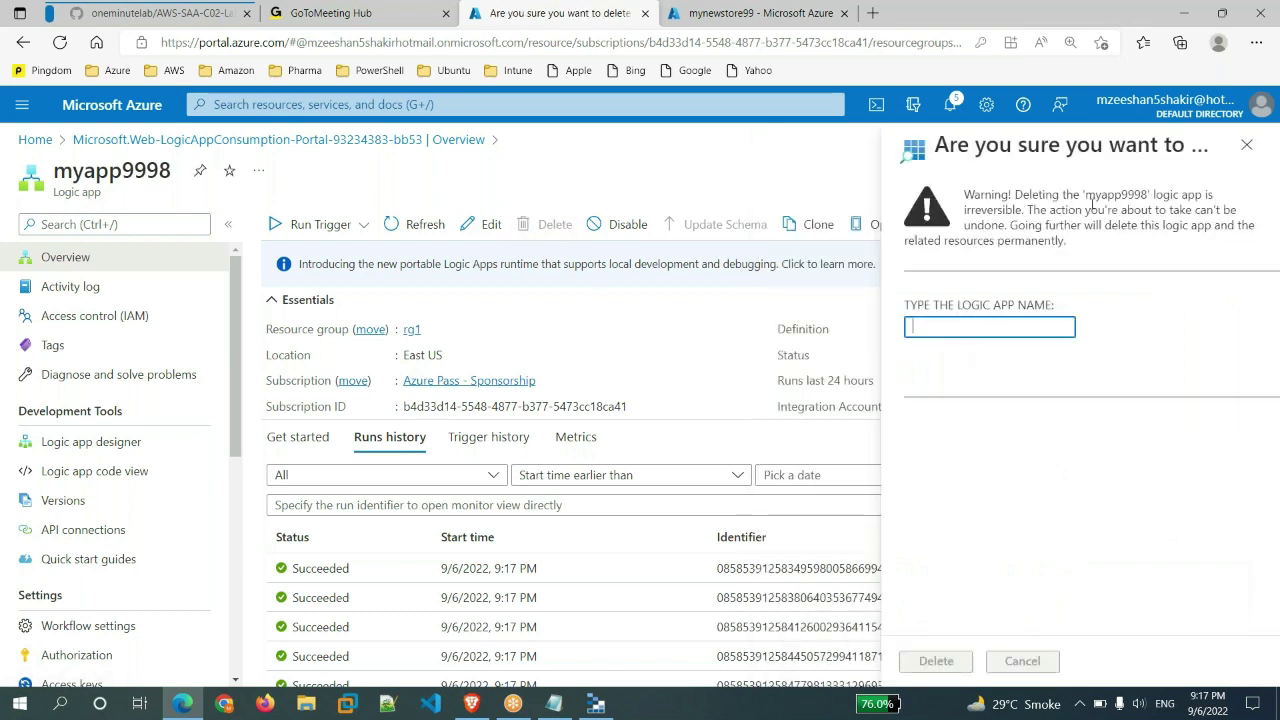
drag(1086, 196, 1150, 196)
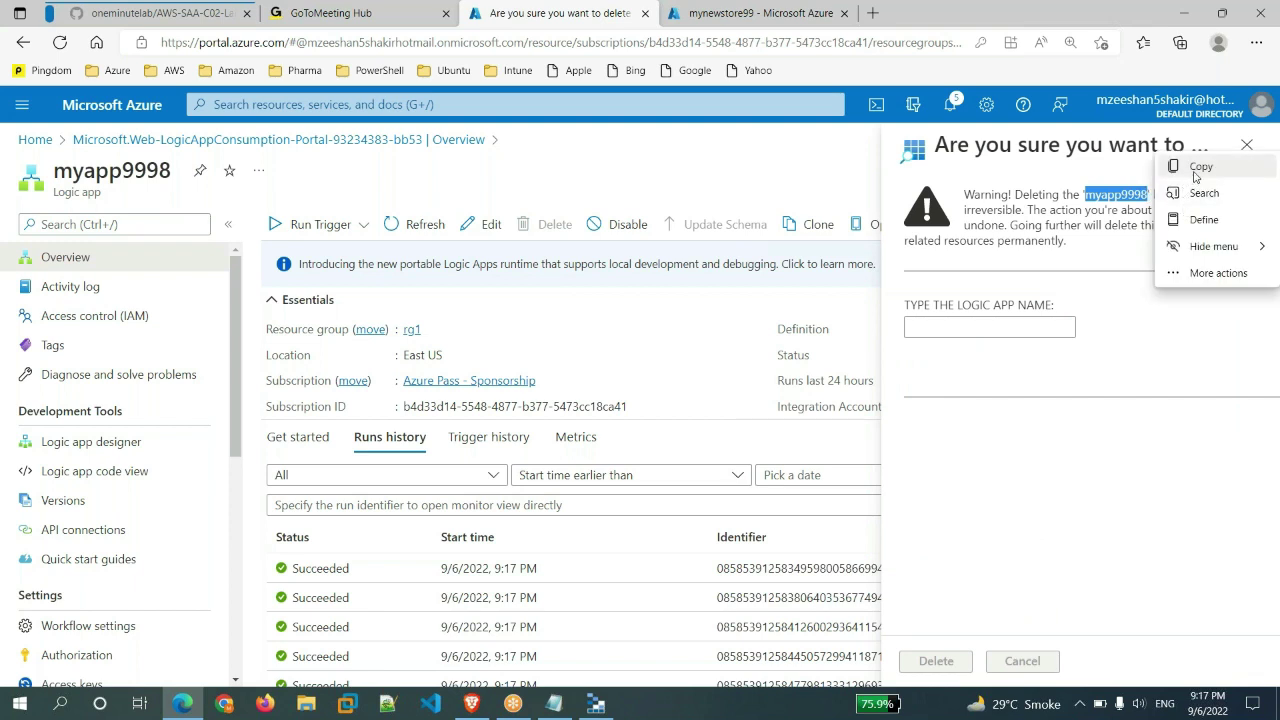
click(1197, 168)
click(925, 325)
key(ctrl+v)
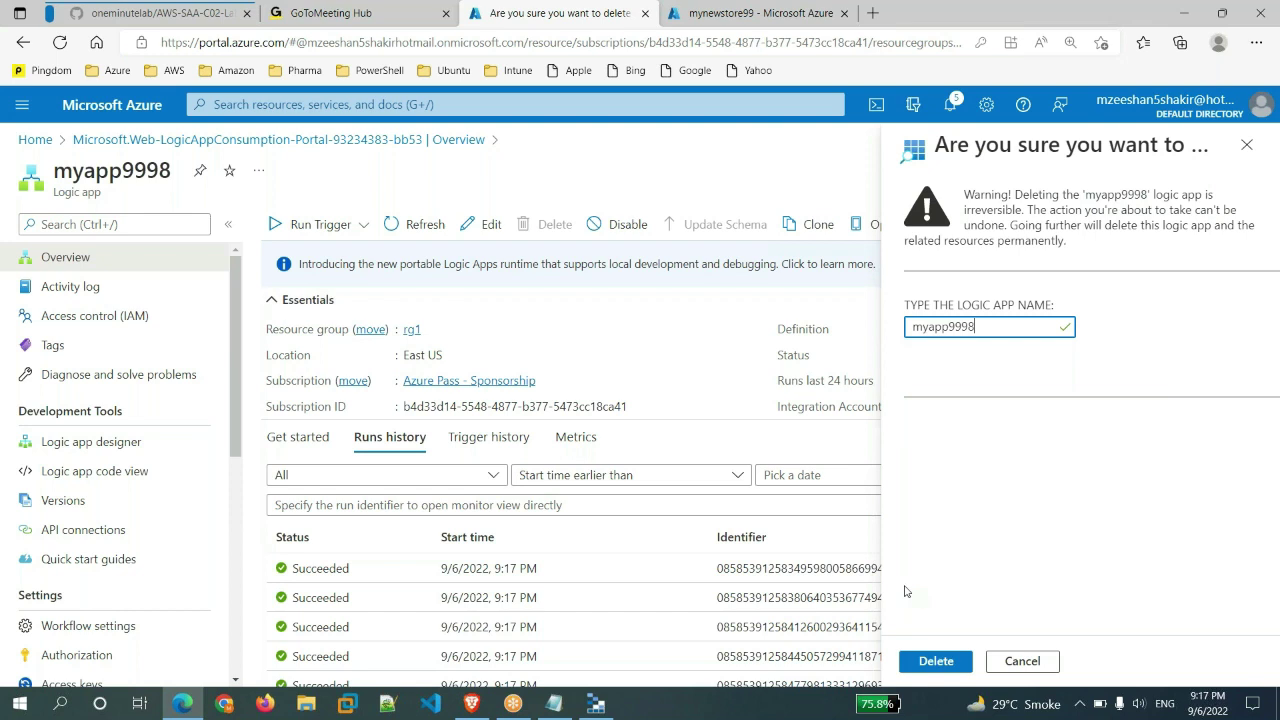
click(943, 667)
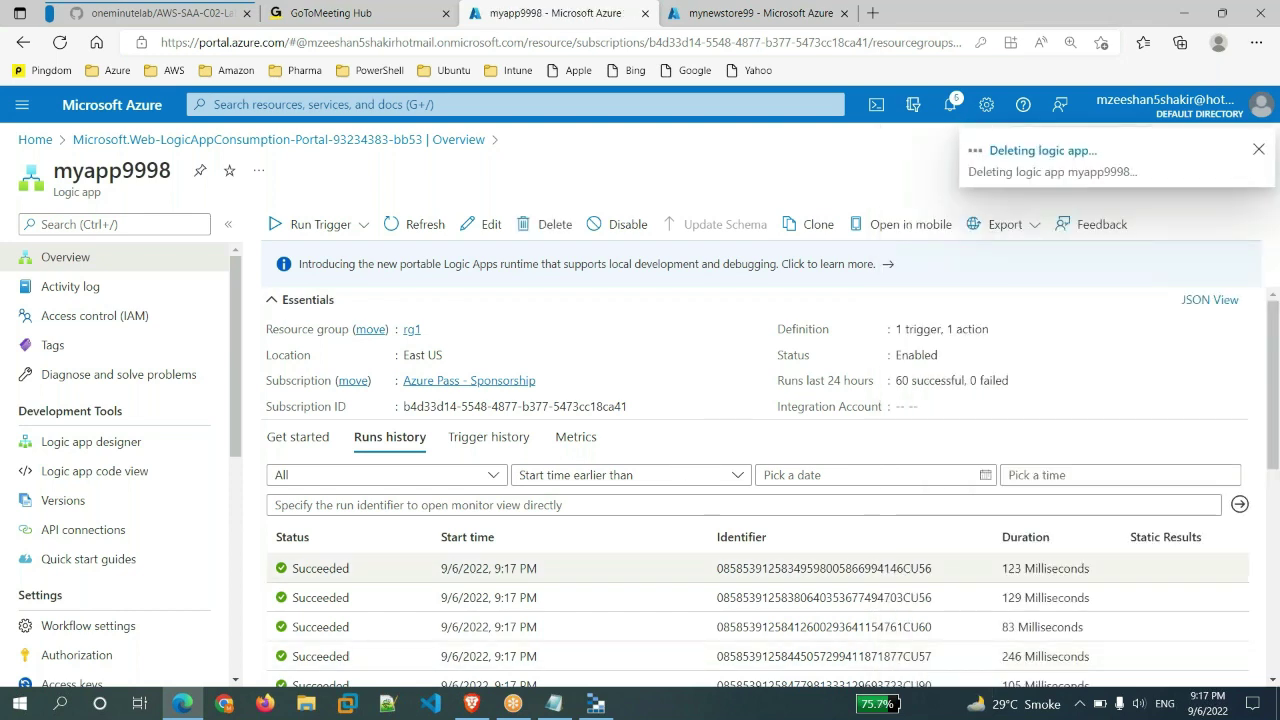
- Delete all 60 cached entities from mytable99, refresh to confirm it is empty, then bring up Notepad
click(596, 703)
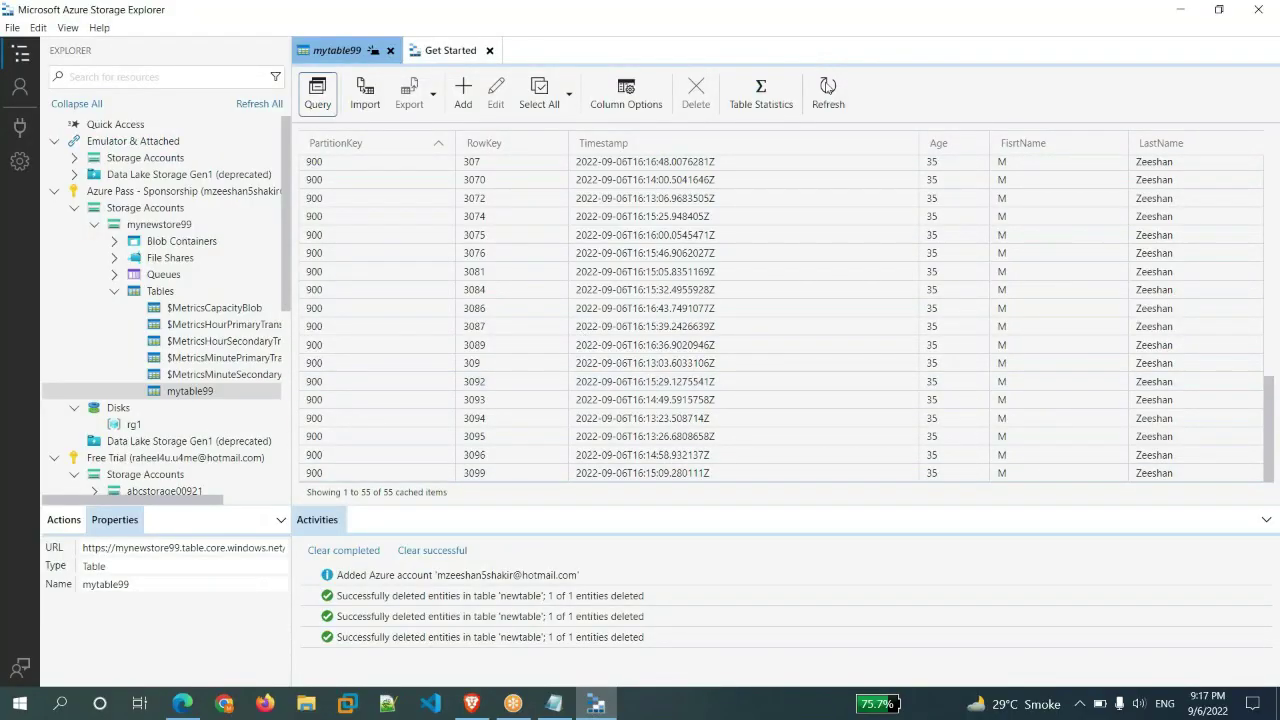
click(828, 90)
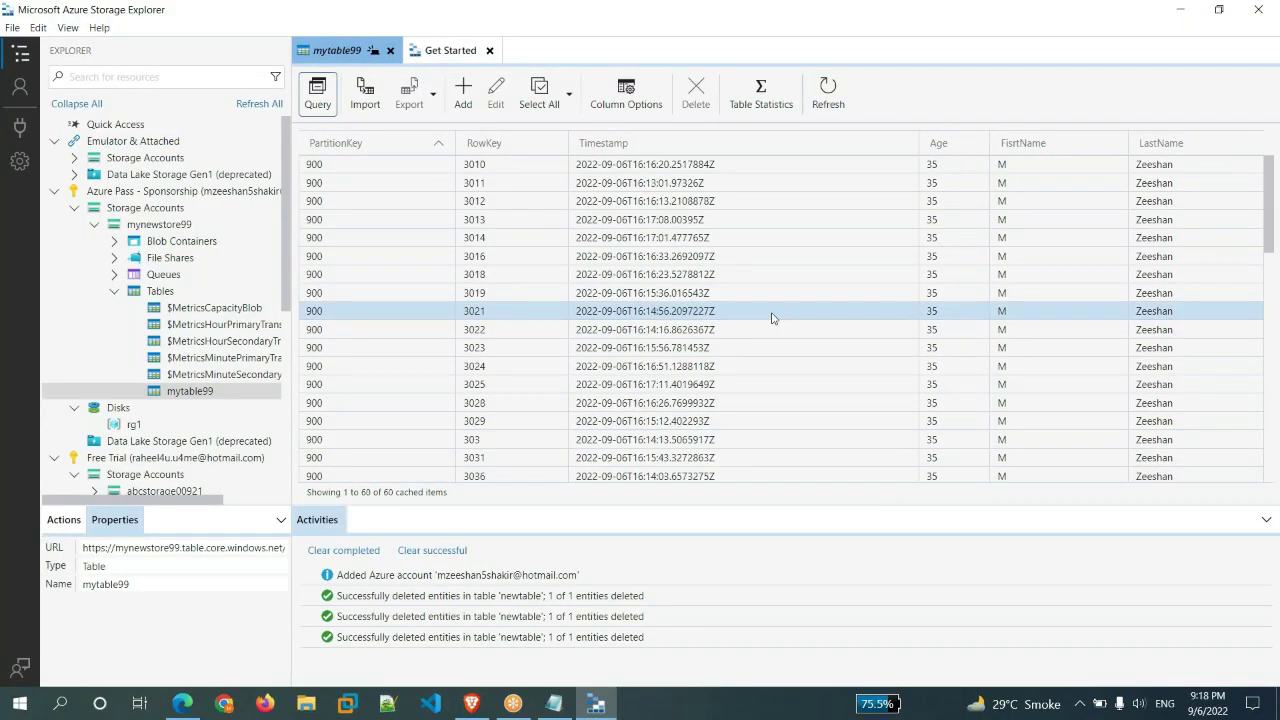
click(570, 94)
click(555, 152)
click(696, 92)
click(736, 406)
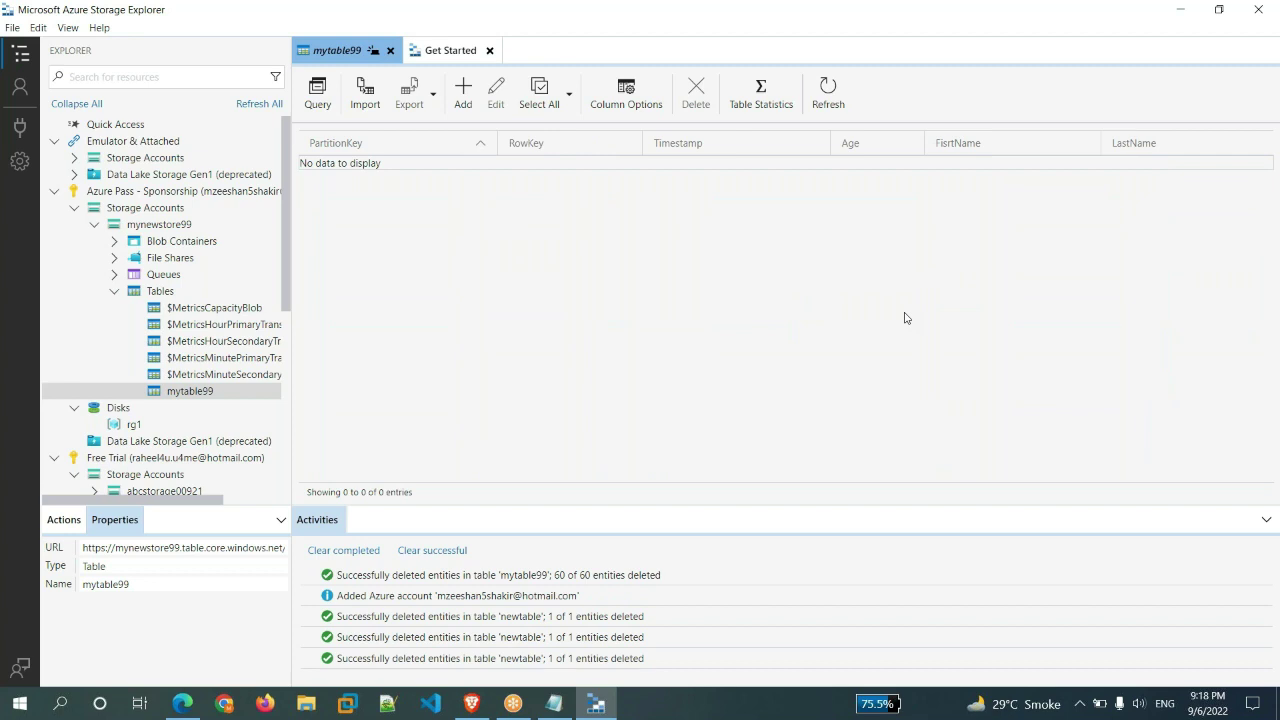
click(828, 92)
click(825, 113)
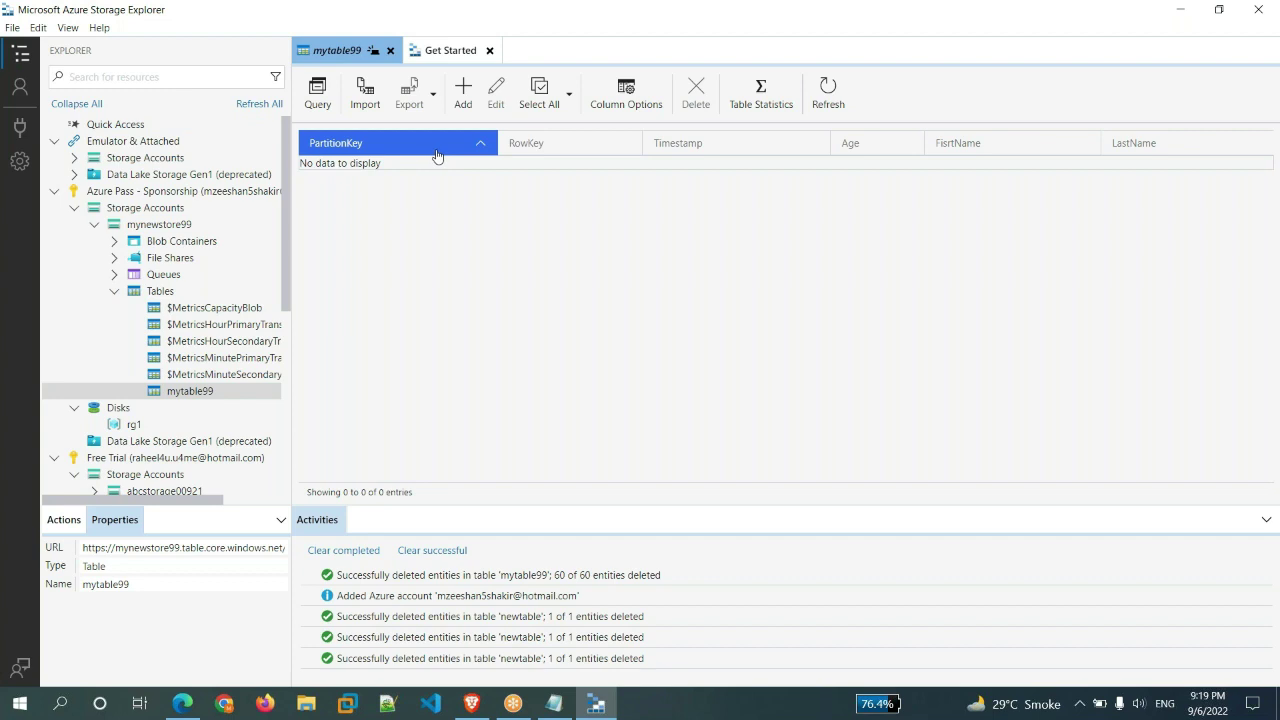
mouse_move(554, 703)
click(554, 660)
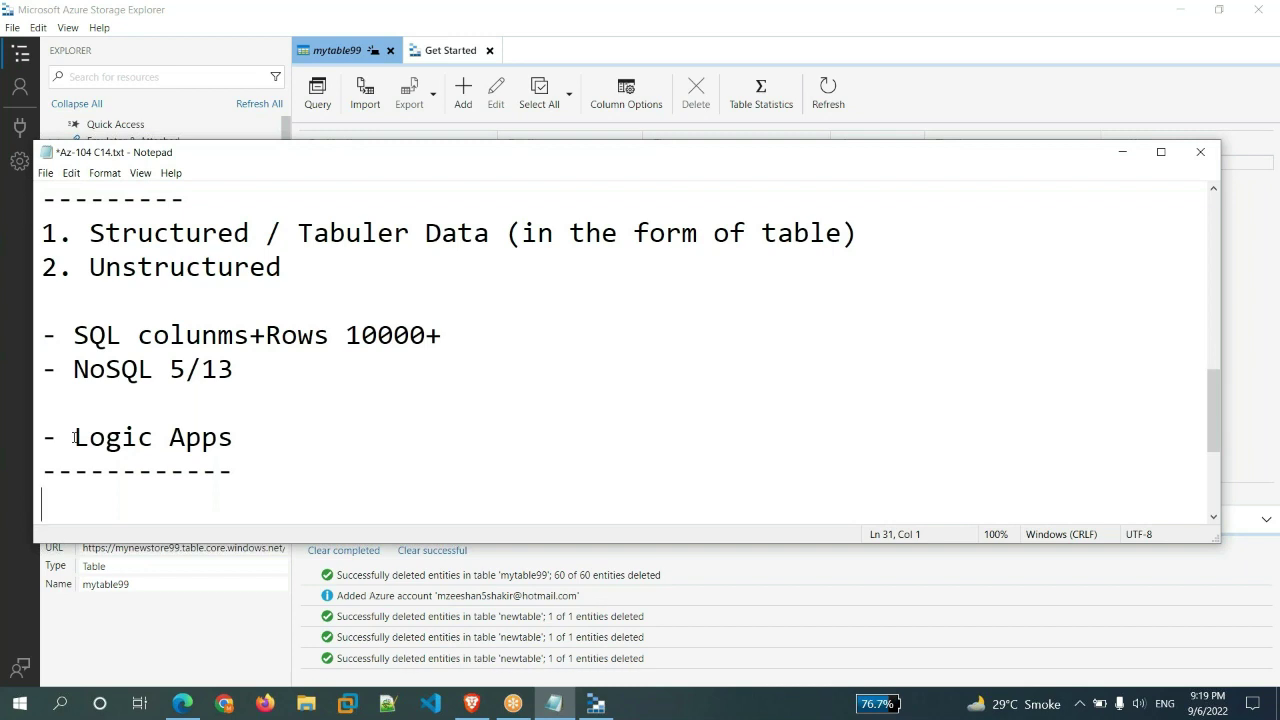
- Highlight the 'Logic Apps' note line, then minimize the Notepad course notes
drag(75, 437, 234, 437)
click(196, 506)
click(1122, 152)
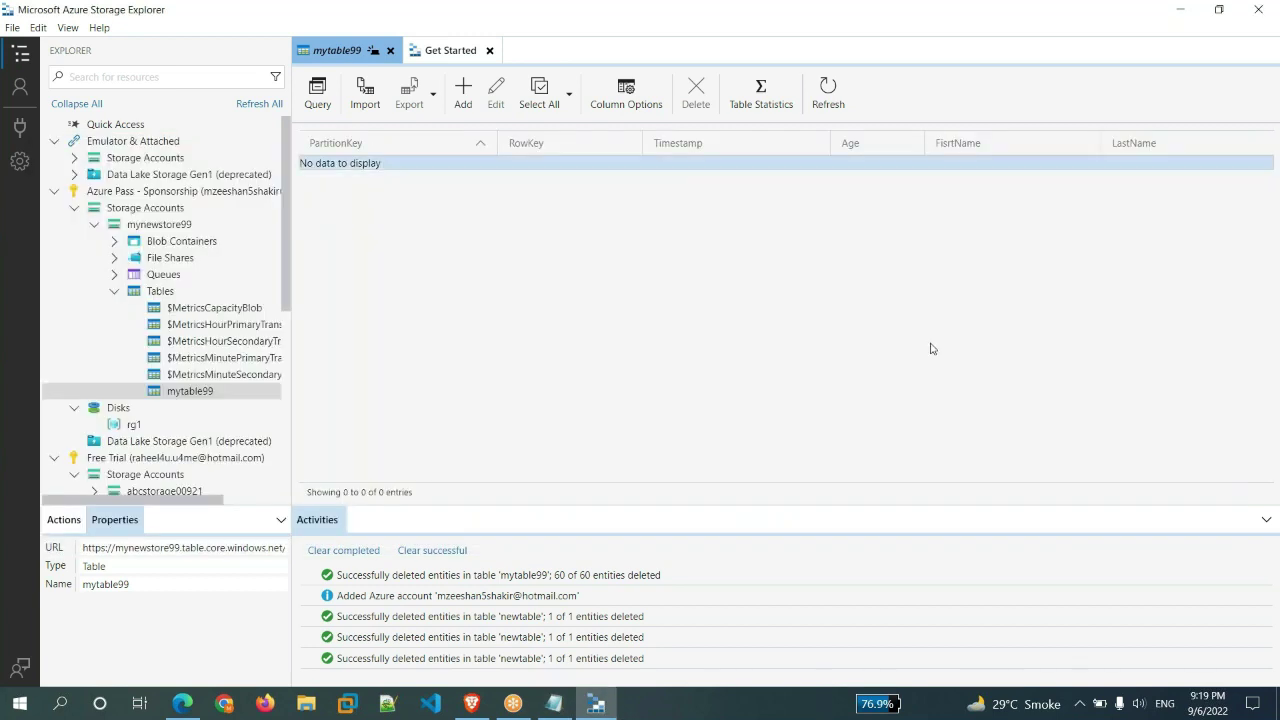
- Fill in the new logic app with resource group rg1, name newpp5t and Consumption plan
click(596, 708)
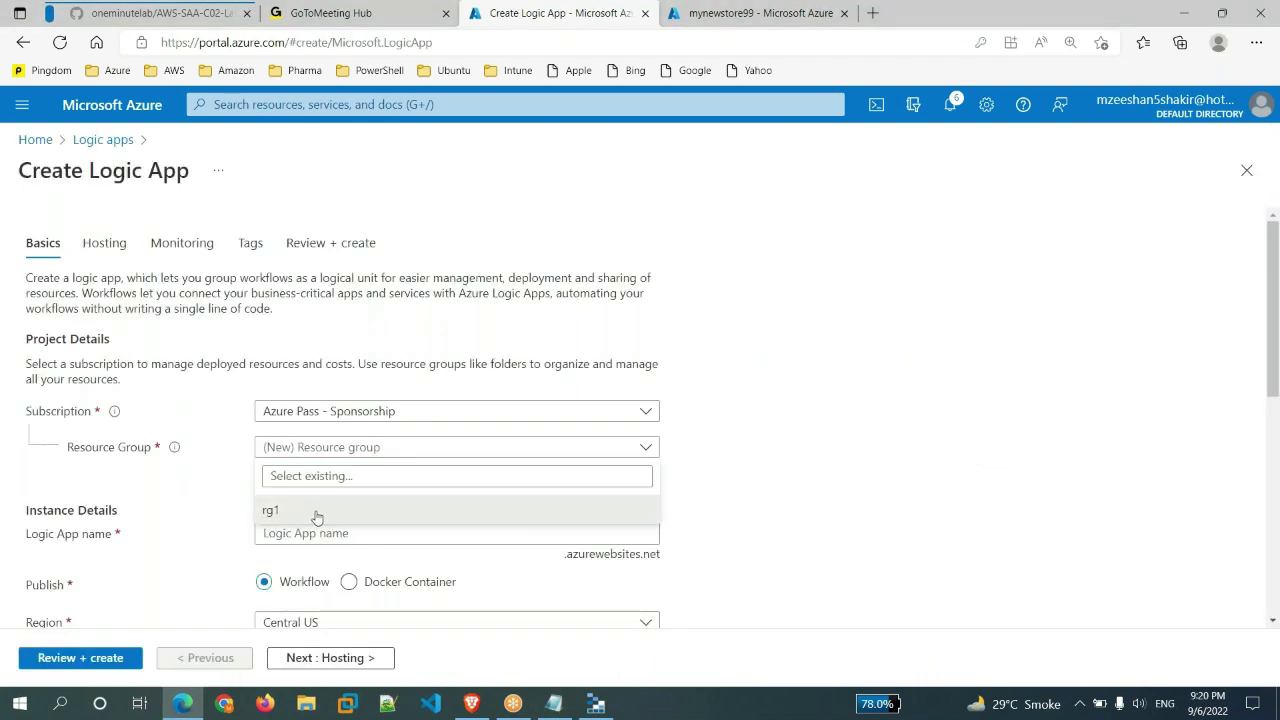
click(314, 514)
click(412, 530)
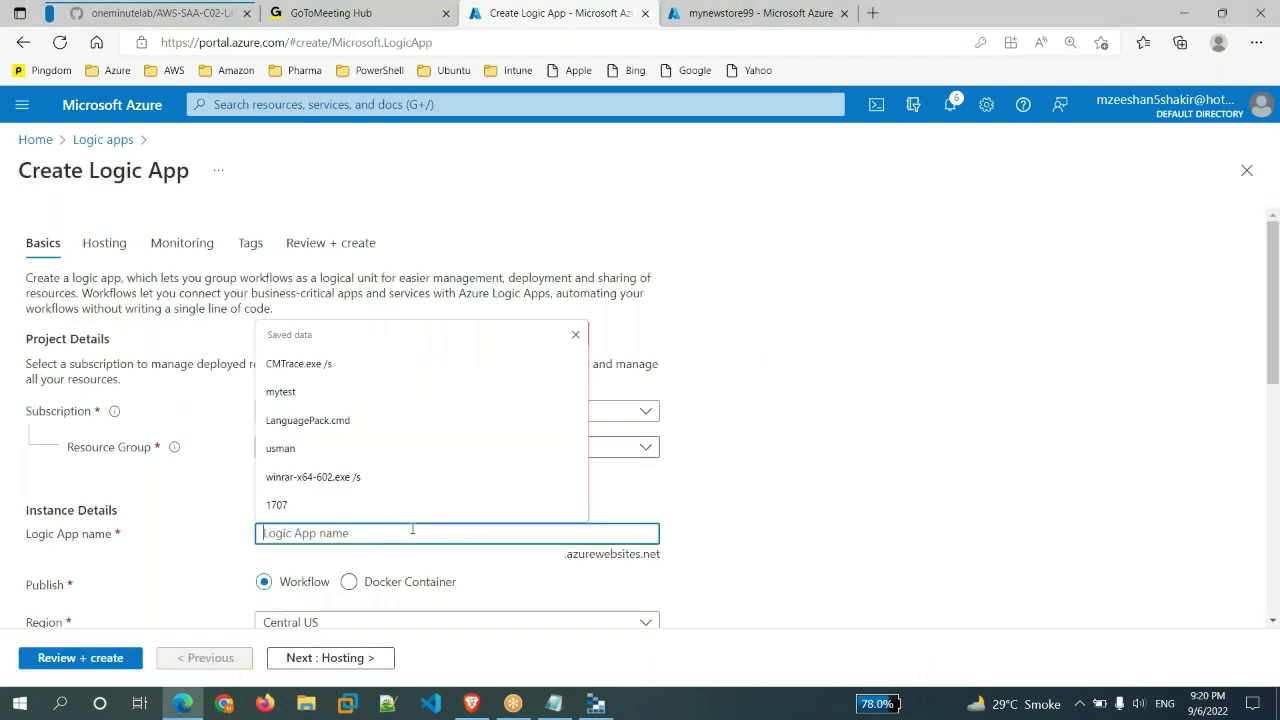
text(newpp5t)
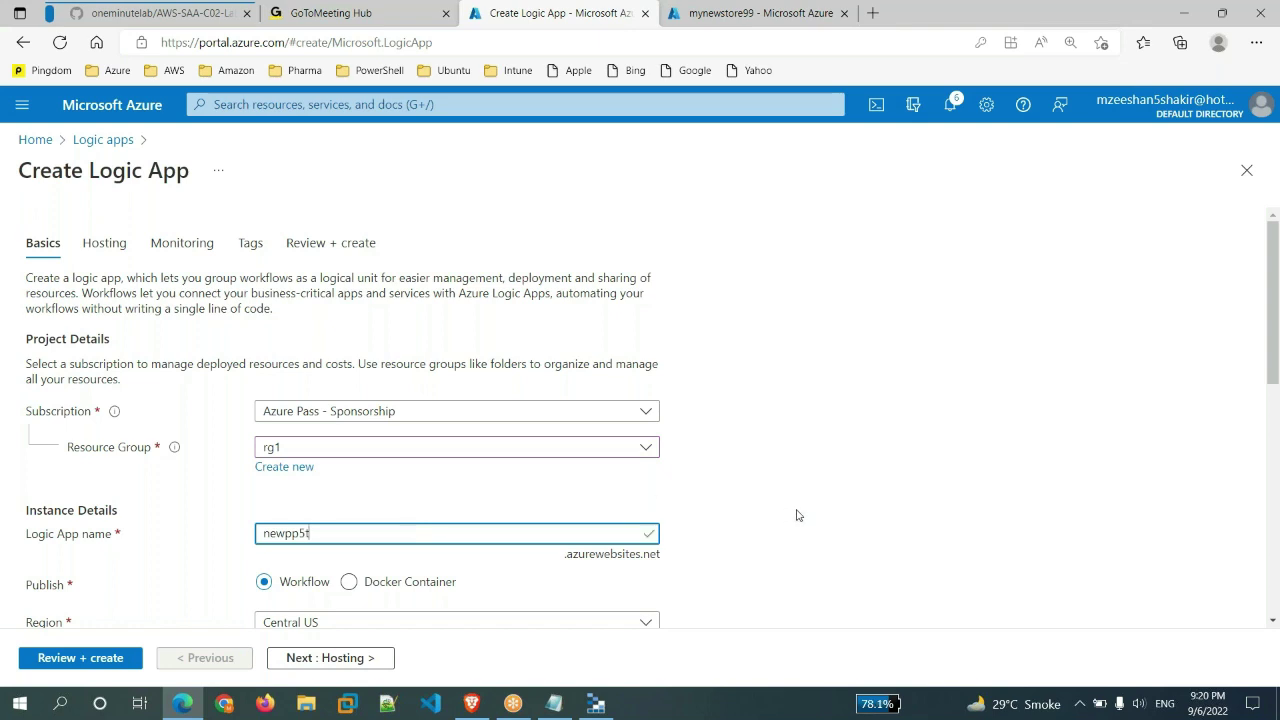
scroll(794, 517, down, 5)
click(264, 369)
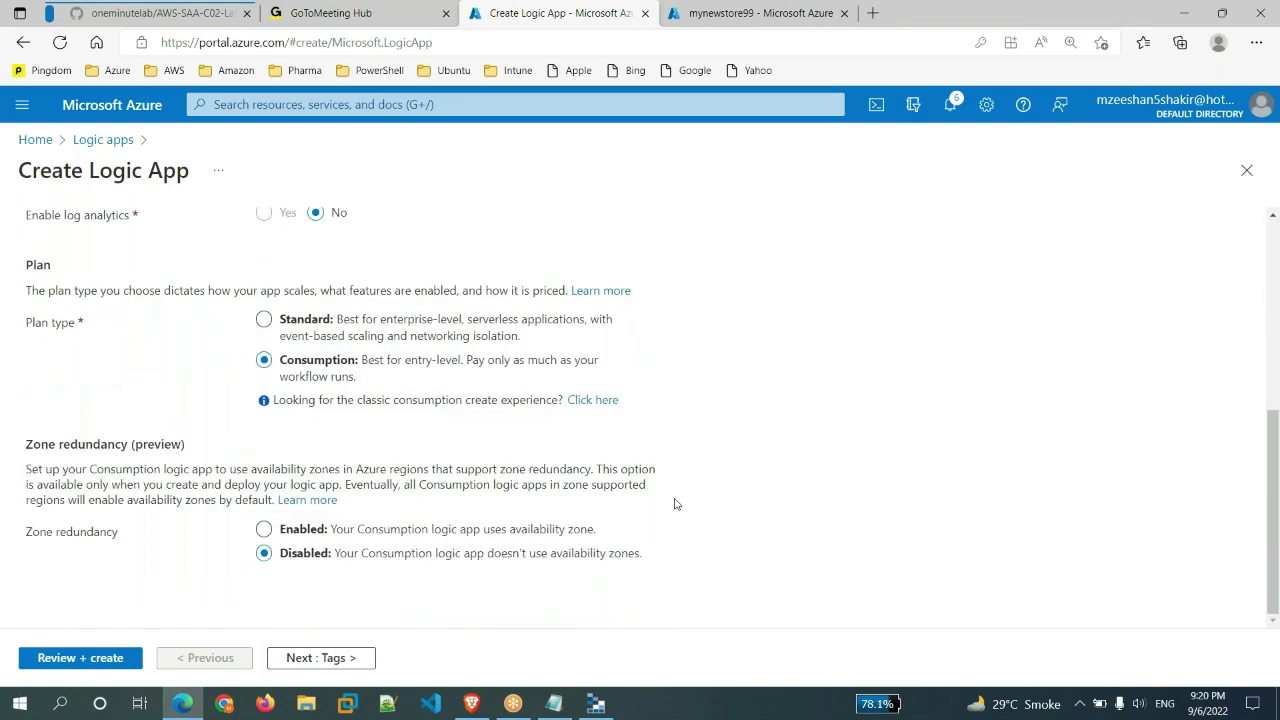
- Review and create the newpp5t logic app
click(60, 659)
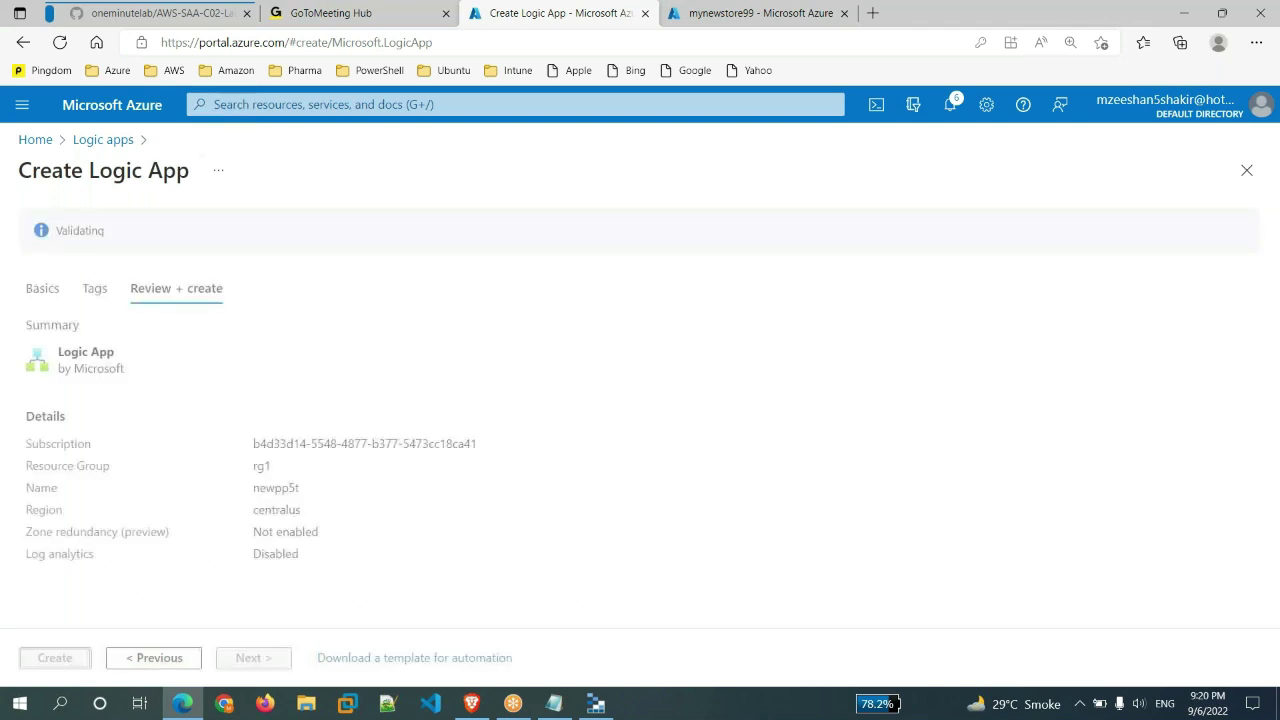
click(60, 658)
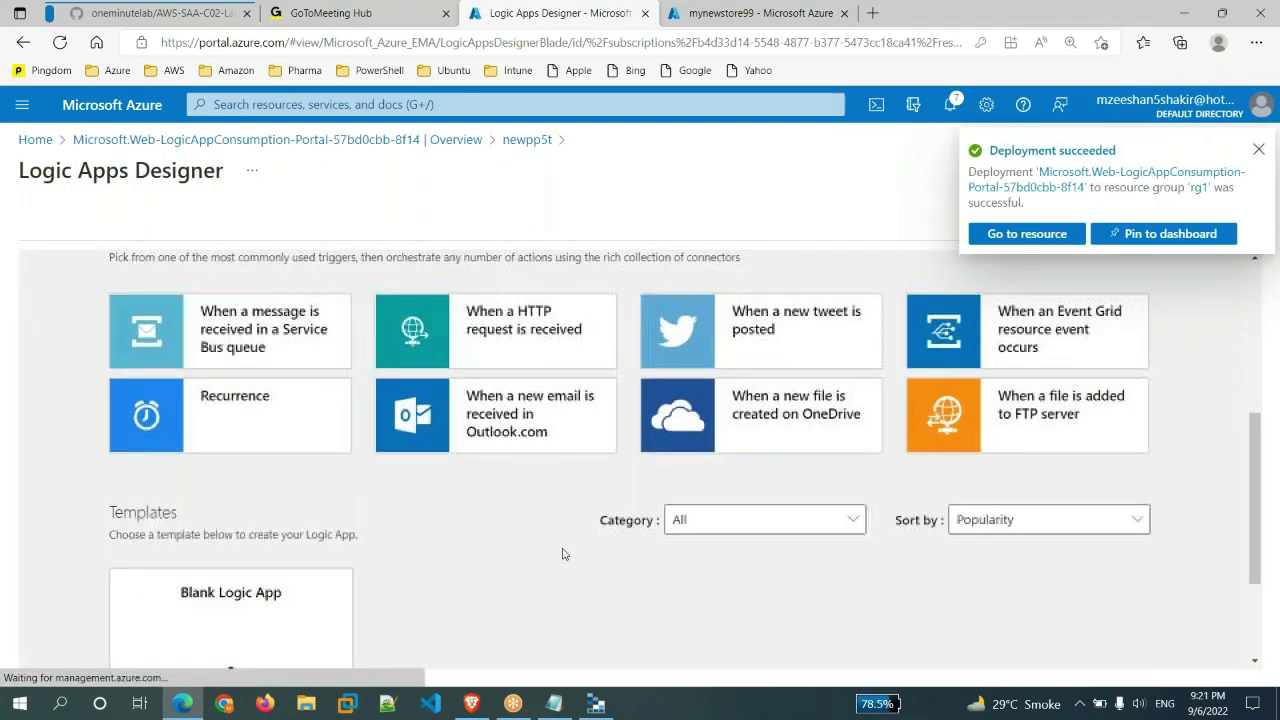
scroll(563, 554, down, 2)
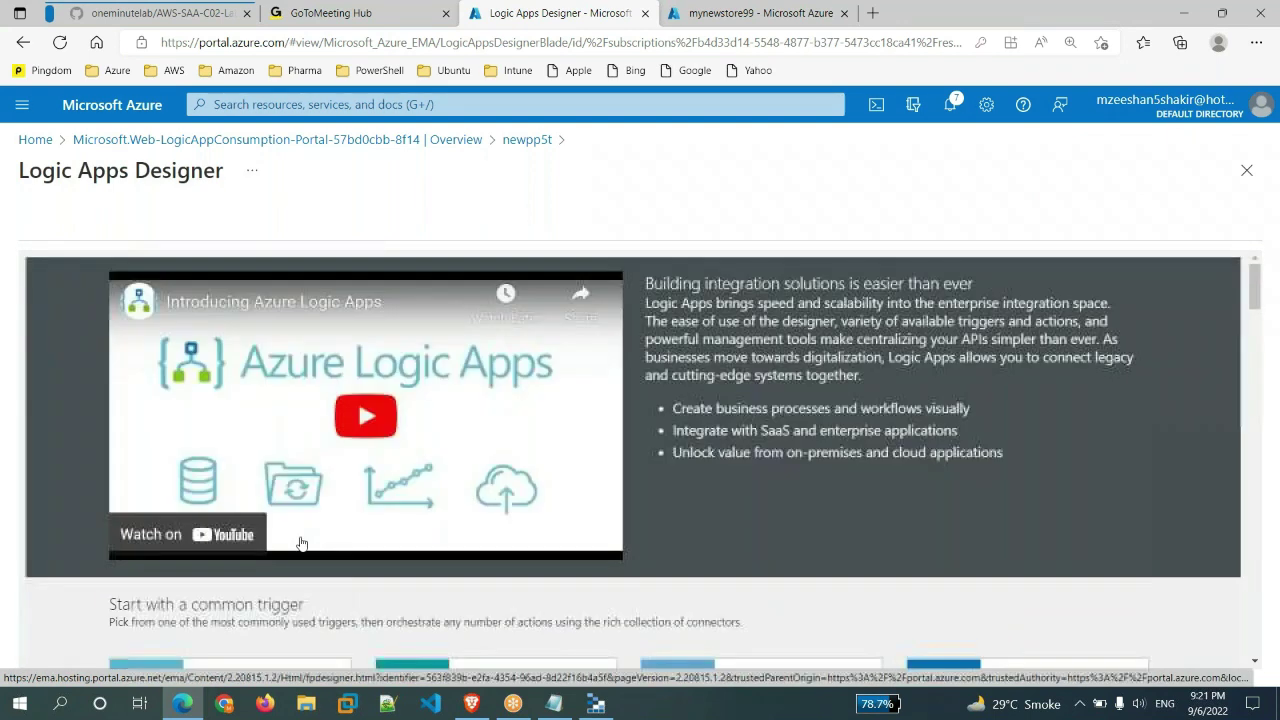
- Check newpp5t's empty code view, start a Blank Logic App, and open code view in a new tab
click(526, 139)
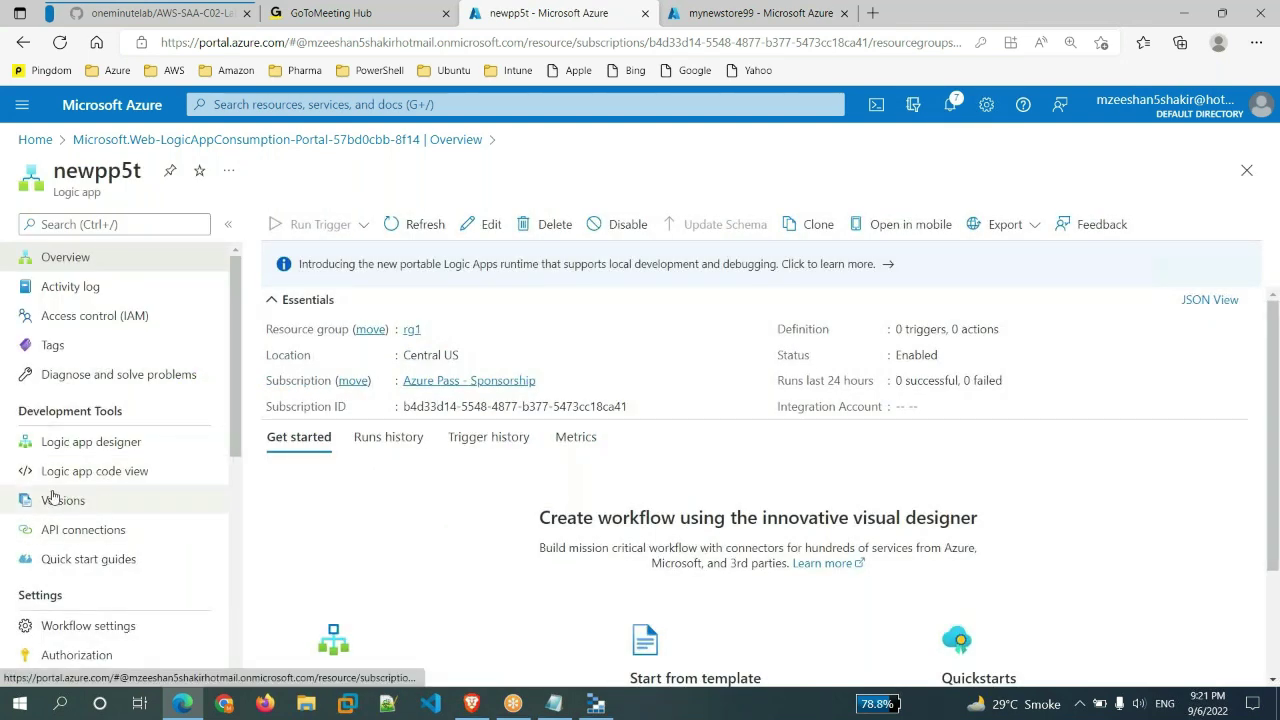
click(114, 478)
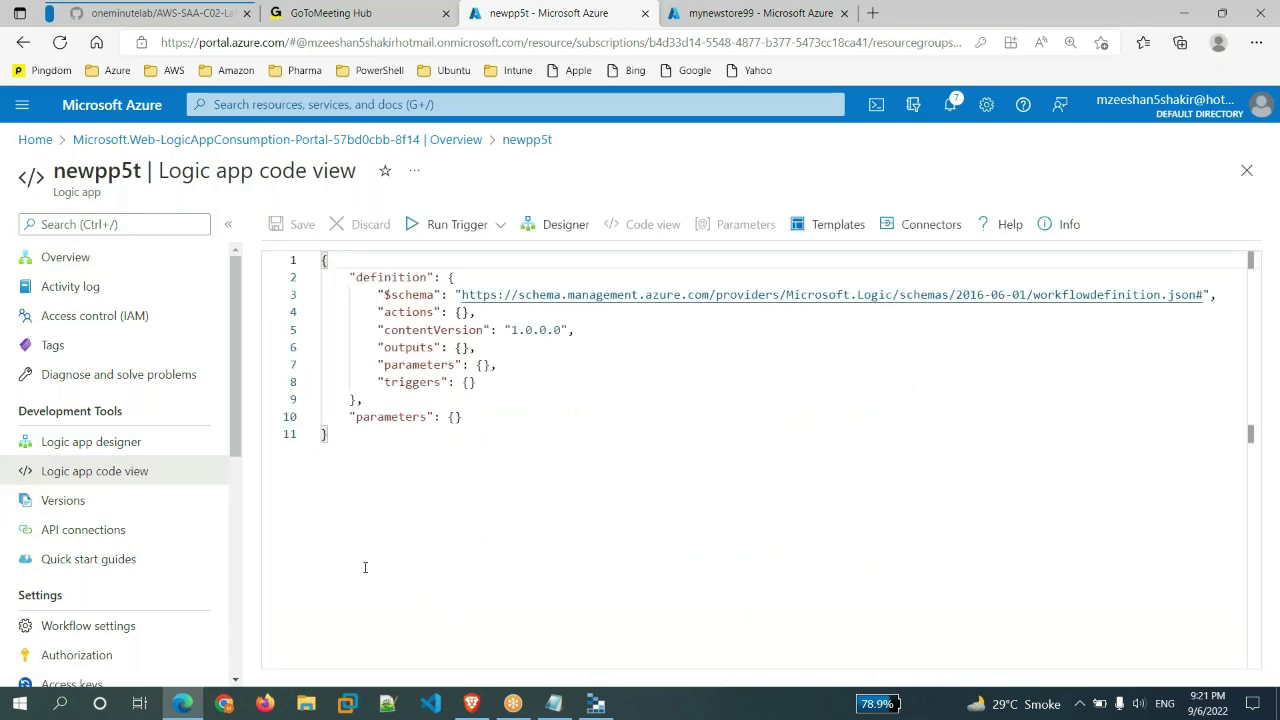
click(157, 443)
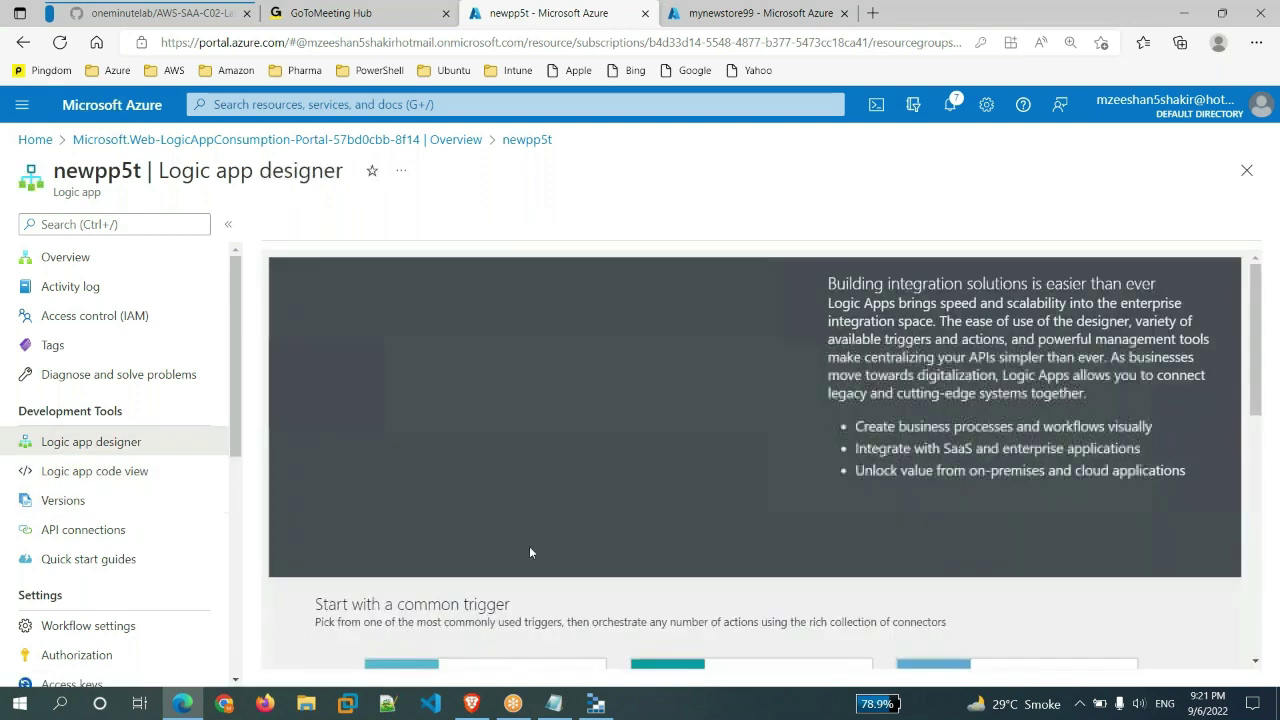
scroll(482, 537, down, 8)
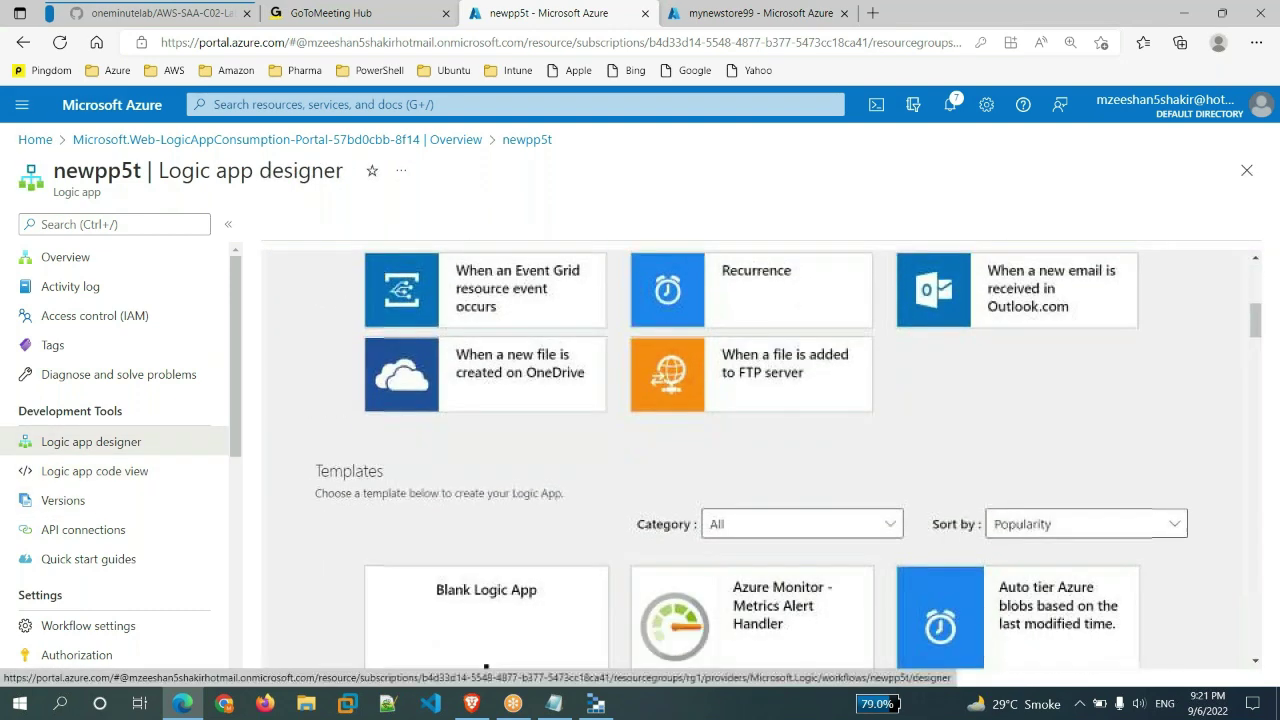
click(486, 560)
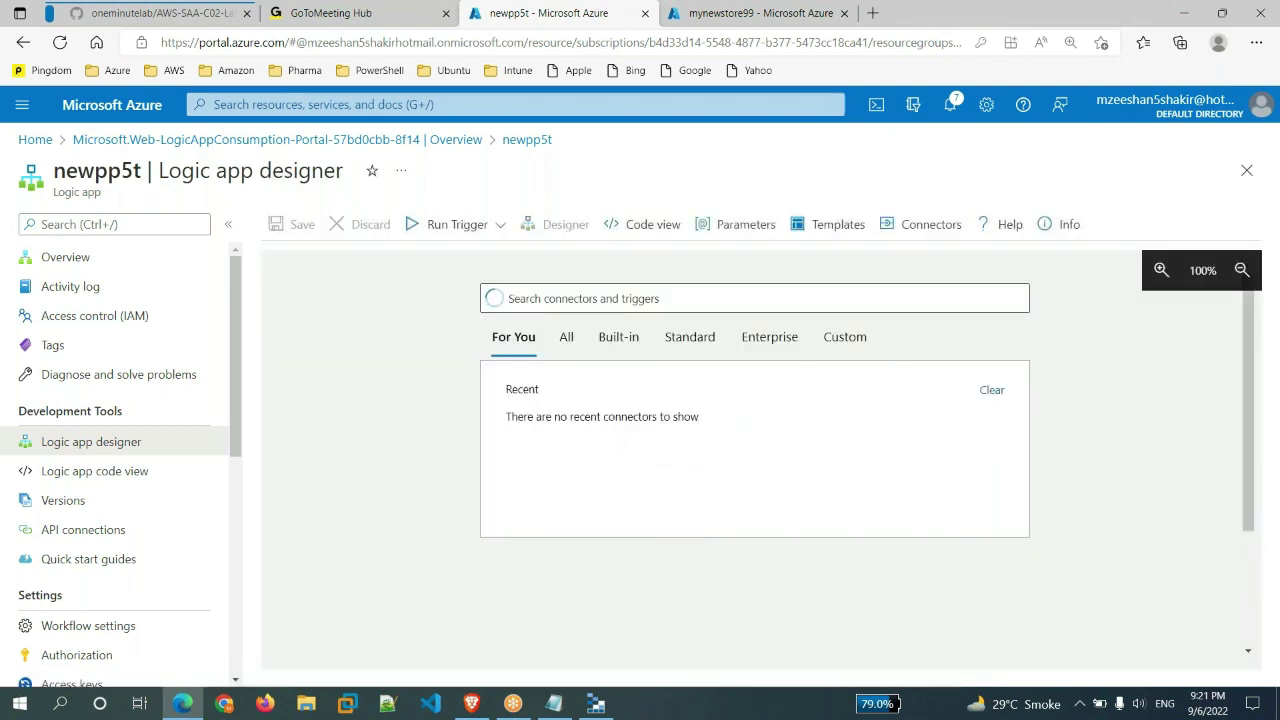
middle_click(130, 482)
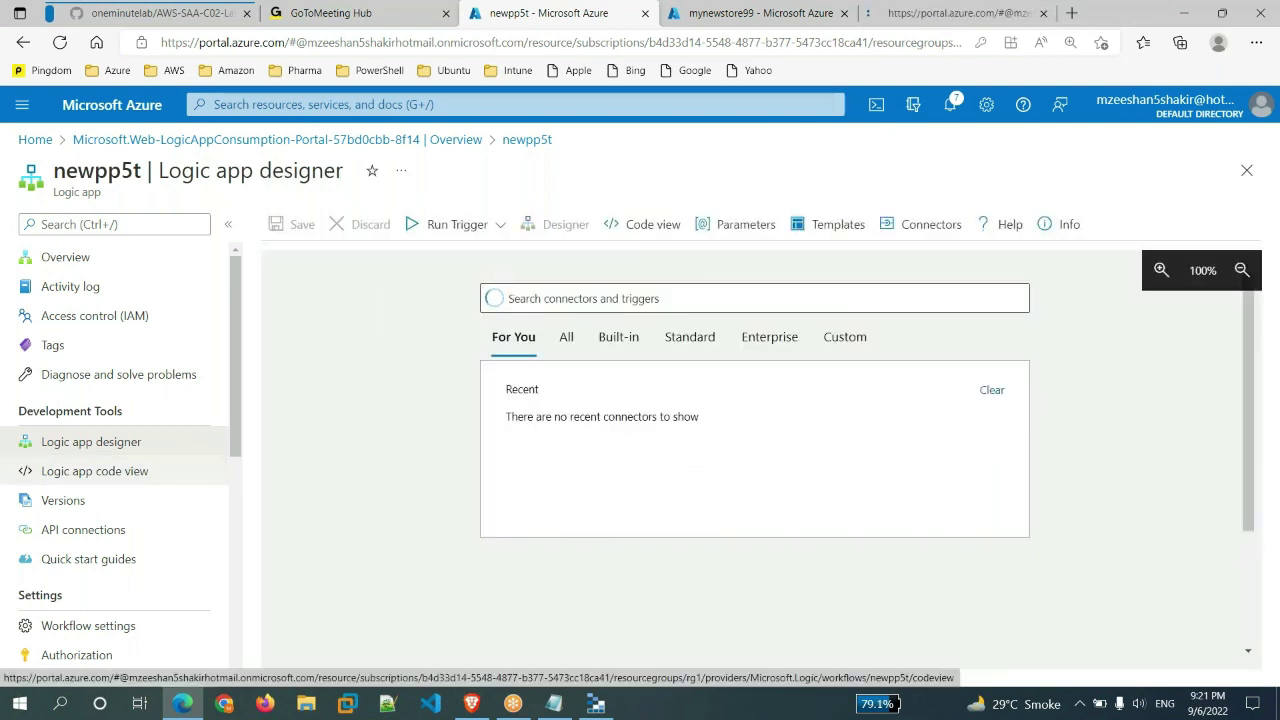
- Add a Schedule Recurrence trigger running every 3 minutes to the blank newpp5t workflow
click(844, 13)
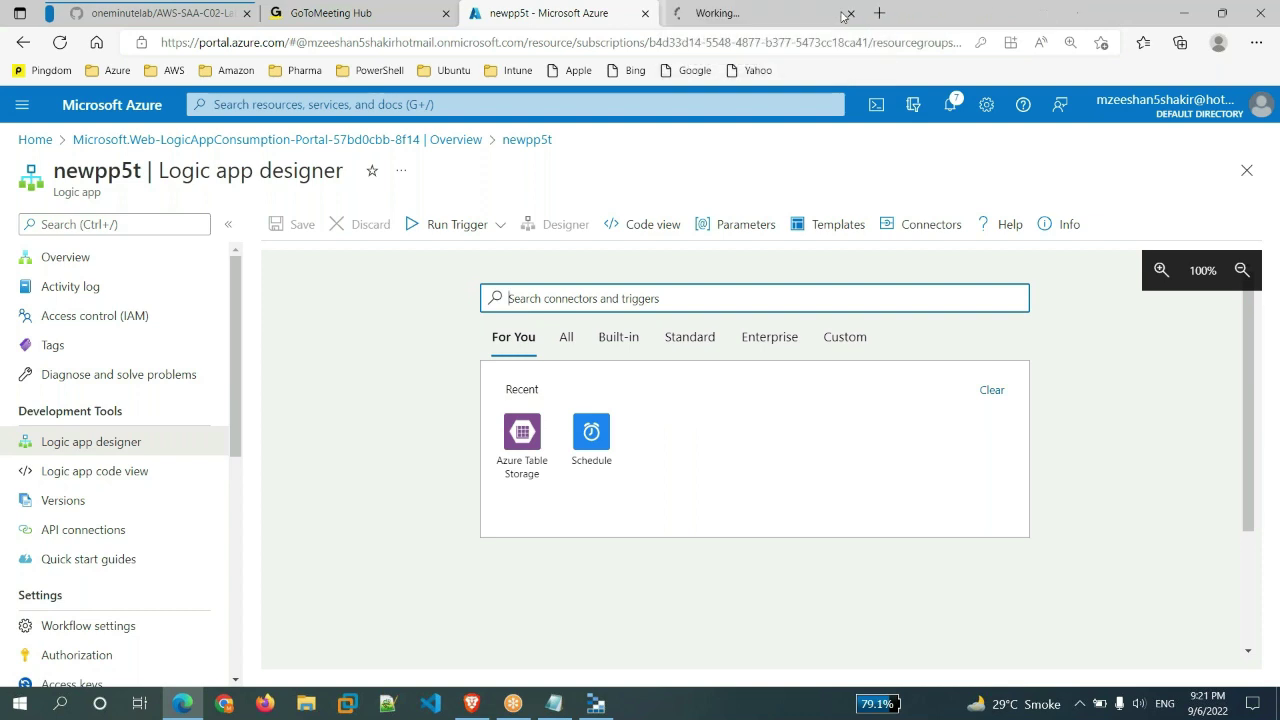
click(716, 16)
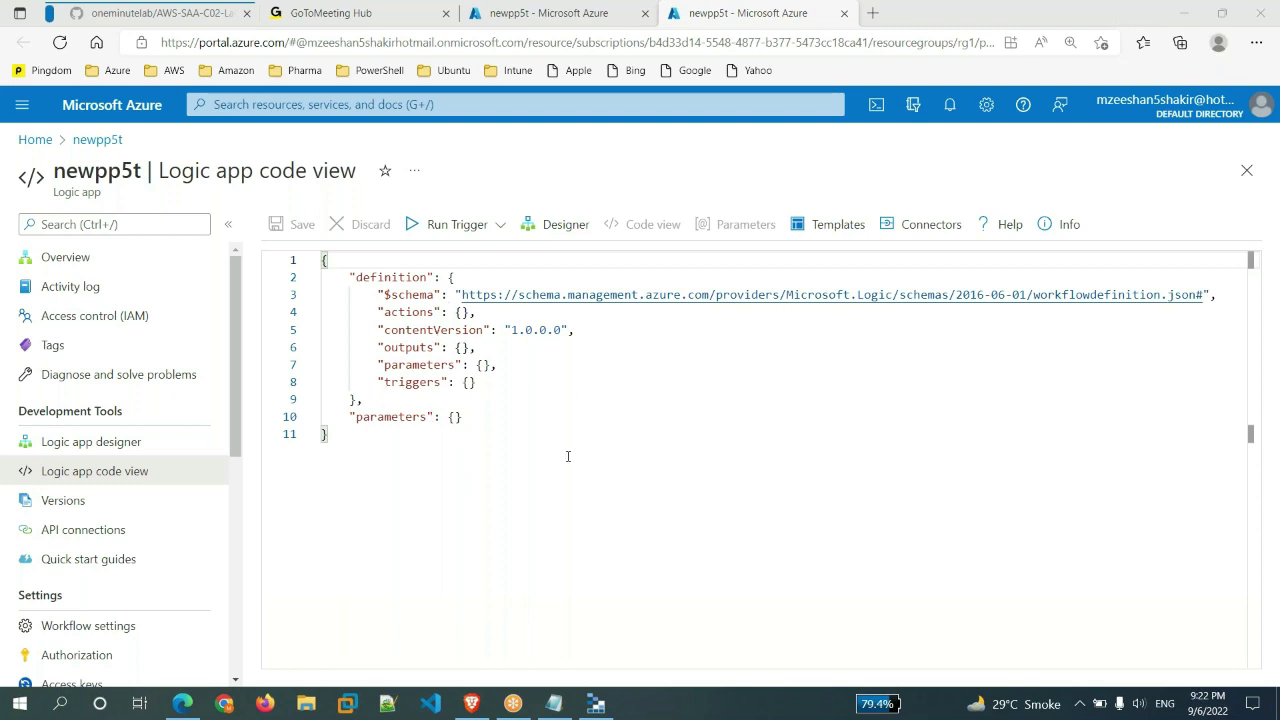
click(573, 11)
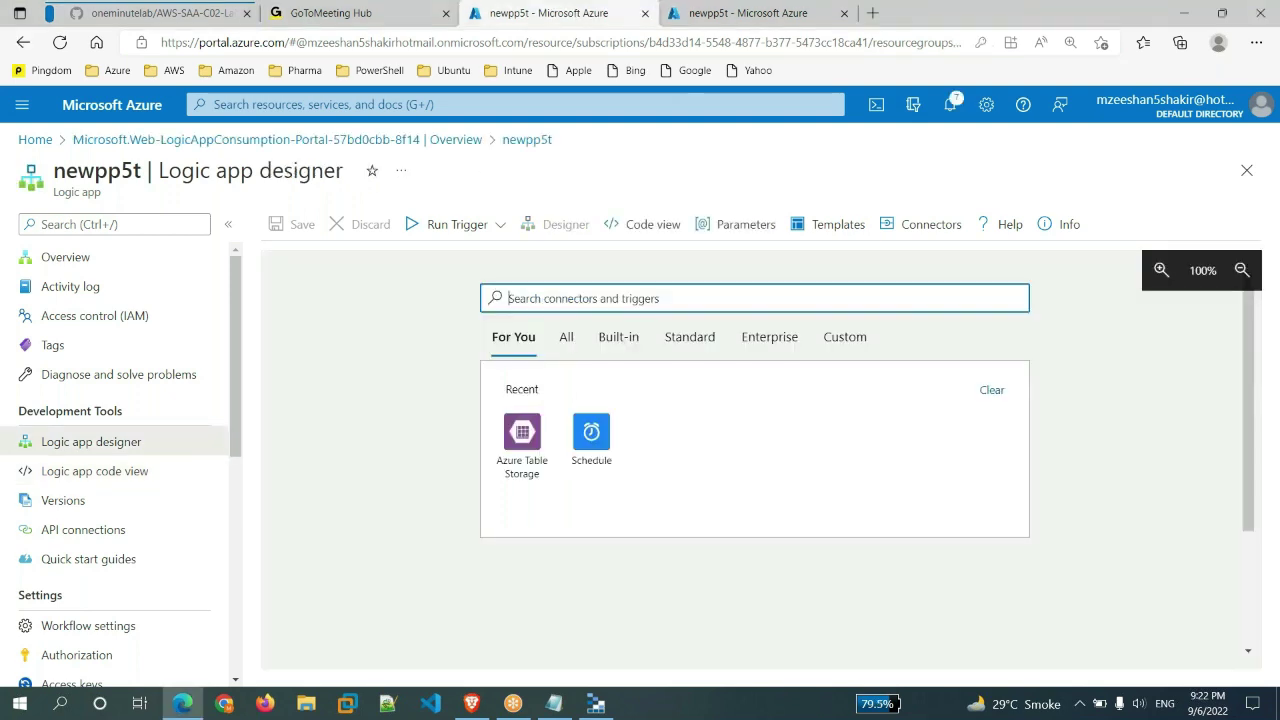
click(590, 432)
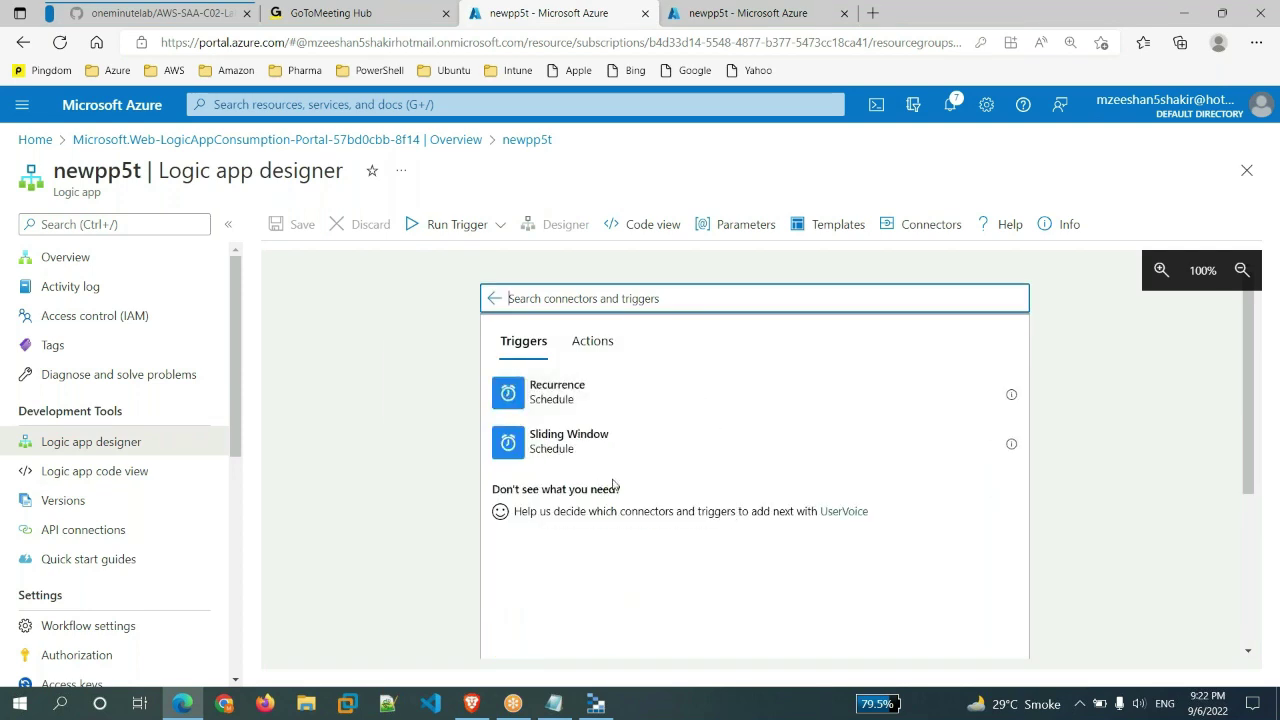
click(557, 402)
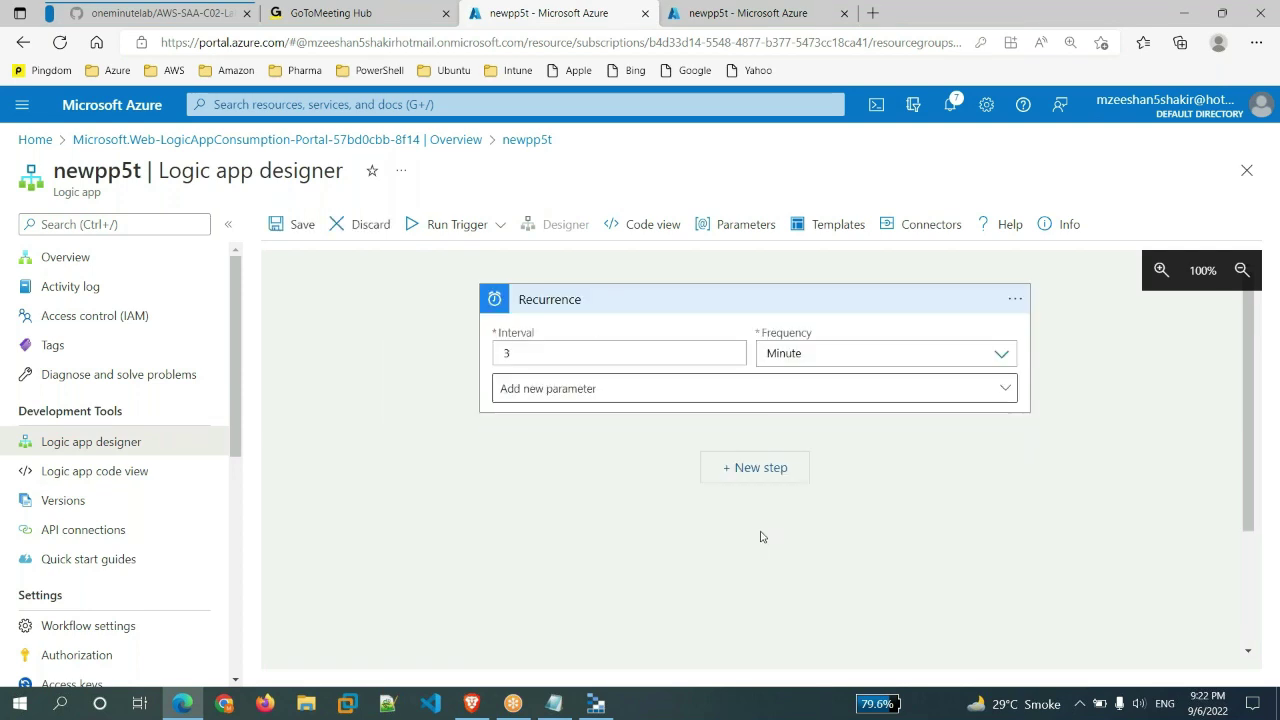
- Add an Azure Table Storage Insert Entity step after the Recurrence trigger
click(777, 468)
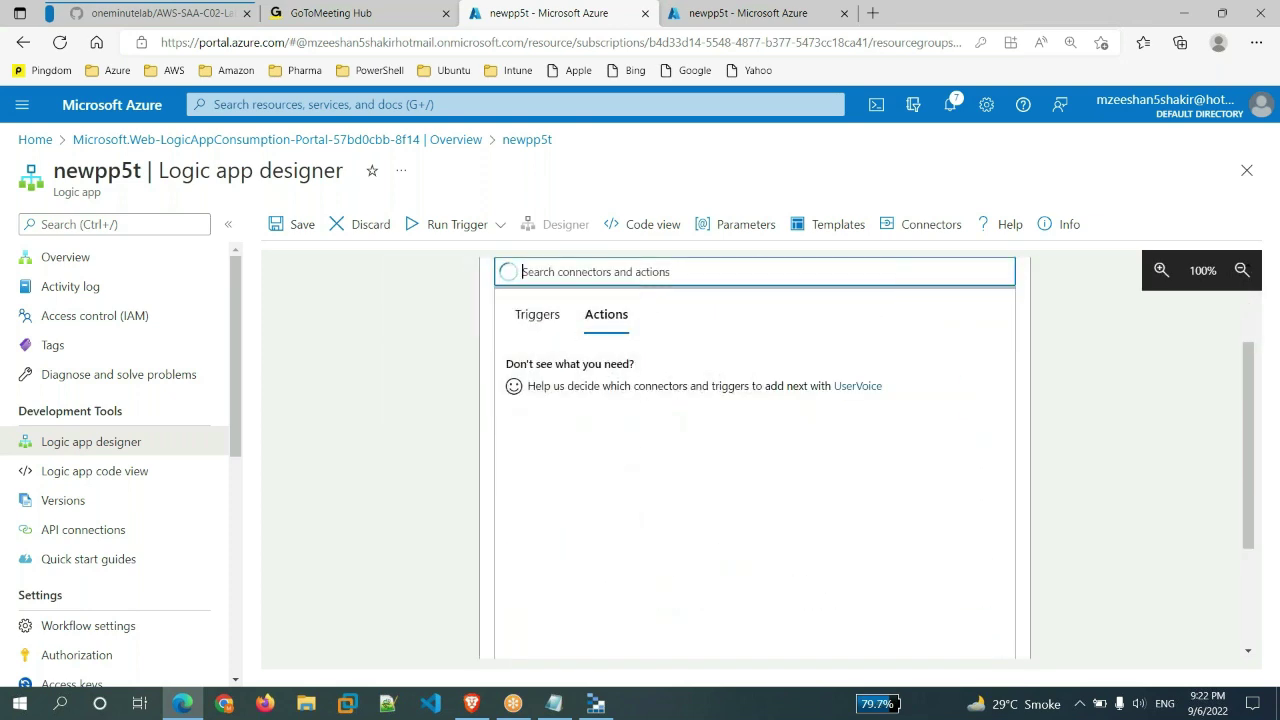
scroll(723, 571, down, 3)
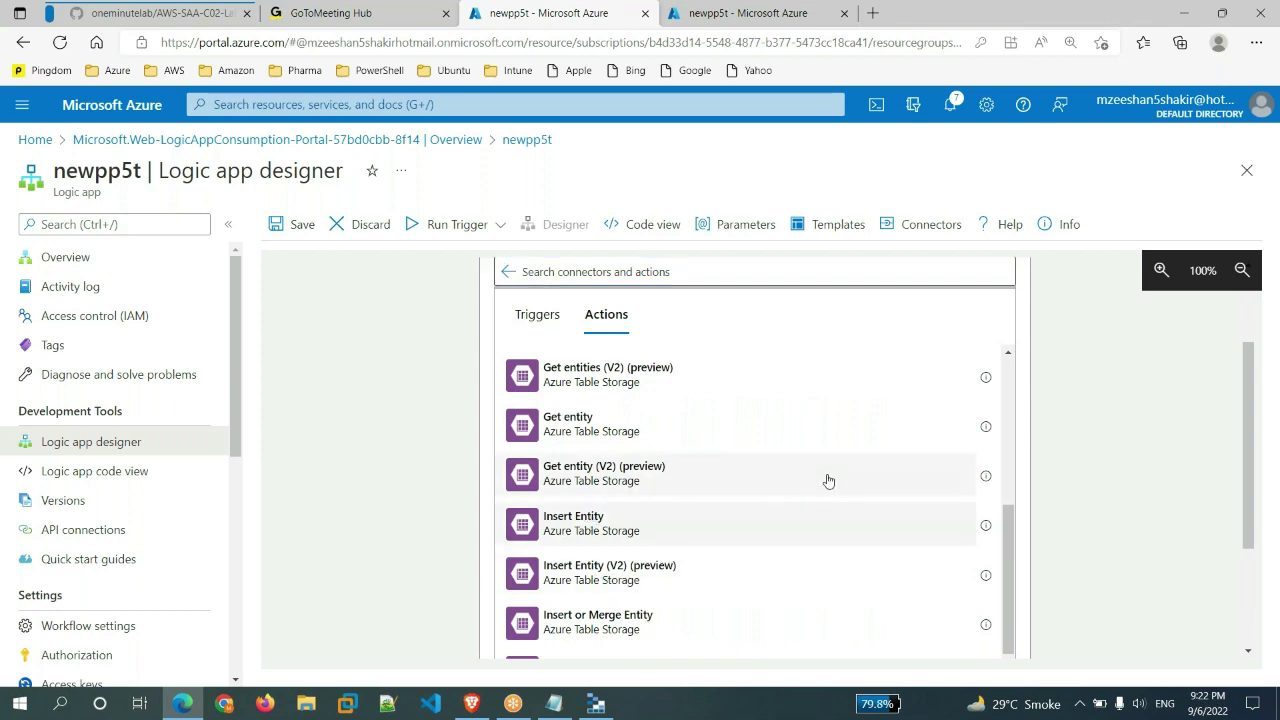
click(828, 481)
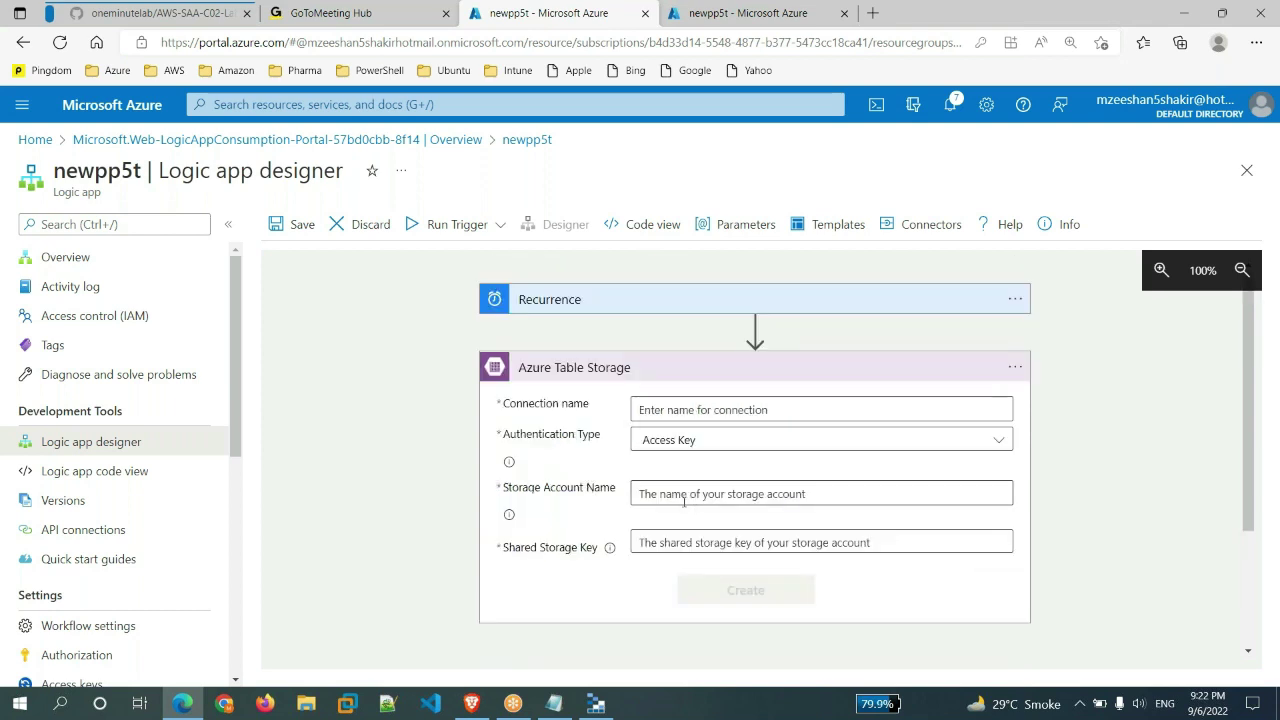
- Refresh the code view, then open the mynewstore99 storage account's Access keys in another tab
click(714, 14)
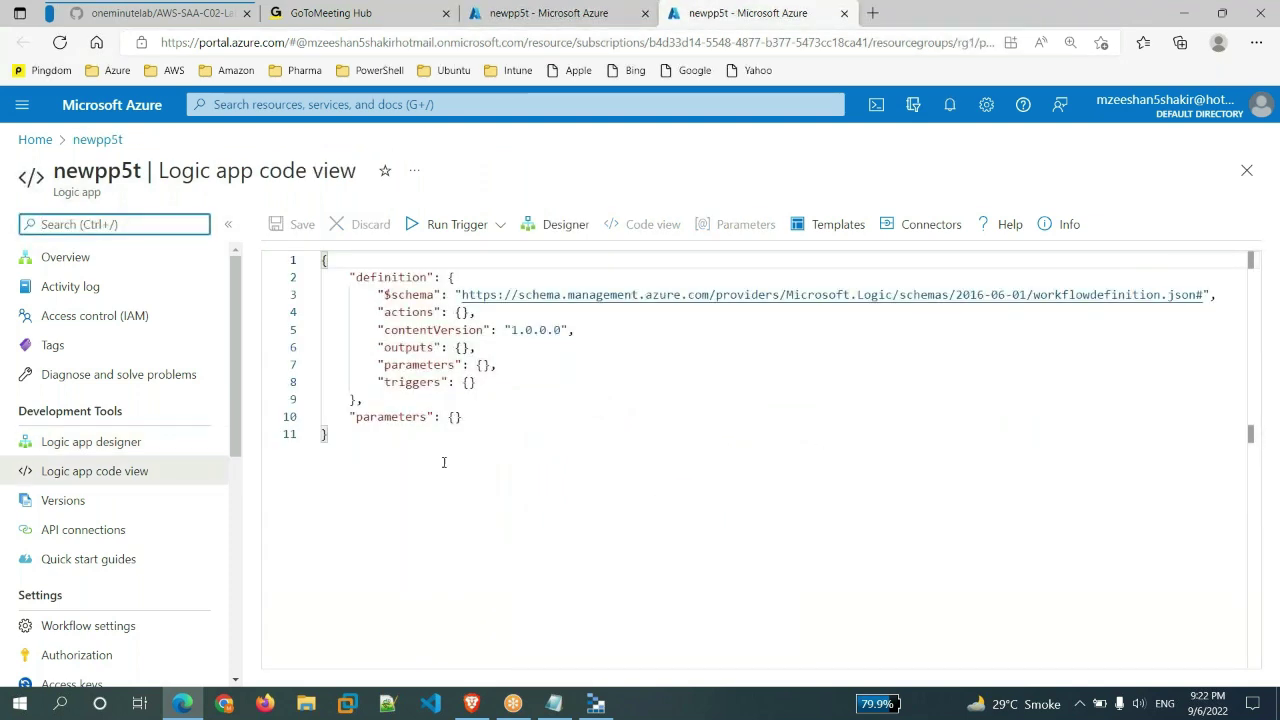
click(60, 42)
key(ctrl+shift+Tab)
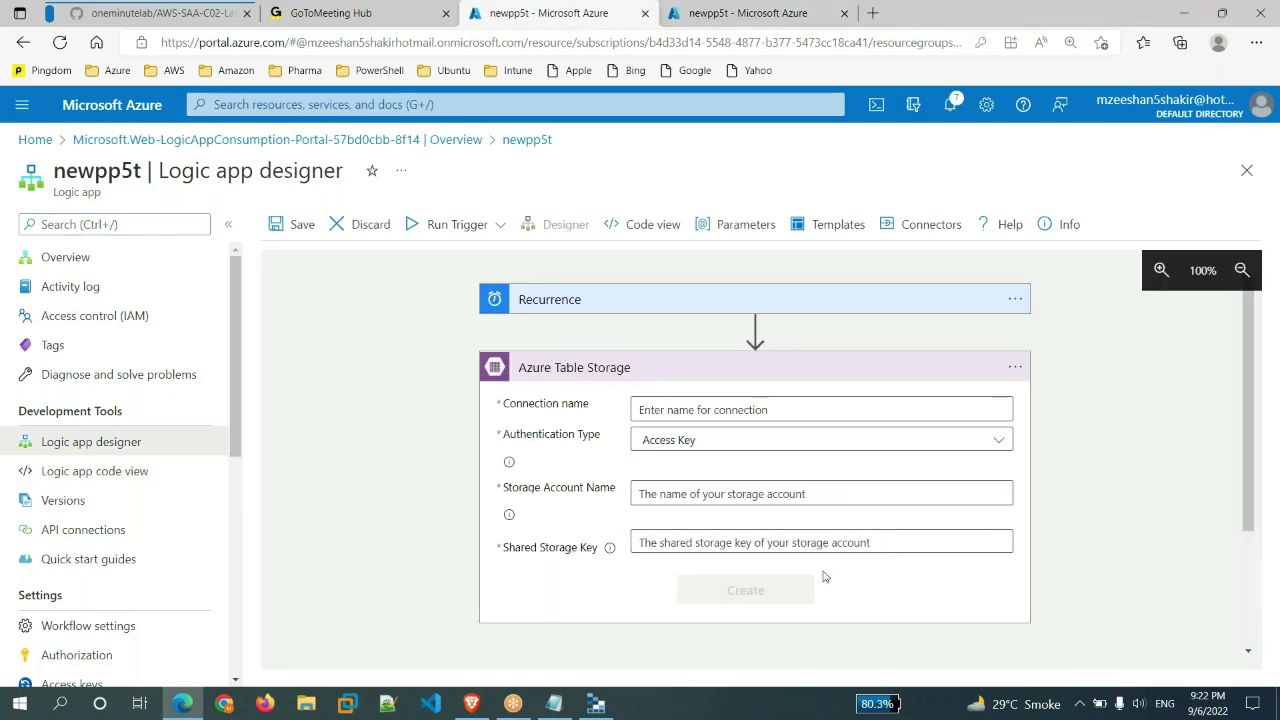
click(940, 14)
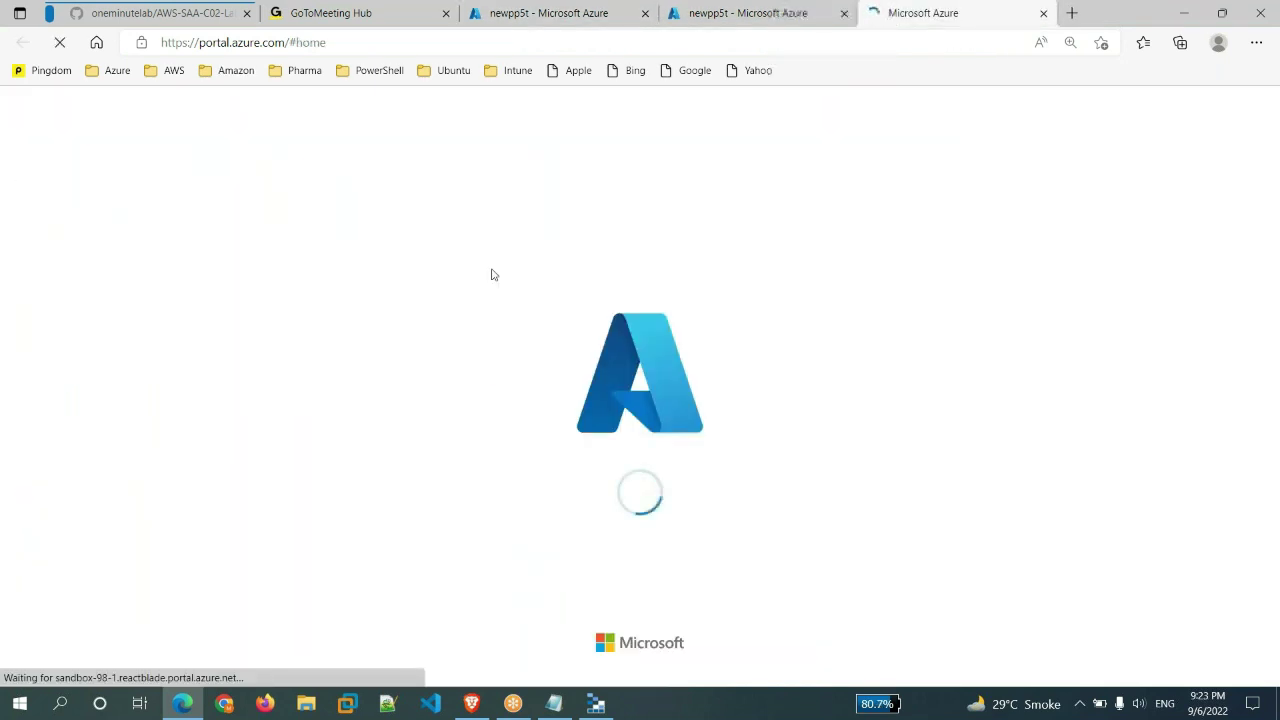
click(398, 250)
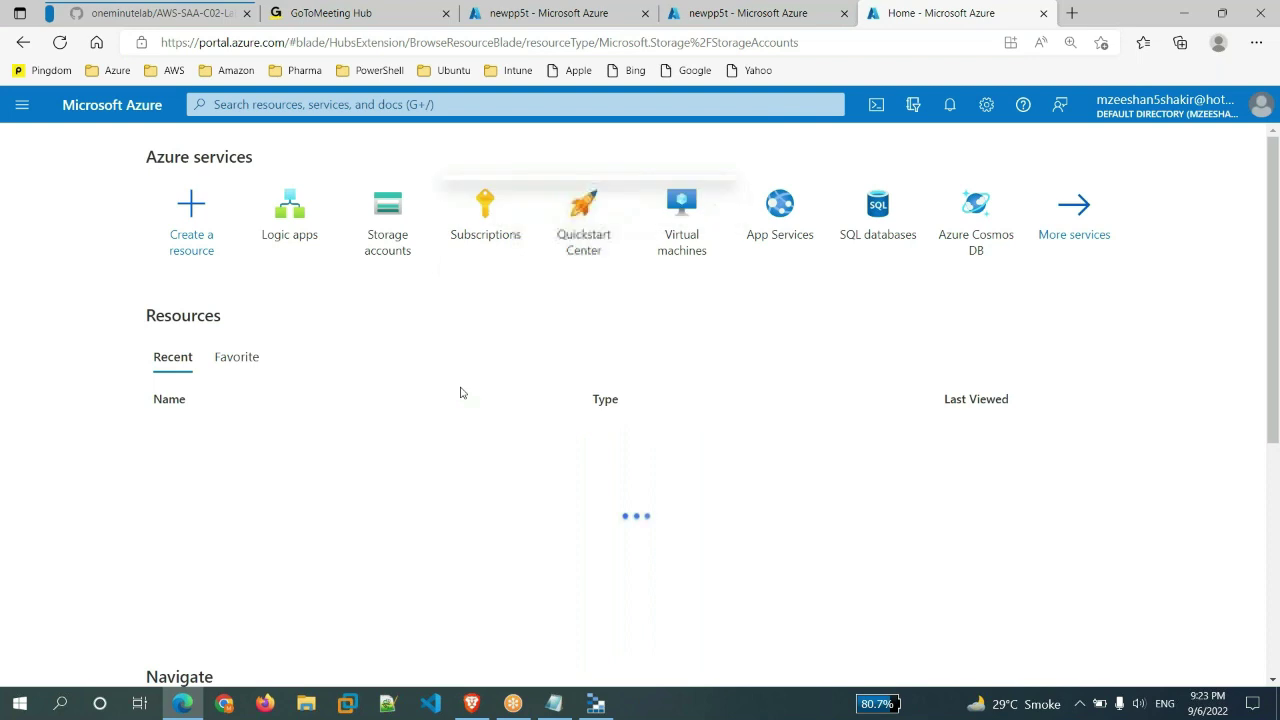
click(83, 370)
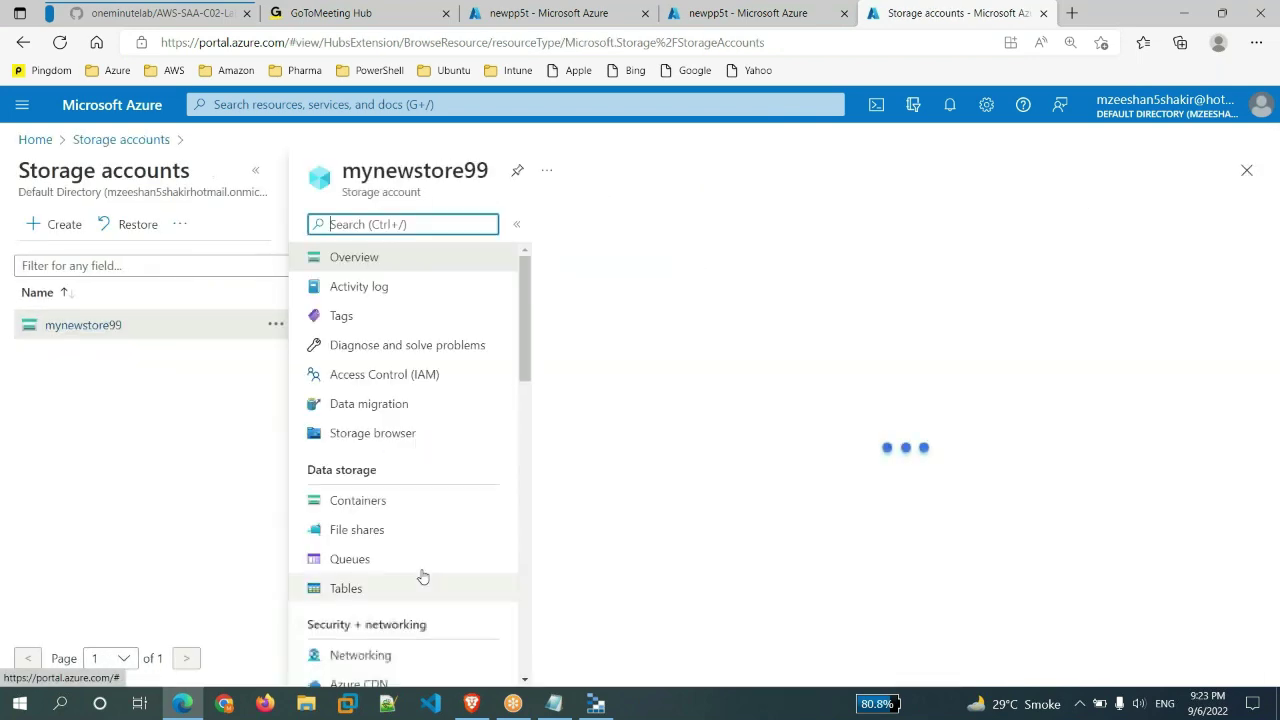
scroll(420, 577, down, 3)
click(366, 441)
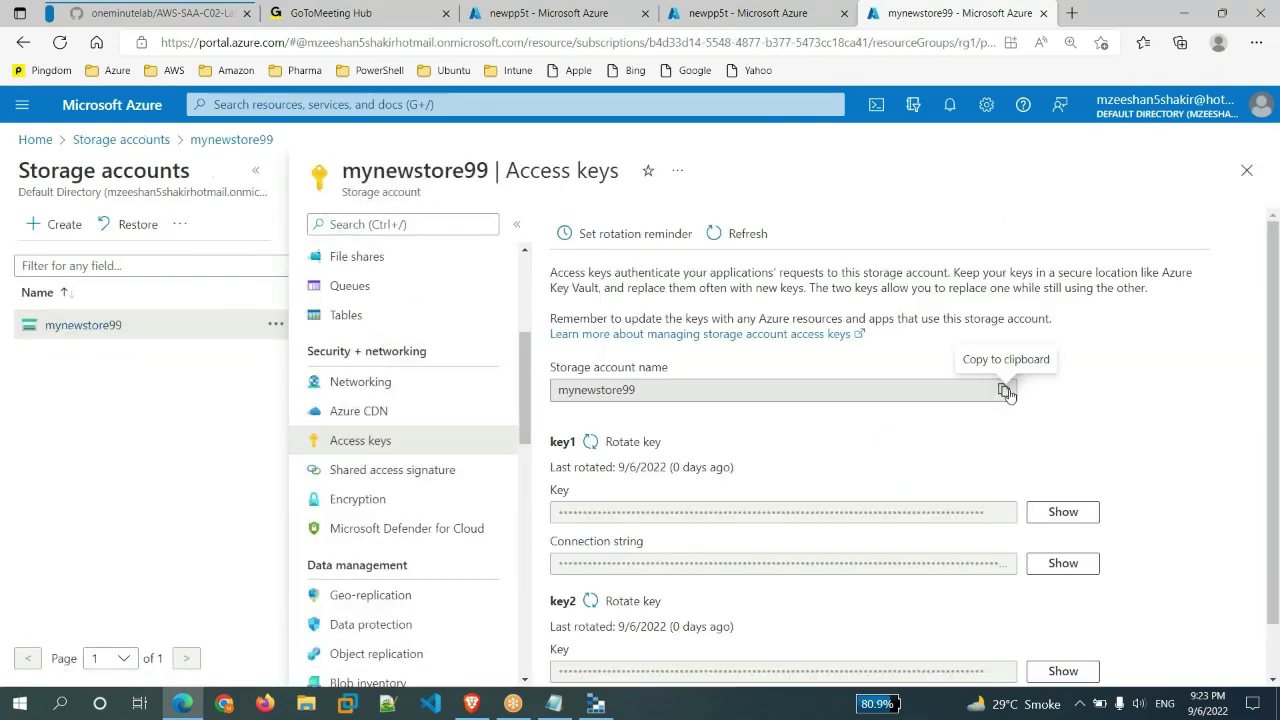
- Enter the mynewstore99 storage account name into the connection form
click(1003, 389)
click(548, 13)
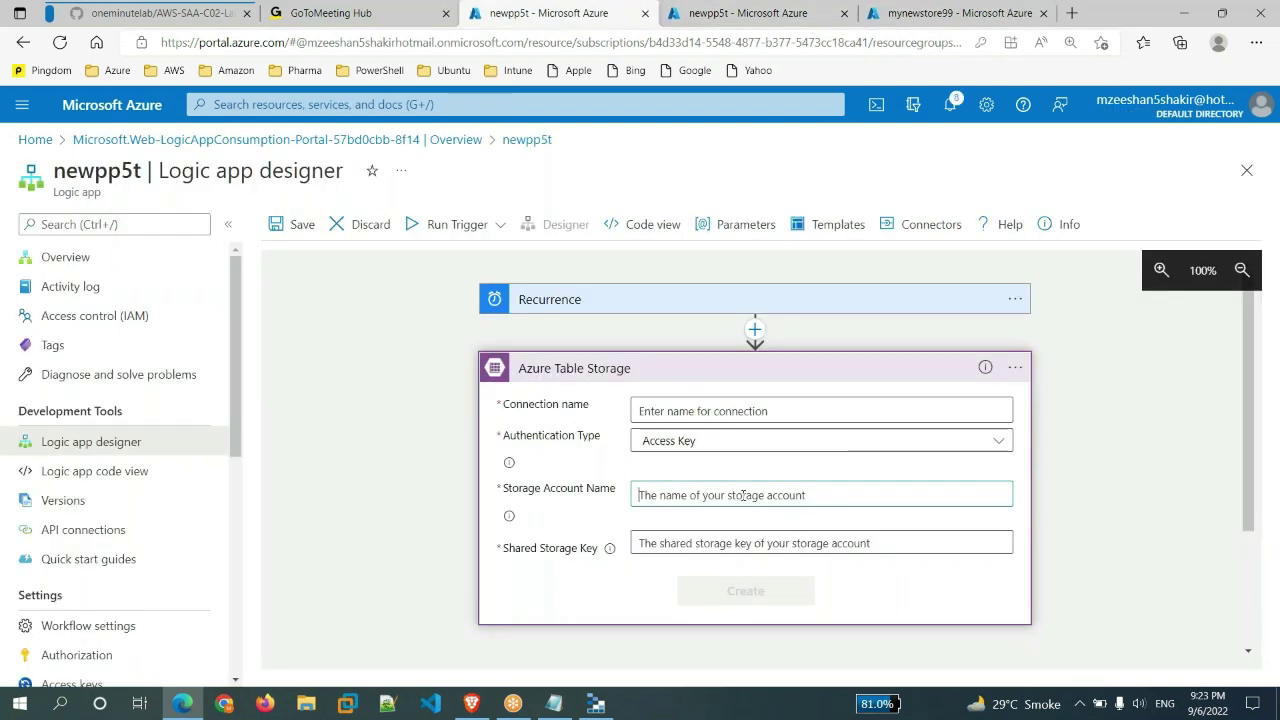
key(ctrl+v)
click(703, 545)
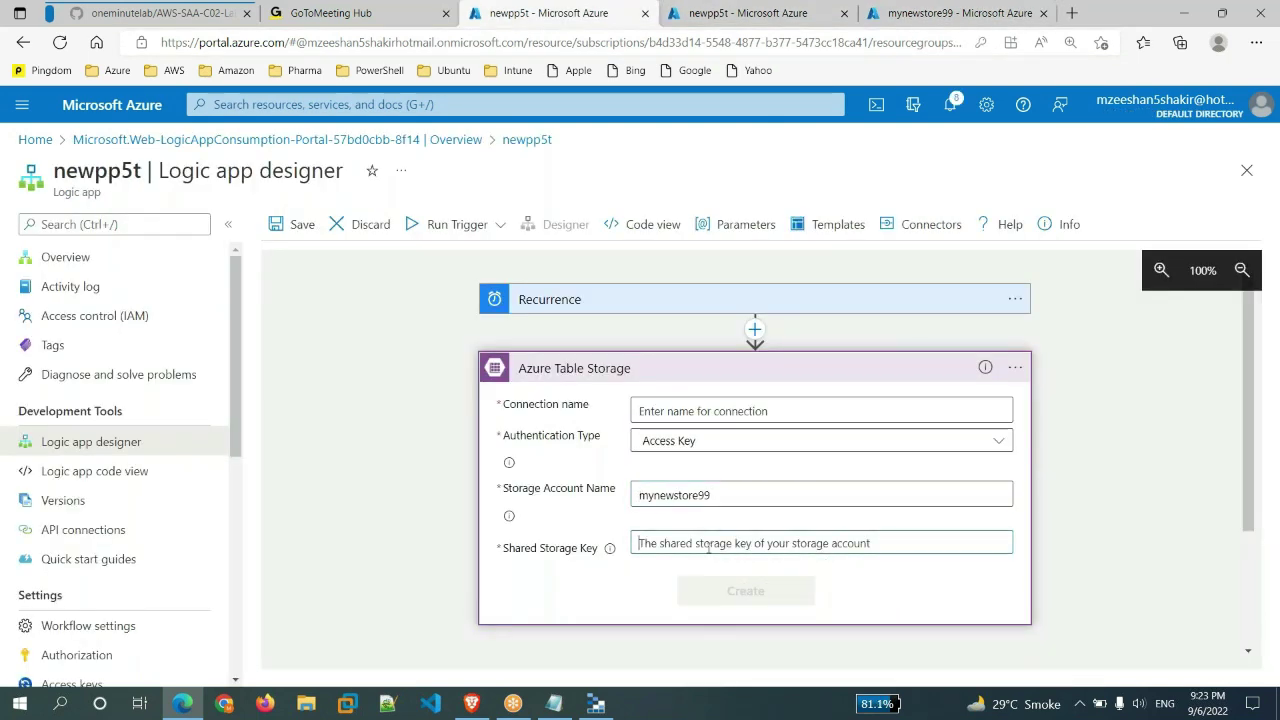
- Paste the complete key1 access key into the shared storage key field
click(890, 12)
click(1004, 513)
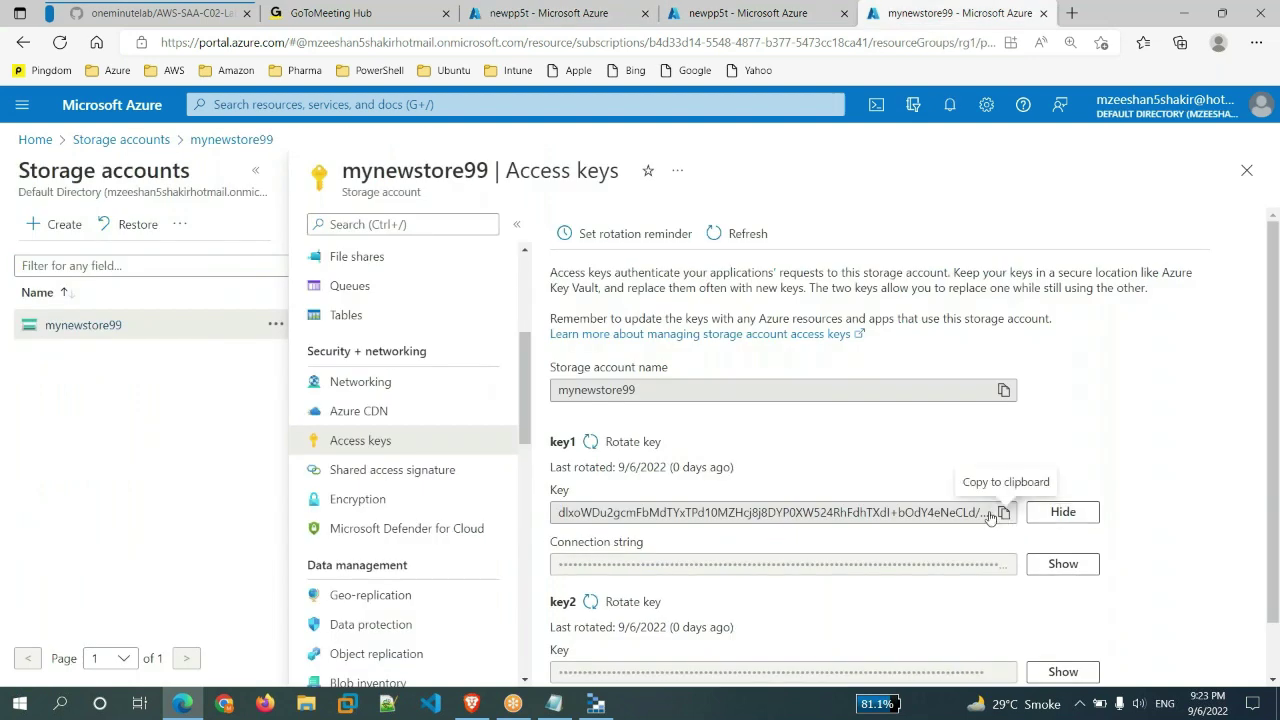
click(592, 14)
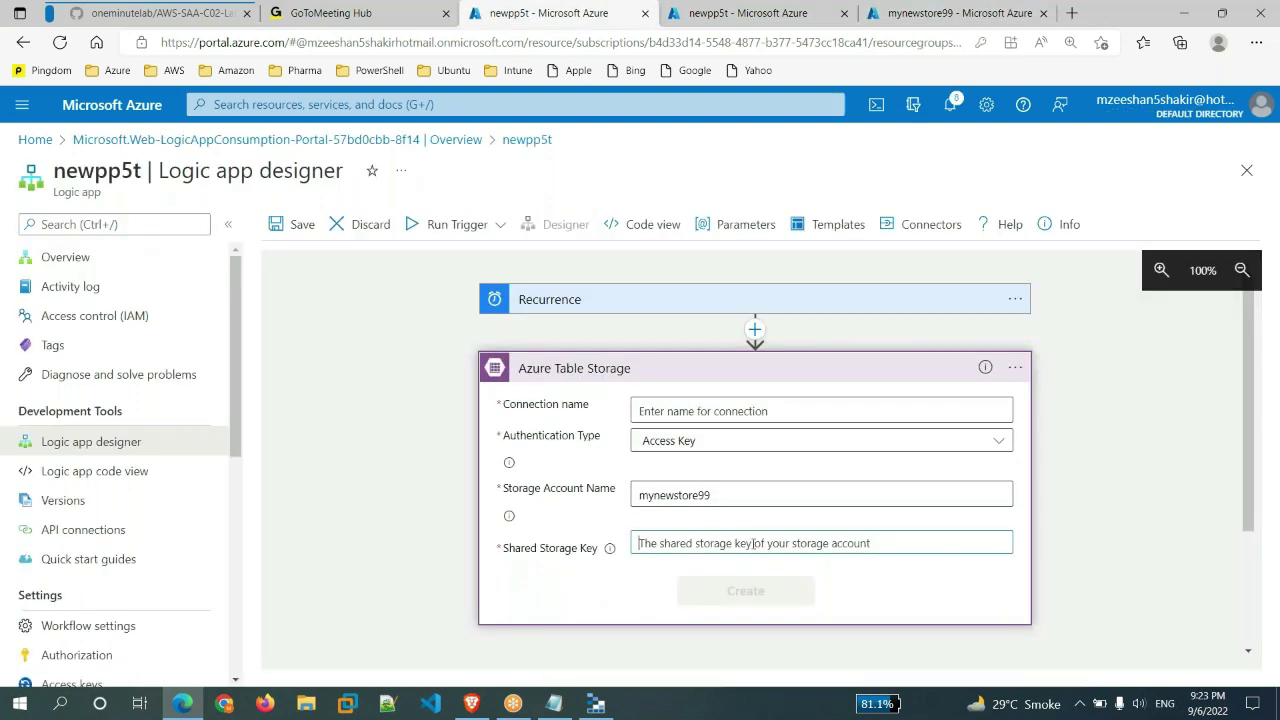
key(ctrl+v)
click(890, 12)
click(1004, 513)
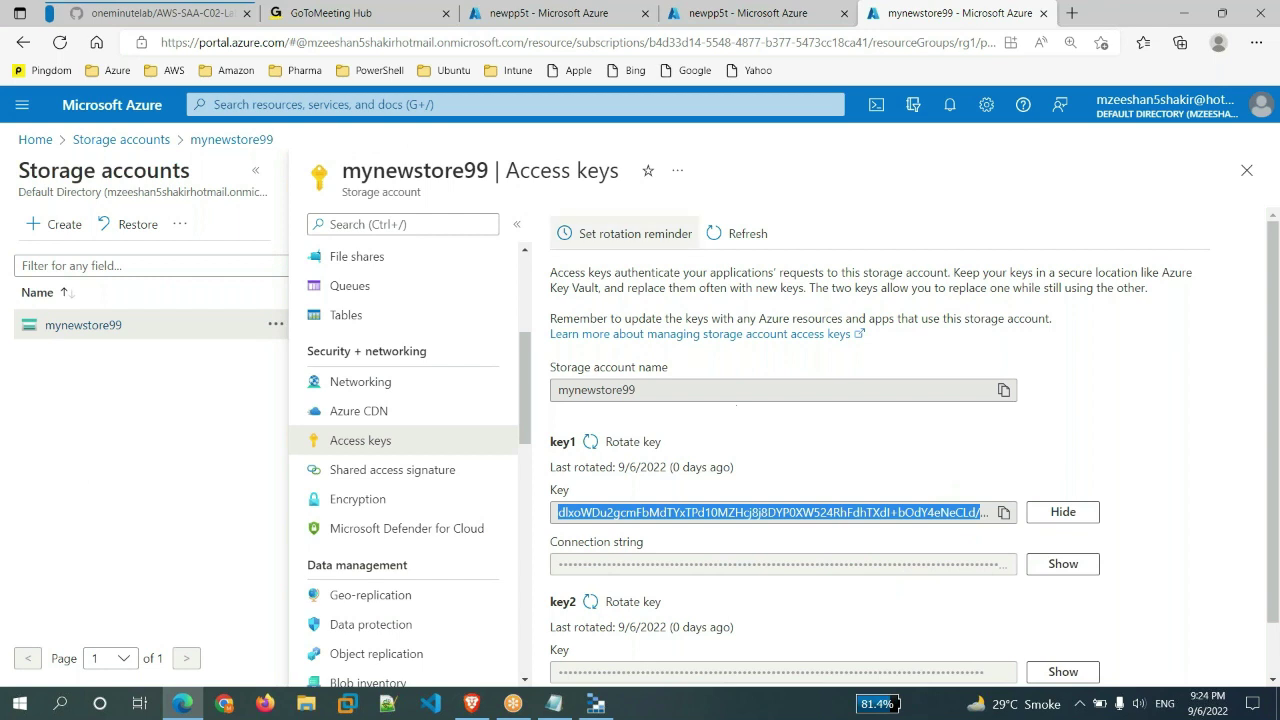
click(568, 14)
key(ctrl+v)
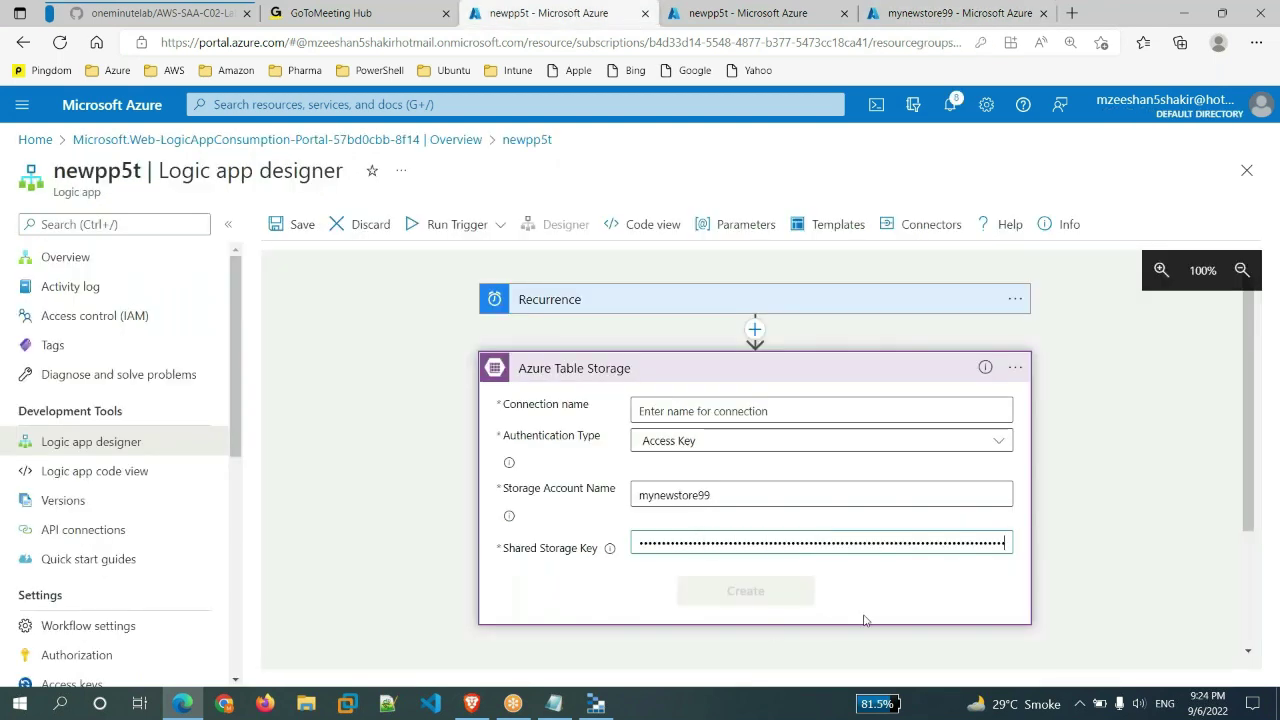
double_click(931, 545)
- Name the connection 'test' and create it
click(903, 410)
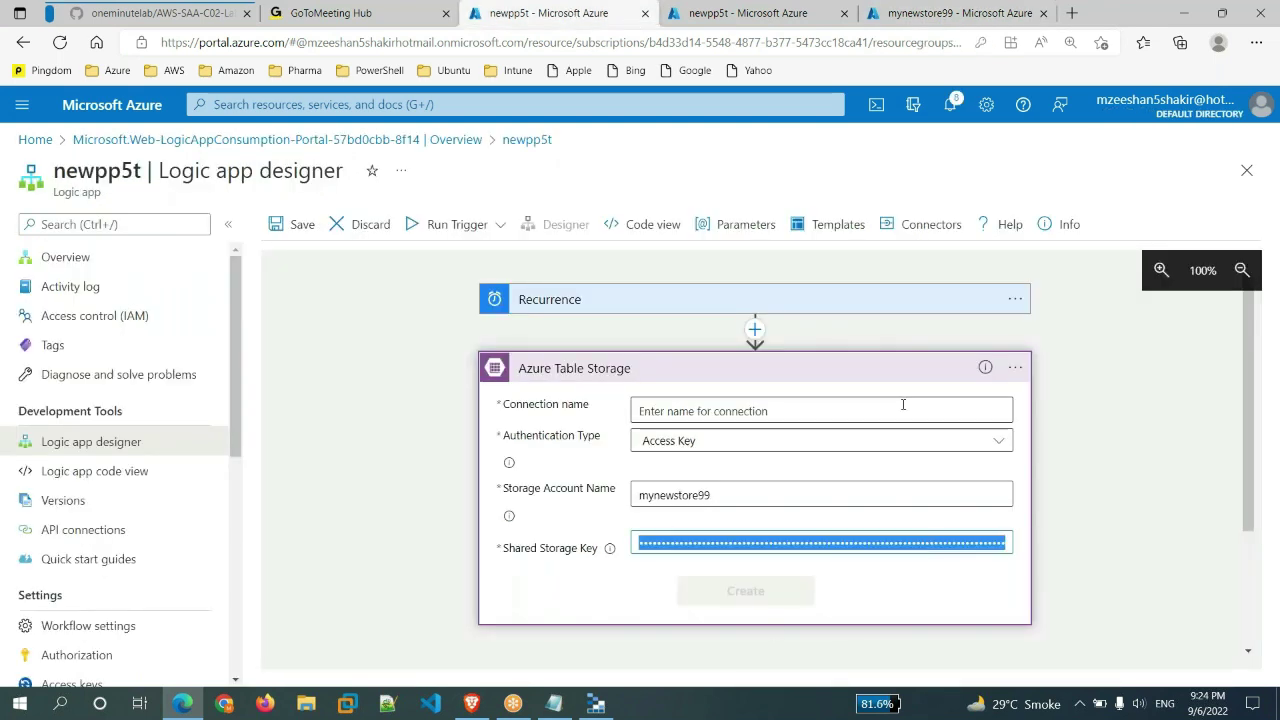
text(test)
click(745, 591)
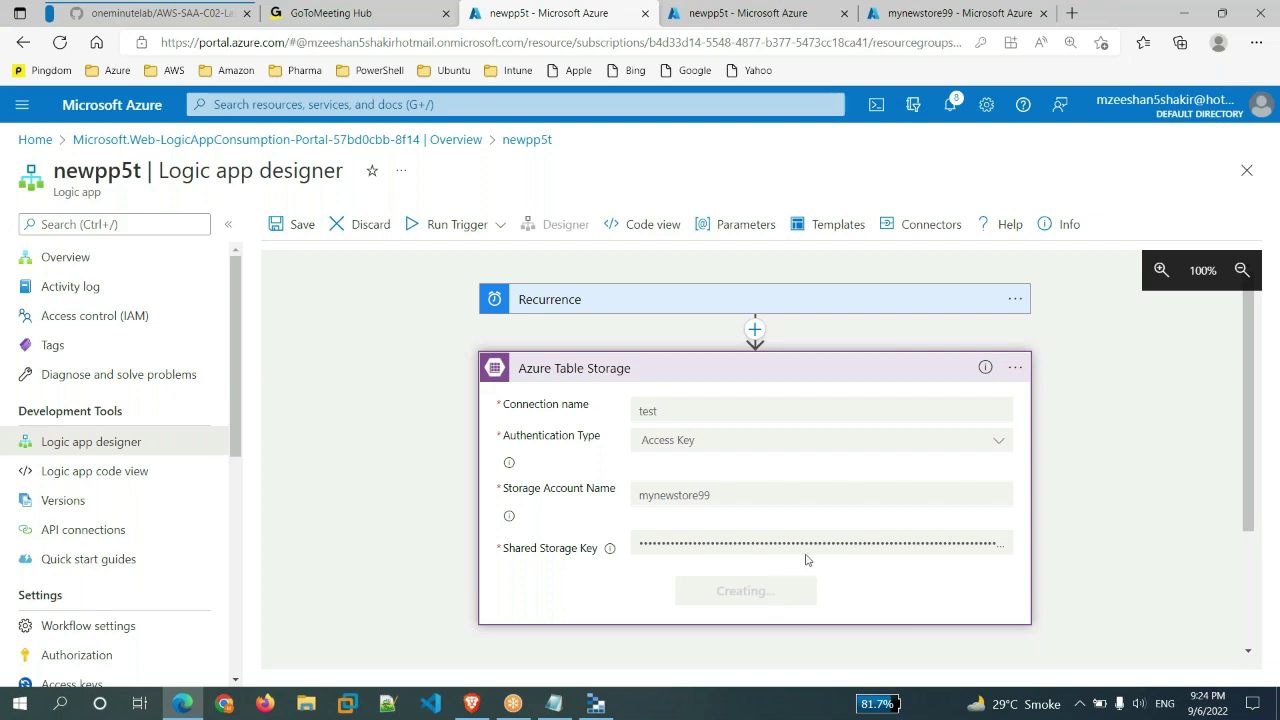
- Open newpp5t's code view and highlight the mytable99 entities path on line 16
click(876, 16)
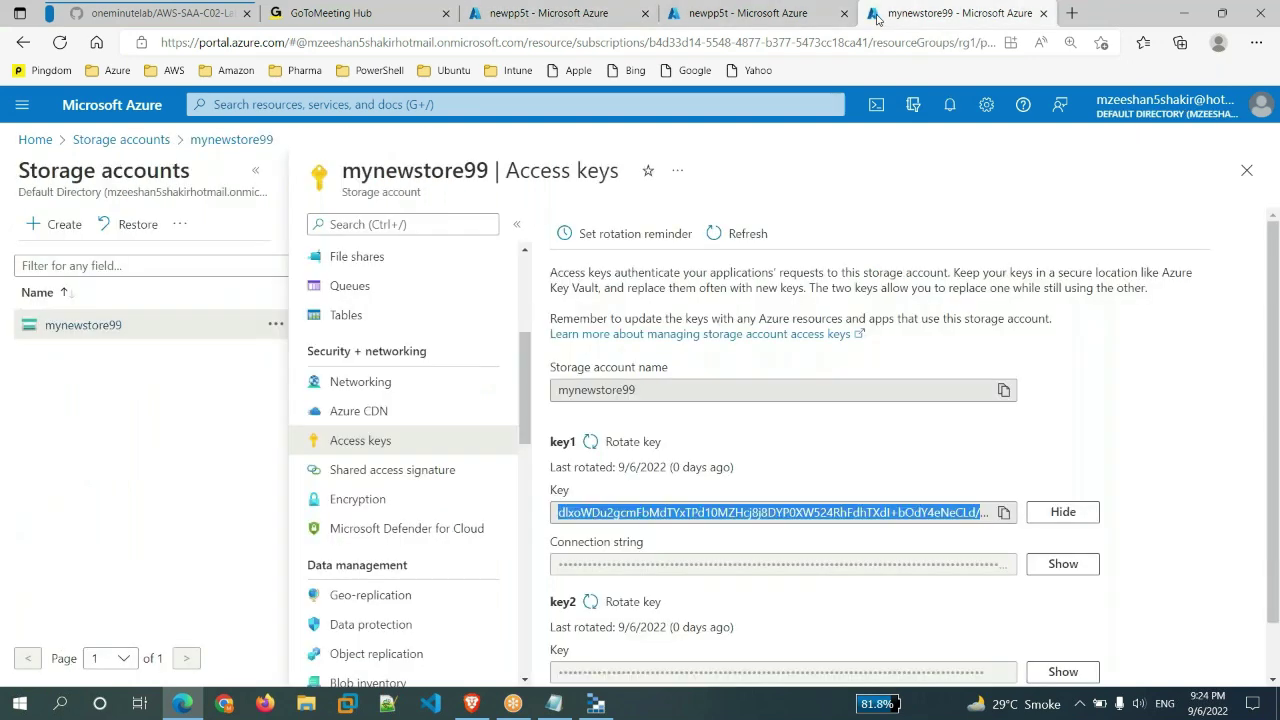
click(750, 13)
click(700, 220)
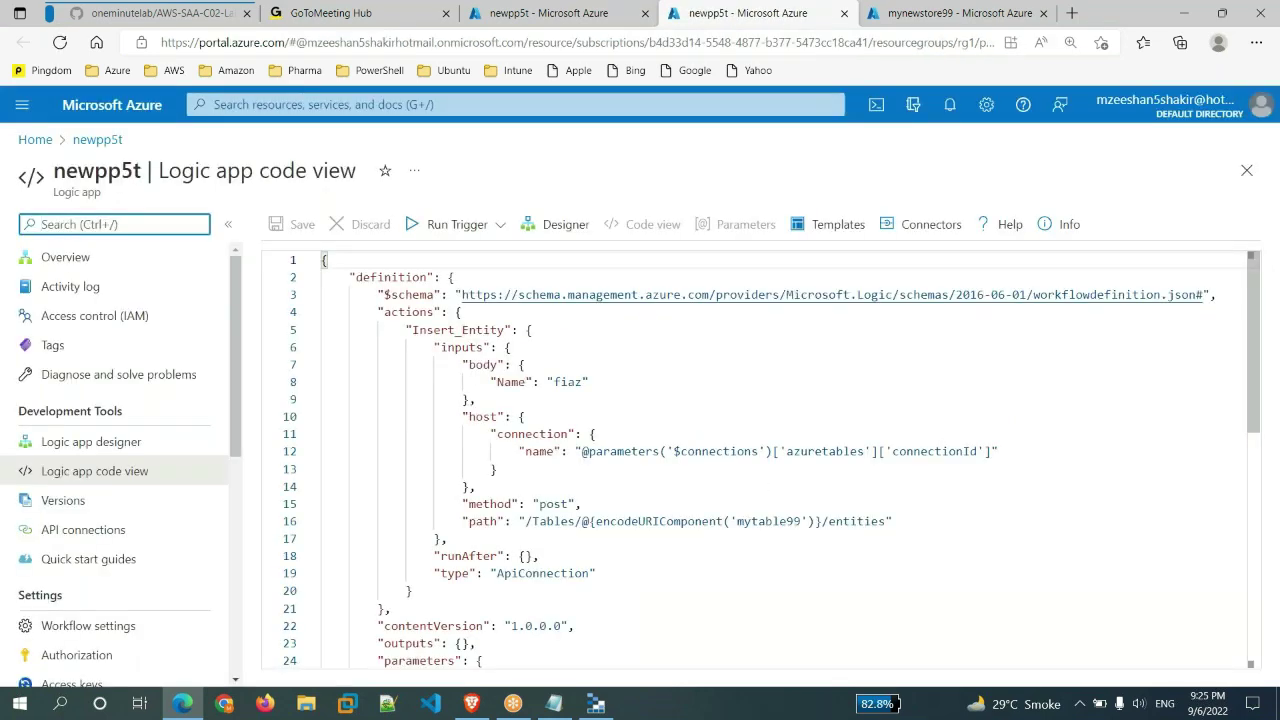
click(520, 453)
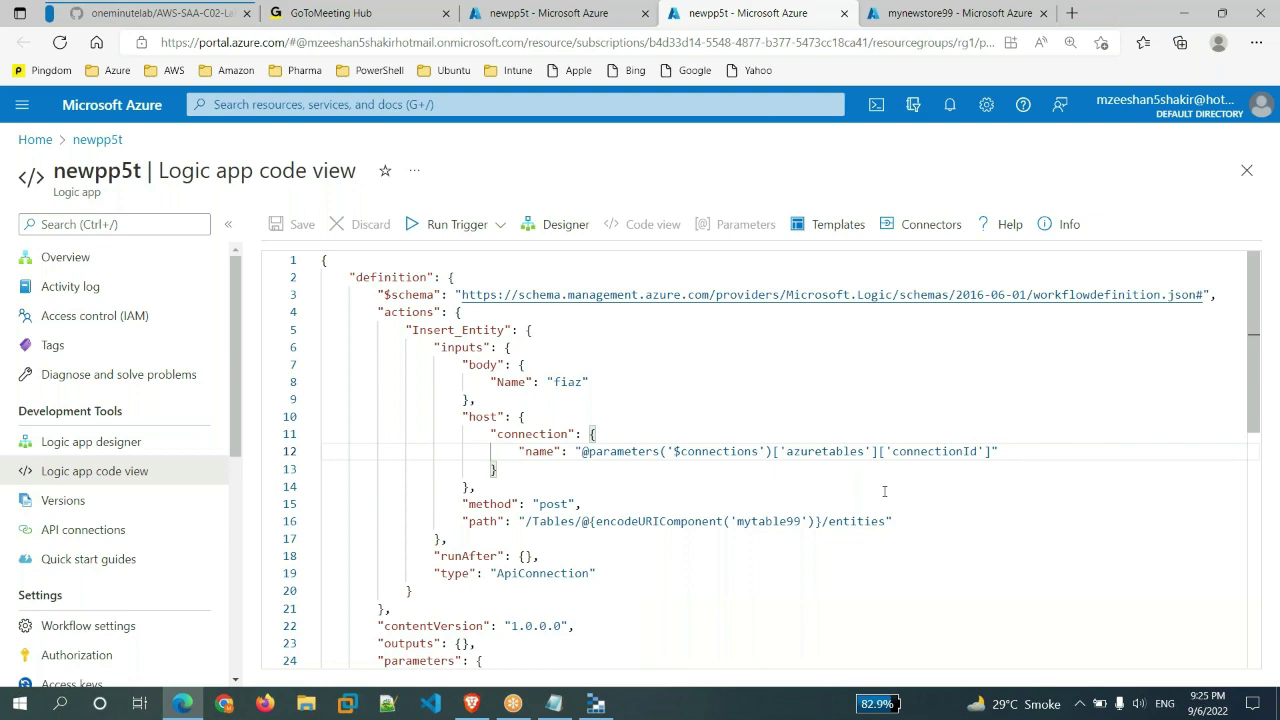
scroll(525, 325, down, 3)
drag(530, 341, 893, 342)
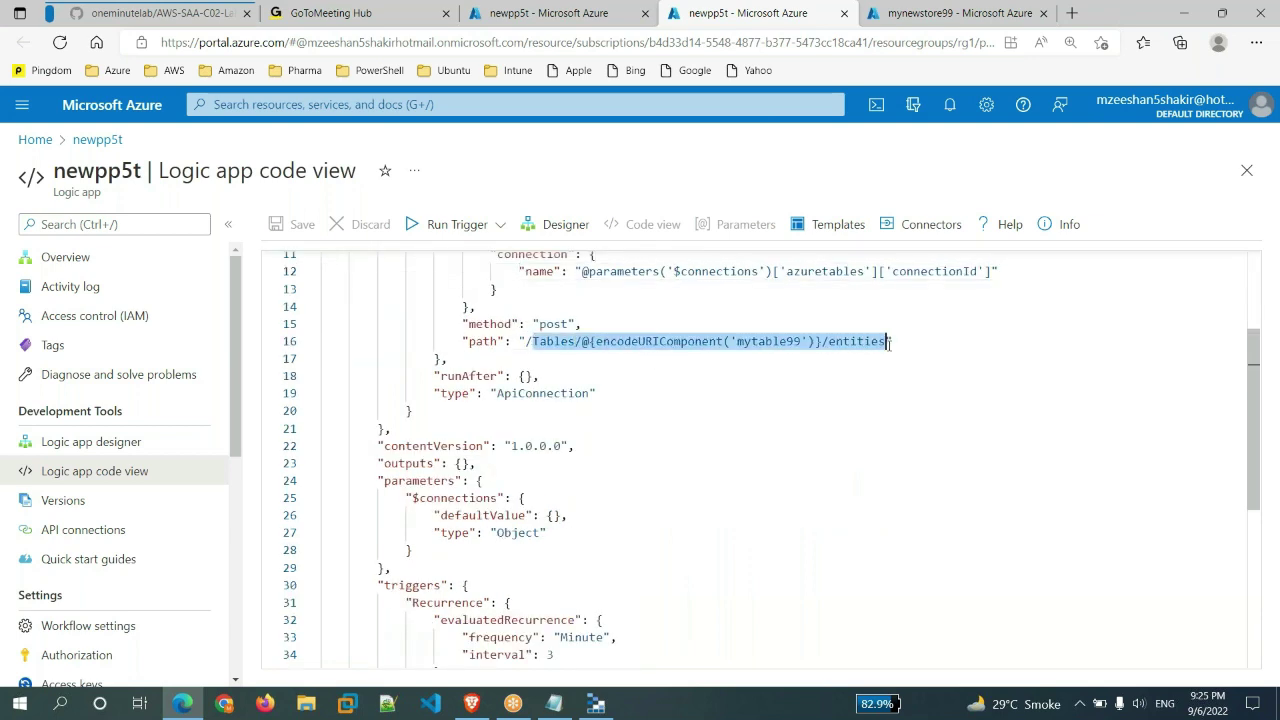
- Highlight the Insert_Entity body with its Name value, then clear the selection
scroll(784, 450, down, 4)
scroll(784, 450, up, 3)
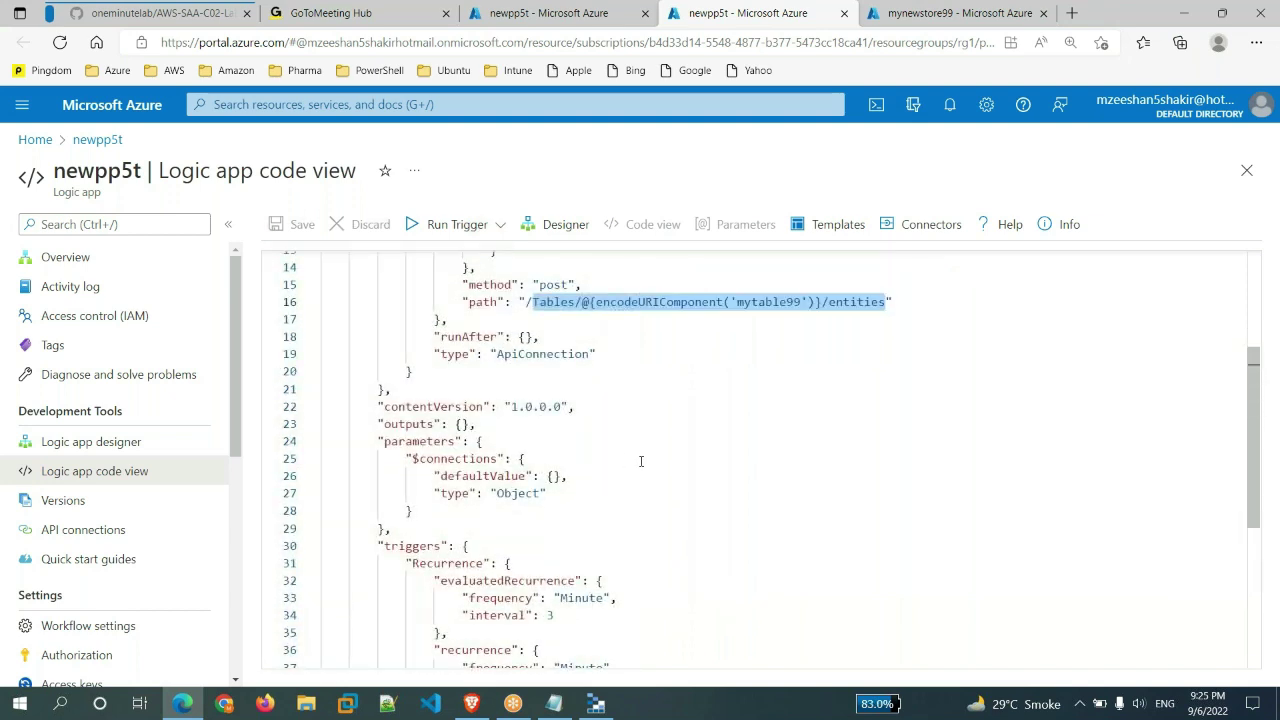
scroll(641, 461, up, 4)
scroll(641, 461, down, 1)
drag(462, 331, 512, 314)
drag(588, 299, 594, 354)
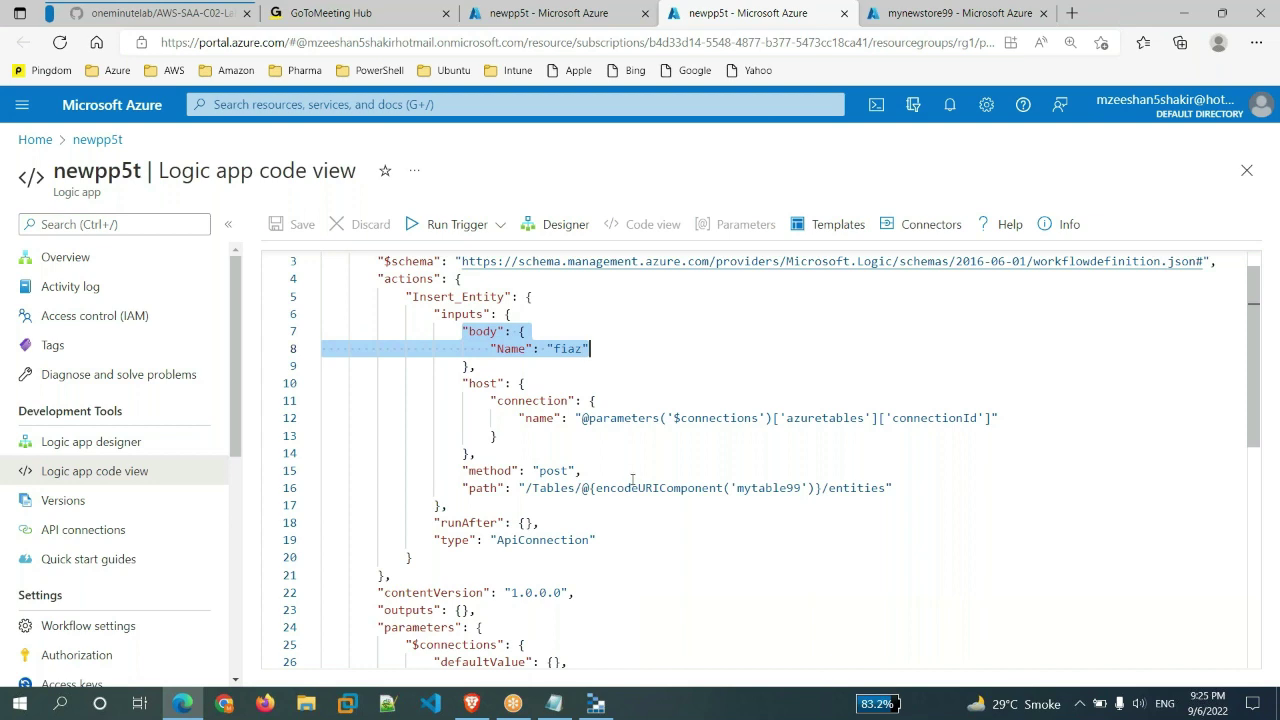
scroll(632, 482, up, 1)
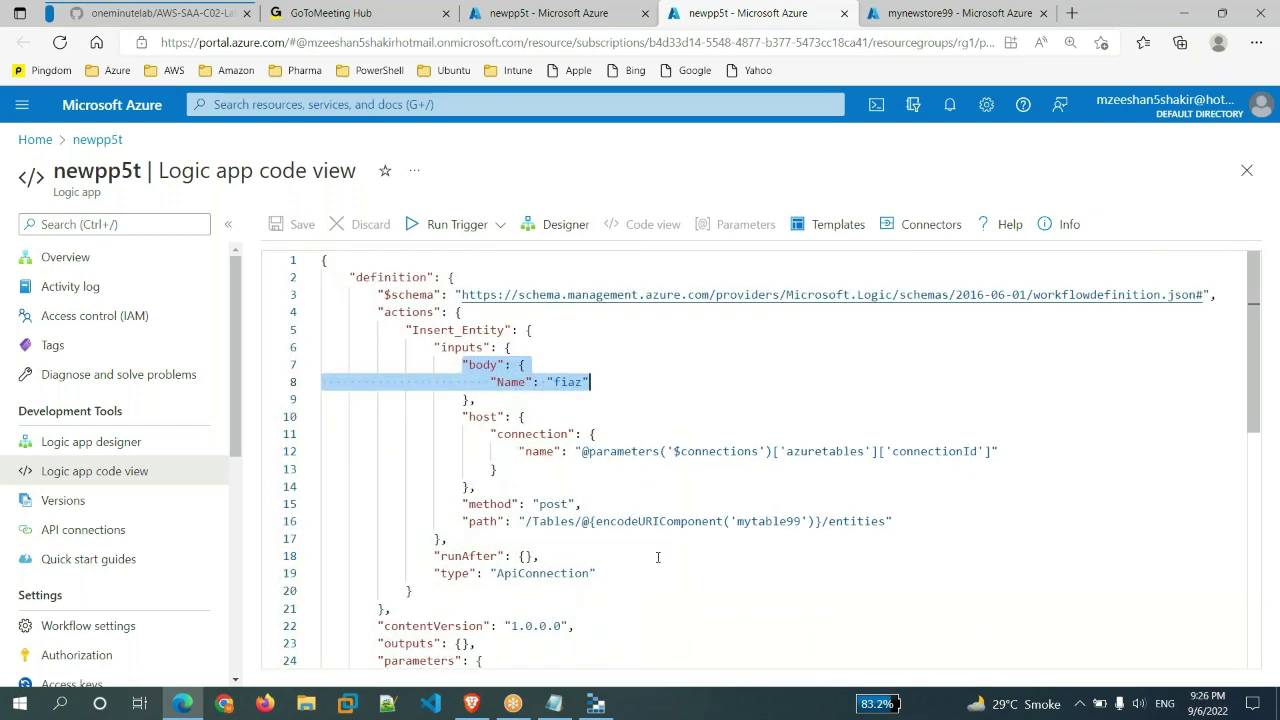
scroll(657, 557, down, 10)
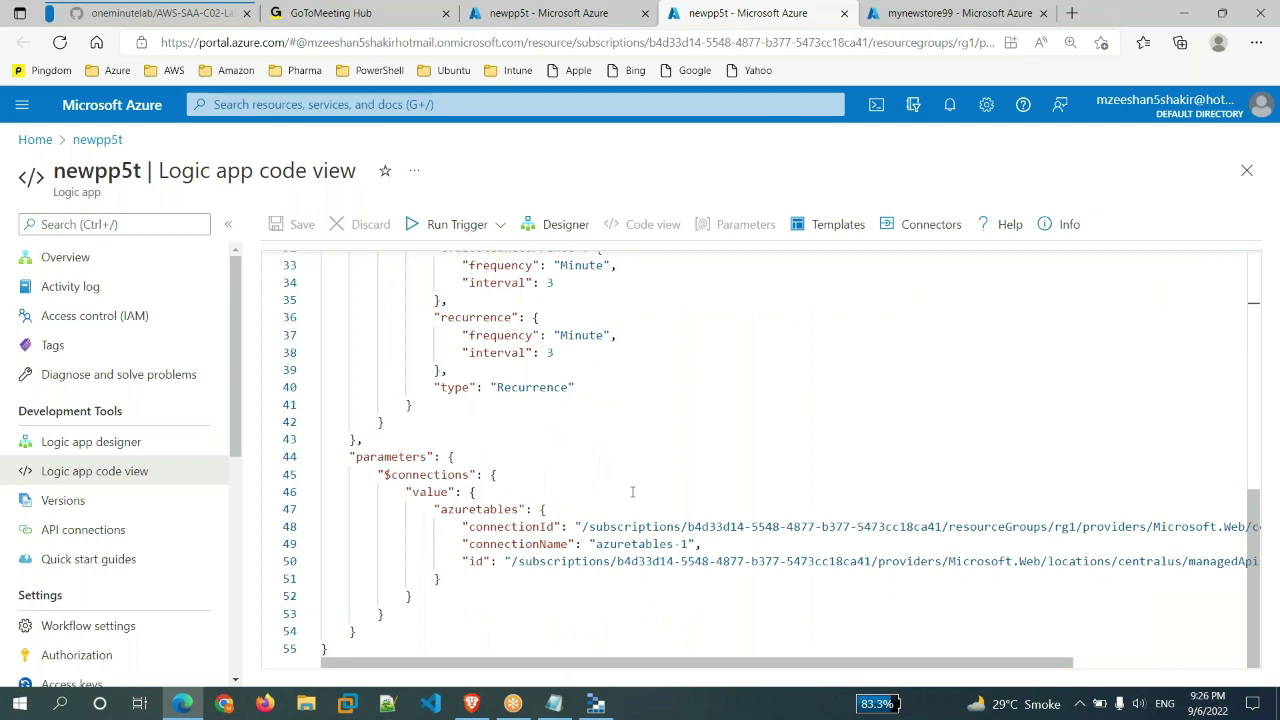
scroll(632, 491, up, 10)
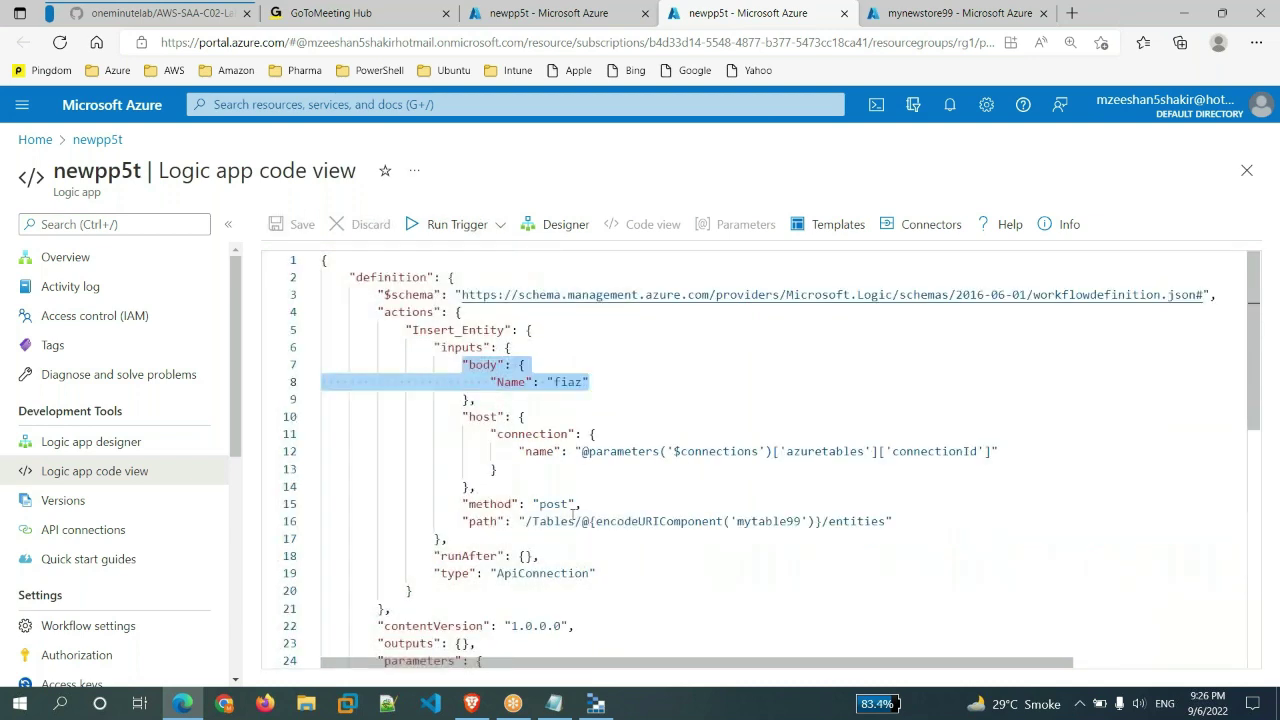
click(597, 487)
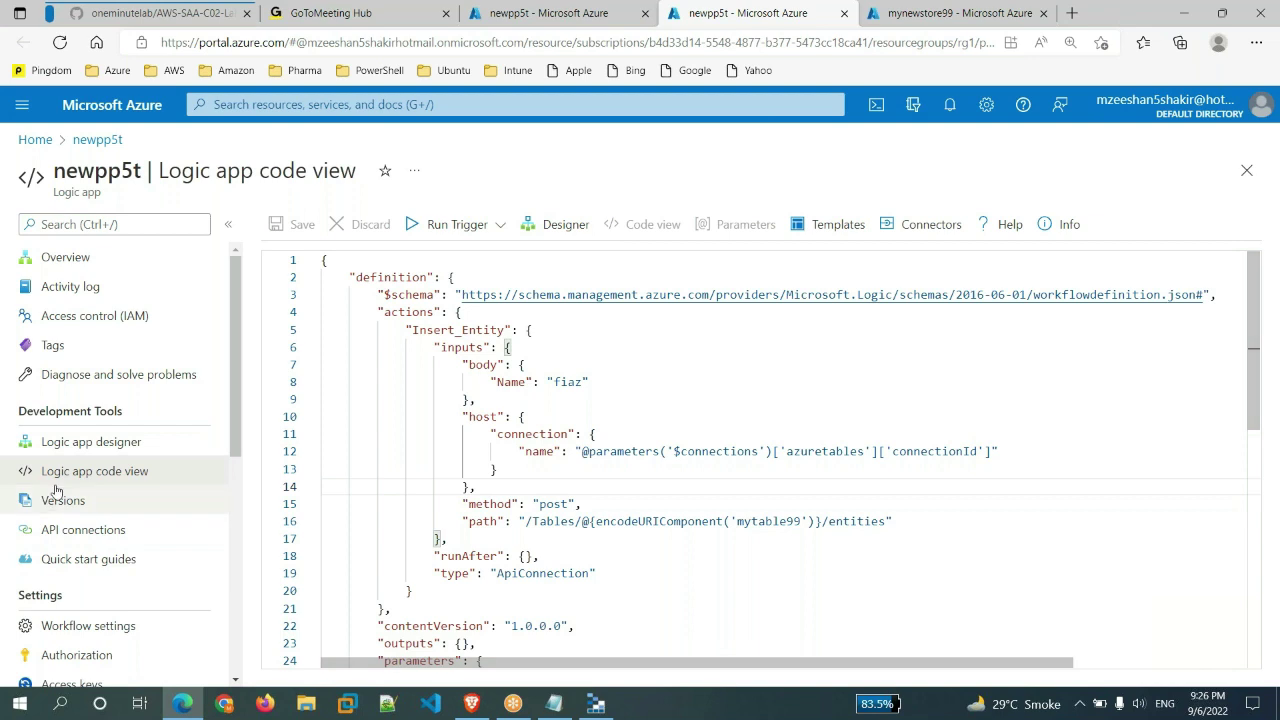
- Close the code view and access keys tabs, then delete newpp5t, typing its name to confirm
click(844, 13)
click(844, 13)
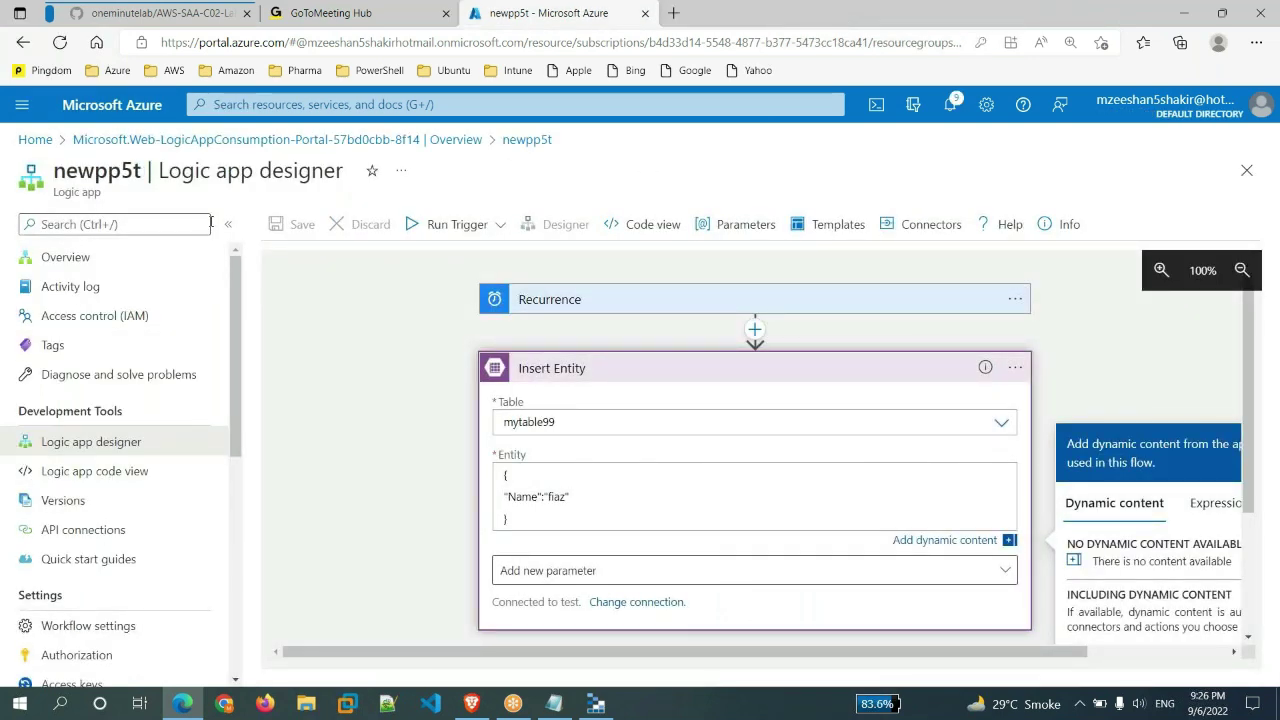
click(527, 139)
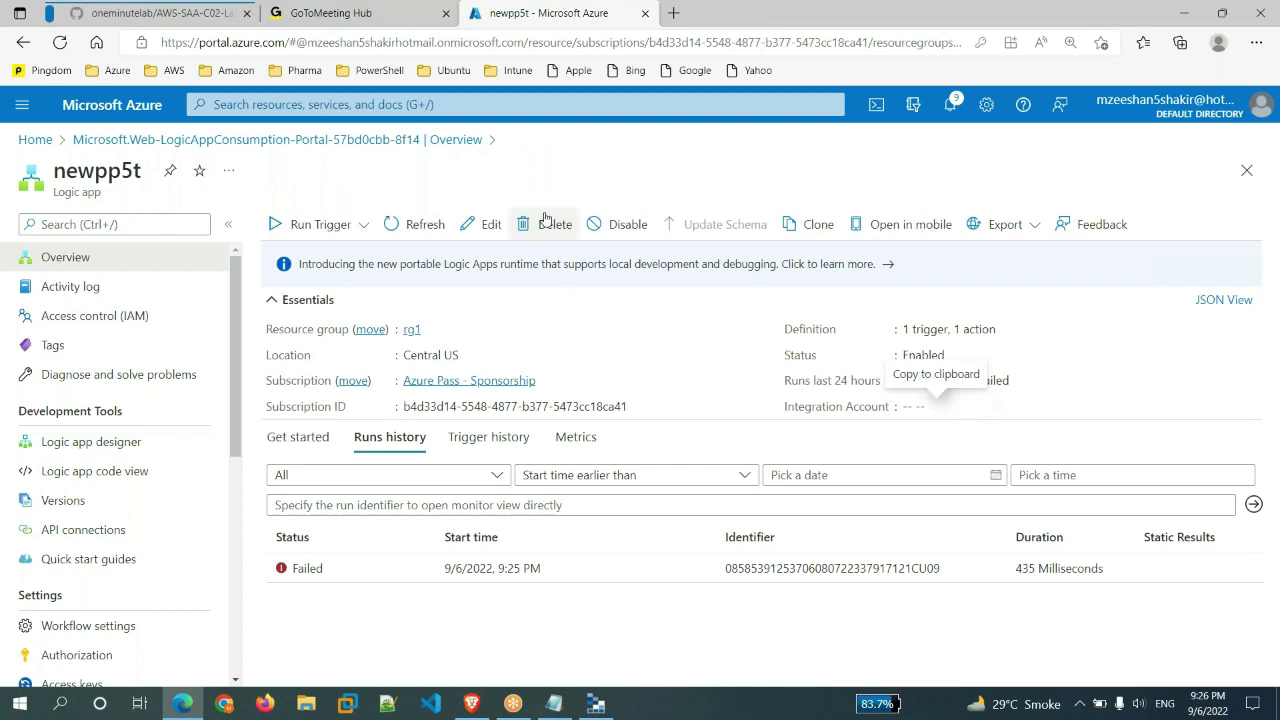
click(550, 224)
click(997, 329)
text(newpp5t)
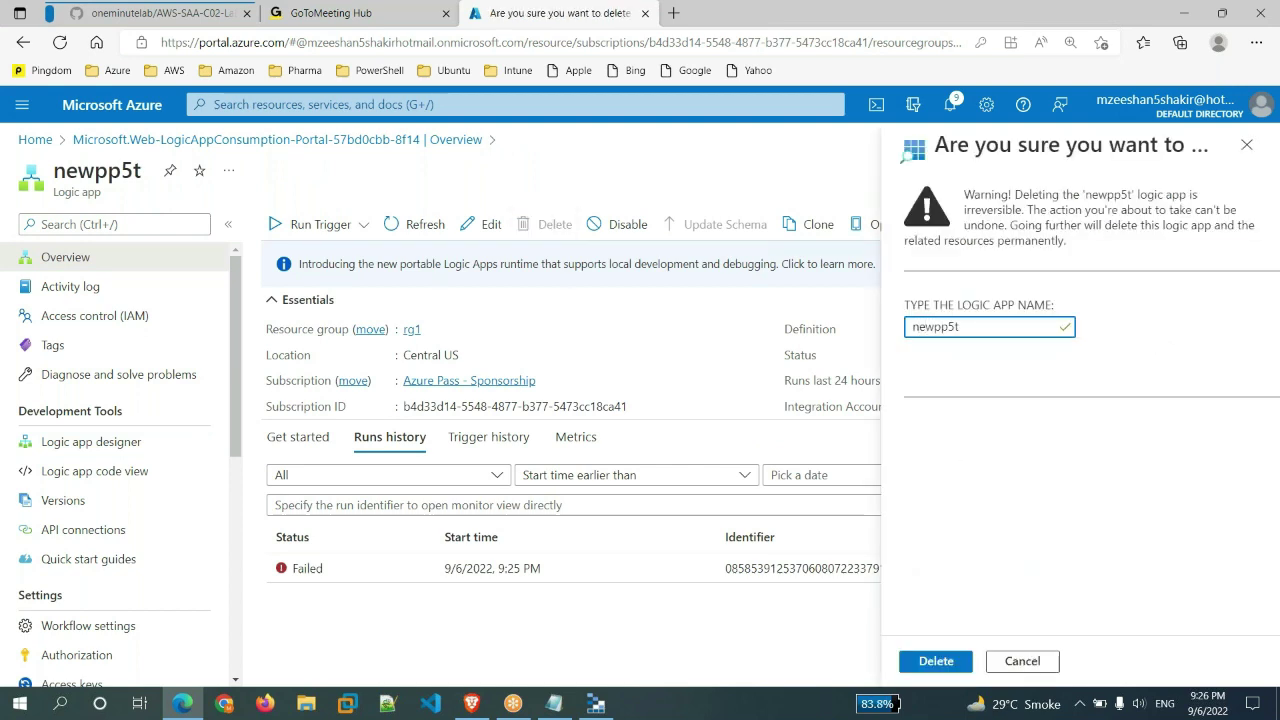
click(940, 665)
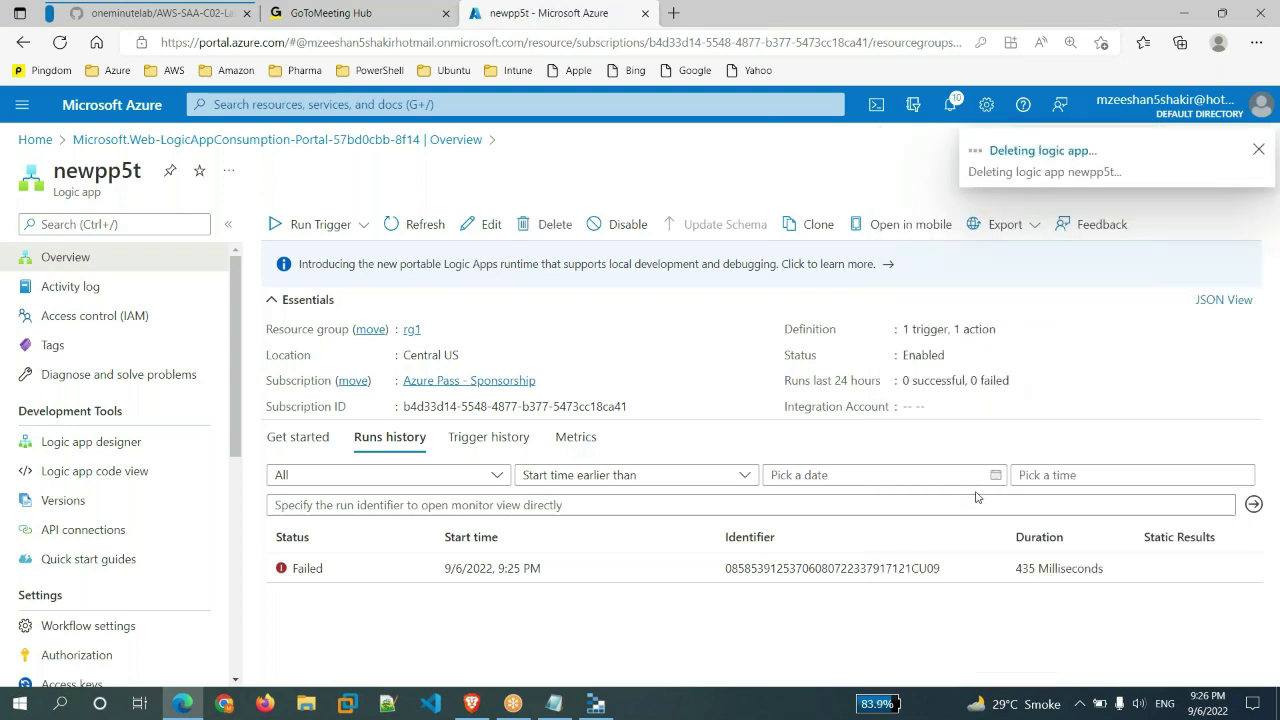